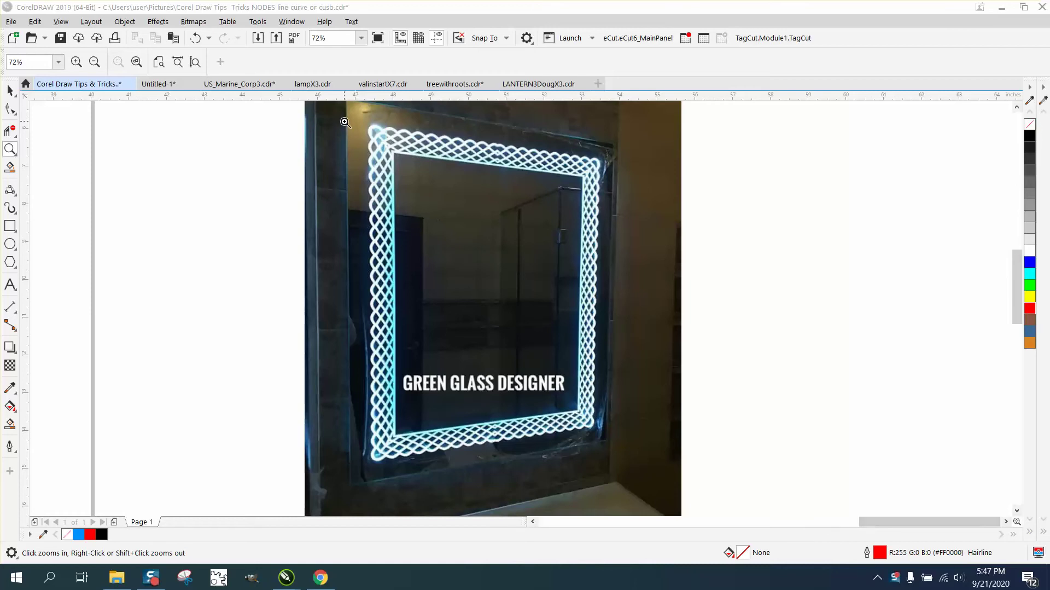
Zoom in to inspect the reference mirror photo and the black lattice frame
scroll(655, 469, "down", 1)
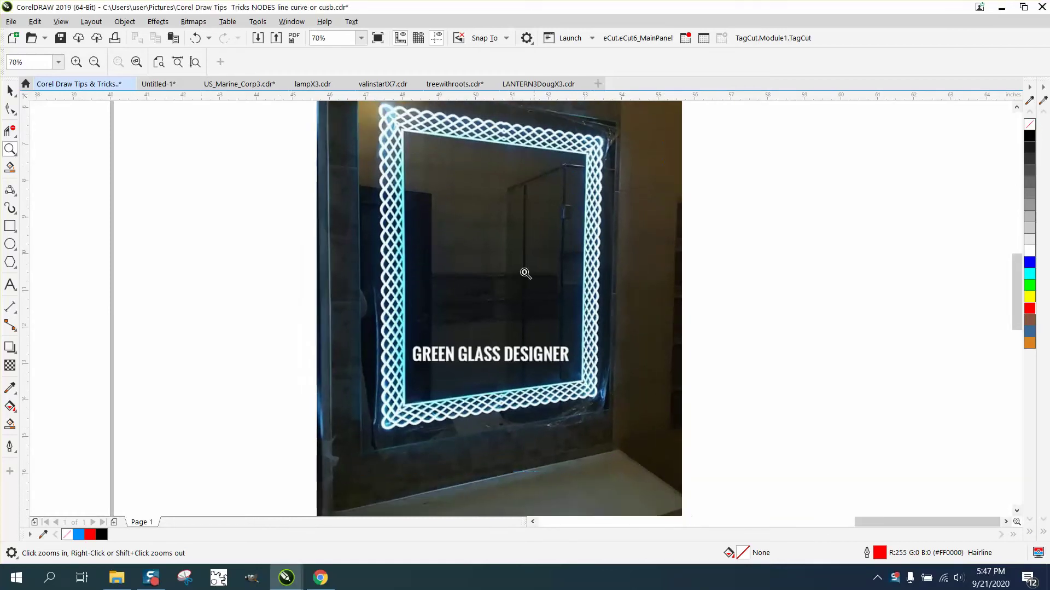
scroll(451, 274, "up", 4)
scroll(445, 271, "down", 2)
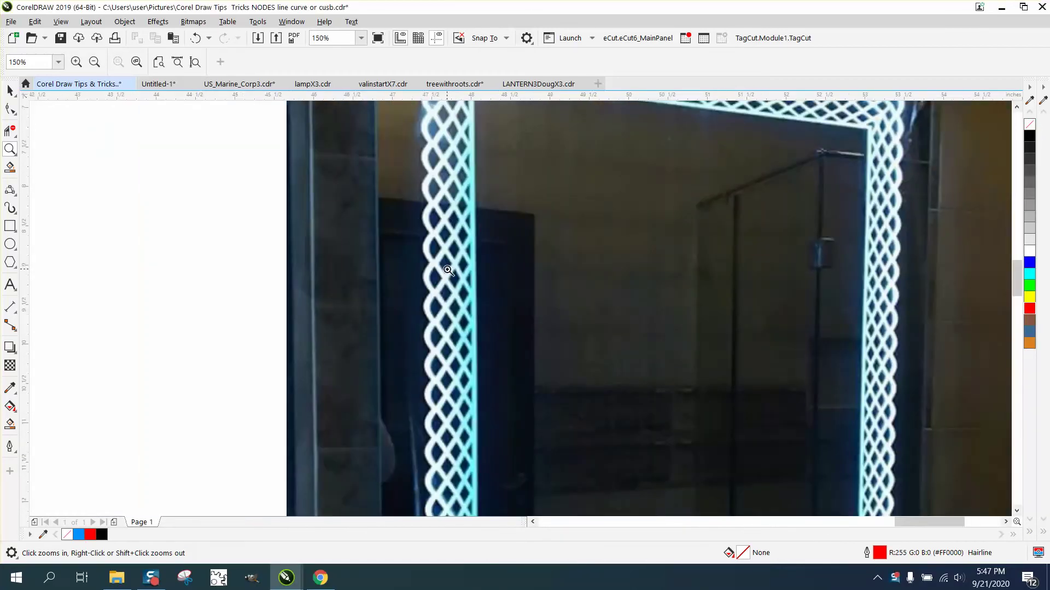
scroll(448, 267, "down", 2)
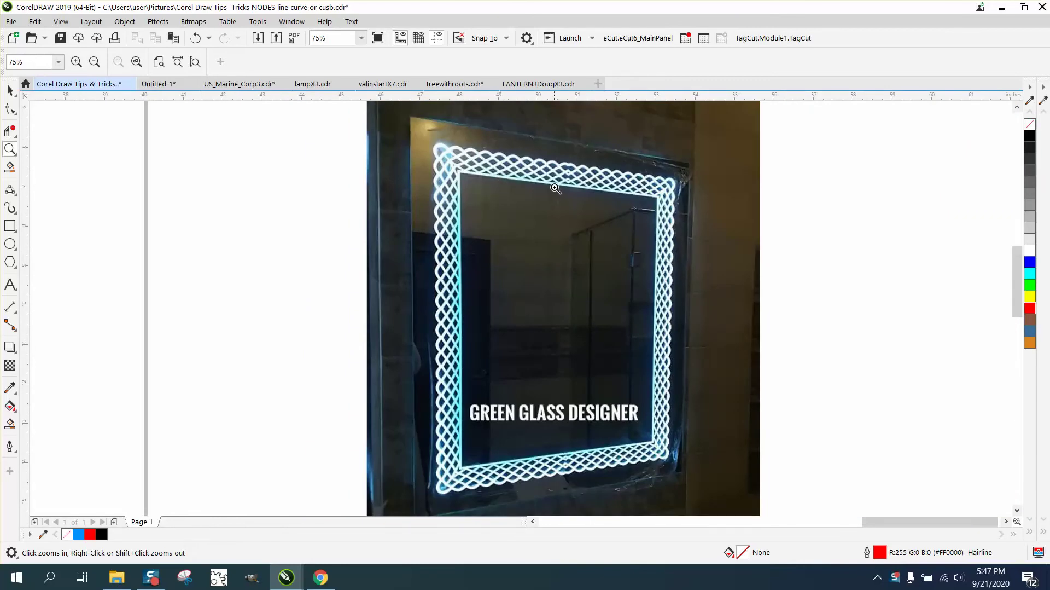
scroll(558, 189, "down", 2)
scroll(578, 197, "down", 2)
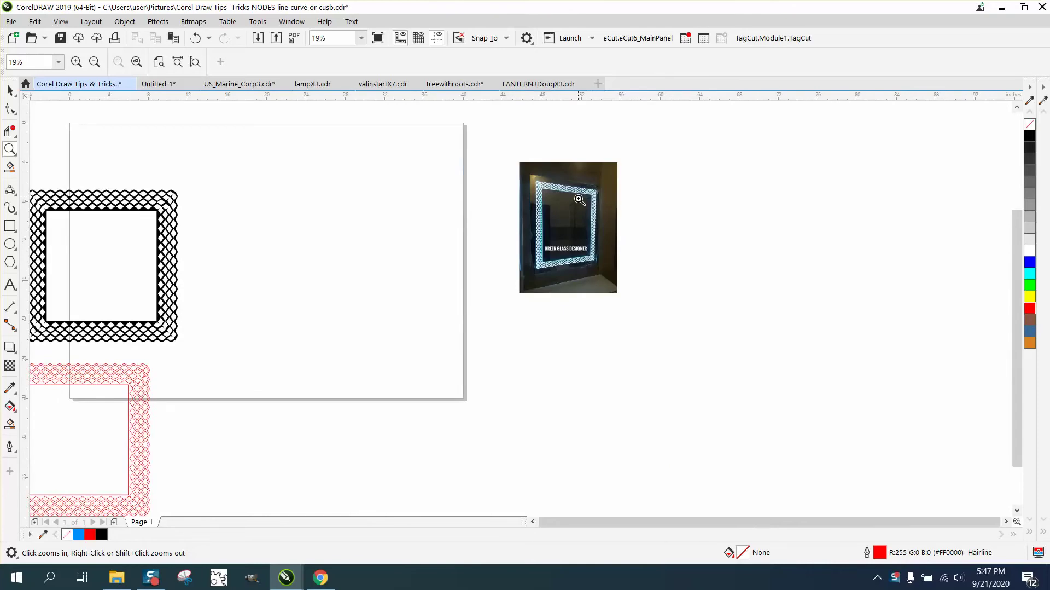
left_click_drag(532, 176, 636, 276)
scroll(636, 276, "down", 6)
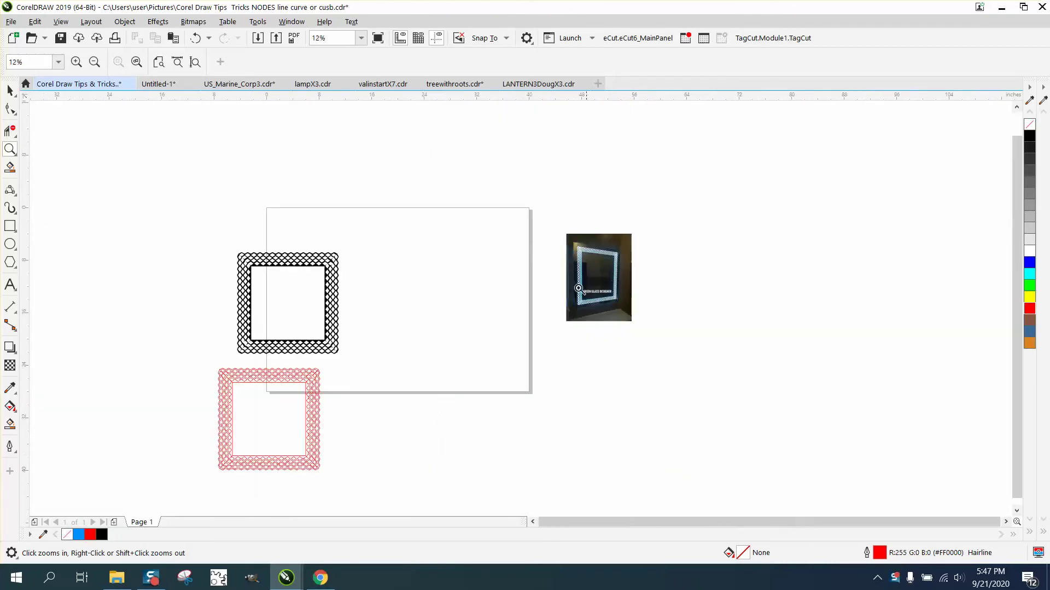
left_click_drag(215, 242, 420, 361)
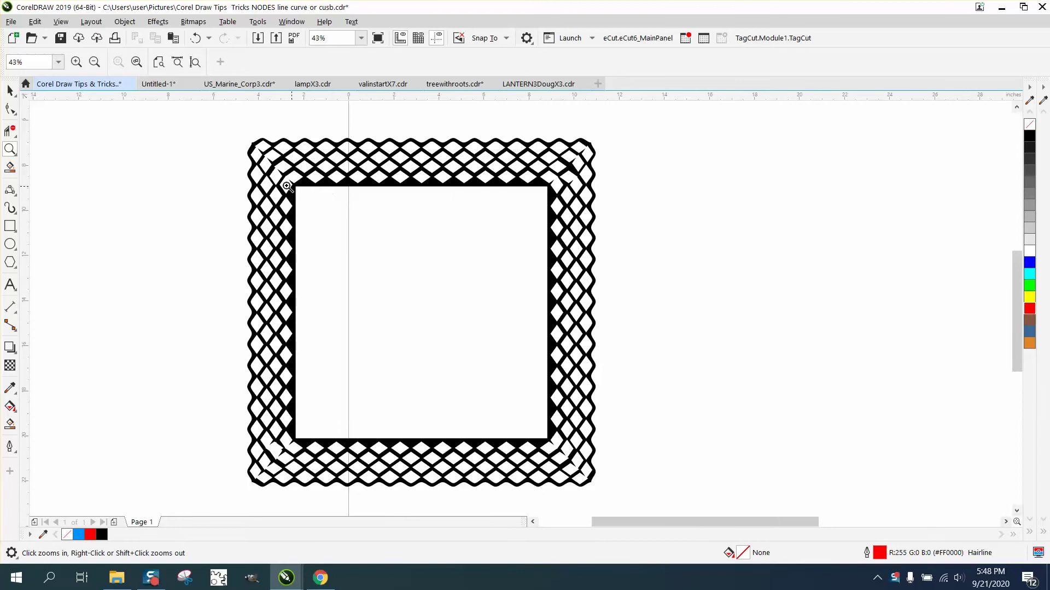
scroll(216, 175, "down", 2)
Draw a 13 by 13 inch square on the page with the Rectangle tool
left_click(10, 226)
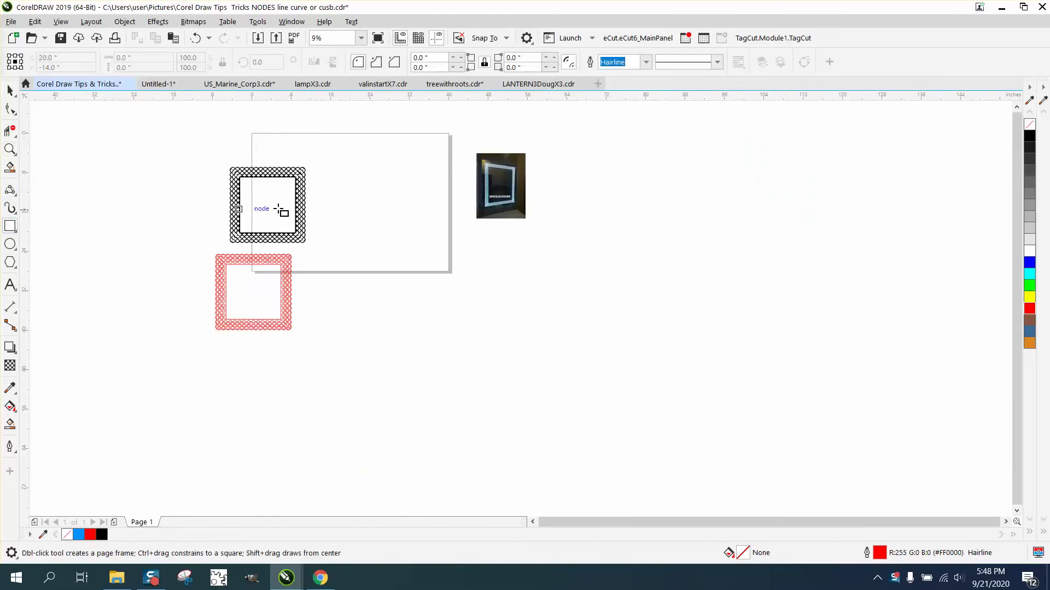
left_click_drag(413, 178, 339, 253)
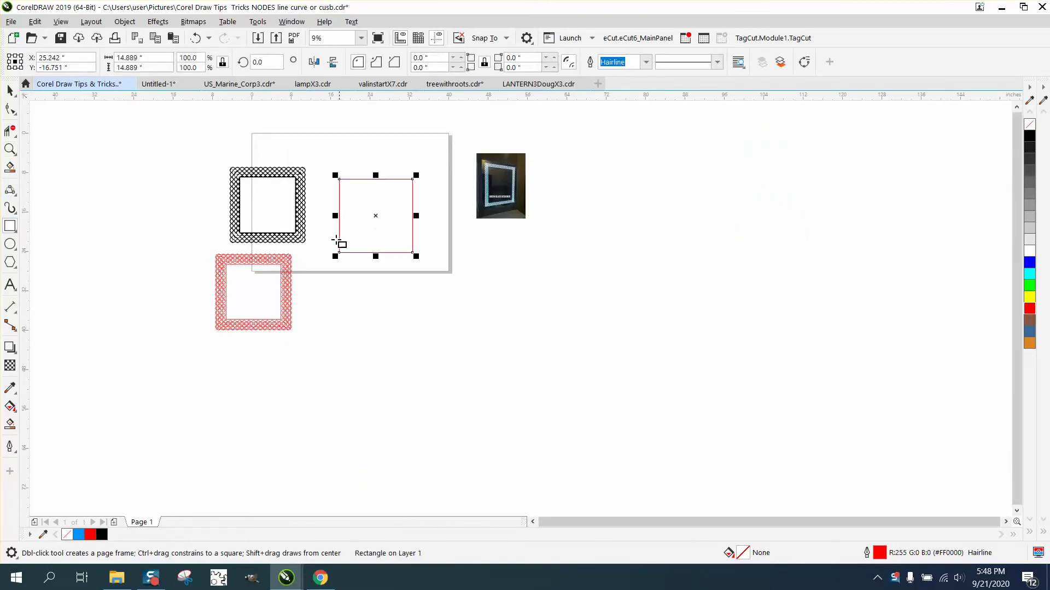
type("13")
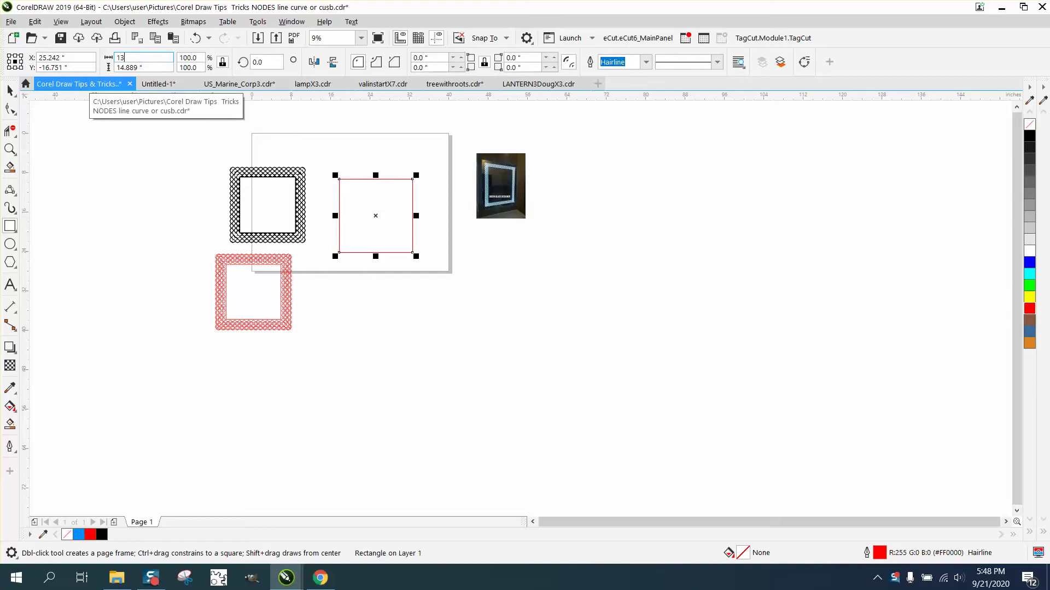
key("Return")
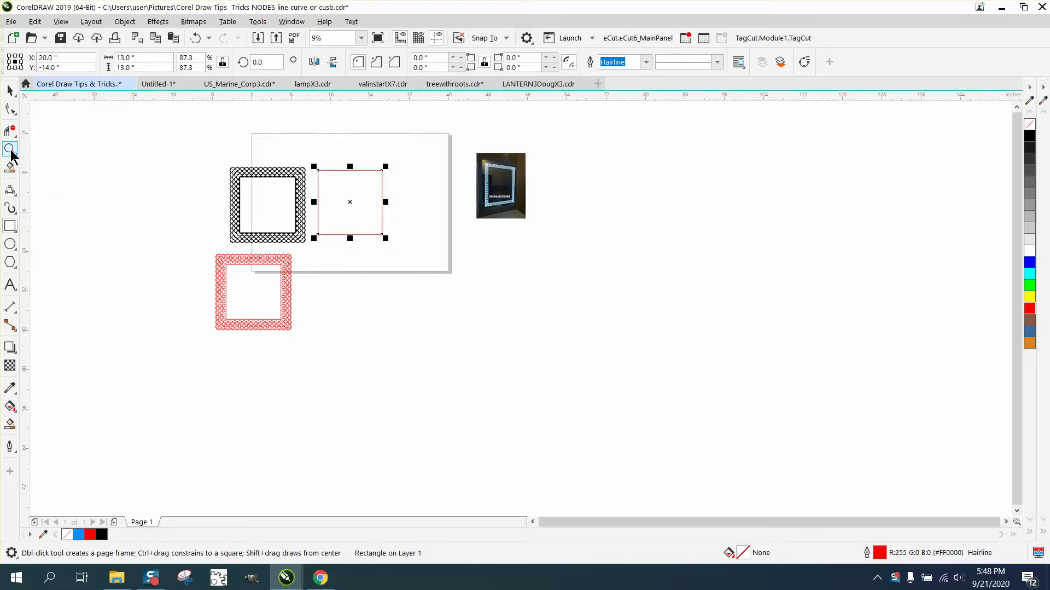
Zoom around the lattice frame, the reference photo and the new square to compare them
left_click(10, 148)
left_click_drag(206, 169, 398, 265)
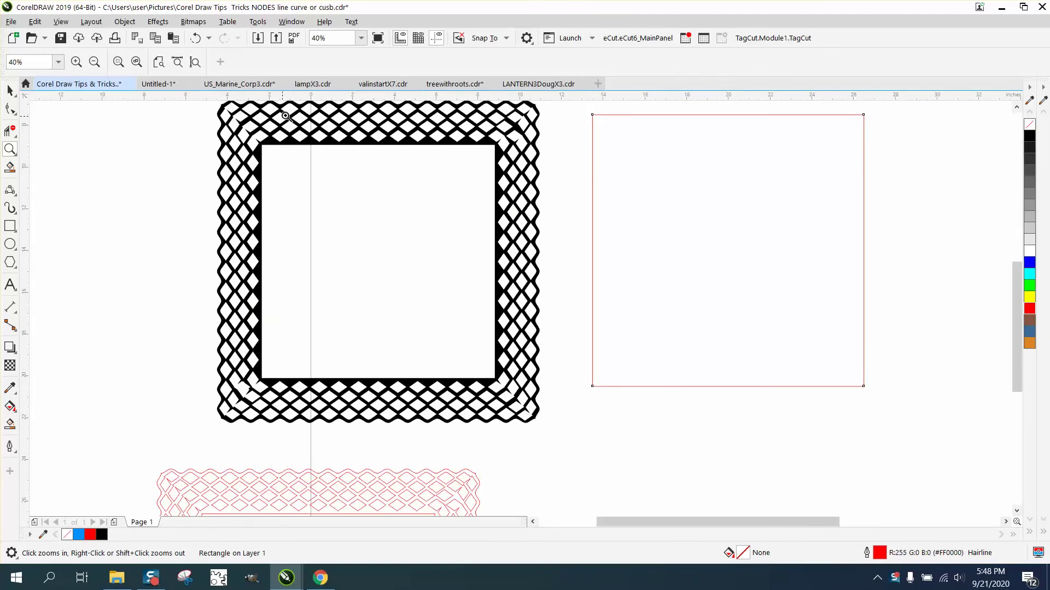
right_click(307, 156)
left_click_drag(752, 118, 878, 166)
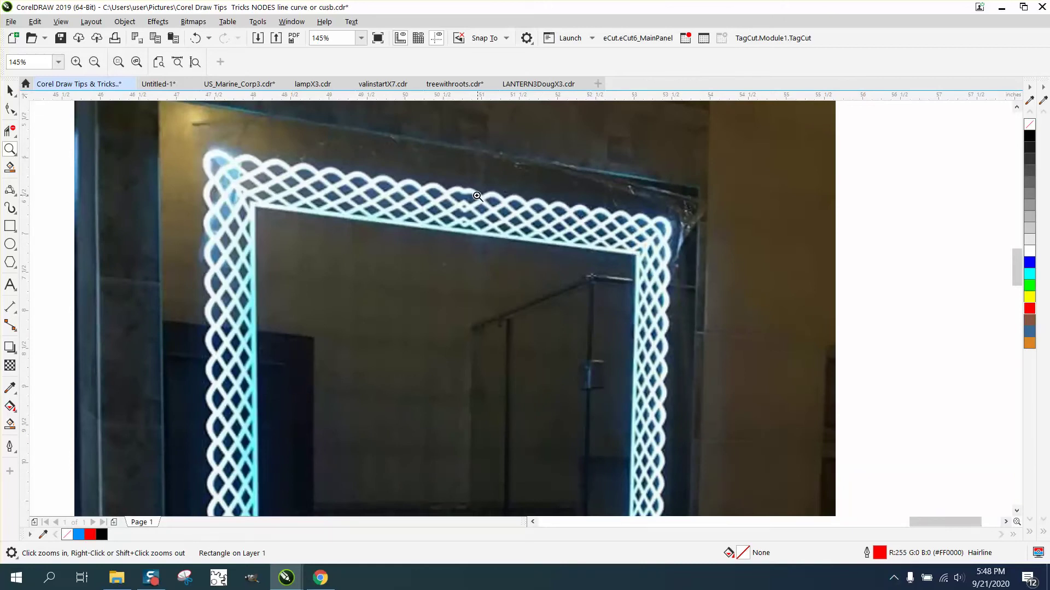
right_click(383, 201)
left_click_drag(360, 186, 399, 205)
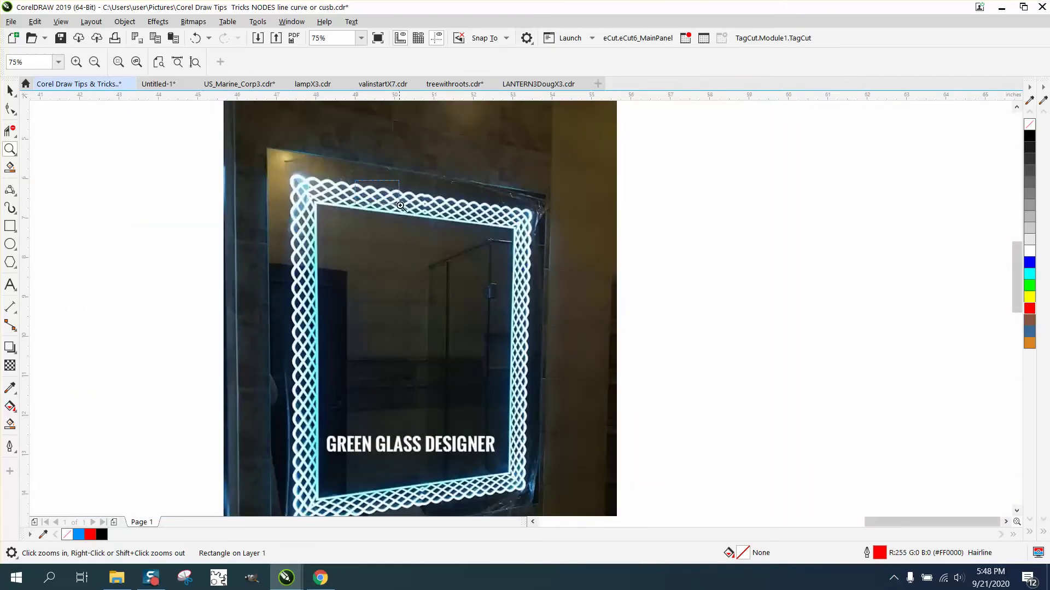
right_click(442, 241)
right_click(442, 241)
right_click(442, 241)
right_click(442, 241)
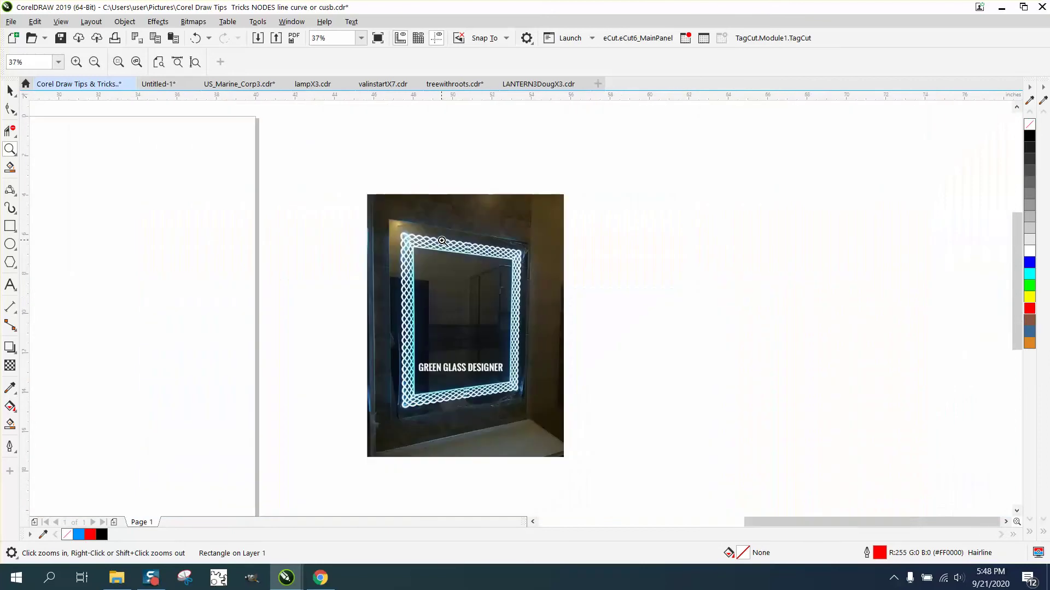
right_click(443, 240)
right_click(442, 241)
left_click_drag(250, 236, 402, 320)
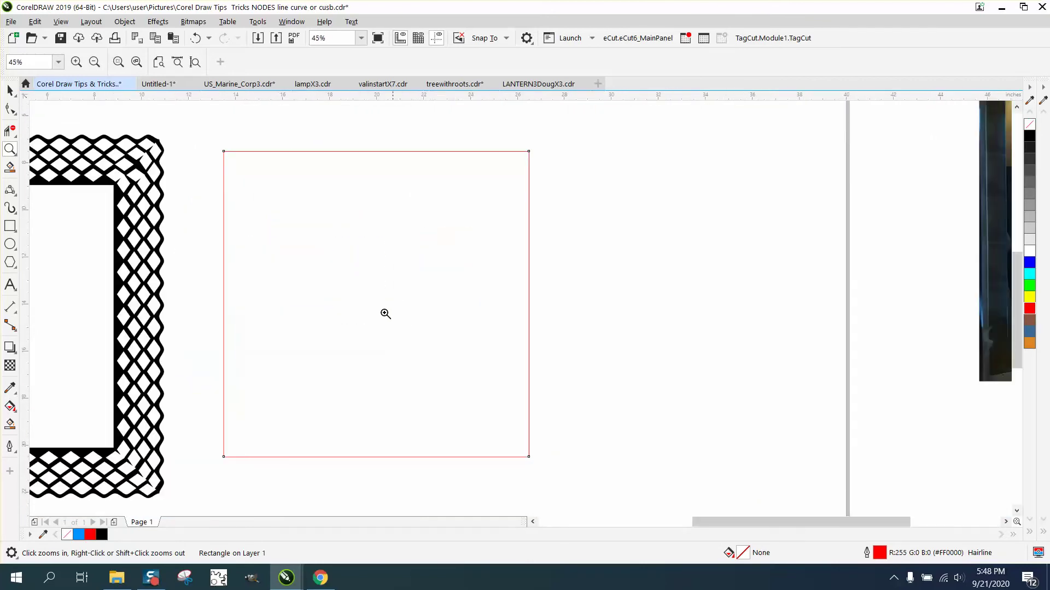
Convert the 13-inch square to curves from the Object menu
left_click(10, 90)
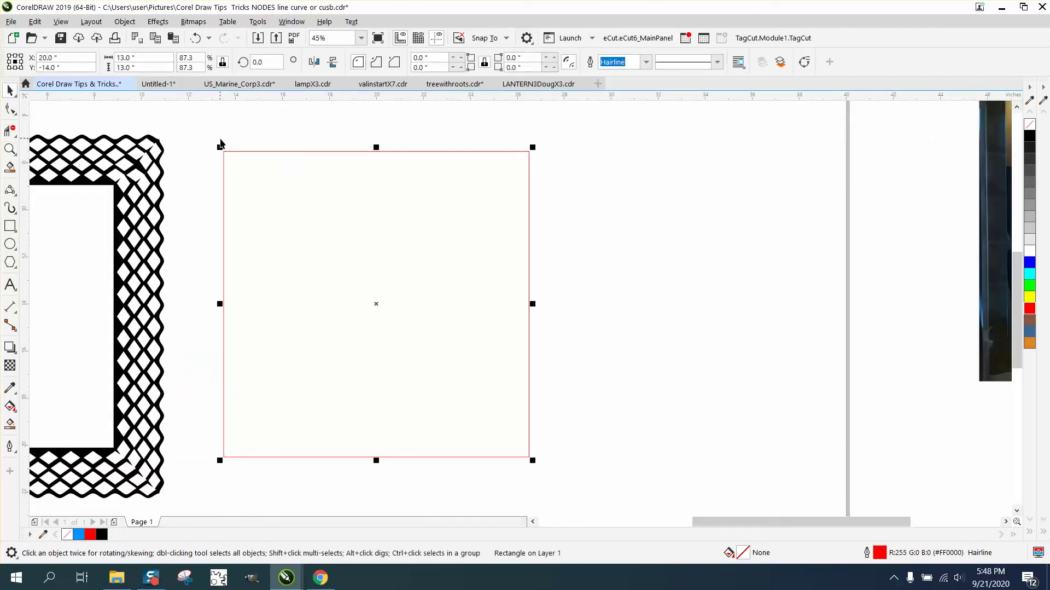
left_click(124, 22)
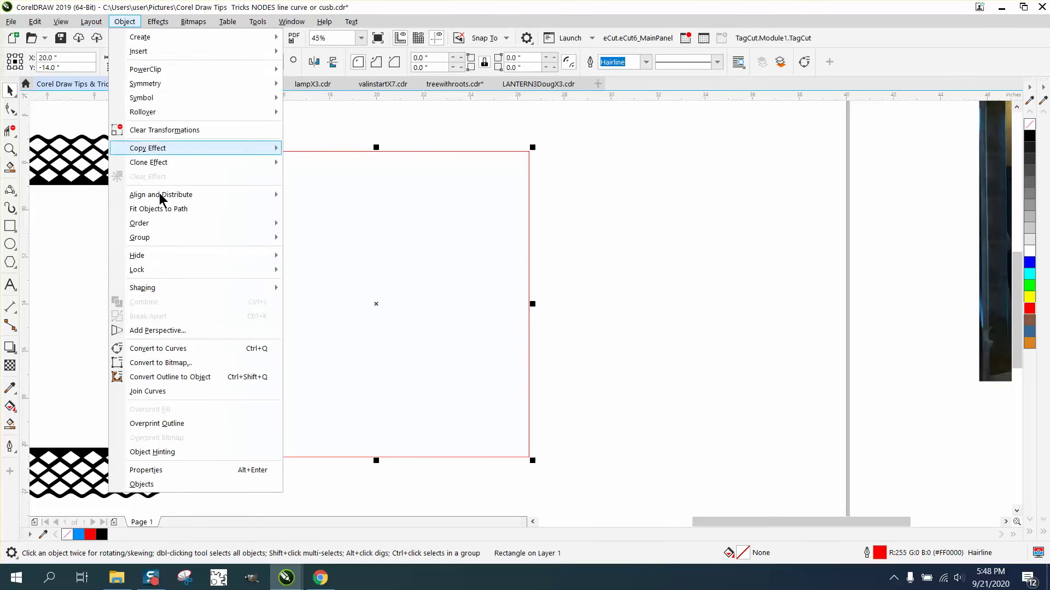
left_click(201, 347)
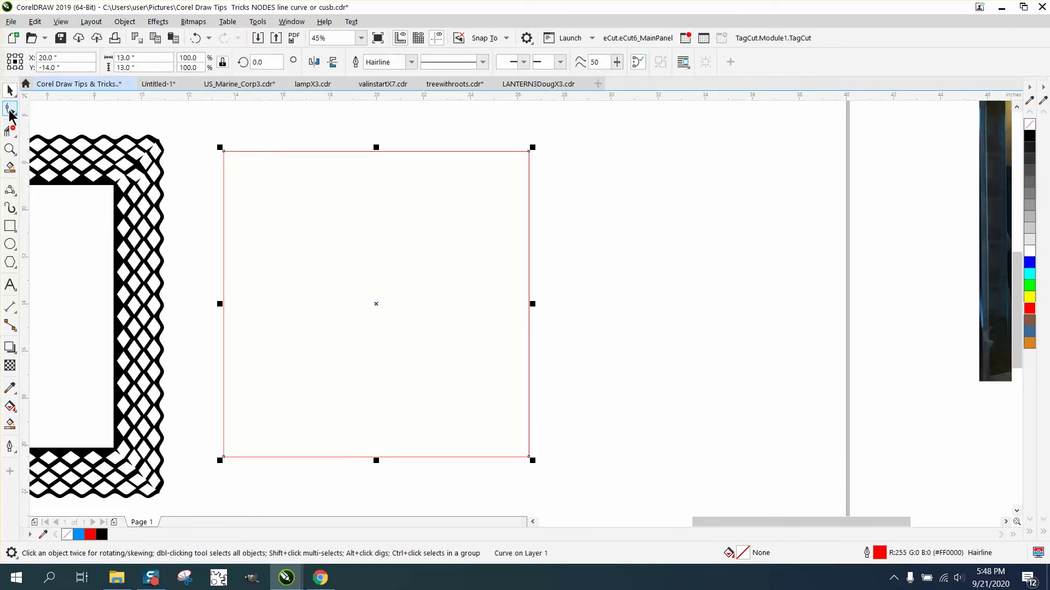
Select the four corner nodes and double the nodes repeatedly to 128 around the outline
left_click(10, 109)
left_click_drag(549, 488, 551, 487)
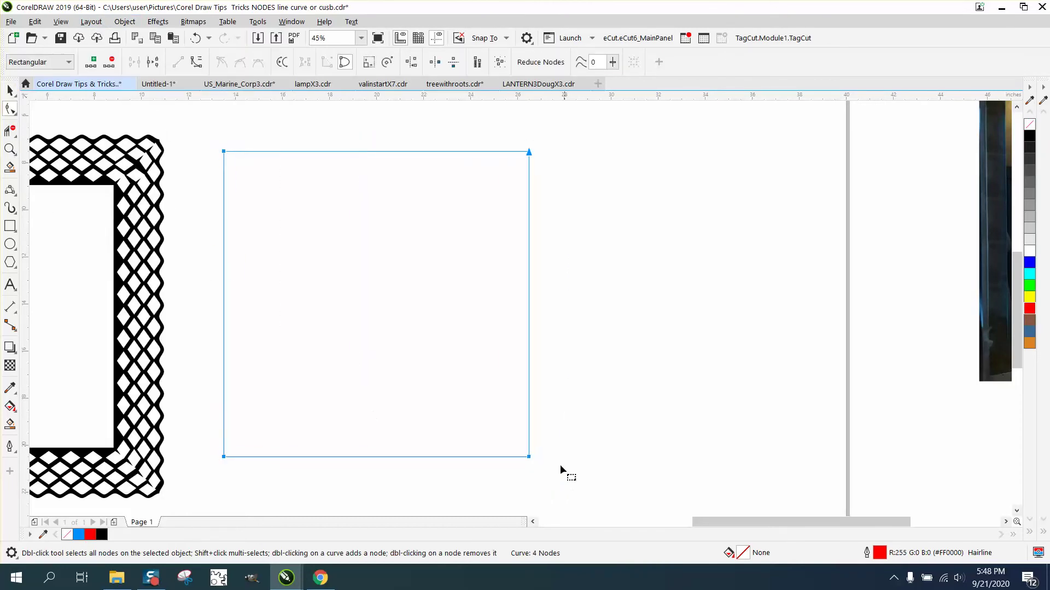
left_click(93, 60)
left_click(92, 61)
left_click(90, 60)
left_click(91, 62)
left_click_drag(571, 501, 579, 496)
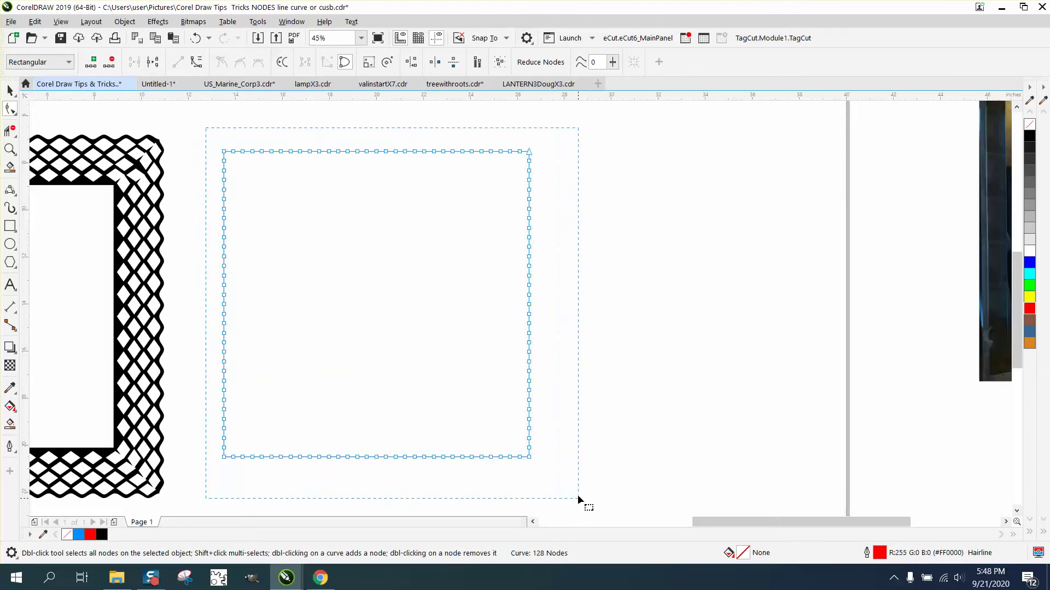
right_click(258, 156)
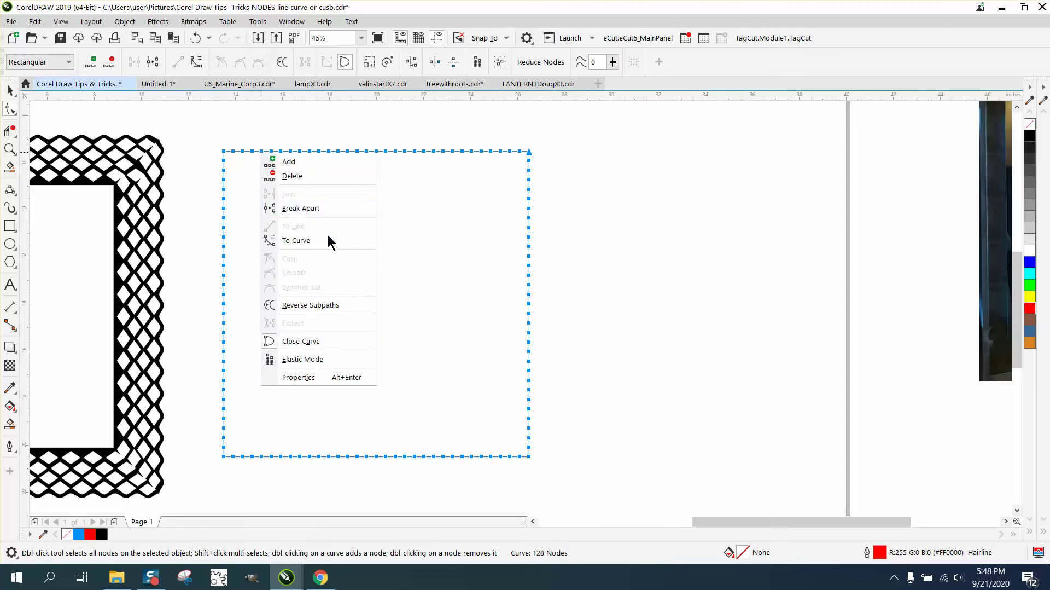
left_click(307, 240)
left_click(274, 124)
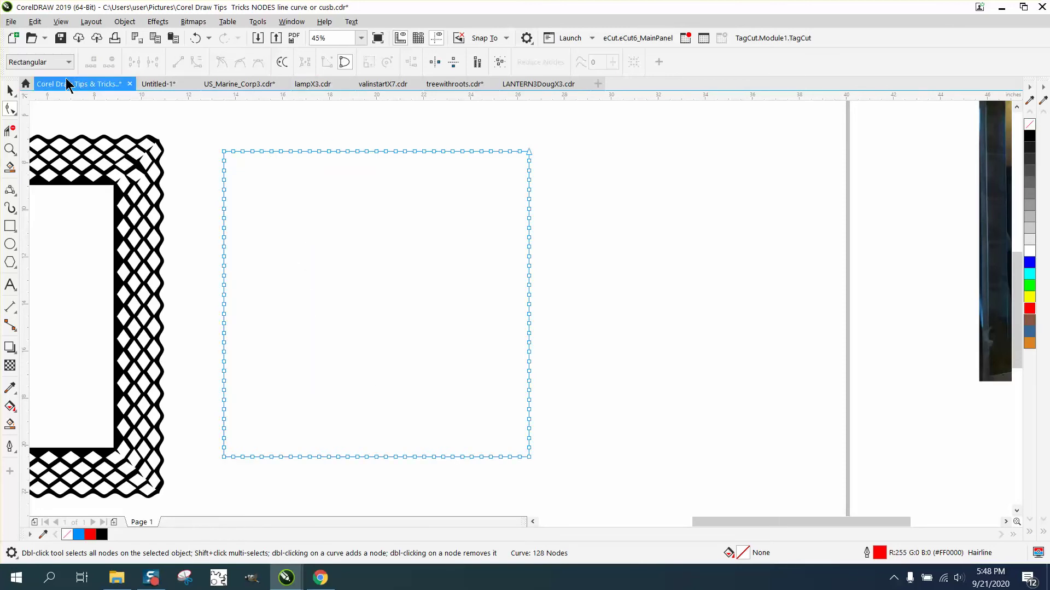
left_click(10, 90)
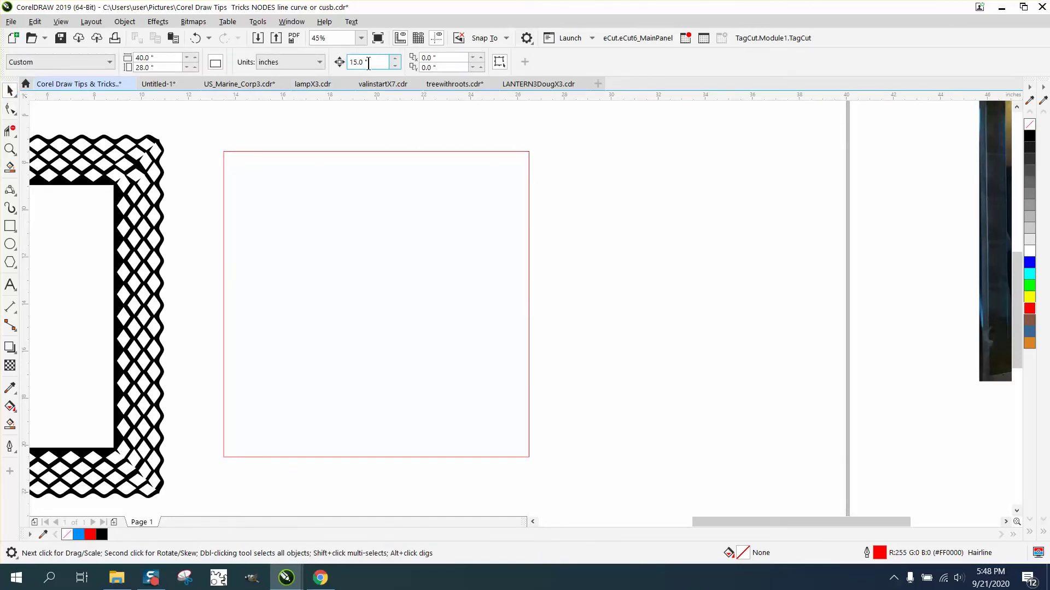
Test nudging a top-edge node pair upward at the old distance, then undo it
double_click(369, 63)
key("BackSpace")
left_click(10, 149)
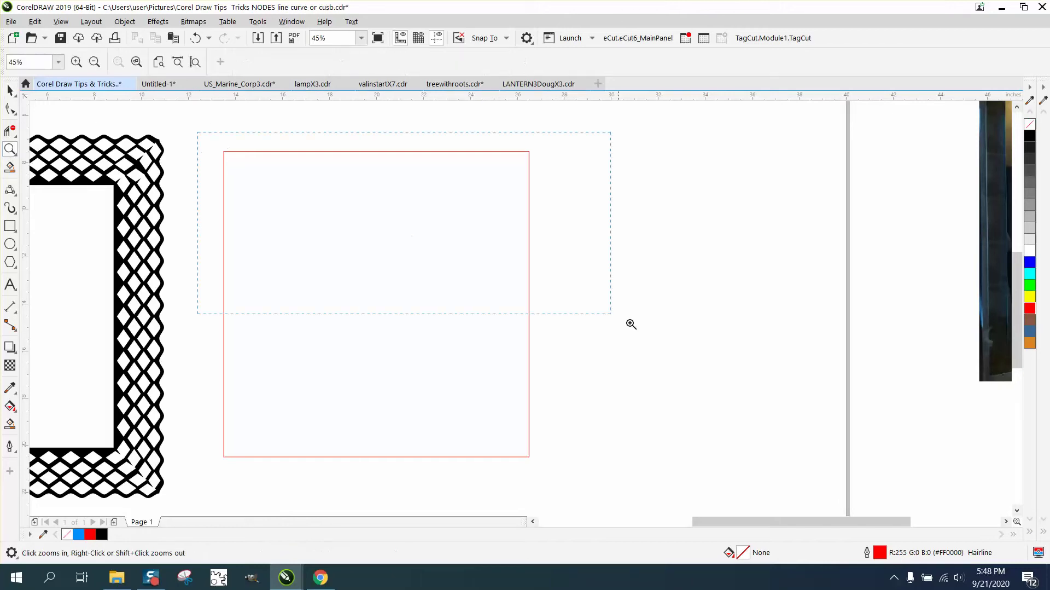
left_click_drag(631, 324, 632, 324)
left_click(10, 108)
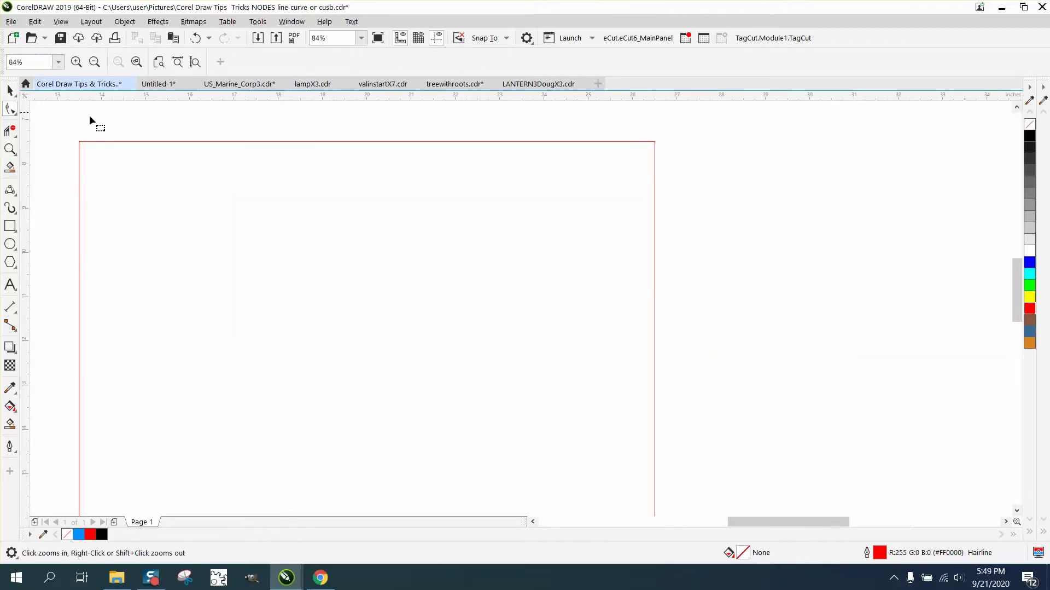
left_click(118, 142)
left_click(99, 141)
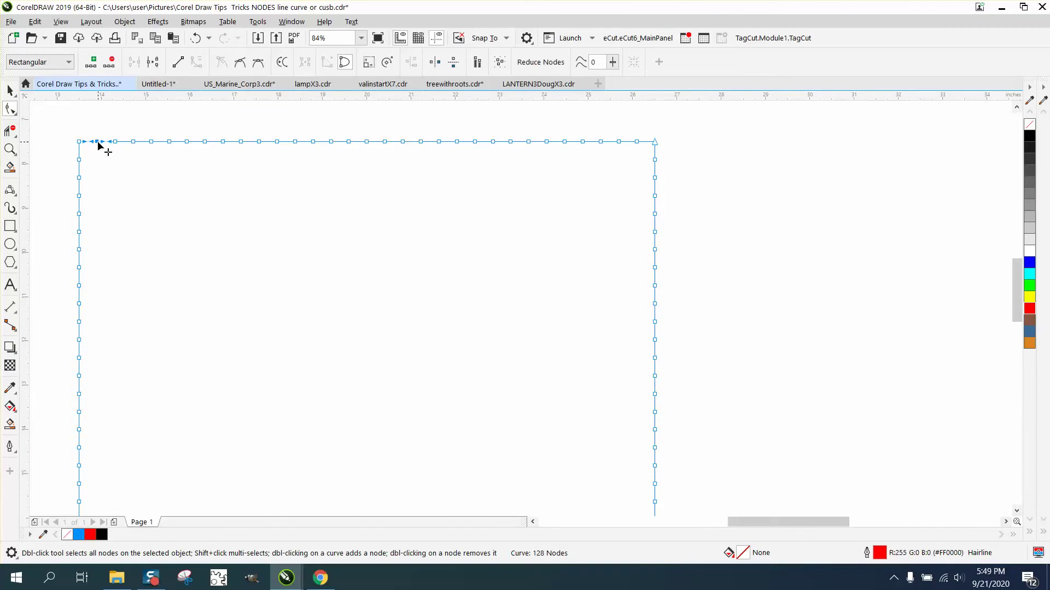
key("Up")
key("Up")
key("Up")
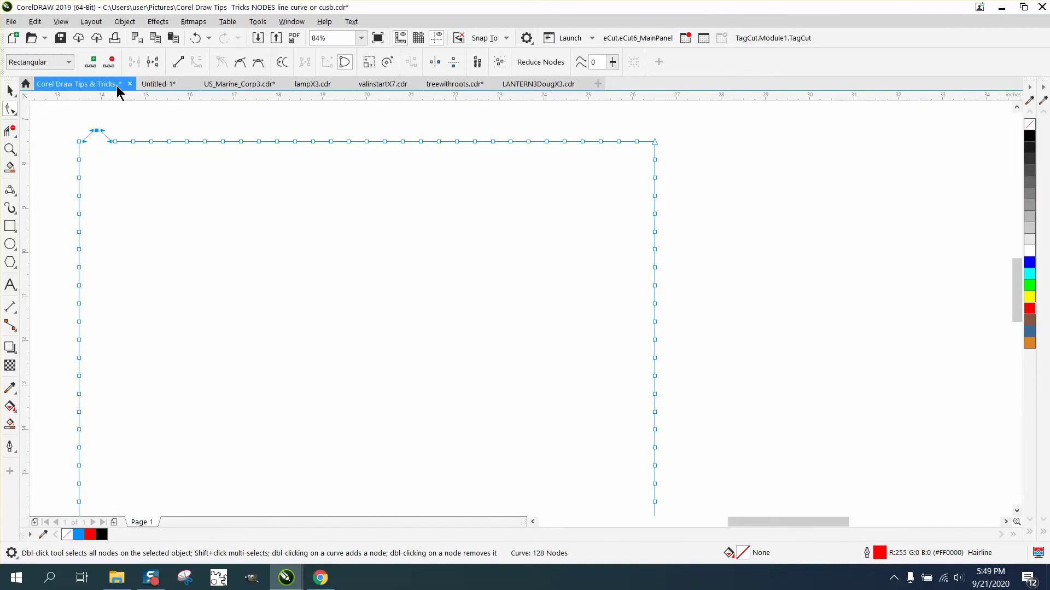
left_click(195, 39)
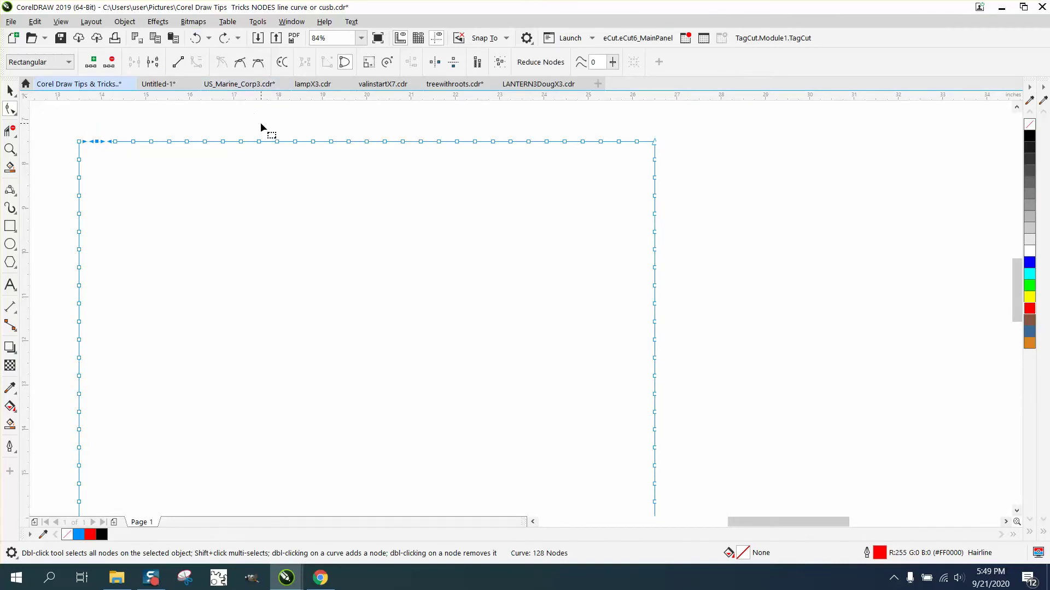
Enter 0.18 inch as the nudge distance on the property bar
left_click(11, 91)
left_click(167, 116)
left_click(368, 62)
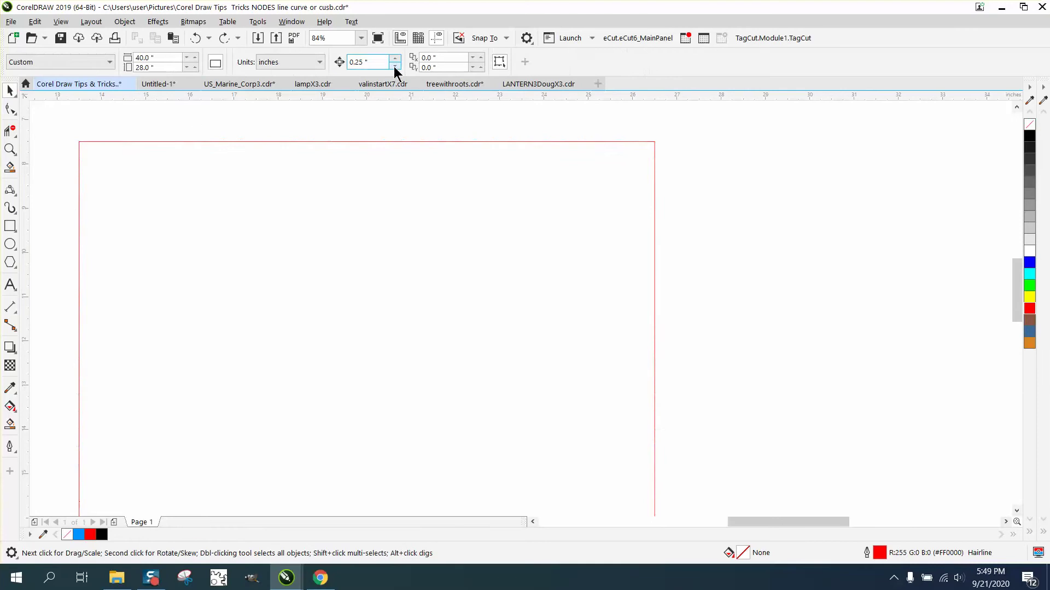
key("BackSpace")
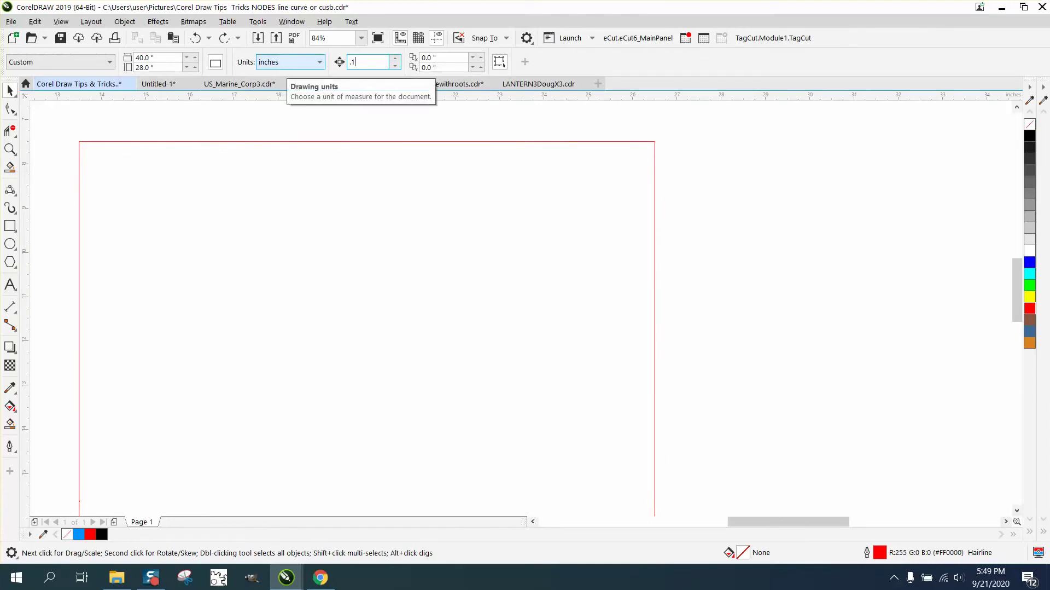
type(".18")
key("Return")
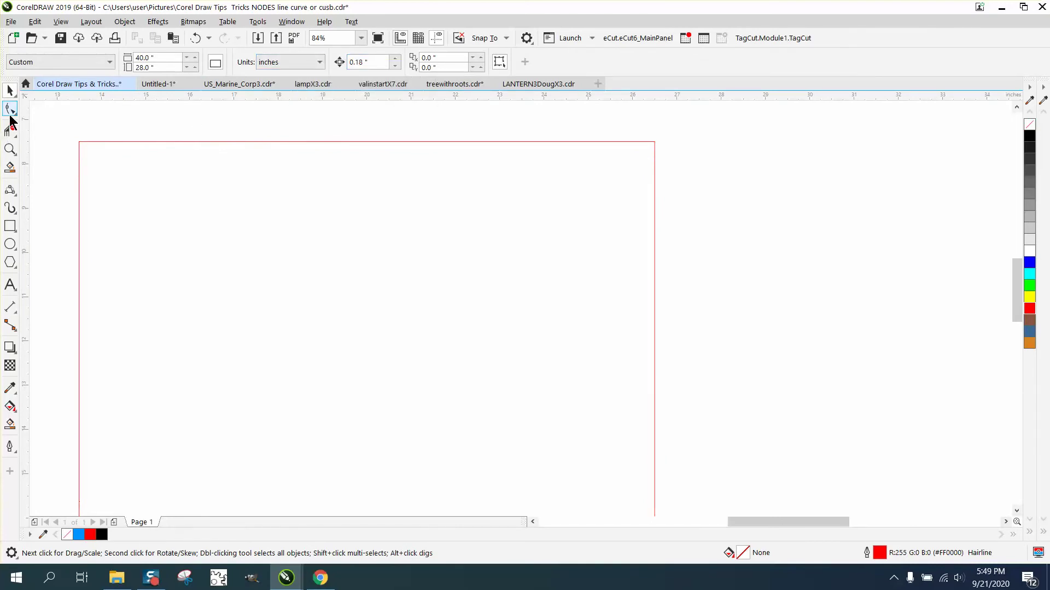
Nudge every other top-edge node up 0.18 inch across to the right corner, then magnify the wave
left_click(10, 108)
left_click(101, 142)
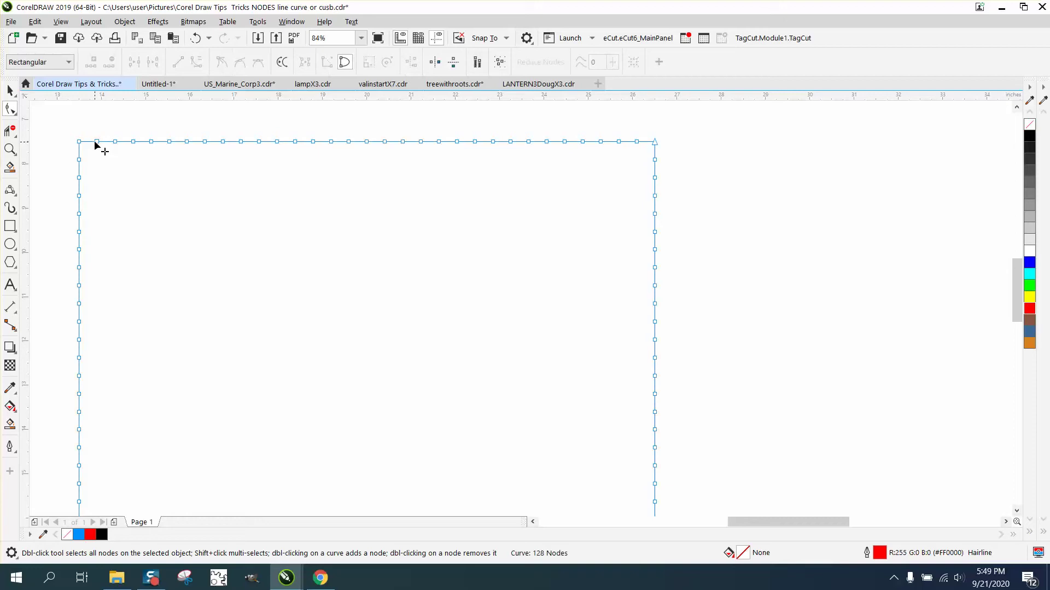
key("Up")
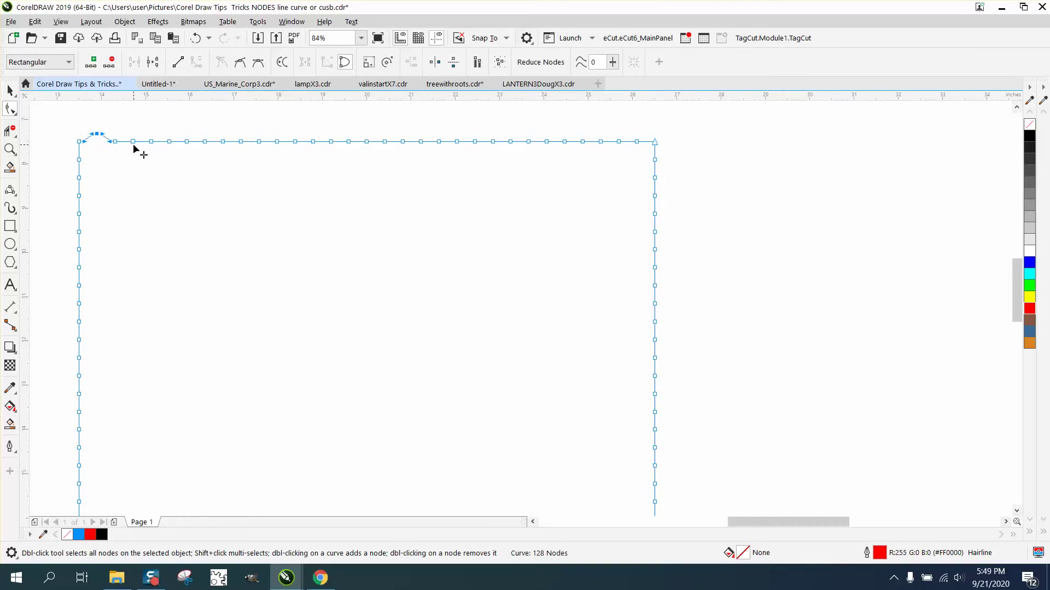
left_click(133, 142)
key("Up")
left_click(169, 142)
key("Up")
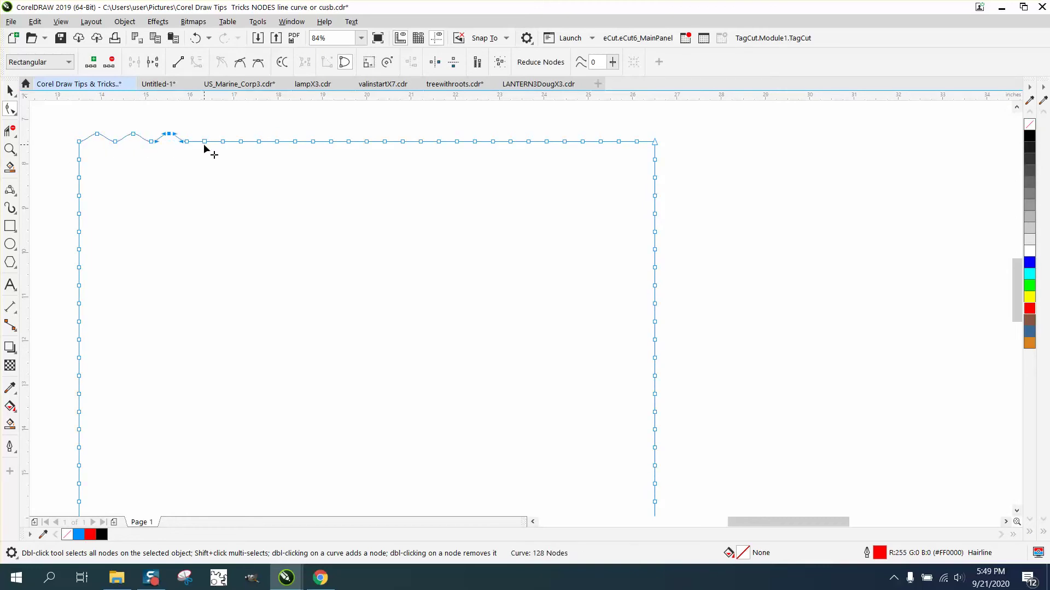
left_click(205, 142)
key("Up")
left_click(241, 142)
key("Up")
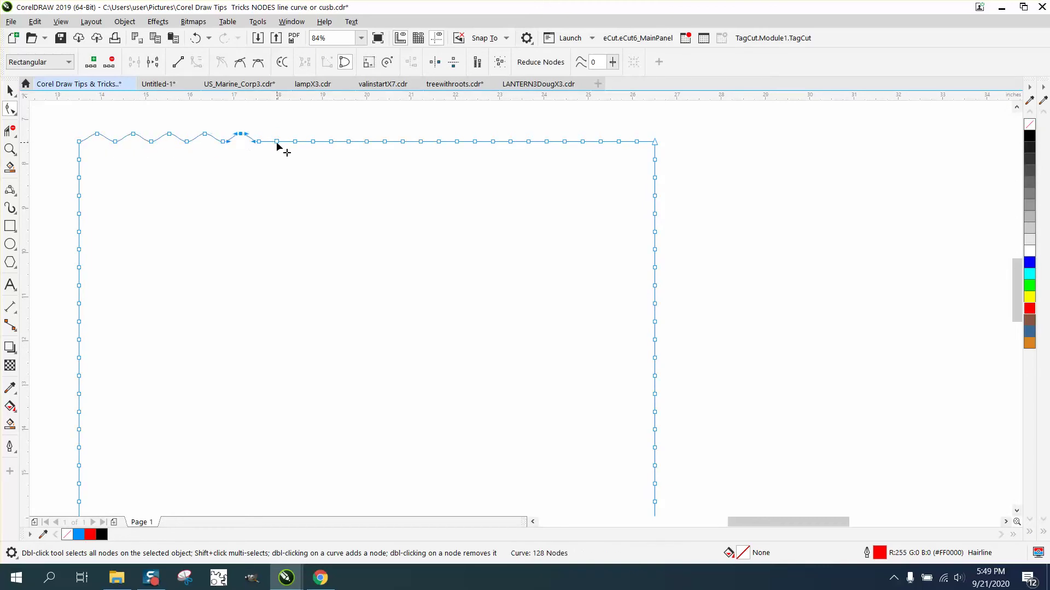
left_click(278, 141)
key("Up")
left_click(314, 142)
key("Up")
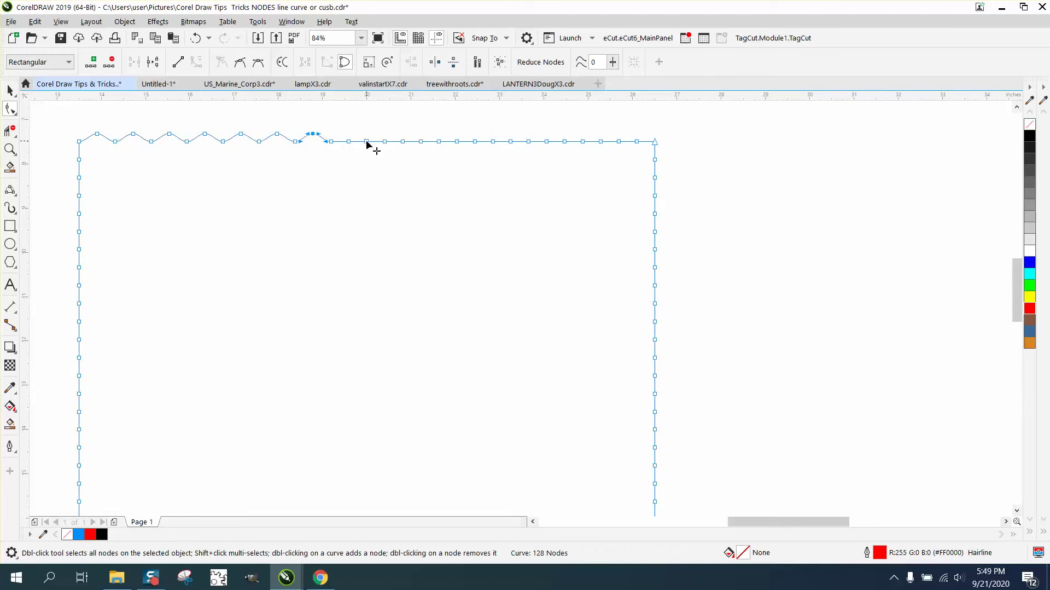
left_click(350, 142)
key("Up")
left_click(385, 142)
key("Up")
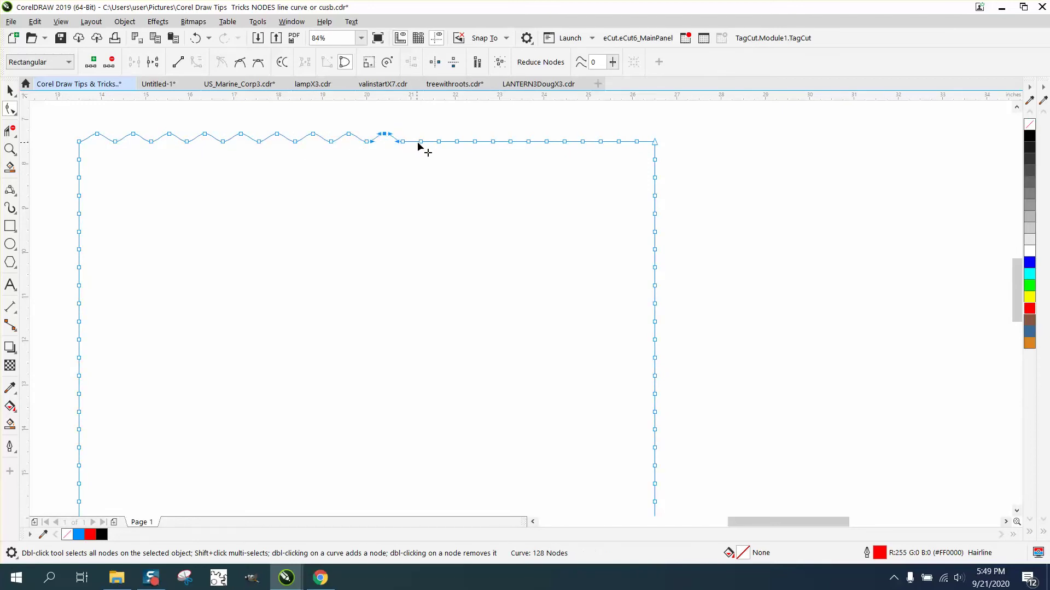
left_click(421, 142)
key("Up")
left_click(457, 142)
key("Up")
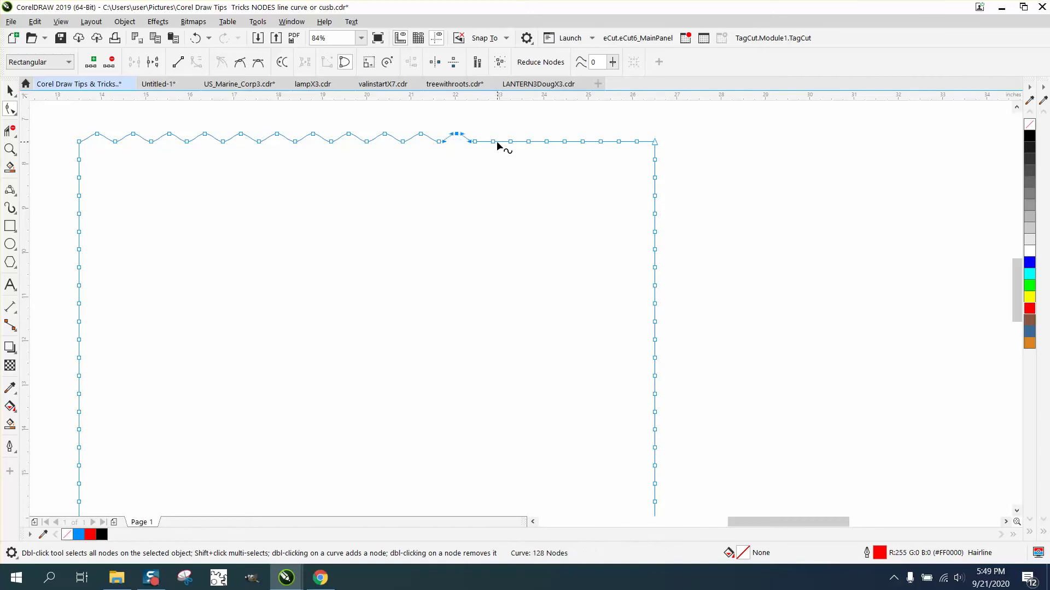
left_click(493, 142)
key("Up")
left_click(528, 142)
key("Up")
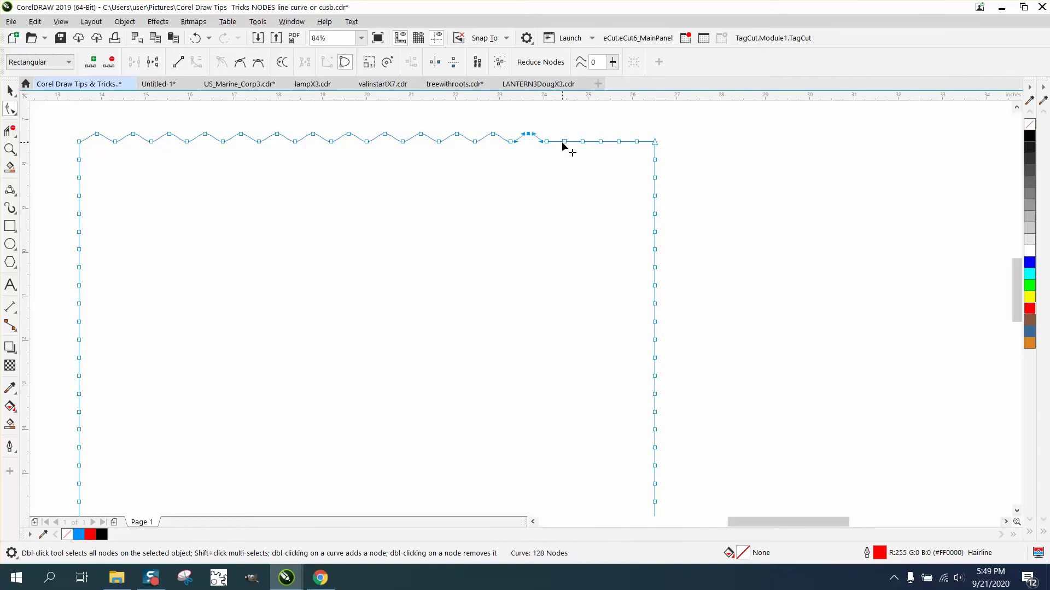
left_click(566, 142)
key("Up")
left_click(601, 142)
key("Up")
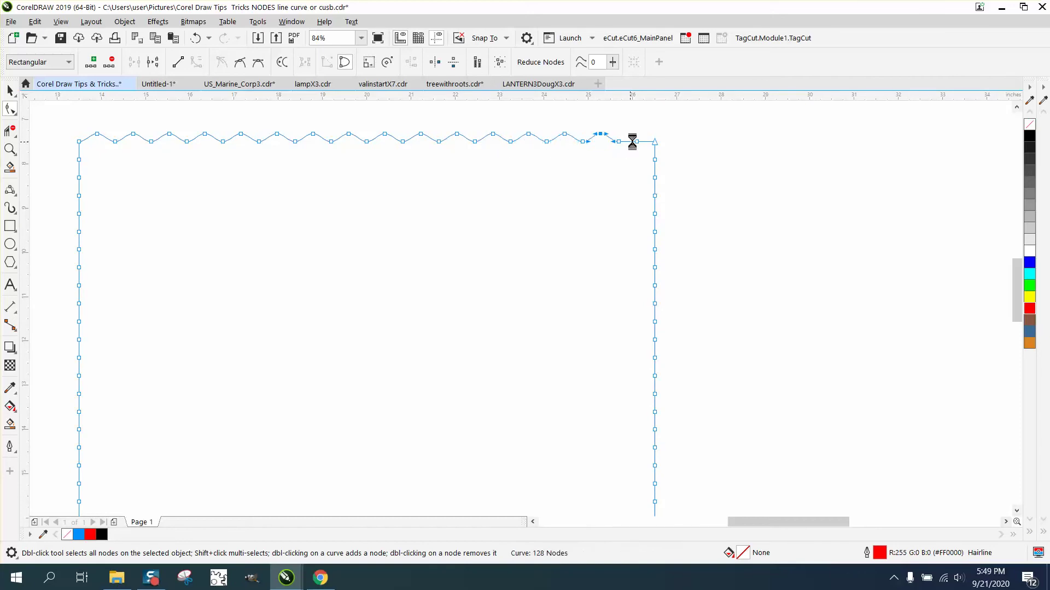
left_click(638, 142)
key("Up")
left_click(11, 149)
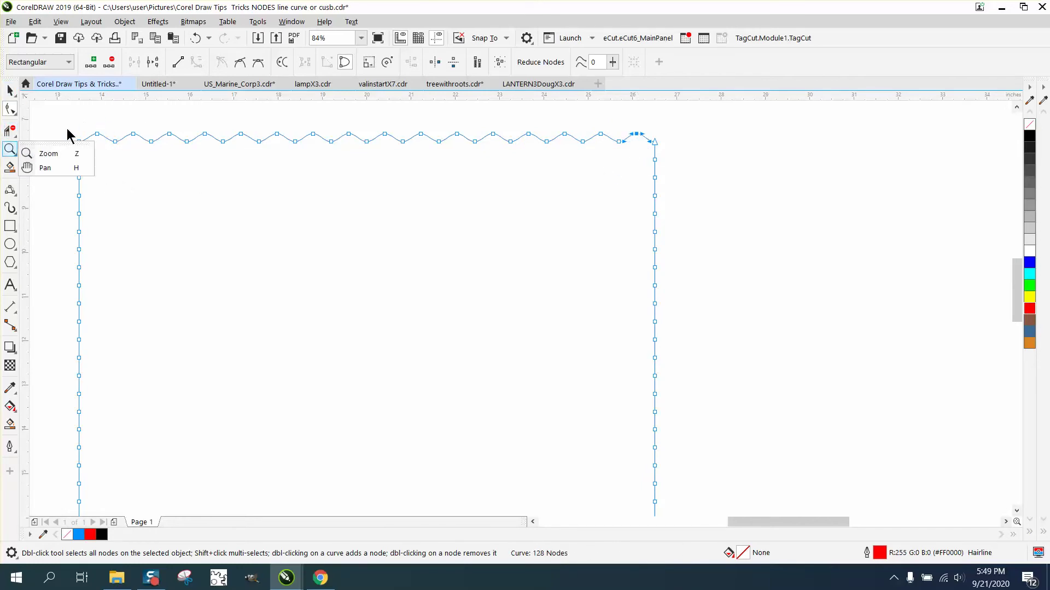
left_click(43, 154)
left_click_drag(74, 112, 309, 171)
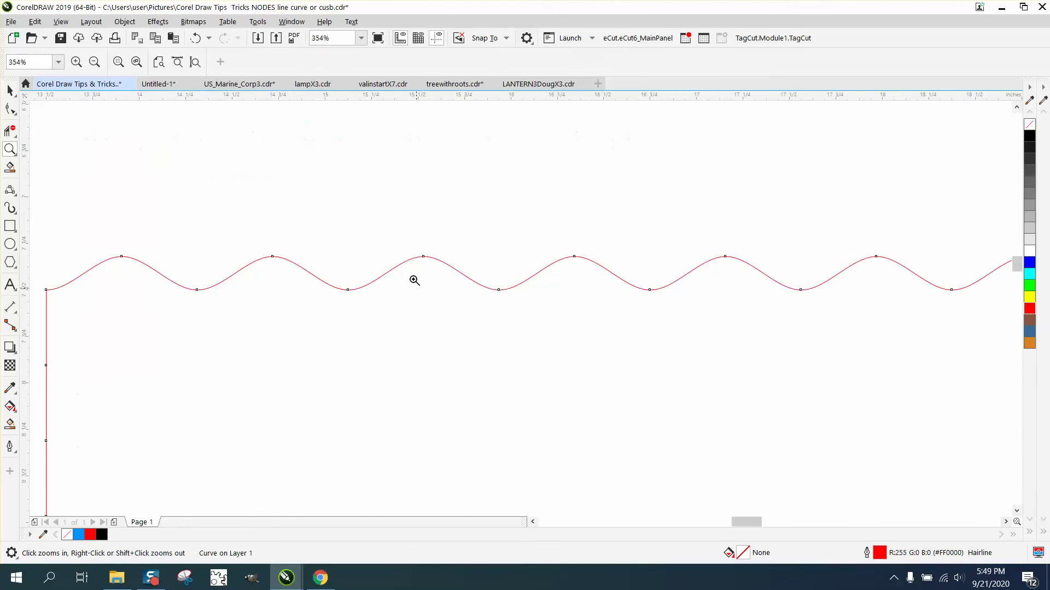
Break the curve apart at the top-left corner node
right_click(218, 167)
right_click(281, 187)
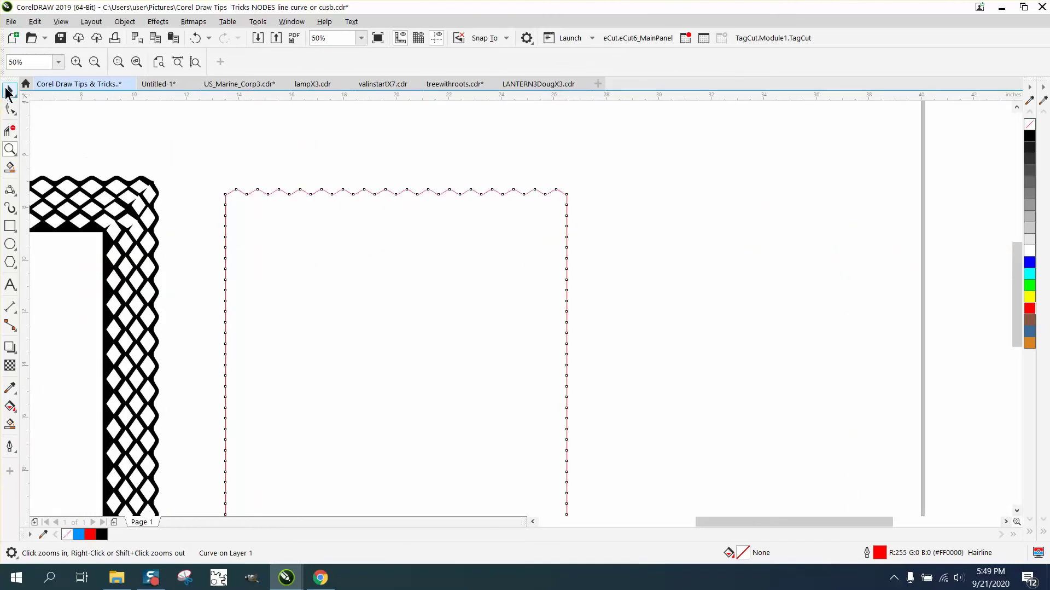
left_click(10, 90)
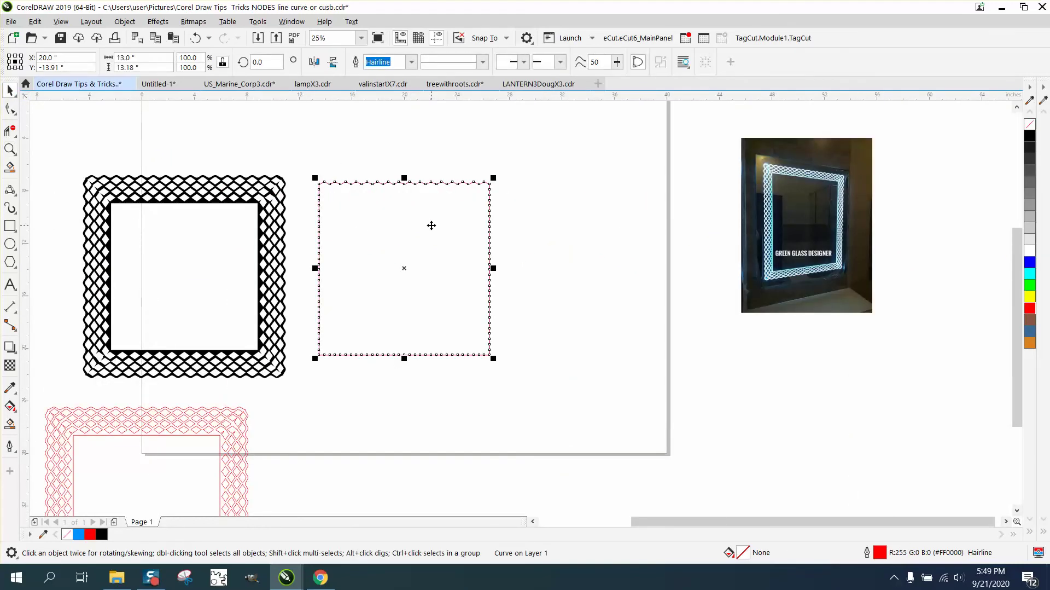
left_click(9, 148)
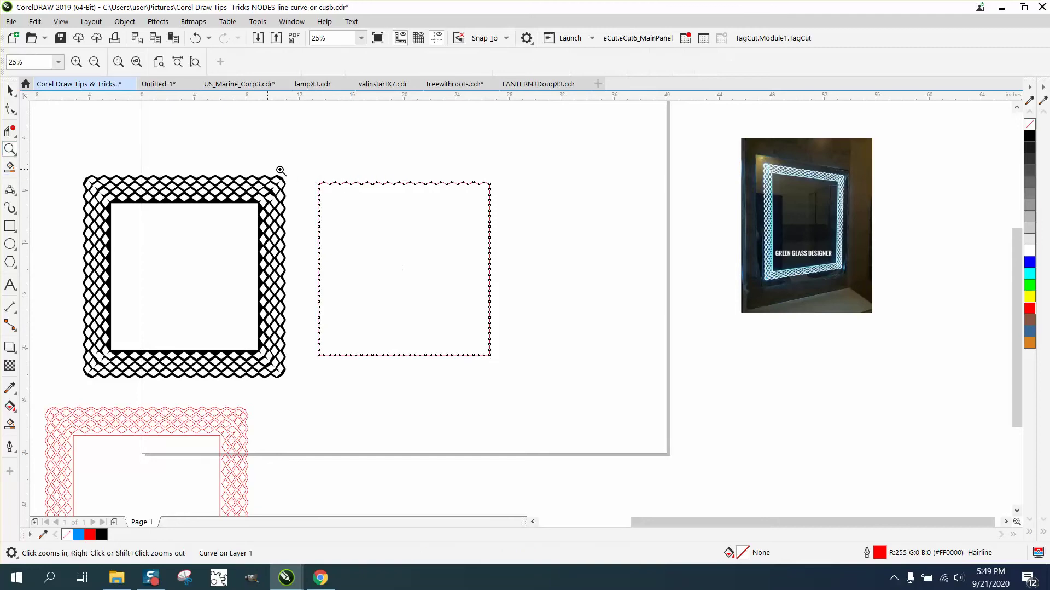
left_click_drag(294, 169, 682, 271)
left_click(10, 109)
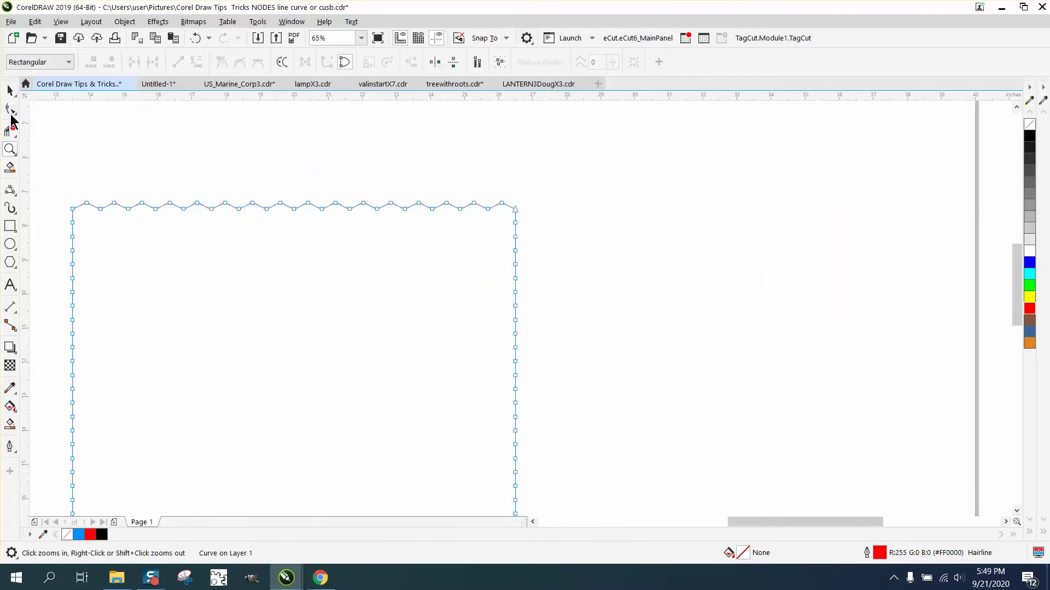
left_click(72, 210)
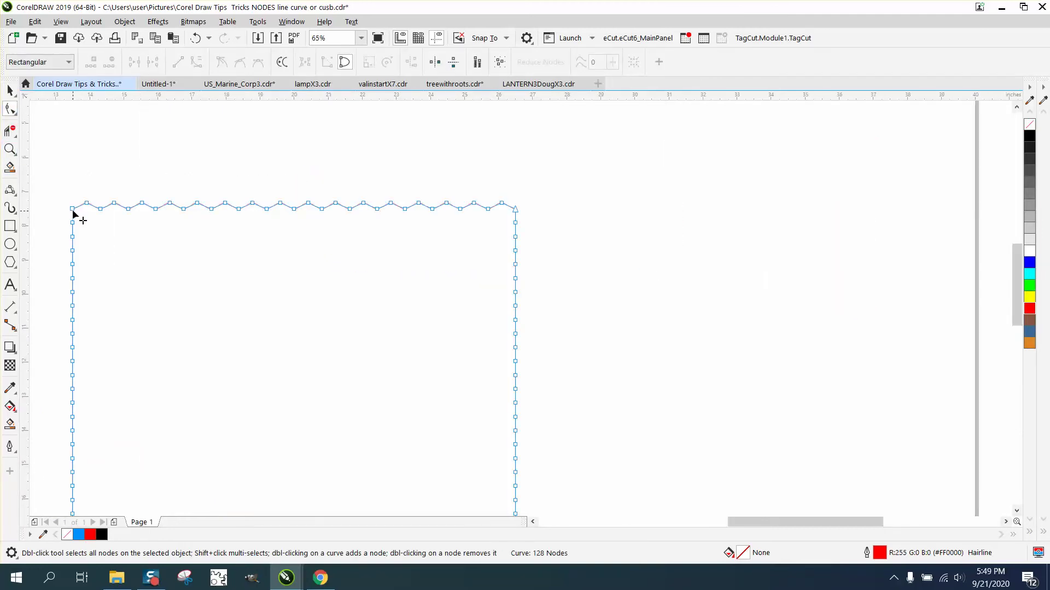
right_click(74, 213)
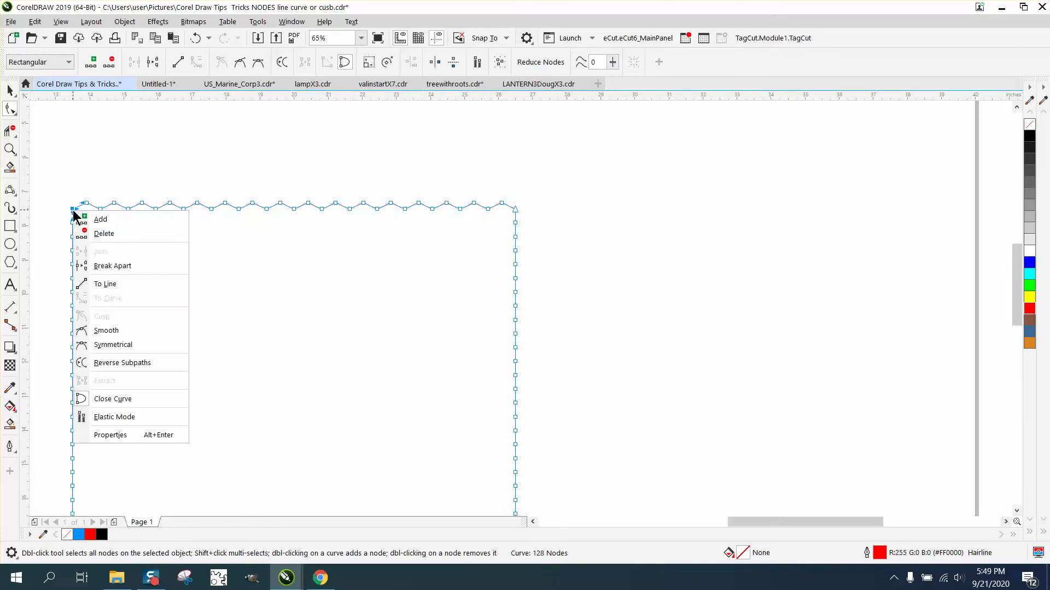
left_click(116, 266)
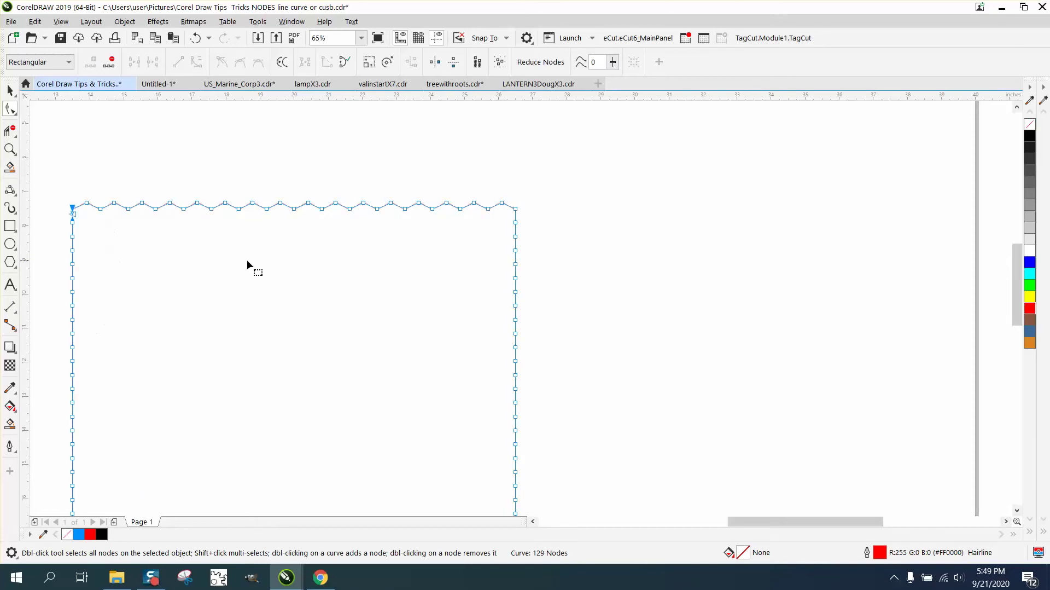
Break the top-right corner too and drag both freed ends away from the sides
left_click(595, 232)
right_click(516, 213)
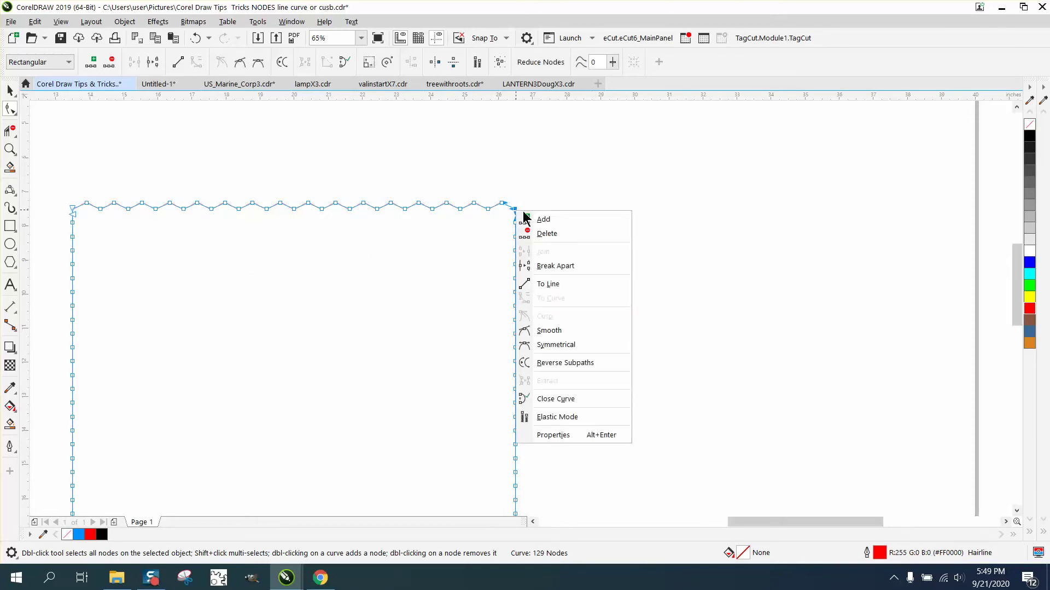
left_click(552, 265)
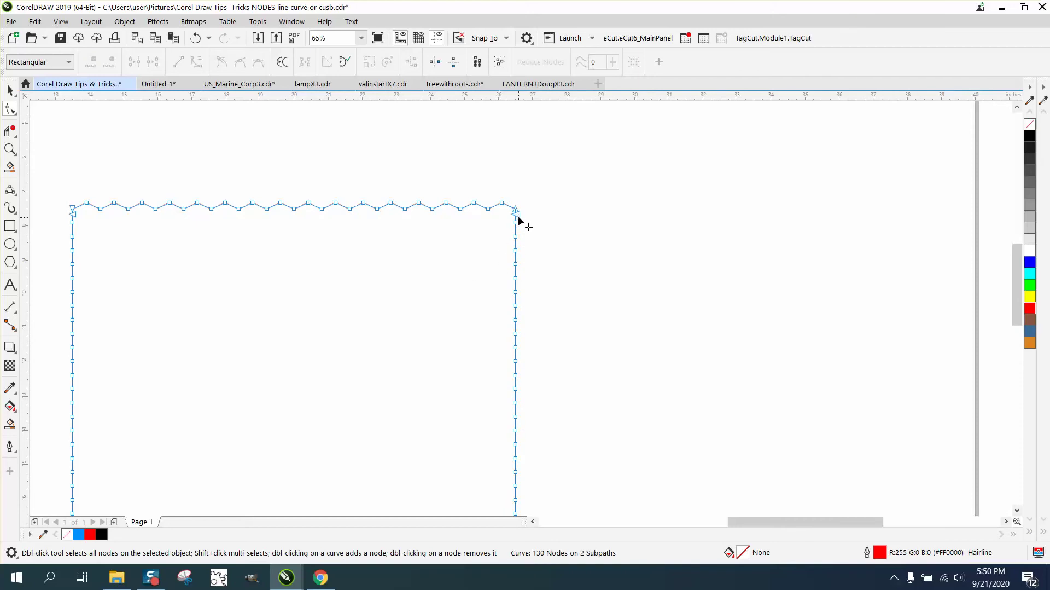
left_click_drag(517, 212, 603, 217)
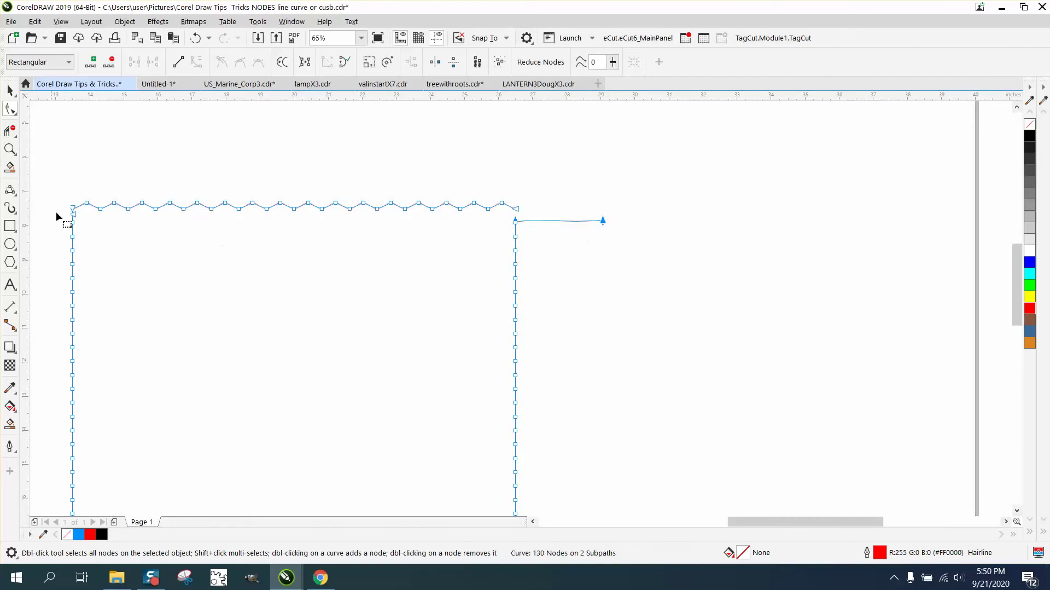
left_click_drag(74, 210, 31, 212)
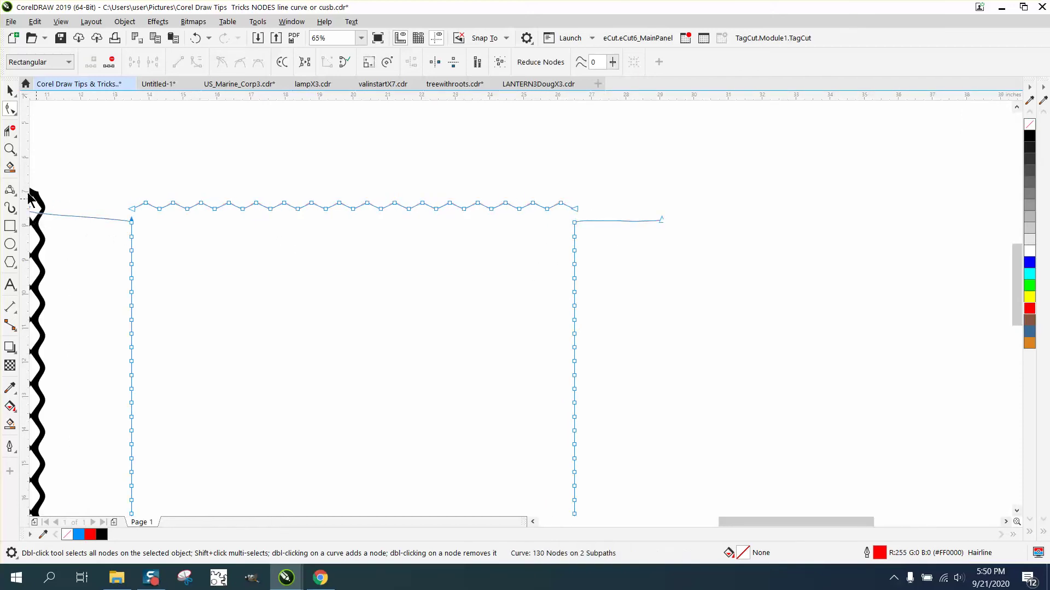
Delete the square's vertical sides with the Virtual Segment Delete tool
left_click(10, 132)
left_click_drag(544, 322, 622, 326)
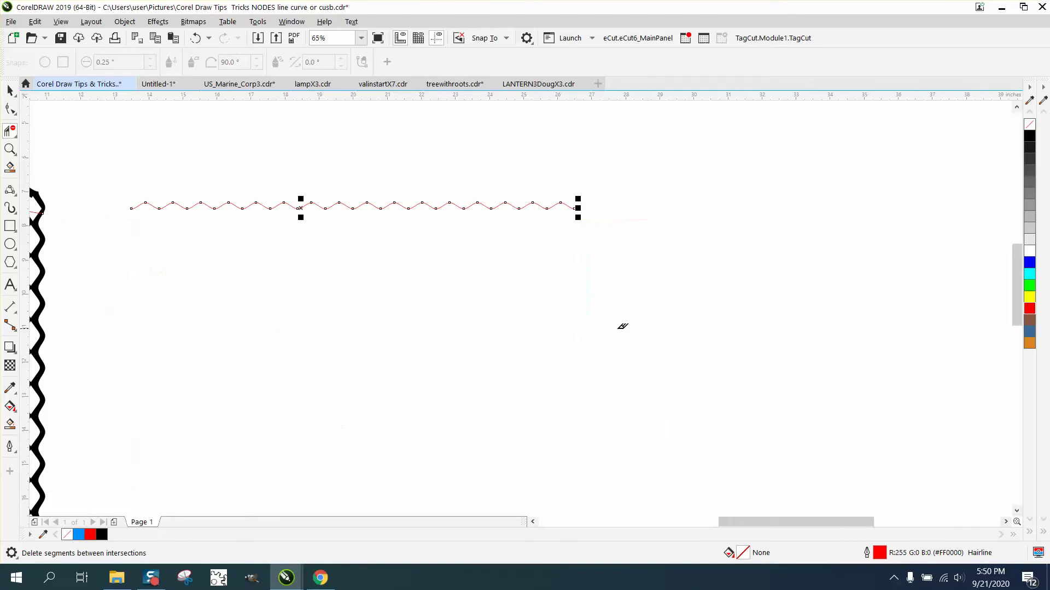
left_click(10, 90)
Move the black lattice frame left and down, out of the way
scroll(362, 226, "down", 3)
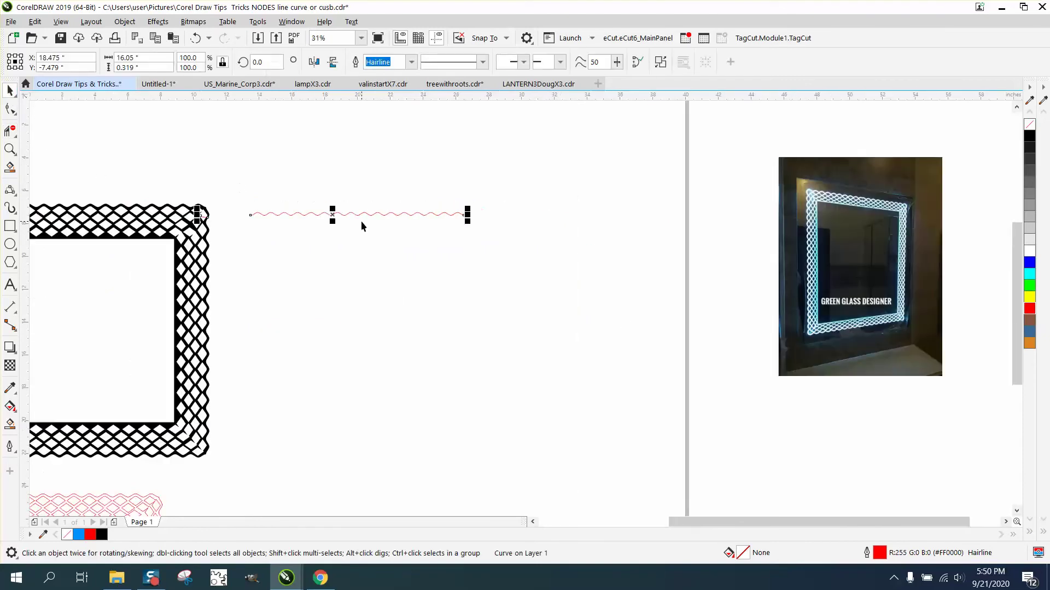
left_click(380, 201)
left_click(379, 216)
left_click(229, 201)
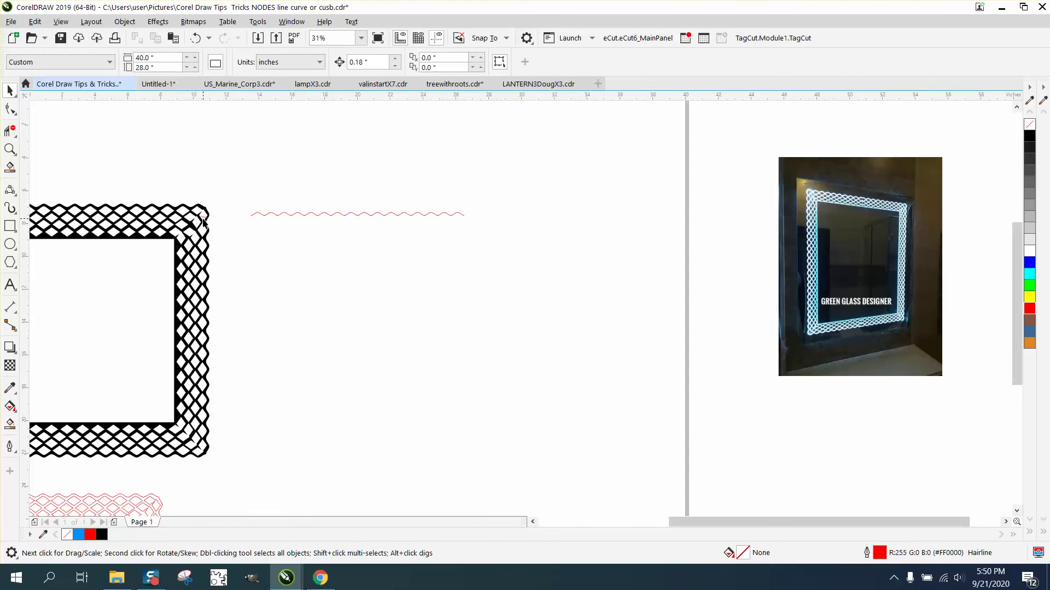
left_click(204, 221)
left_click_drag(204, 221, 174, 245)
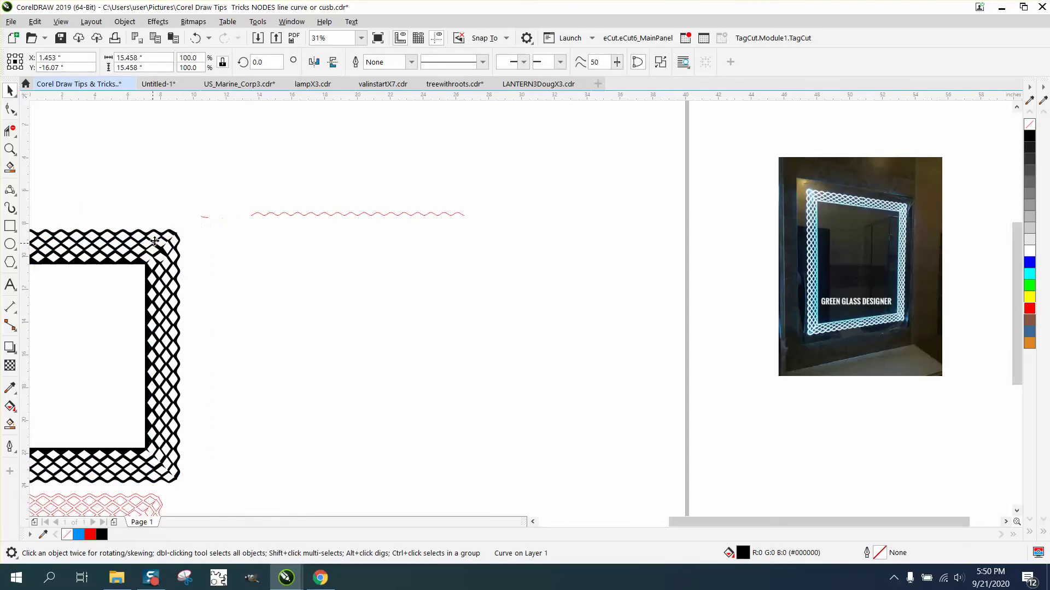
Delete the small leftover piece at the wavy line's left end
left_click(203, 216)
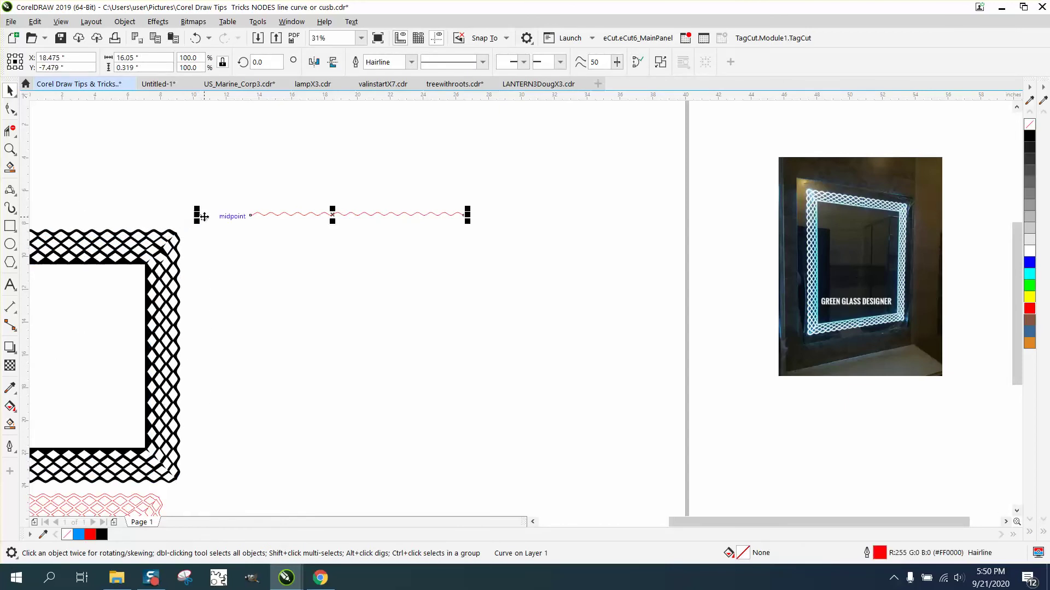
left_click(10, 130)
left_click_drag(190, 190, 211, 221)
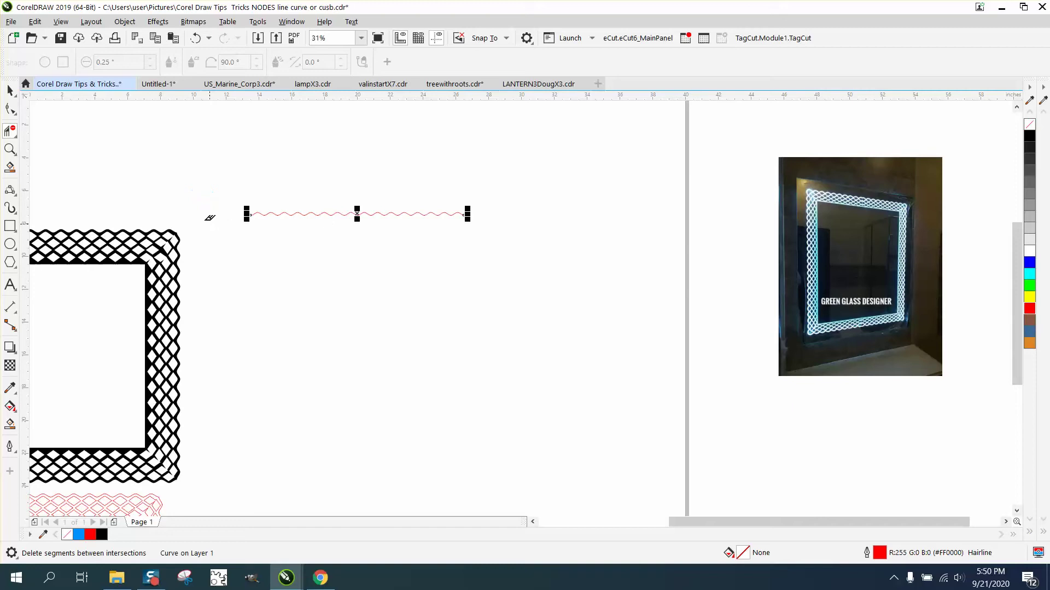
left_click(10, 90)
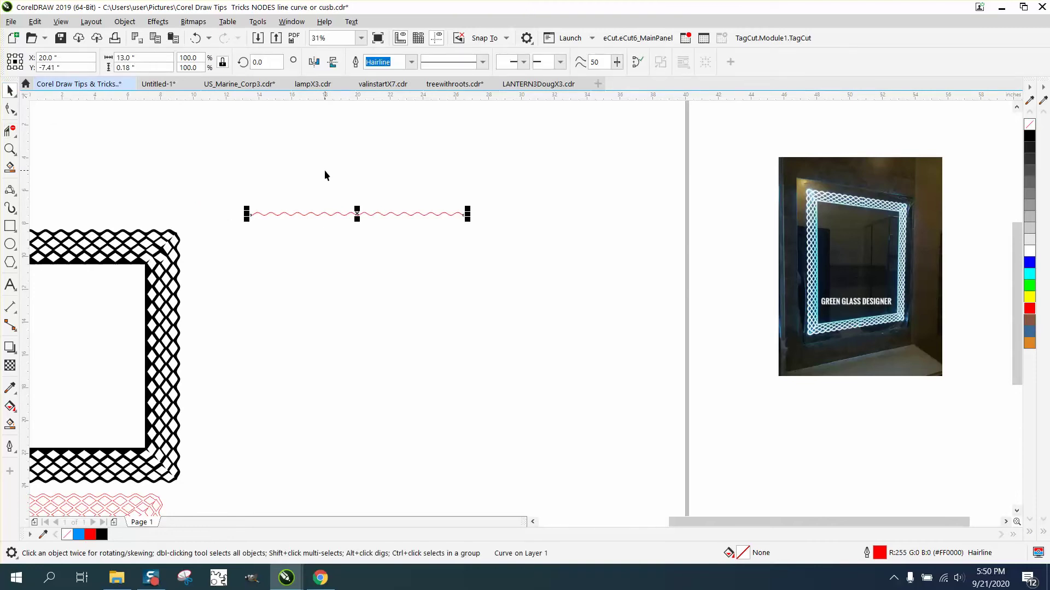
Add a horizontal and a vertical guideline, then select the wavy line
left_click_drag(398, 98, 405, 322)
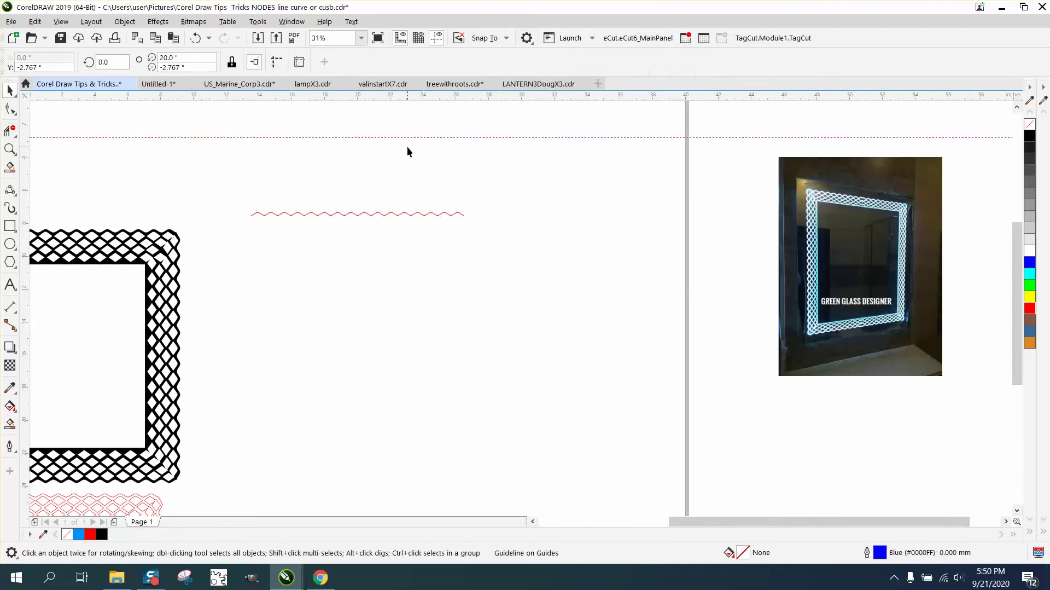
left_click_drag(24, 188, 358, 201)
left_click(381, 215)
left_click(378, 214)
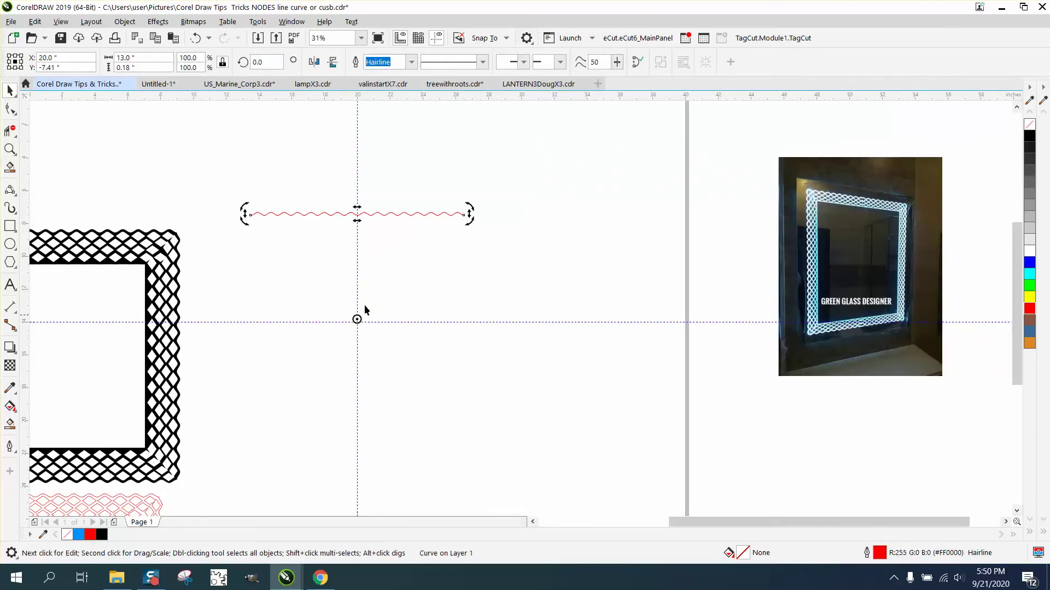
left_click(385, 241)
left_click(384, 219)
key("F10")
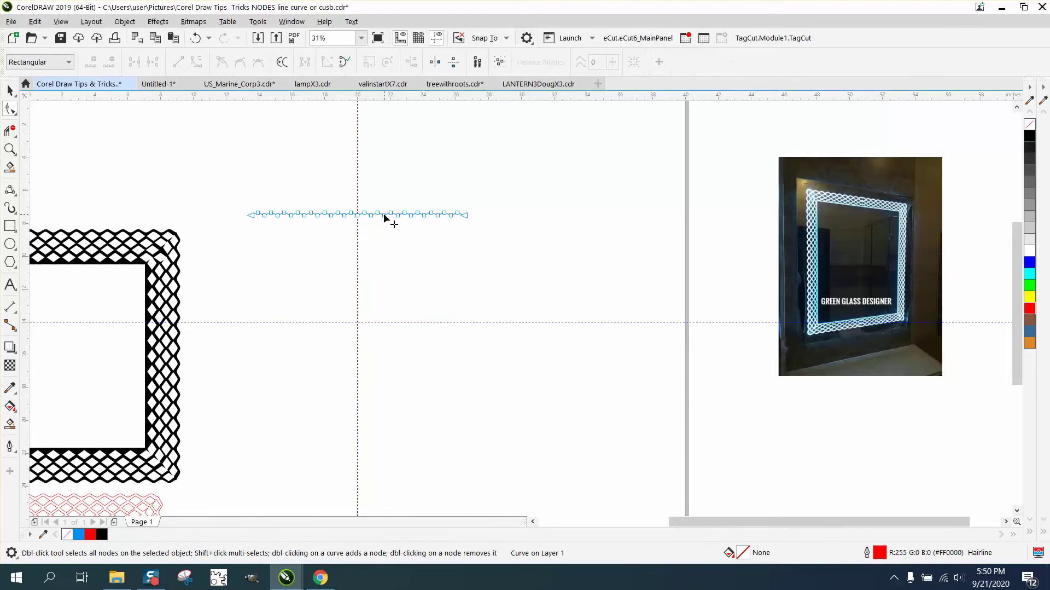
left_click(10, 91)
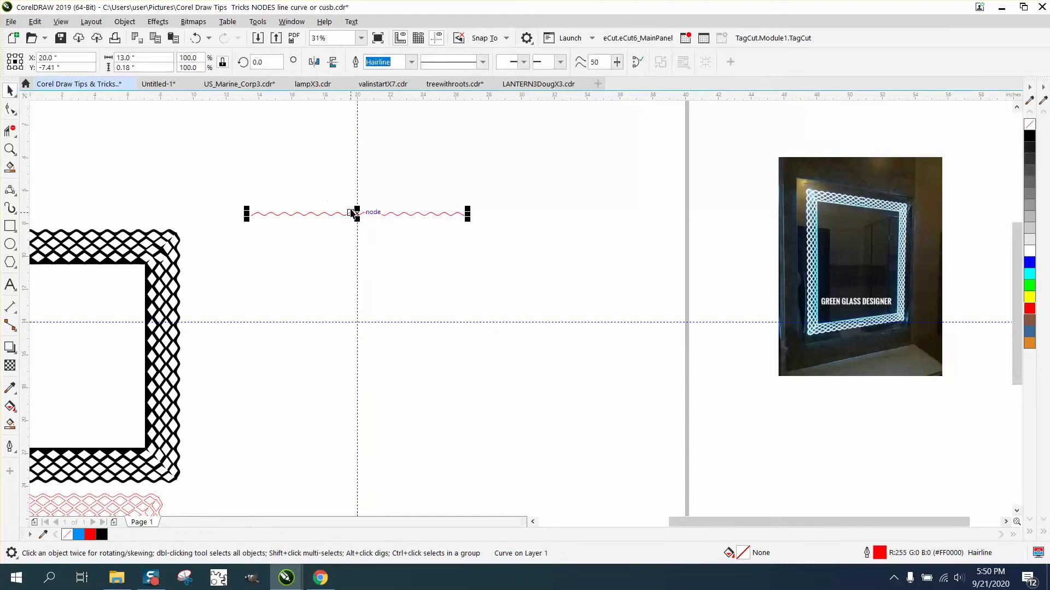
left_click(356, 213)
Enter rotation angles 90, 180 and 270 for the left, bottom and right wavy sides
left_click(267, 62)
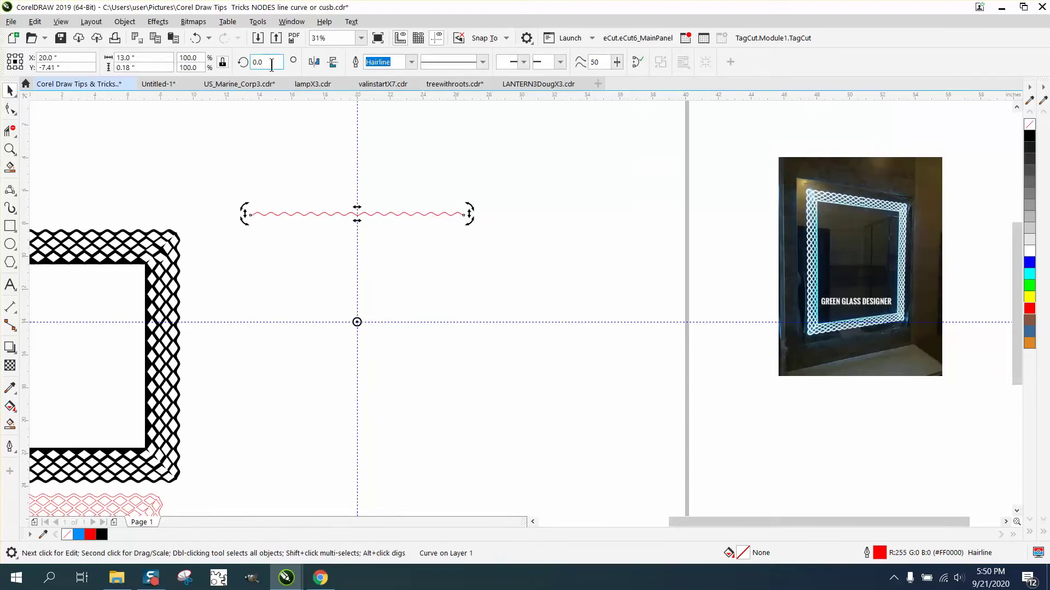
type("90")
key("Return")
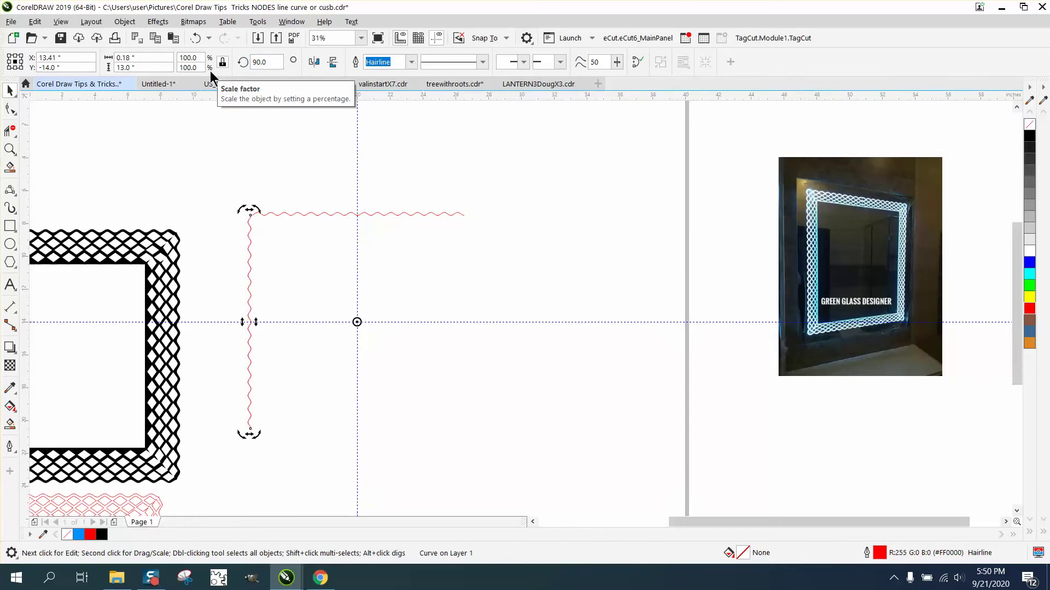
left_click(242, 63)
type("180")
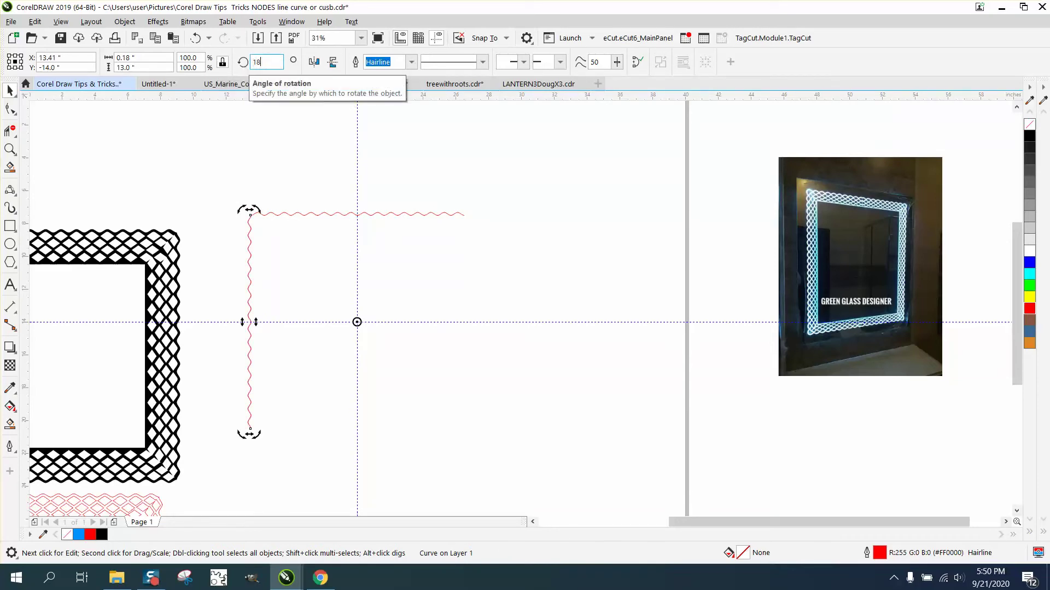
key("Return")
left_click(244, 64)
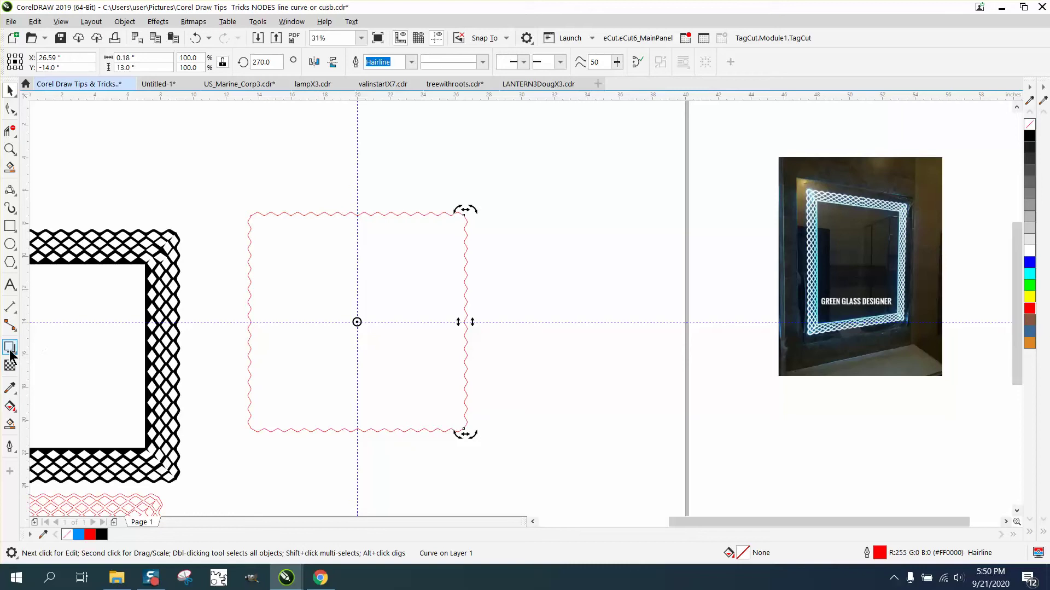
Draw a 10-inch square inside the wavy outline and centre it on the page
left_click(10, 225)
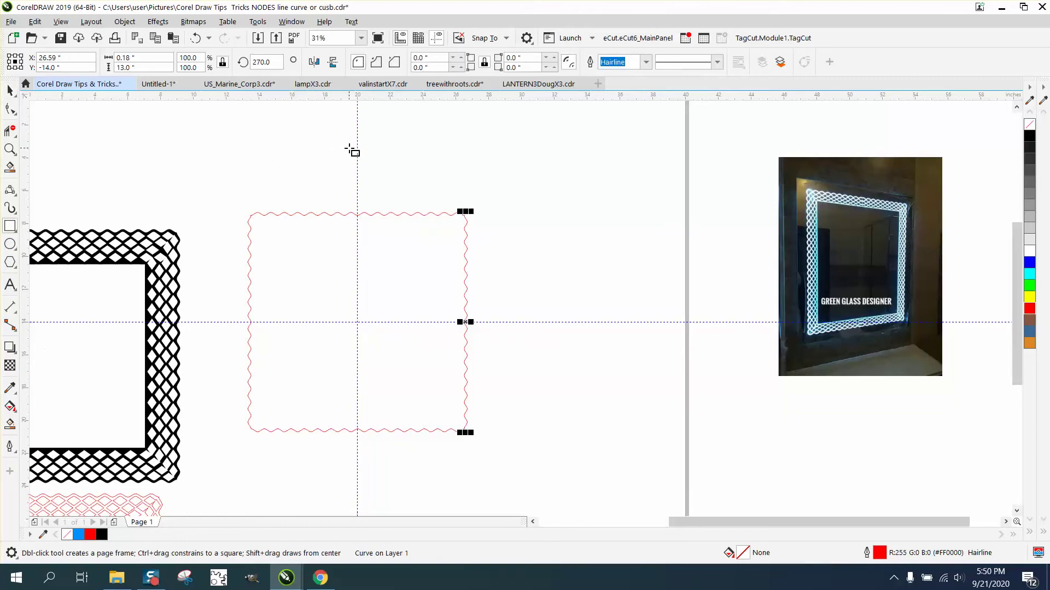
left_click_drag(353, 147, 226, 310)
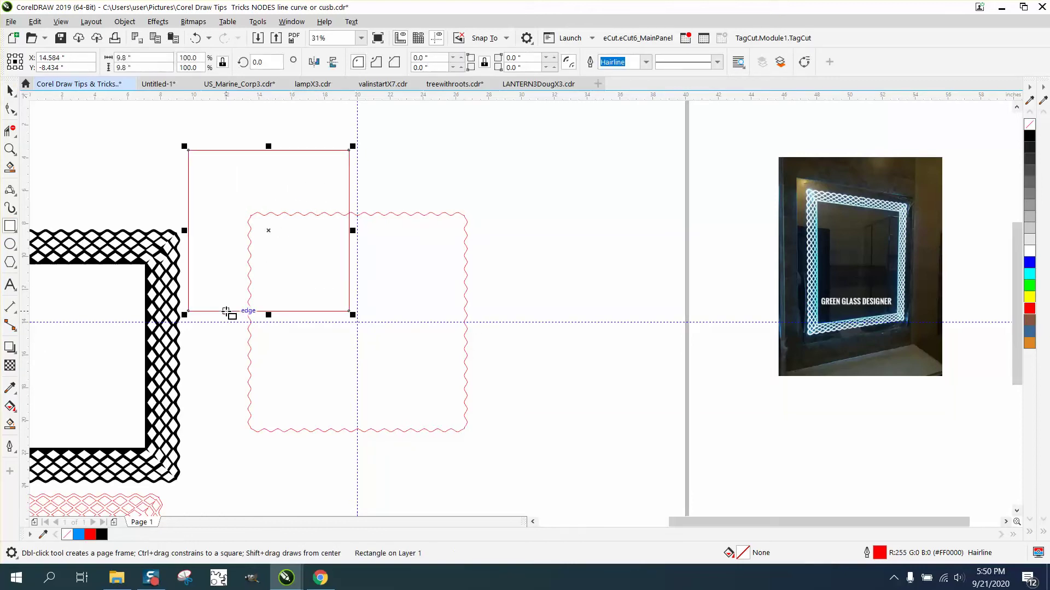
left_click(131, 58)
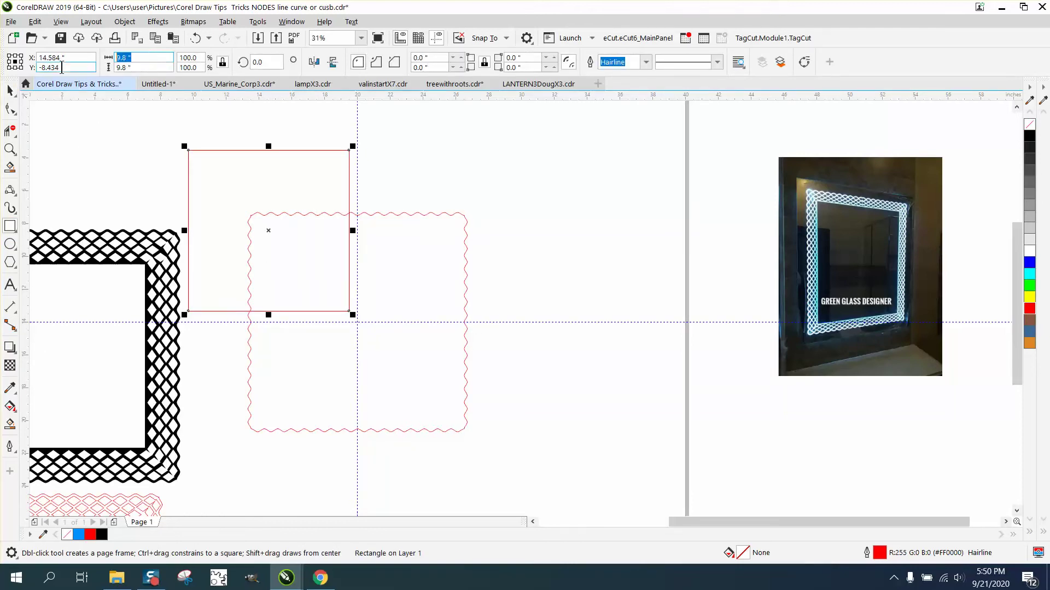
type("10")
key("Return")
key("p")
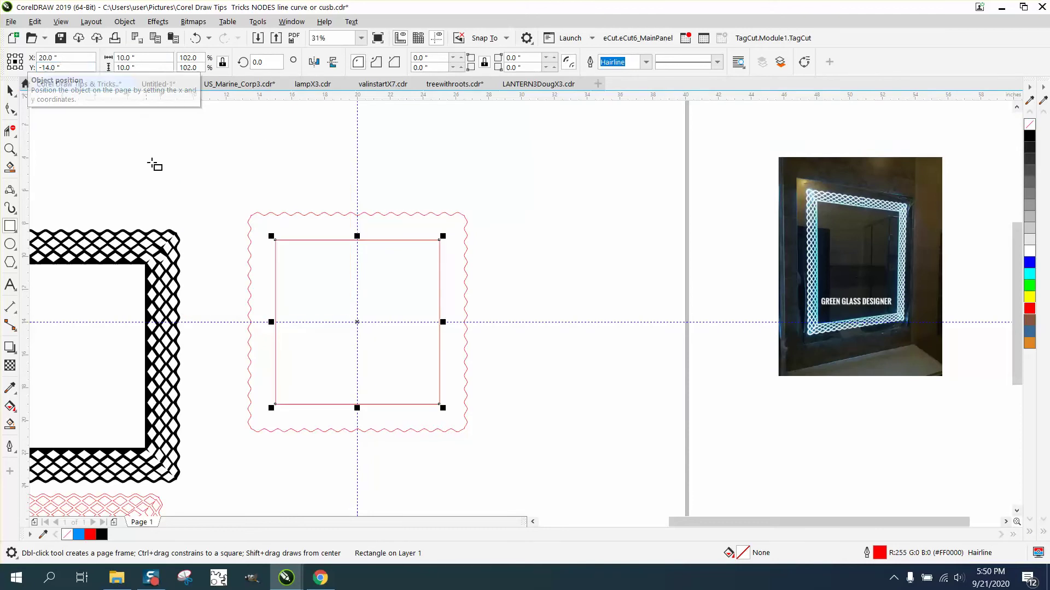
Smart Fill the band between the wavy edge and the square black, then move it aside
left_click(9, 425)
left_click(296, 236)
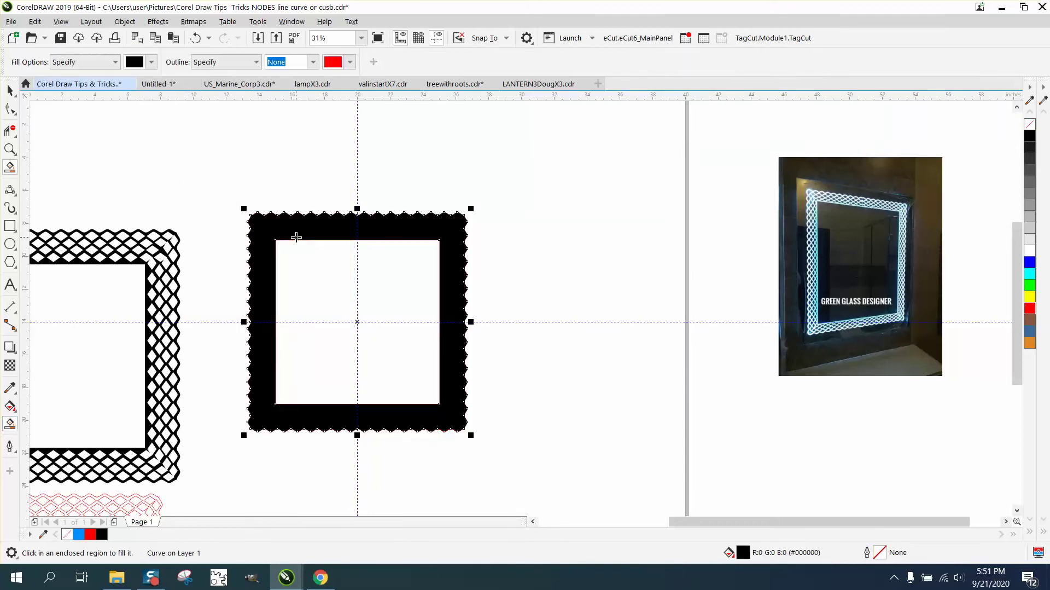
left_click(9, 90)
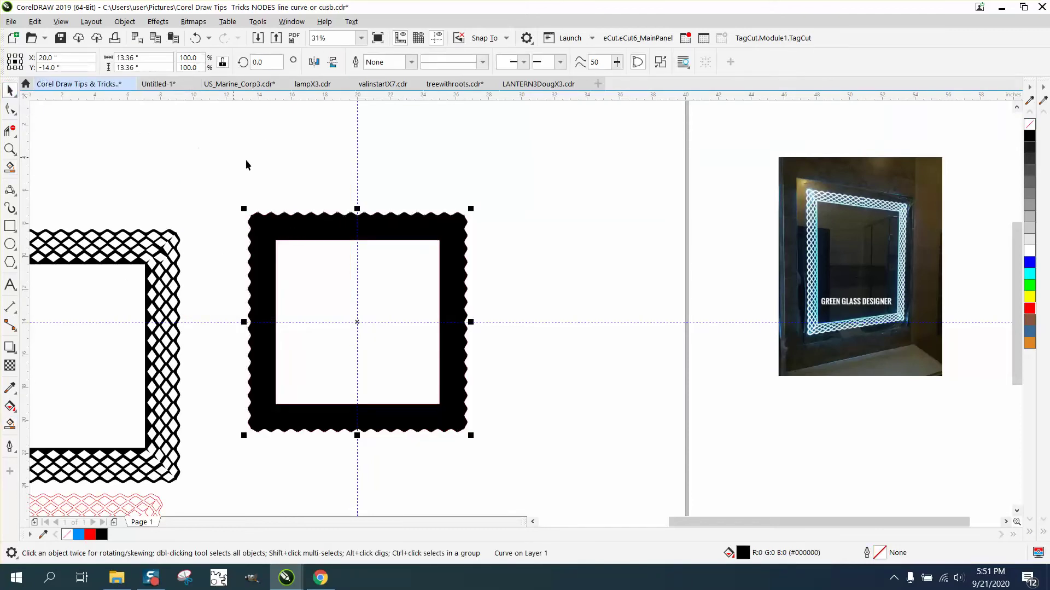
left_click_drag(332, 221, 604, 214)
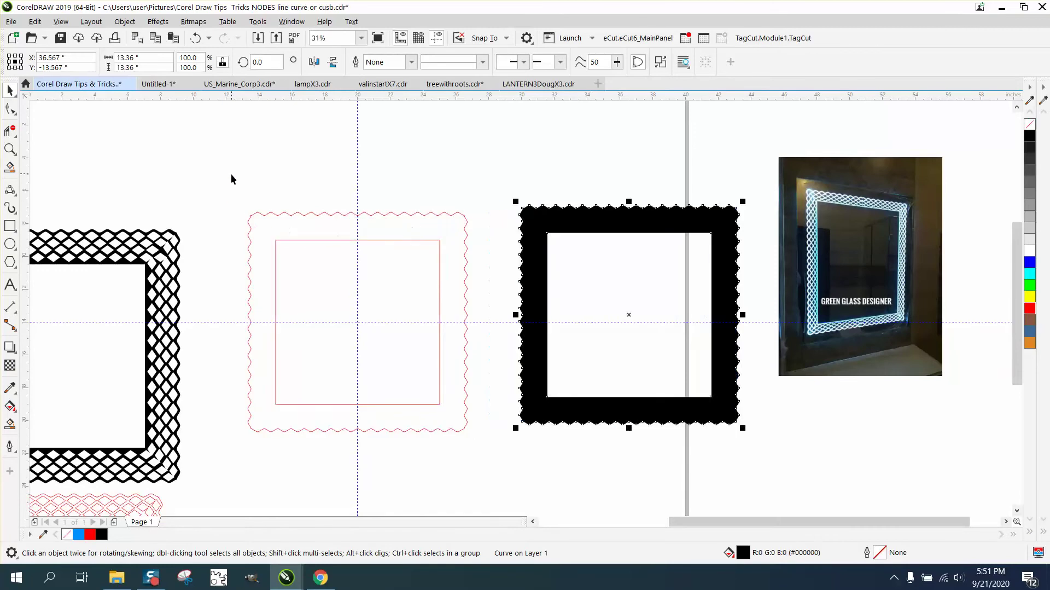
Delete the leftover red outlines, re-centre the frame, and give it no fill with a red outline
left_click_drag(230, 175, 498, 458)
key("Delete")
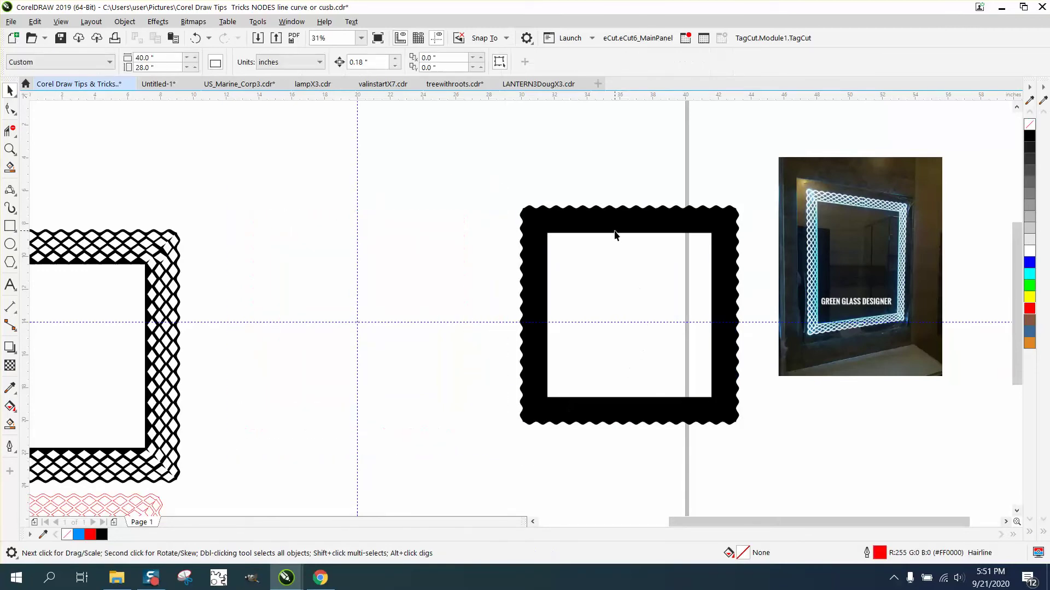
left_click(615, 230)
key("p")
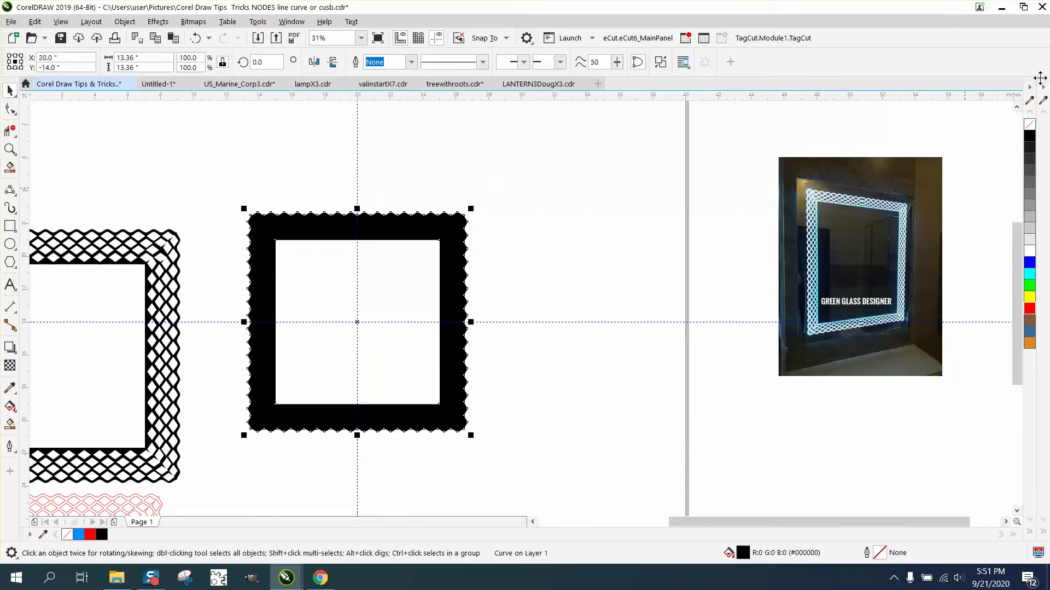
left_click(1031, 125)
right_click(1031, 308)
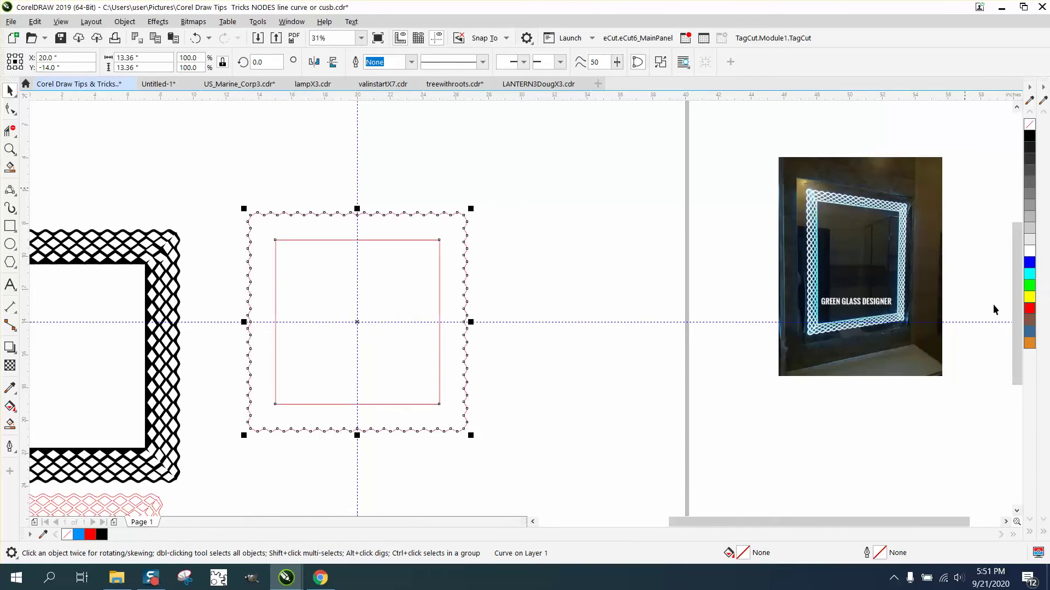
Zoom to the frame's top edge and draw a small four-sided polygon diamond
left_click(10, 149)
left_click(585, 306)
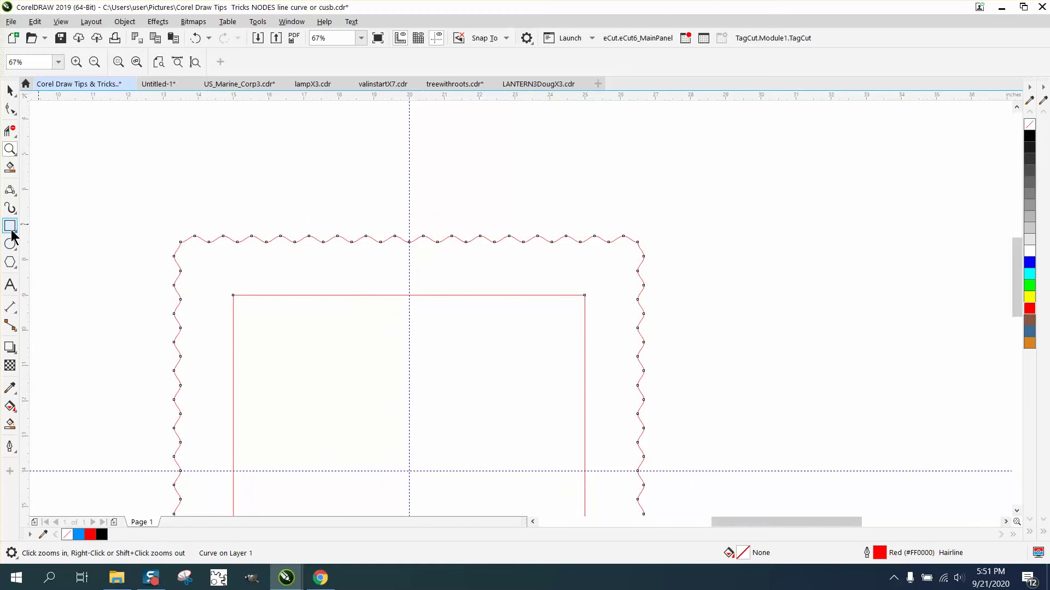
left_click(16, 268)
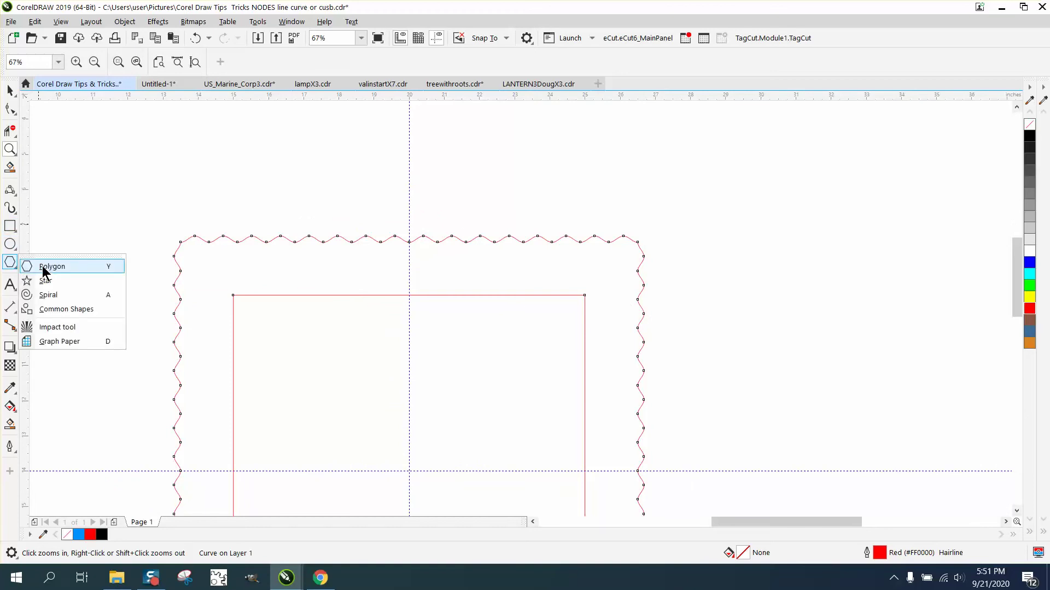
left_click(33, 266)
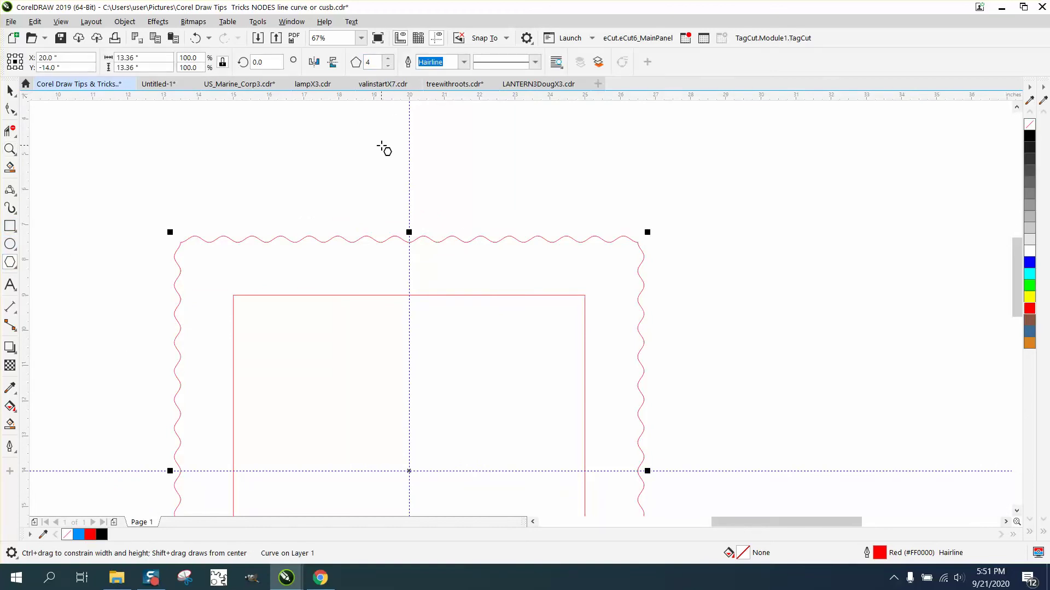
mouse_move(384, 143)
left_mouse_down()
mouse_move(235, 266)
mouse_move(224, 254)
left_mouse_up()
left_click(10, 90)
Convert the diamond to curves and delete its top nodes to give it a curved top
left_click(10, 149)
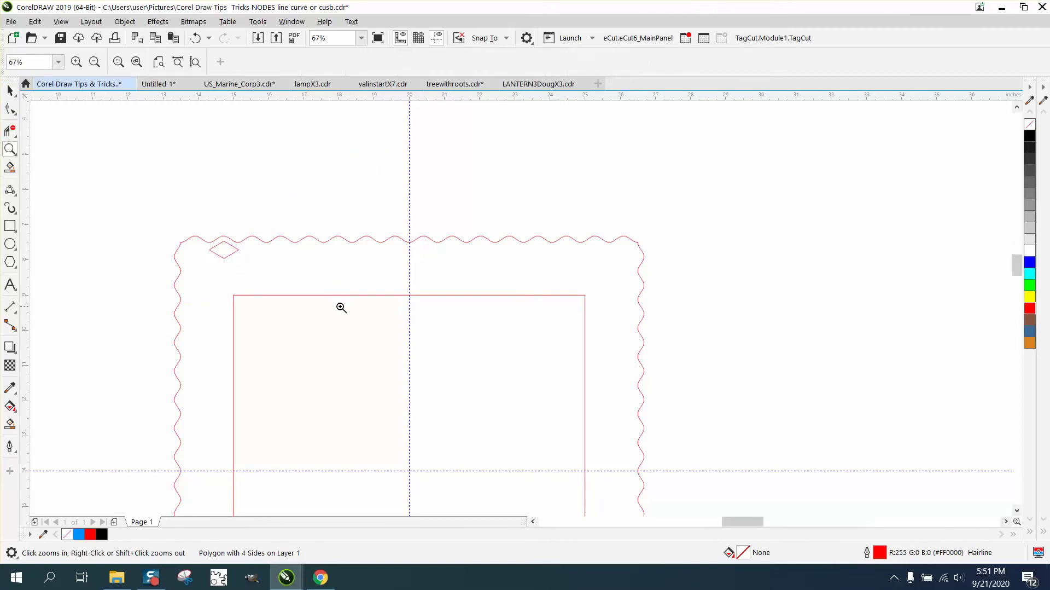
left_click(342, 307)
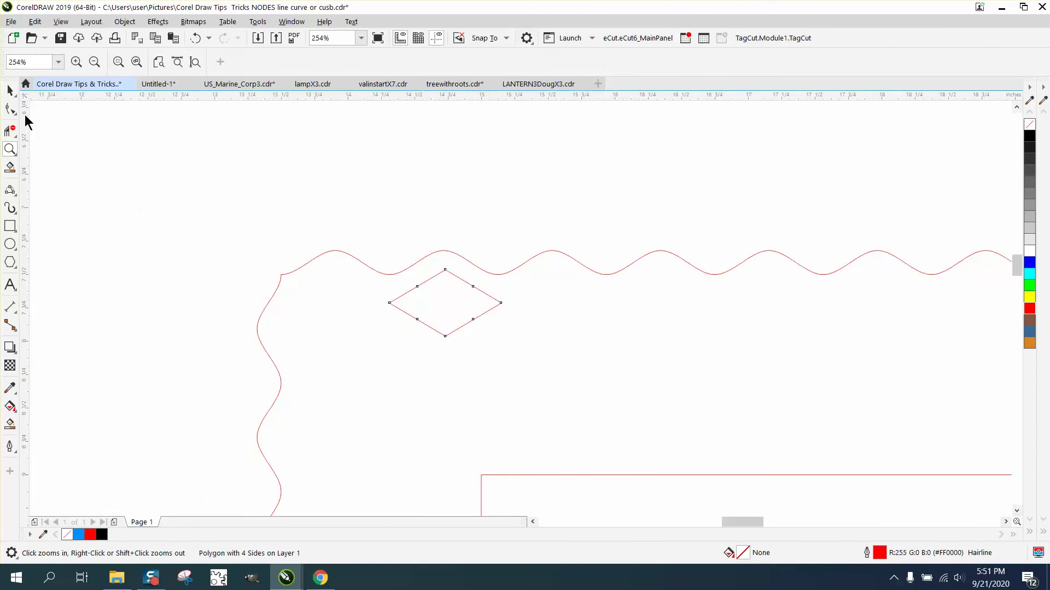
left_click(10, 89)
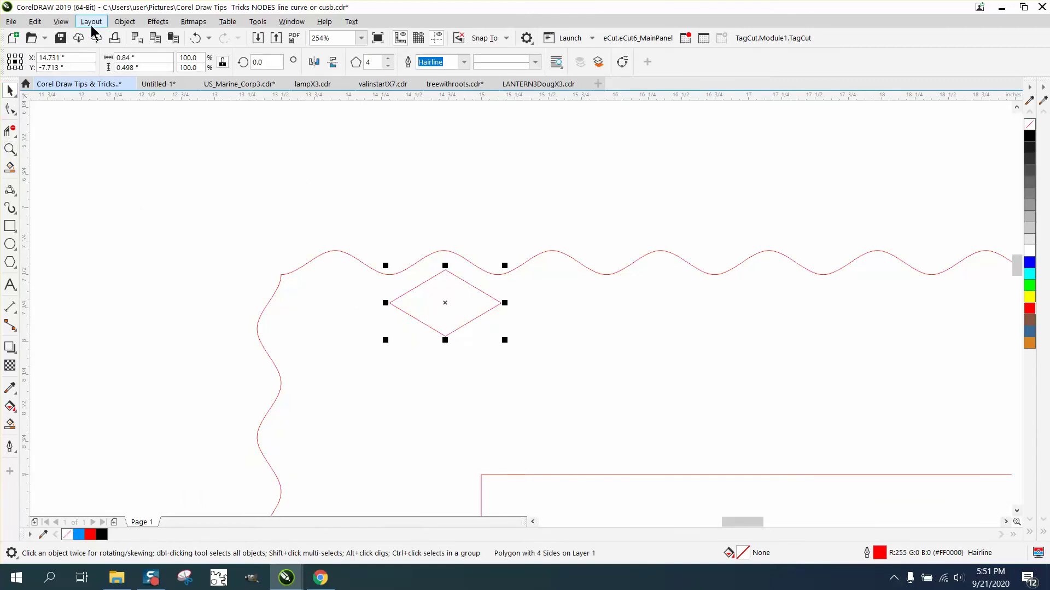
left_click(124, 21)
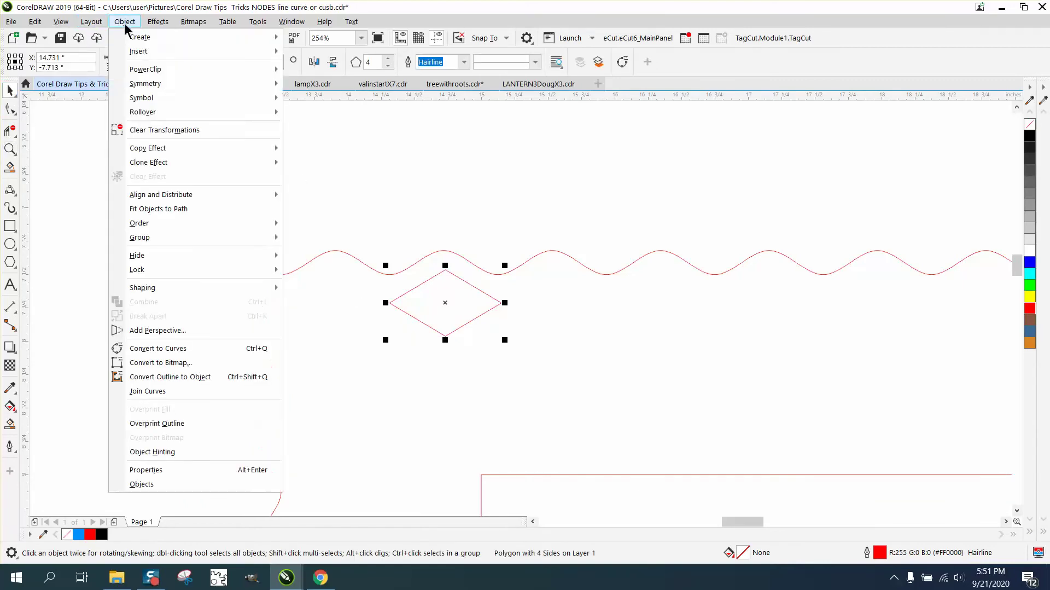
left_click(165, 348)
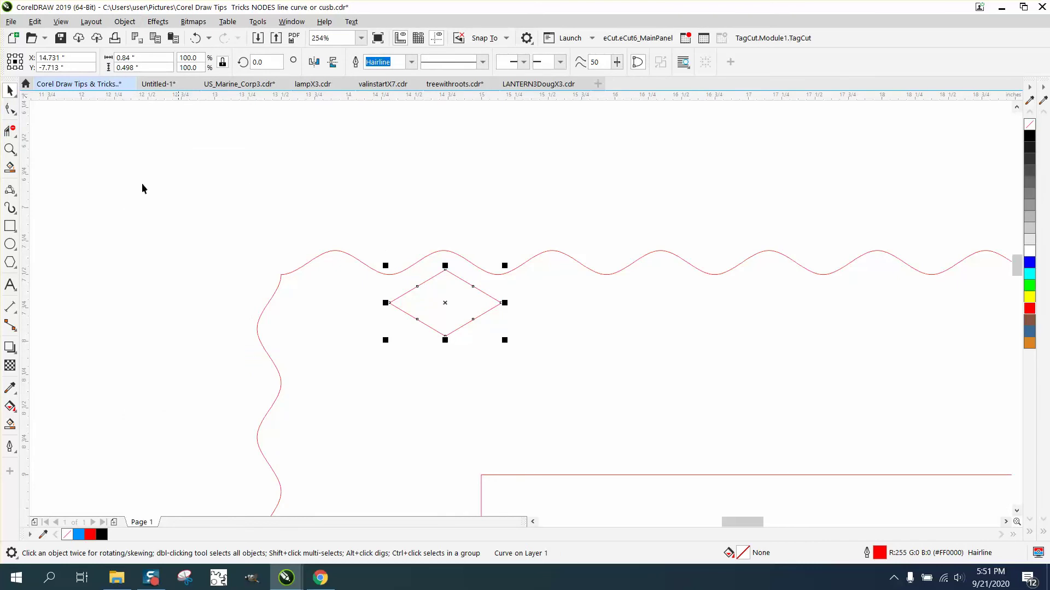
left_click(10, 108)
left_click_drag(406, 265, 482, 297)
key("Delete")
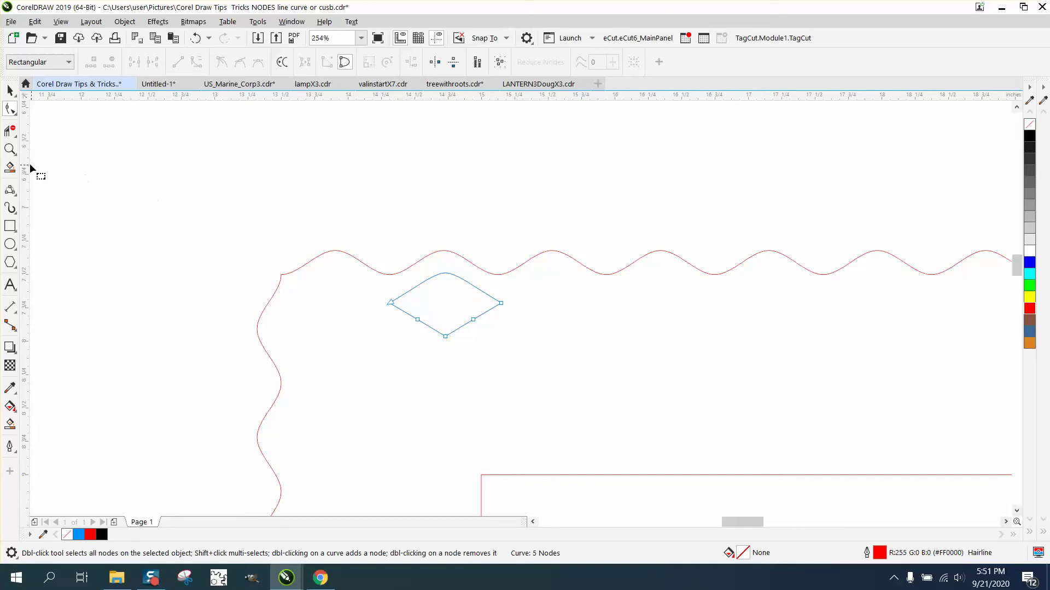
Add a vertical guideline through the wave crest and align the diamond to it
left_click_drag(25, 167, 443, 241)
left_click(11, 151)
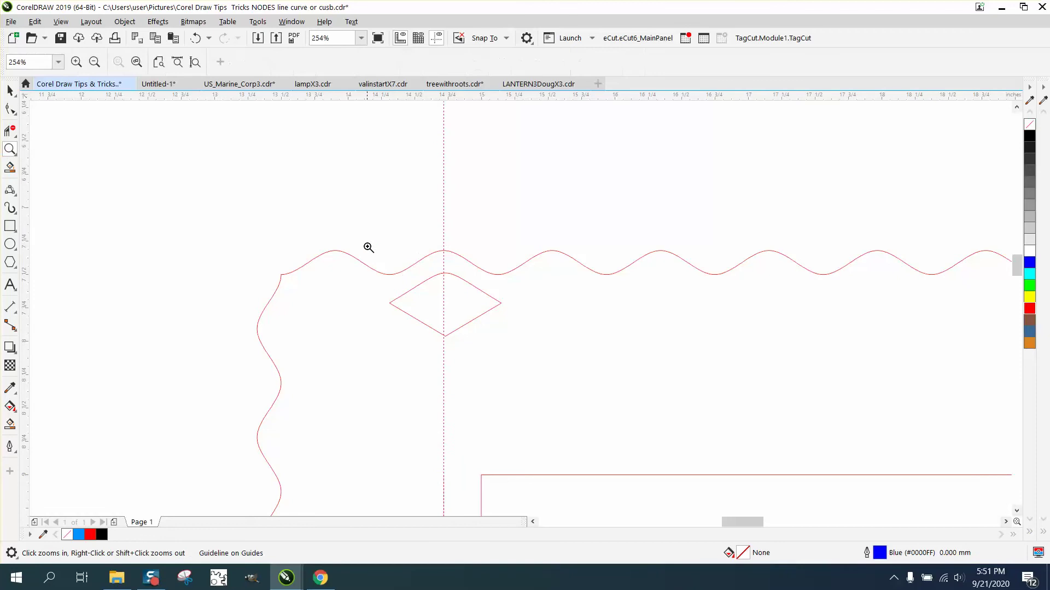
left_click_drag(368, 247, 558, 377)
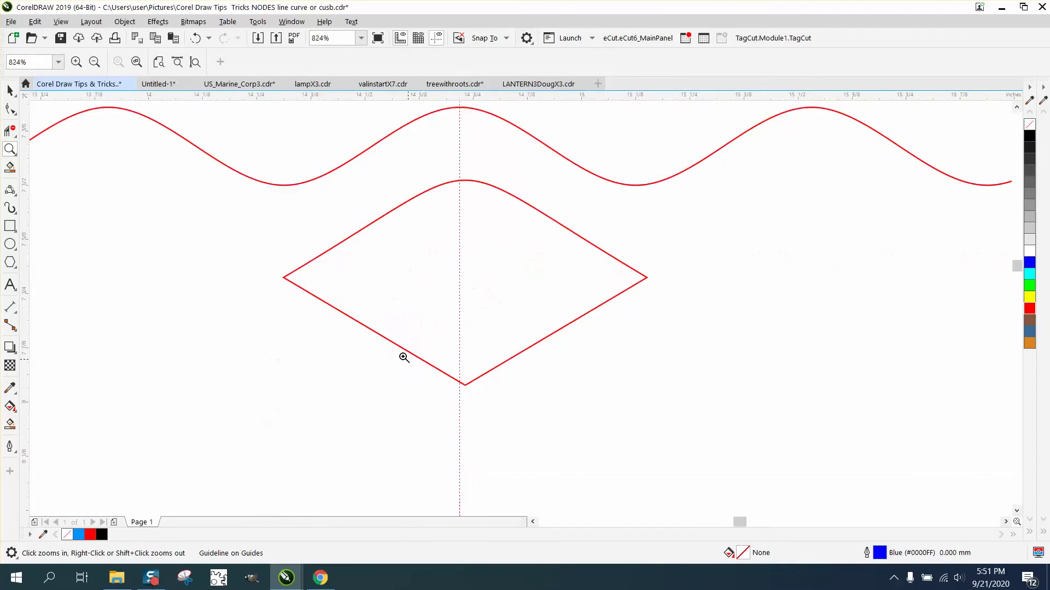
left_click(10, 90)
left_click(500, 367)
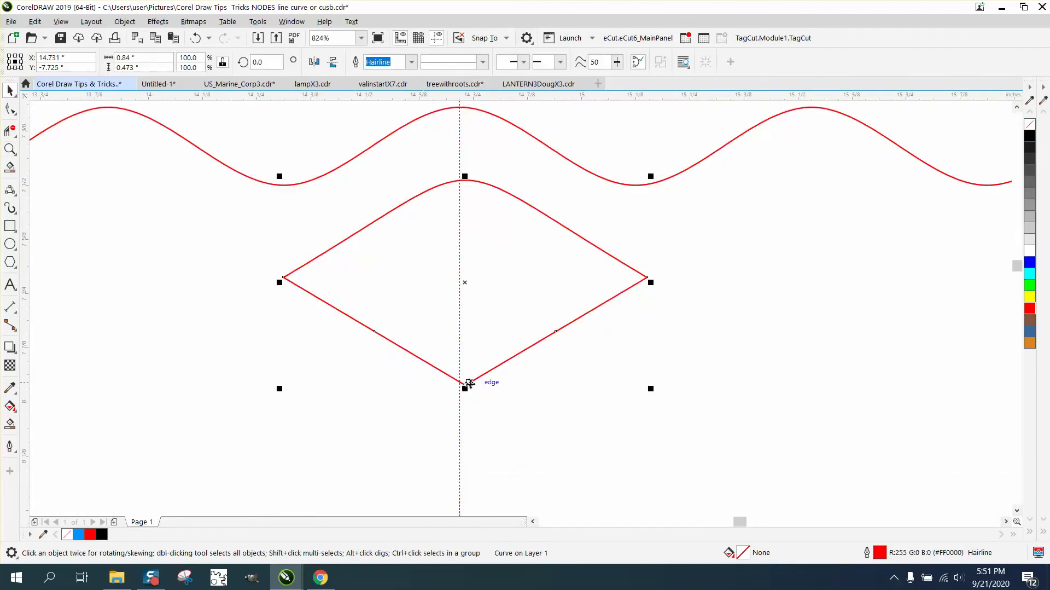
left_click_drag(465, 383, 458, 383)
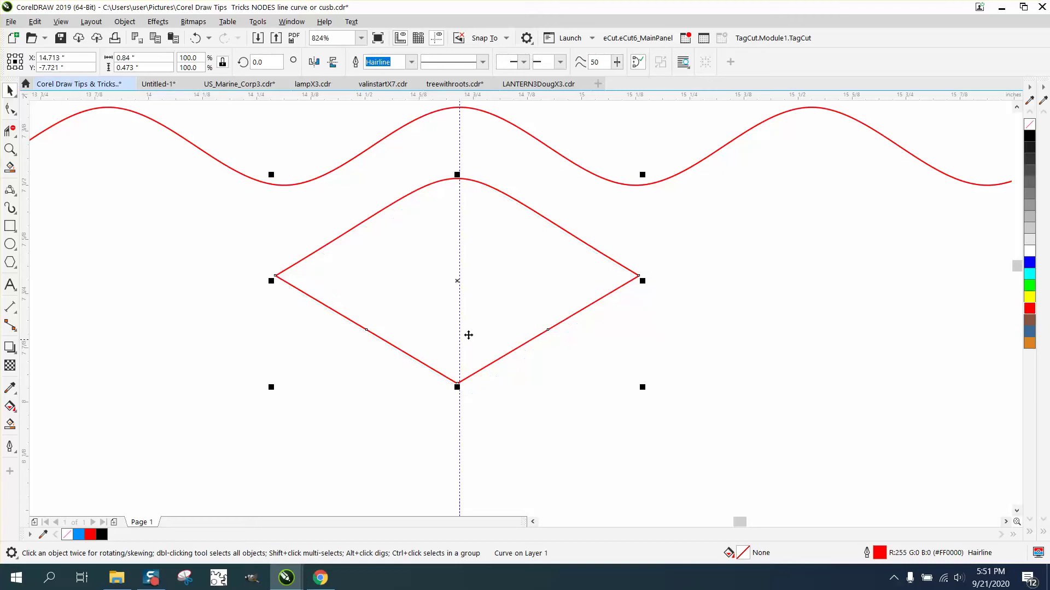
scroll(540, 189, "down", 6)
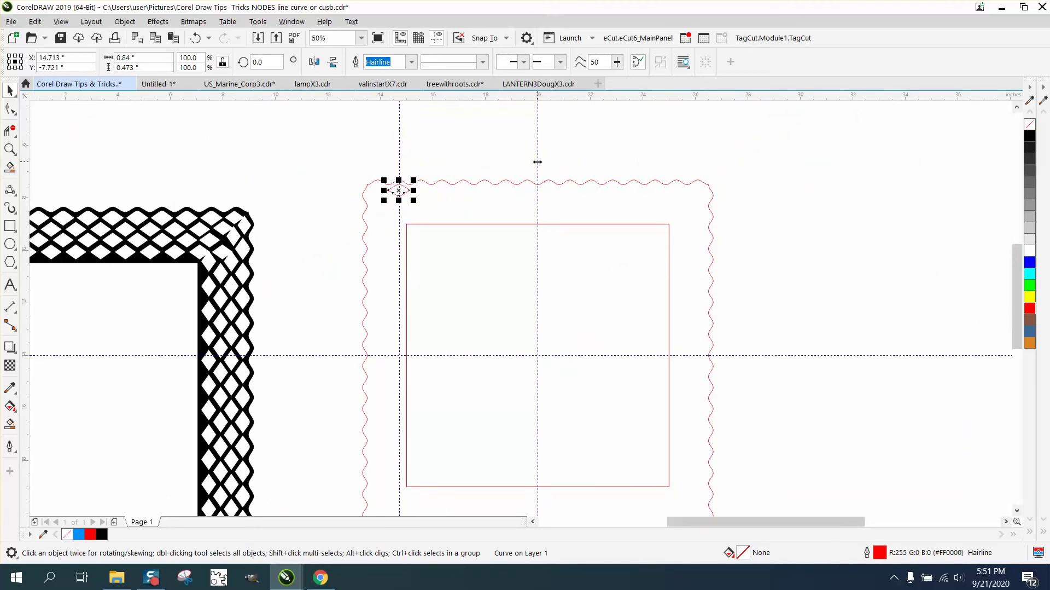
Move the right guideline and drop a copy of the arched-top diamond onto it at the top-right corner
left_click_drag(538, 162, 676, 176)
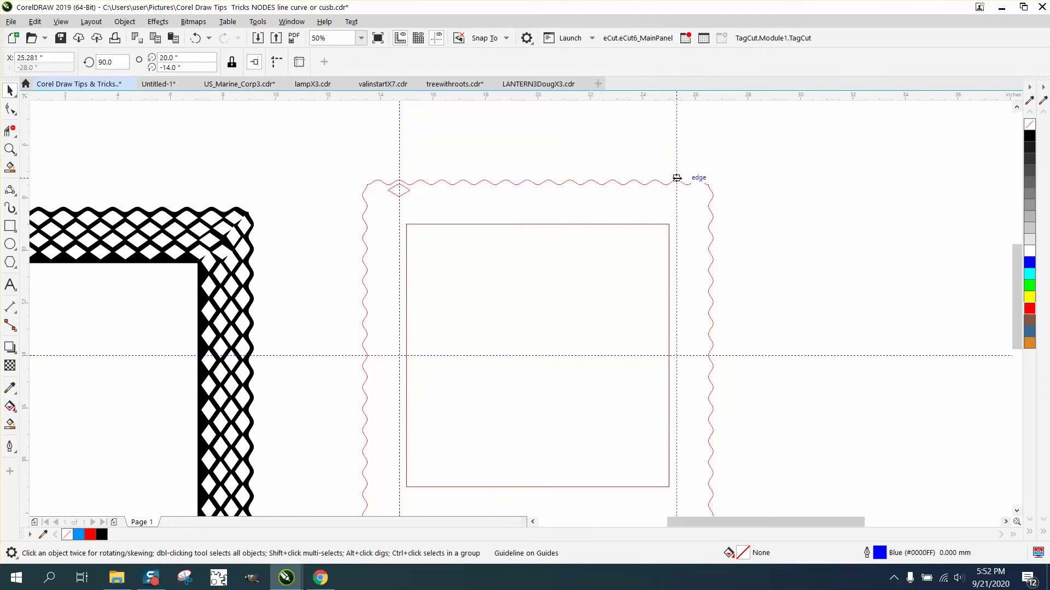
left_click(408, 191)
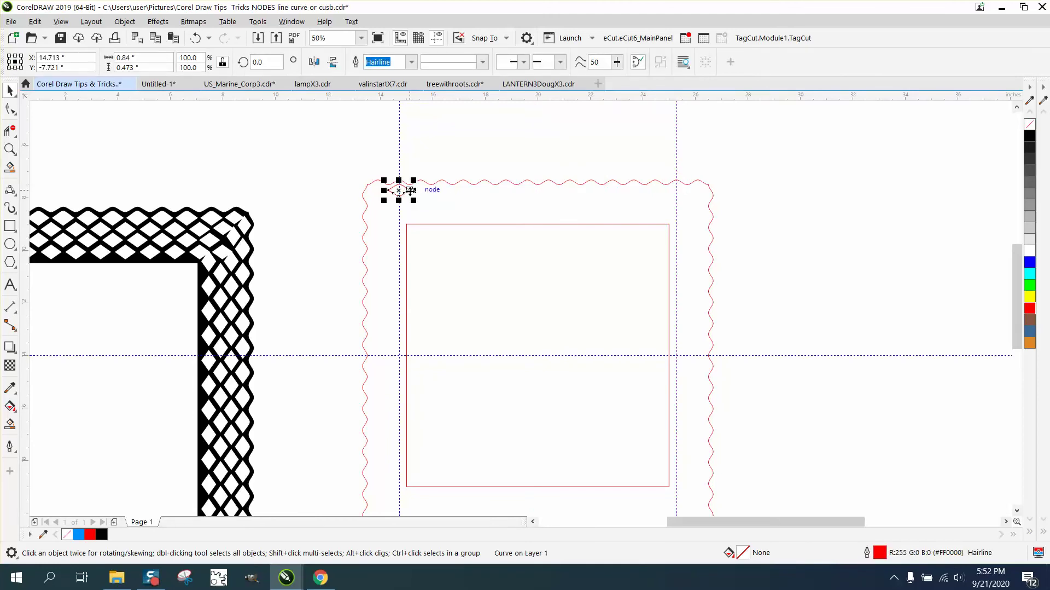
left_click_drag(401, 191, 677, 205)
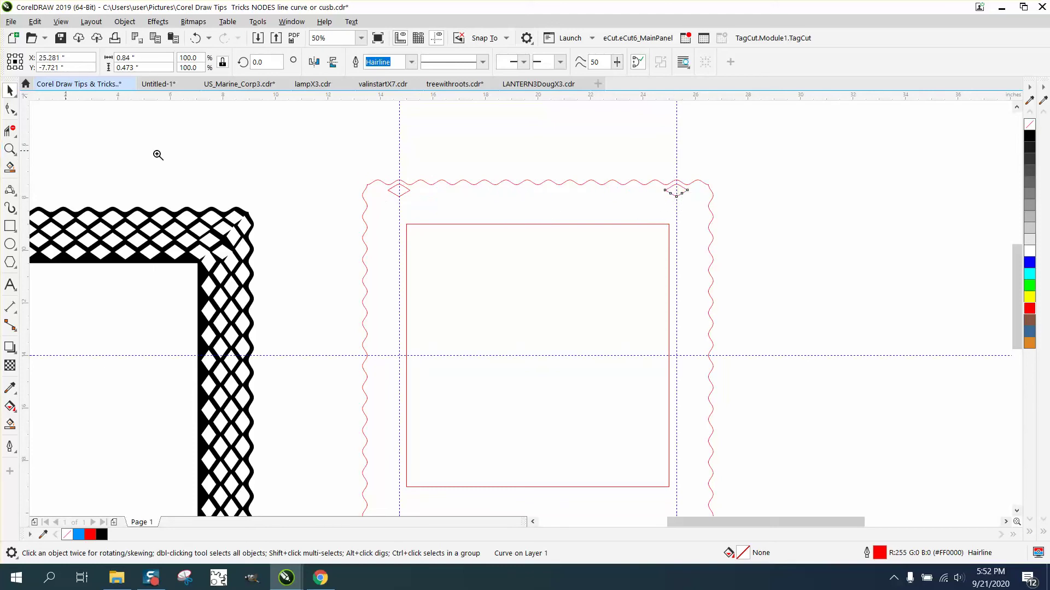
key("z")
left_click_drag(656, 168, 723, 221)
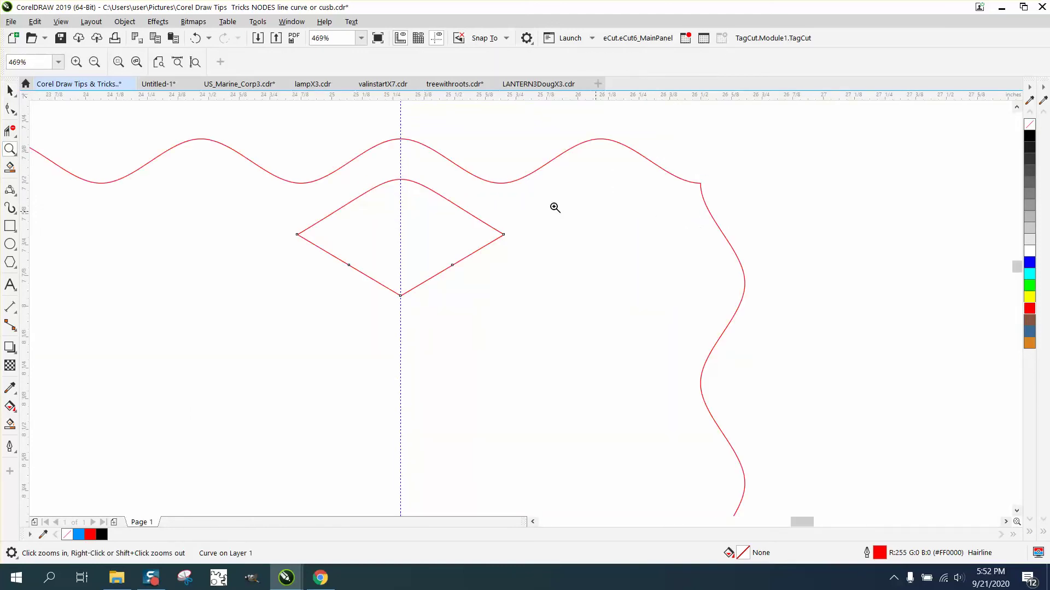
scroll(455, 198, "down", 6)
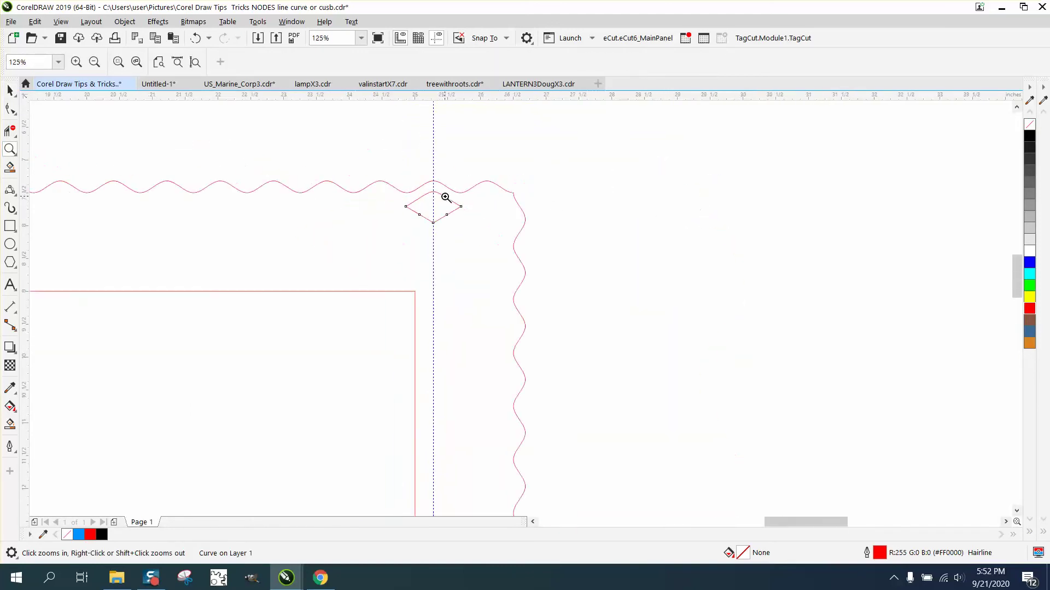
left_click(10, 92)
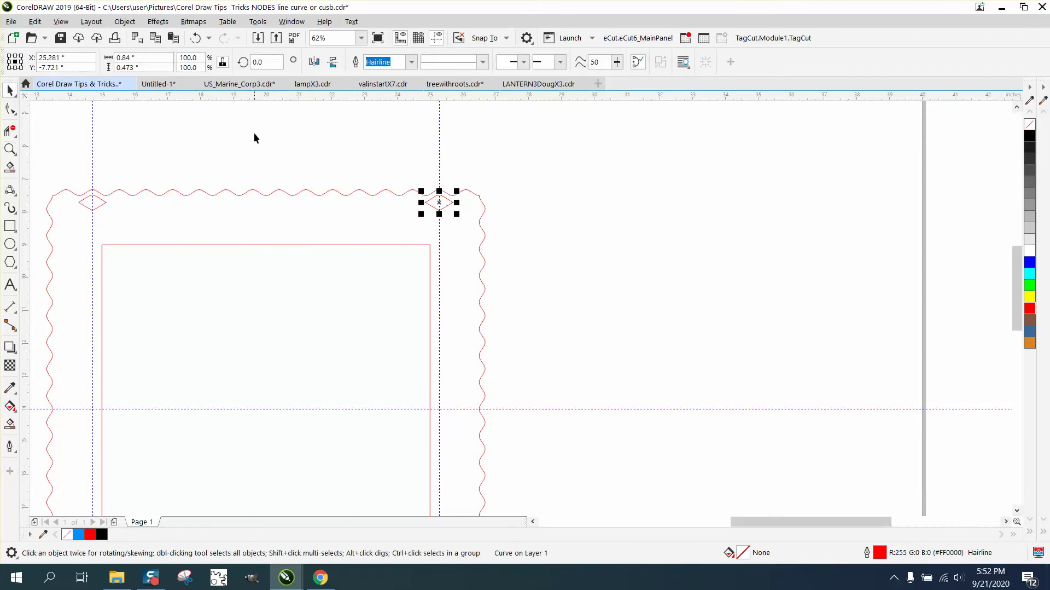
With both corner diamonds selected, bring up the Blend settings from the Effects menu
left_click(98, 207, "shift")
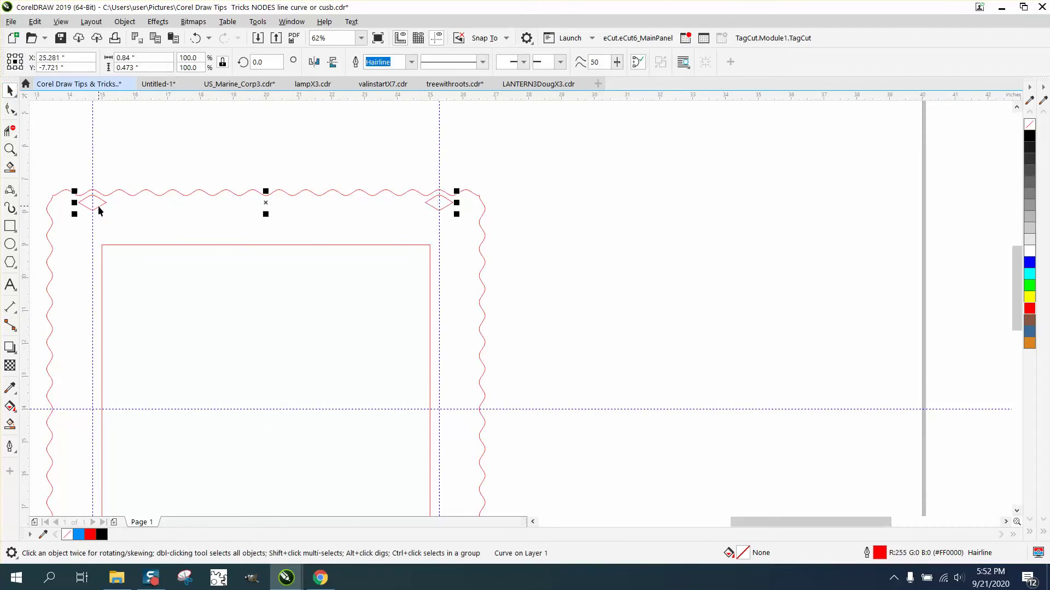
left_click(125, 21)
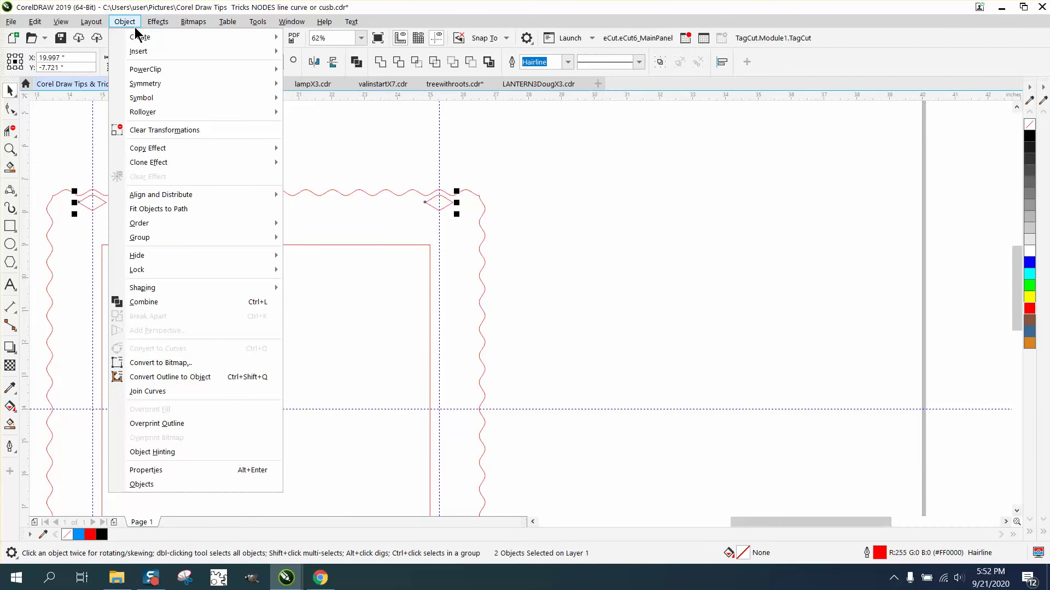
left_click(134, 22)
left_click(158, 22)
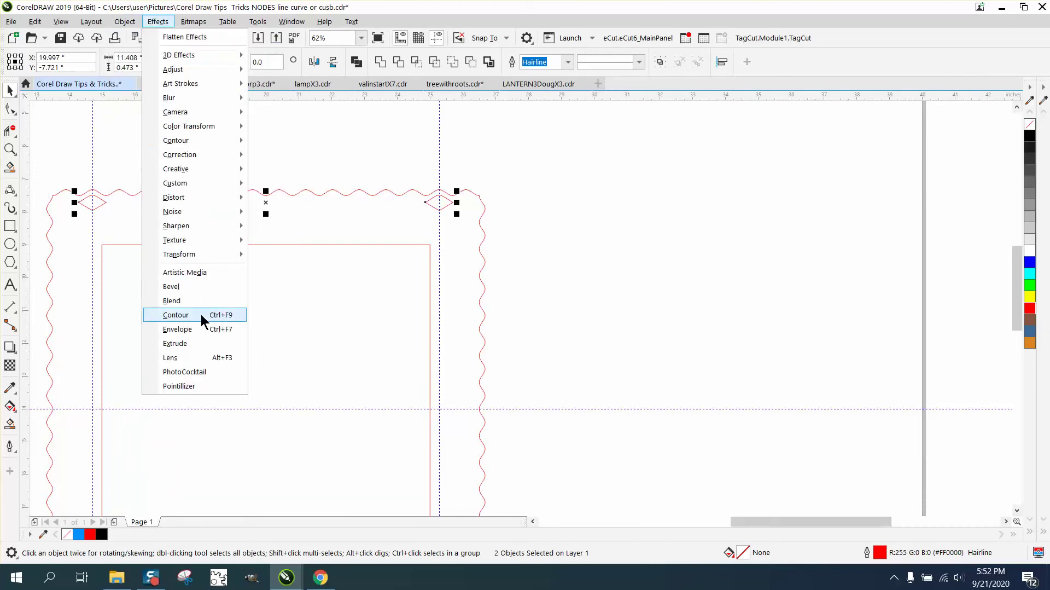
left_click(189, 299)
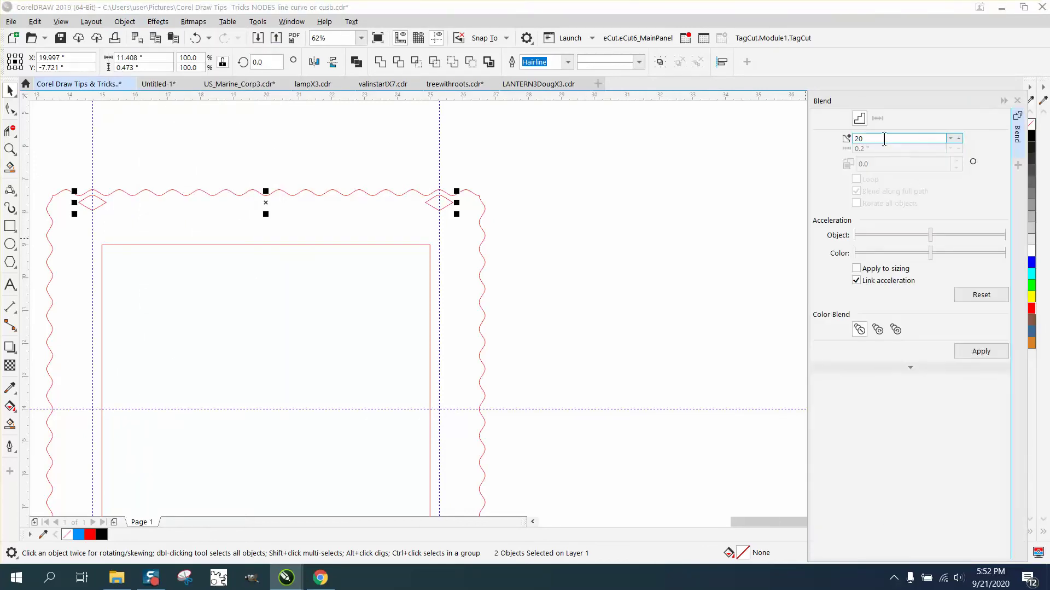
Apply a trial 12-step blend between the diamonds, inspect it, then undo it
double_click(885, 139)
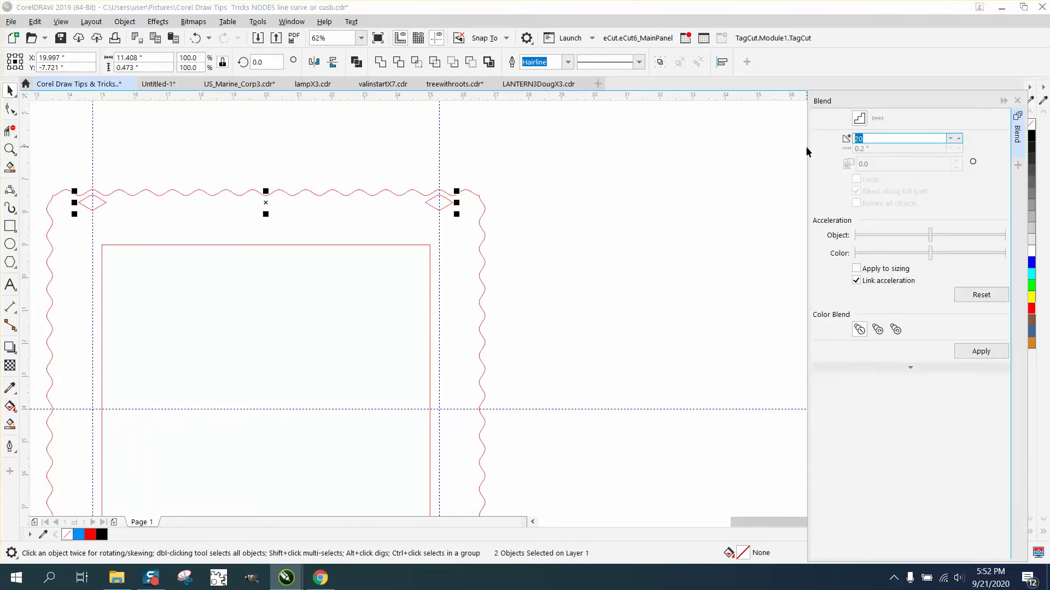
left_click(990, 350)
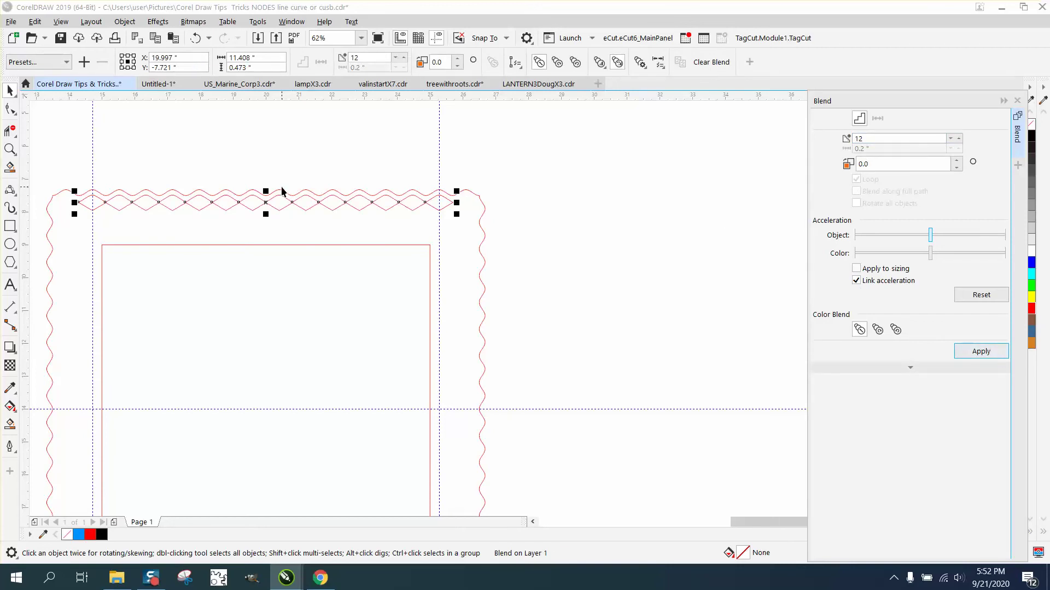
left_click(10, 149)
left_click(527, 261)
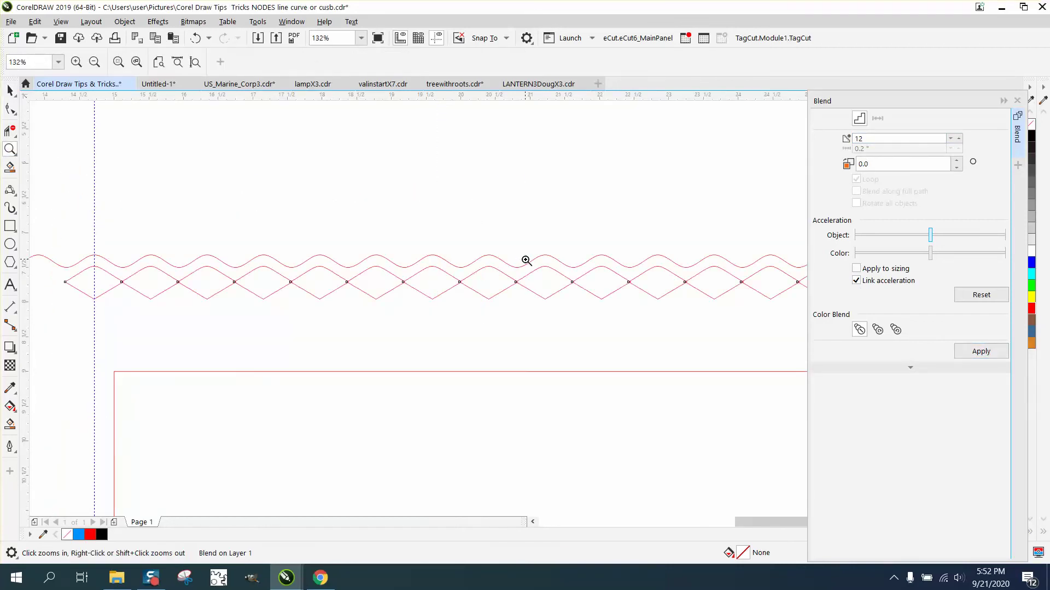
left_click(192, 38)
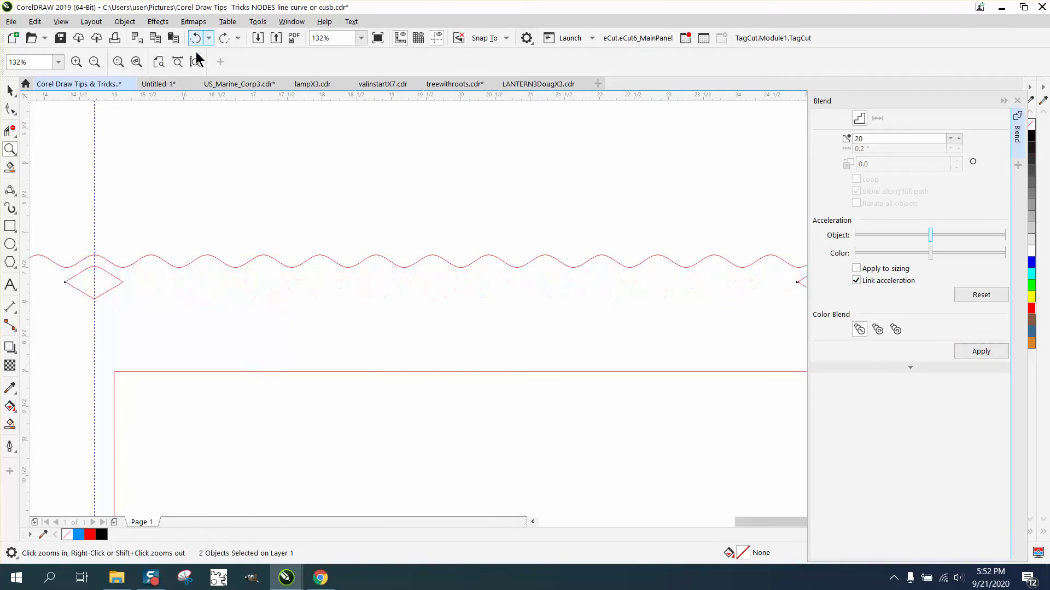
right_click(141, 117)
Narrow the top-left diamond to 83.9% width (0.705 inches) and recentre it on the guide
left_click(11, 91)
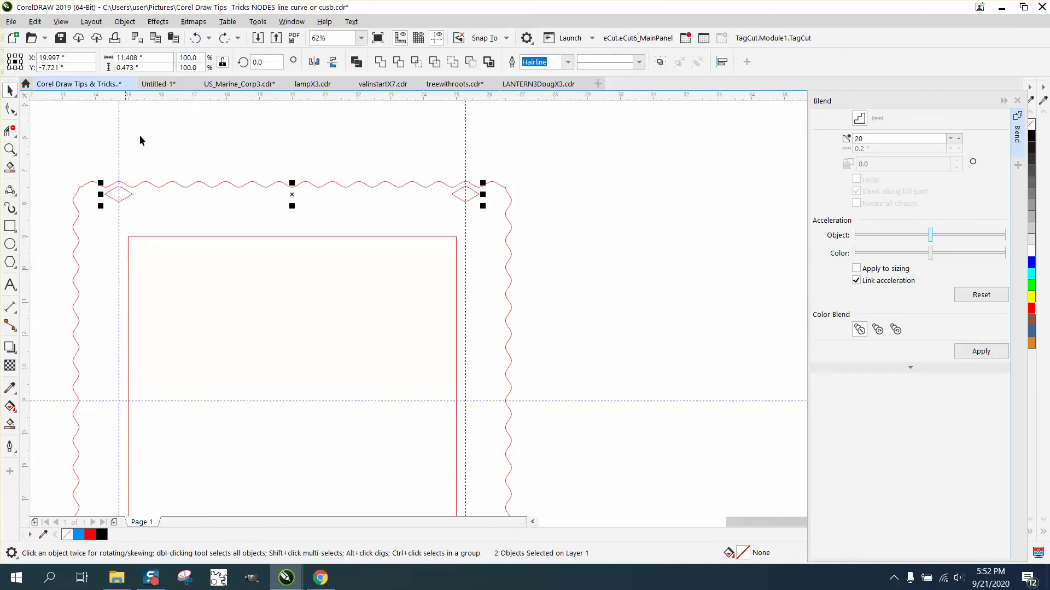
left_click(178, 162)
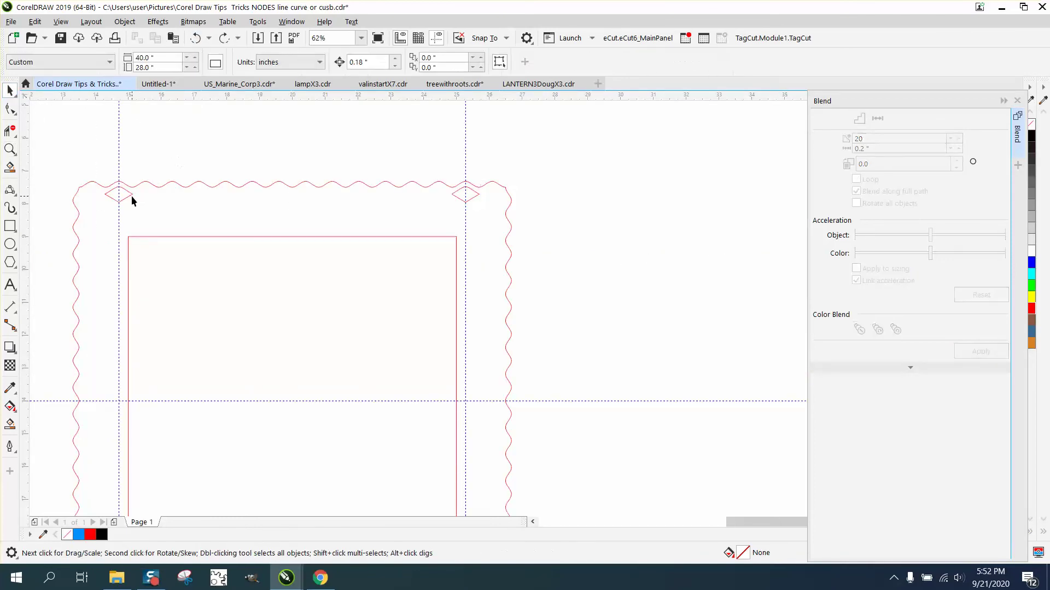
left_click(132, 196)
left_click(9, 149)
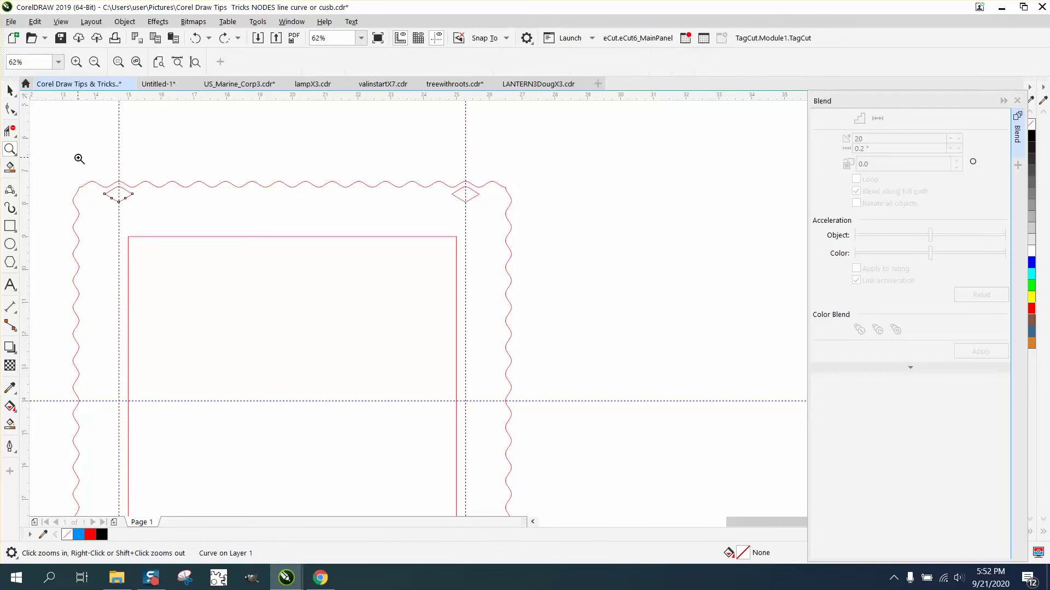
left_click_drag(174, 230, 83, 174)
left_click(11, 91)
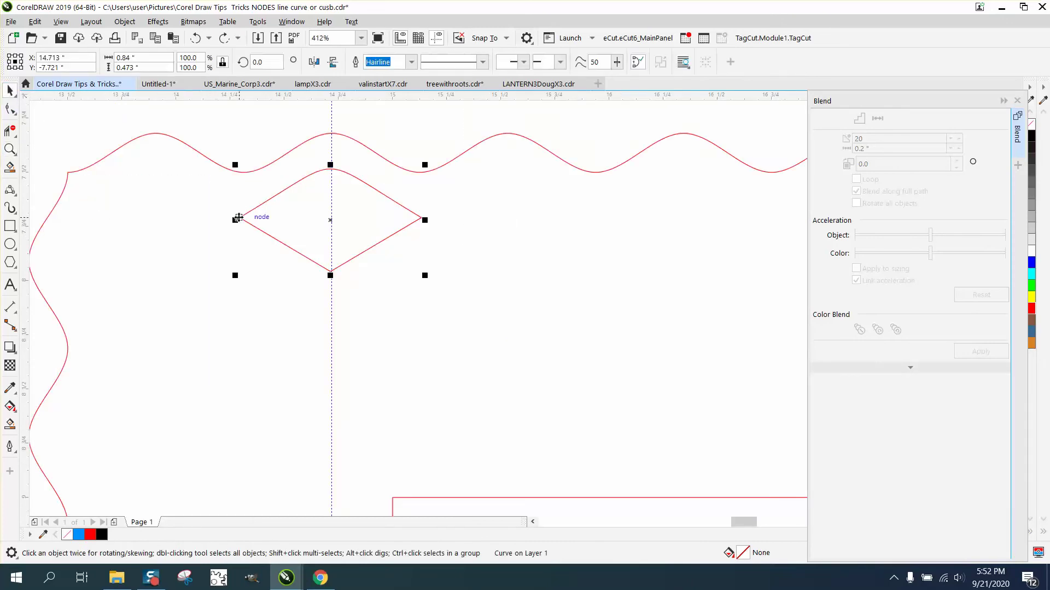
left_click_drag(236, 219, 281, 221)
left_click_drag(345, 272, 332, 270)
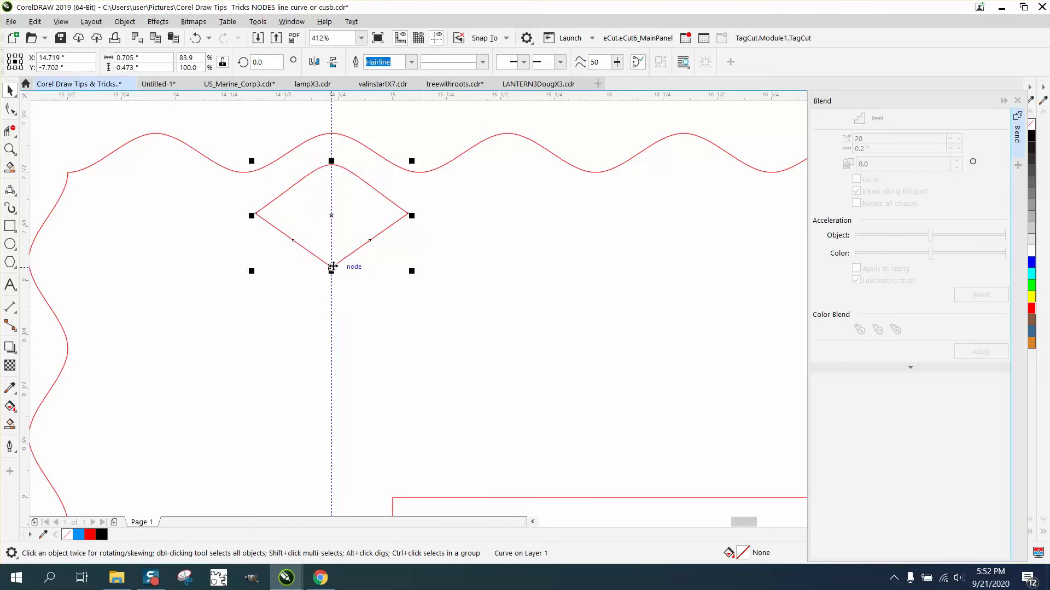
scroll(352, 133, "down", 5)
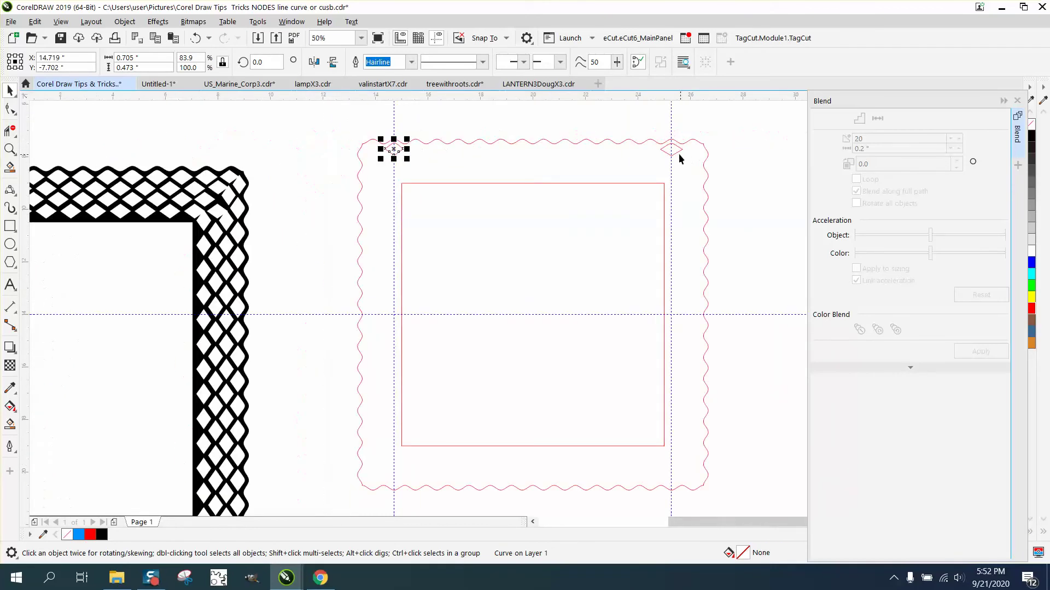
Delete the old top-right diamond and place a copy of the narrowed one centred on the right guide
left_click(677, 152)
key("Delete")
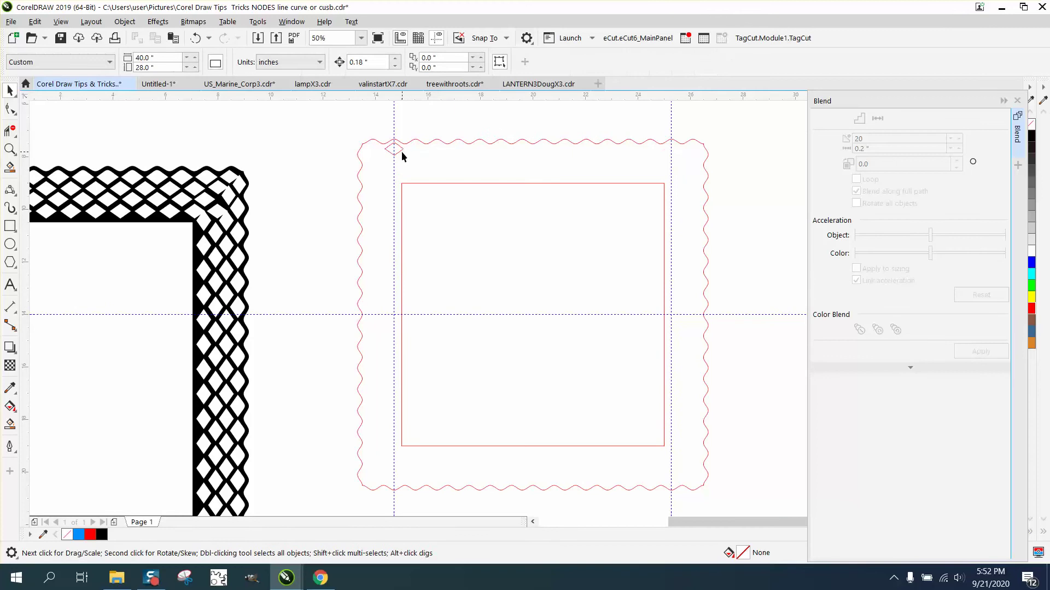
left_click(402, 152)
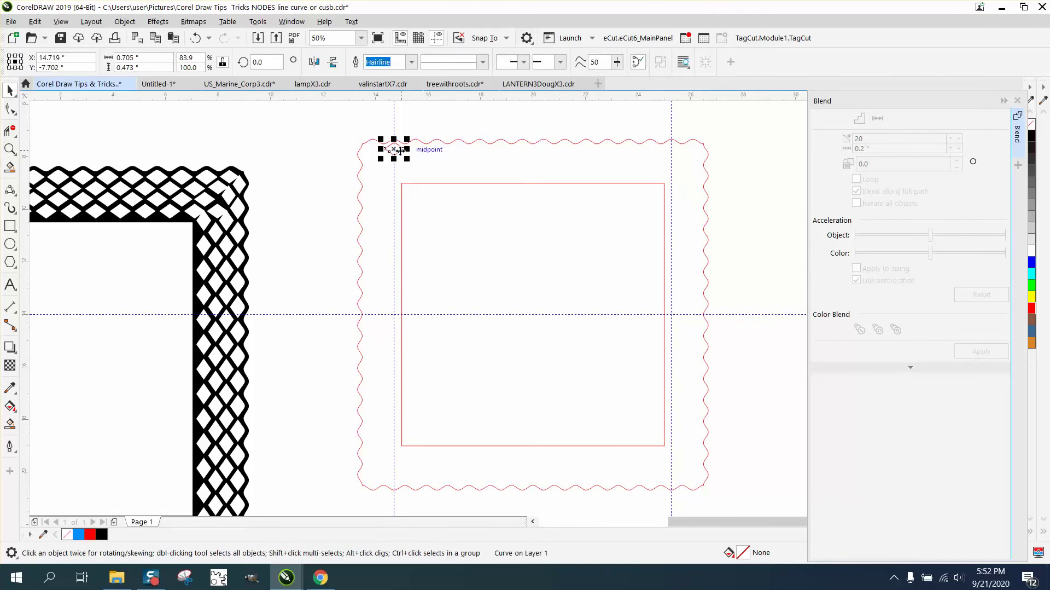
left_click(397, 152)
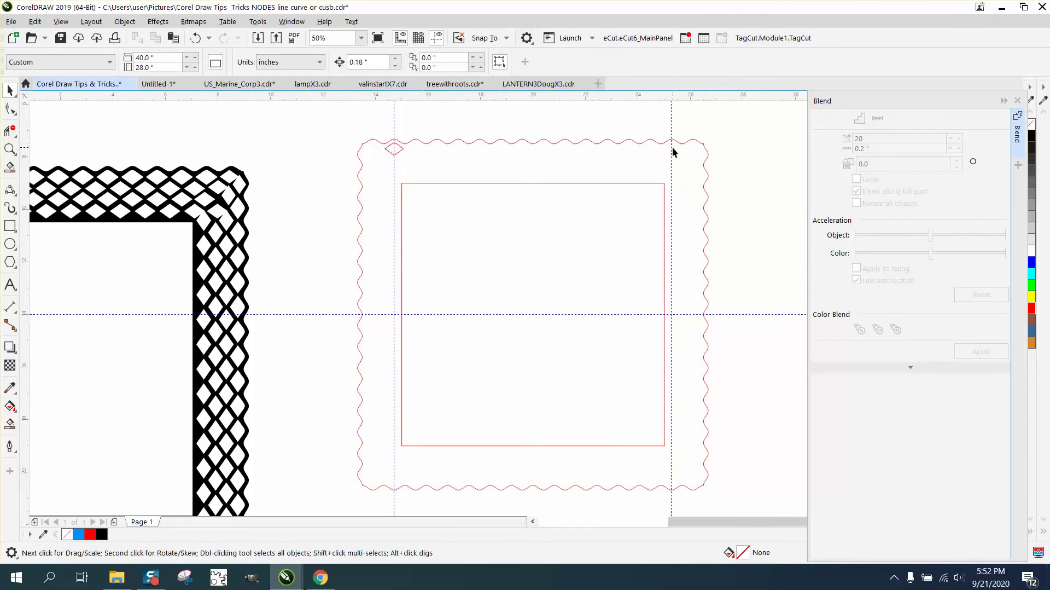
left_click_drag(394, 149, 737, 188)
left_click(10, 149)
left_click(10, 90)
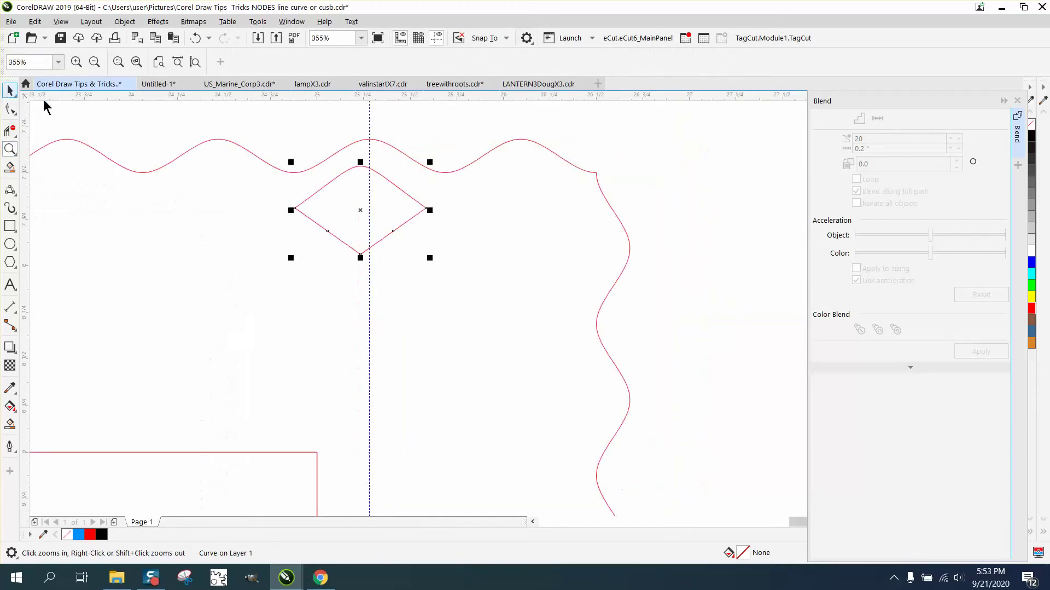
left_click(365, 259)
left_click_drag(360, 254, 369, 253)
scroll(357, 223, "down", 8)
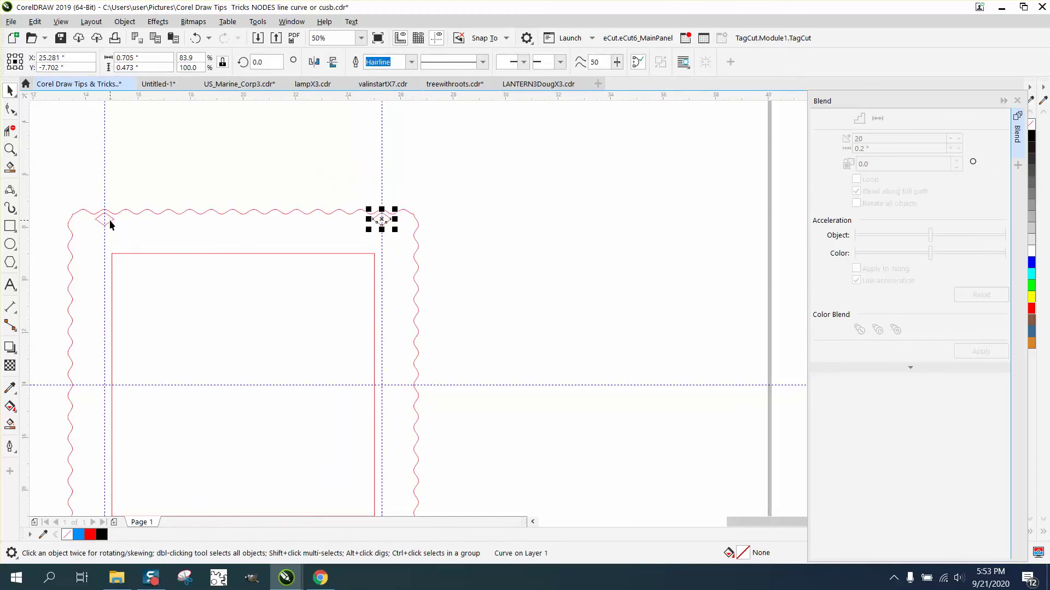
Blend the two corner diamonds with 12 steps along the top edge and zoom in to check the row
left_click(112, 220, "shift")
double_click(875, 138)
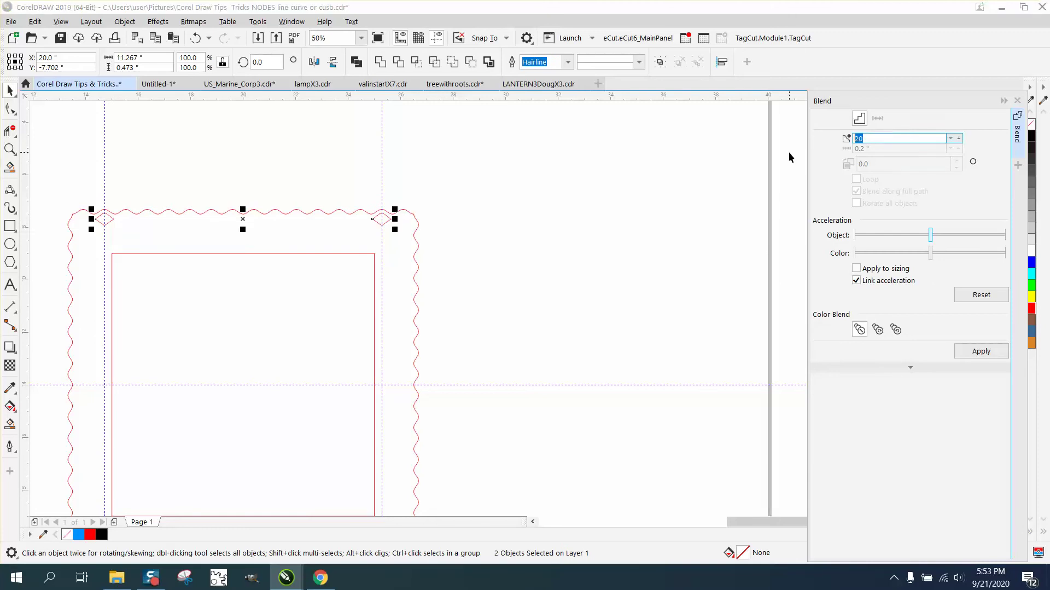
type("12")
left_click(981, 351)
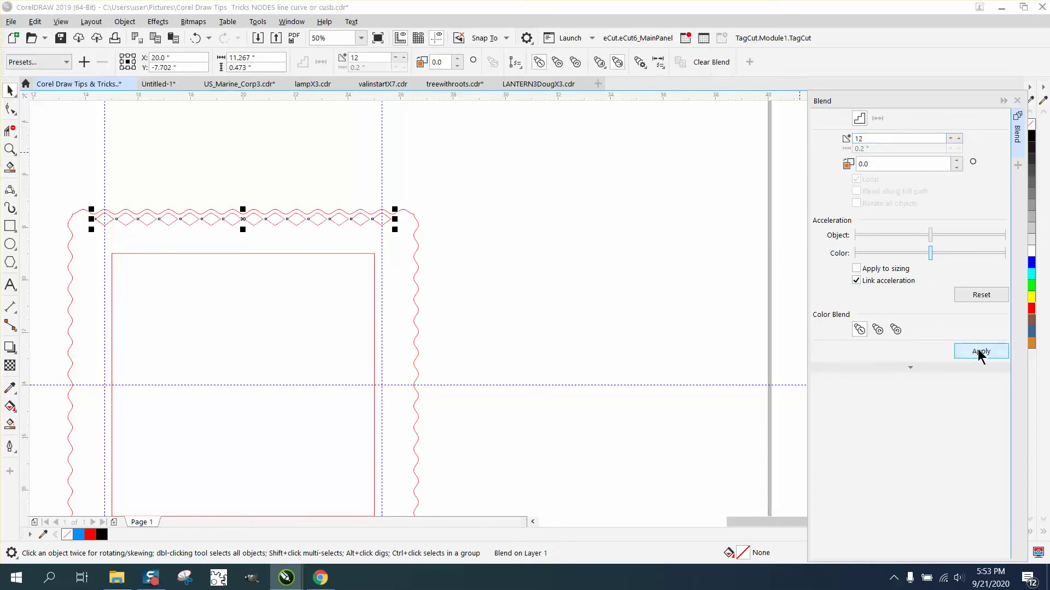
left_click(10, 149)
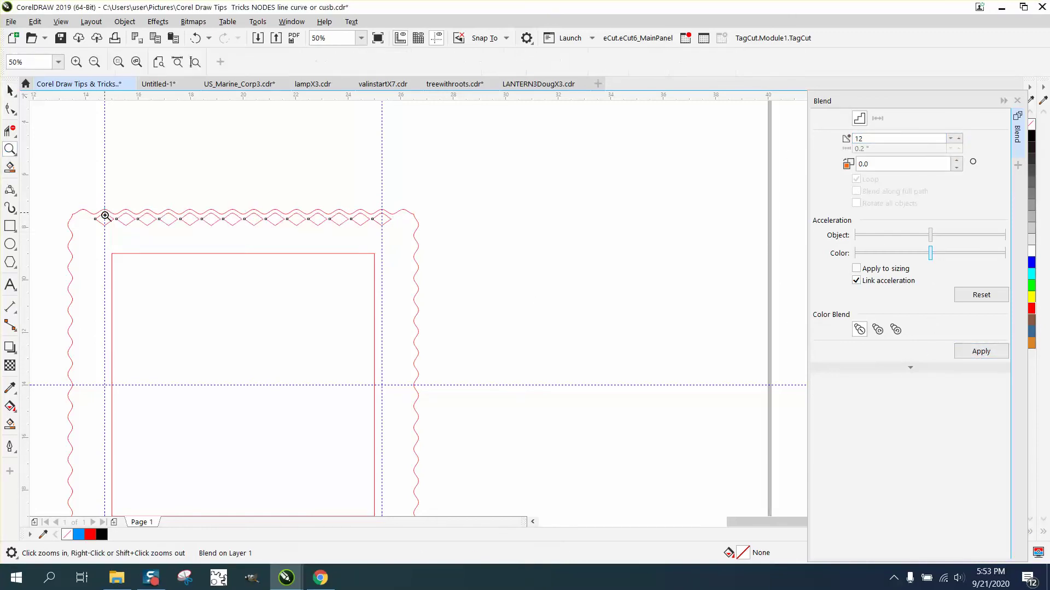
left_click_drag(104, 213, 208, 243)
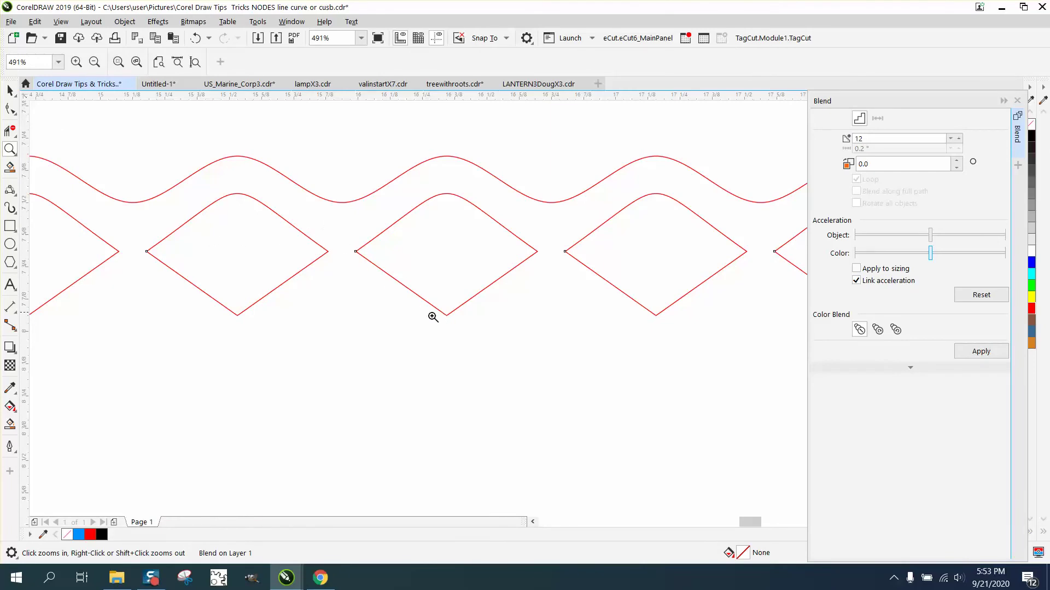
scroll(287, 201, "down", 3)
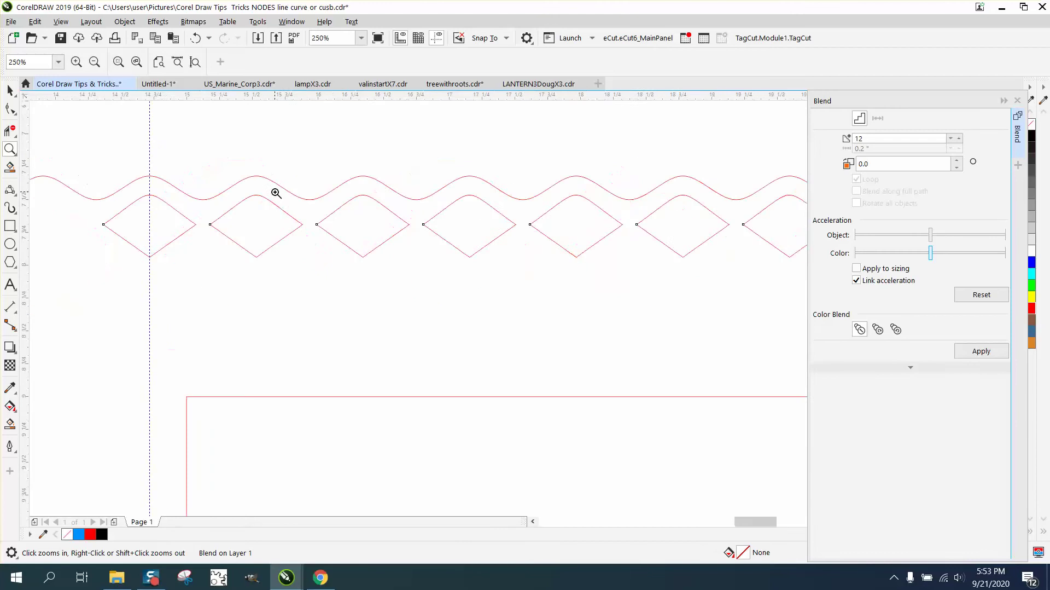
Select the diamond blend on the top edge and apply Break Blend Apart
left_click(8, 91)
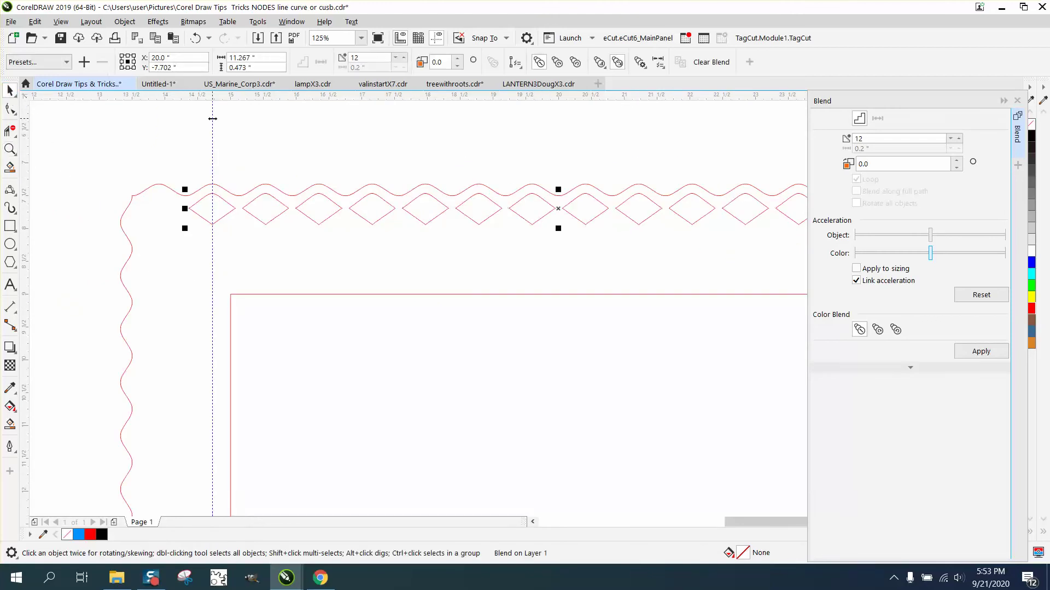
left_click(213, 121)
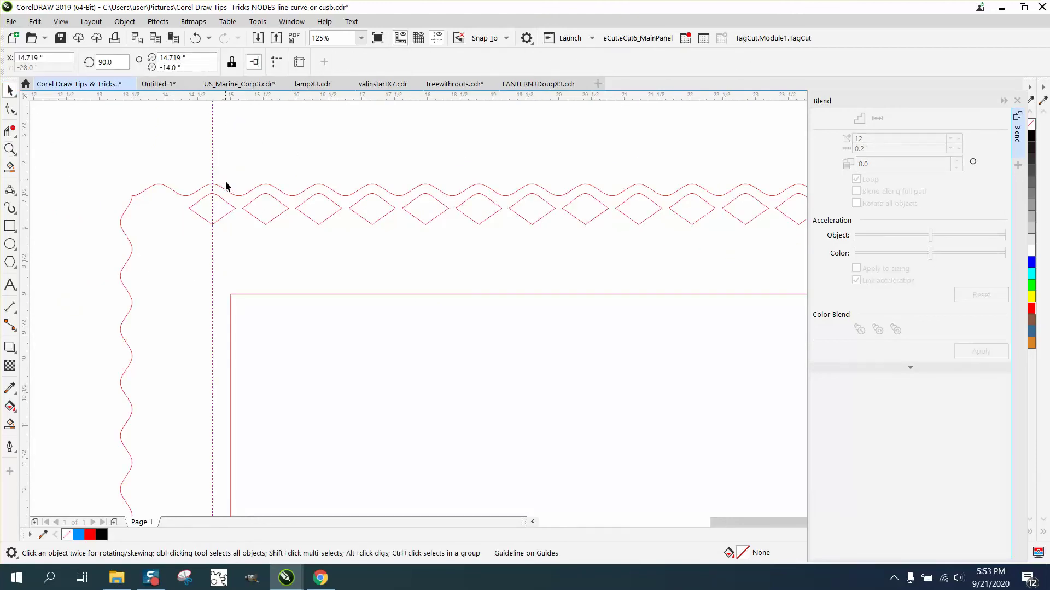
scroll(225, 181, "down", 4)
left_click(246, 195)
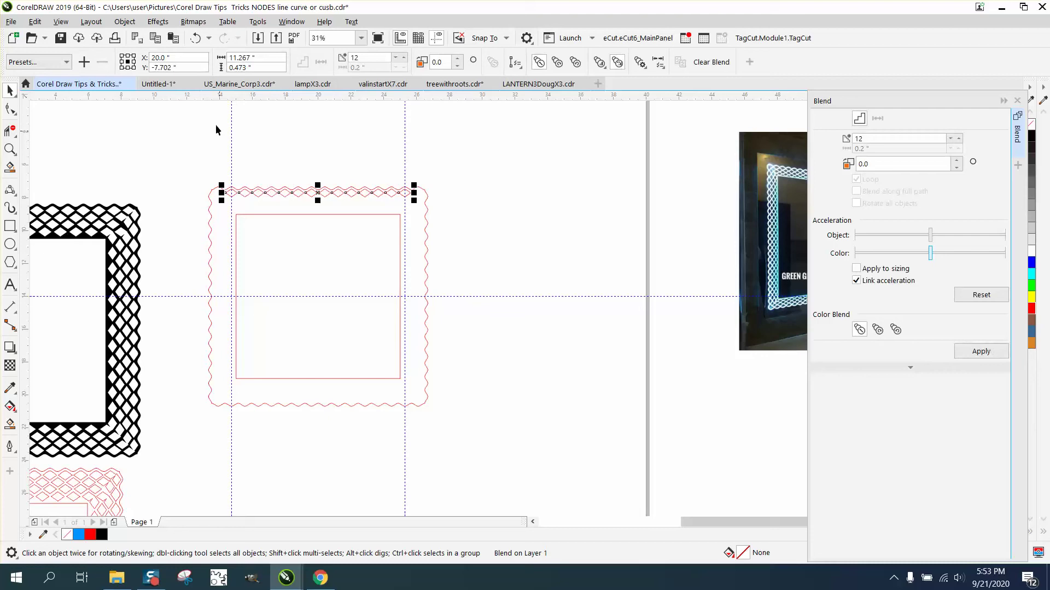
left_click(125, 22)
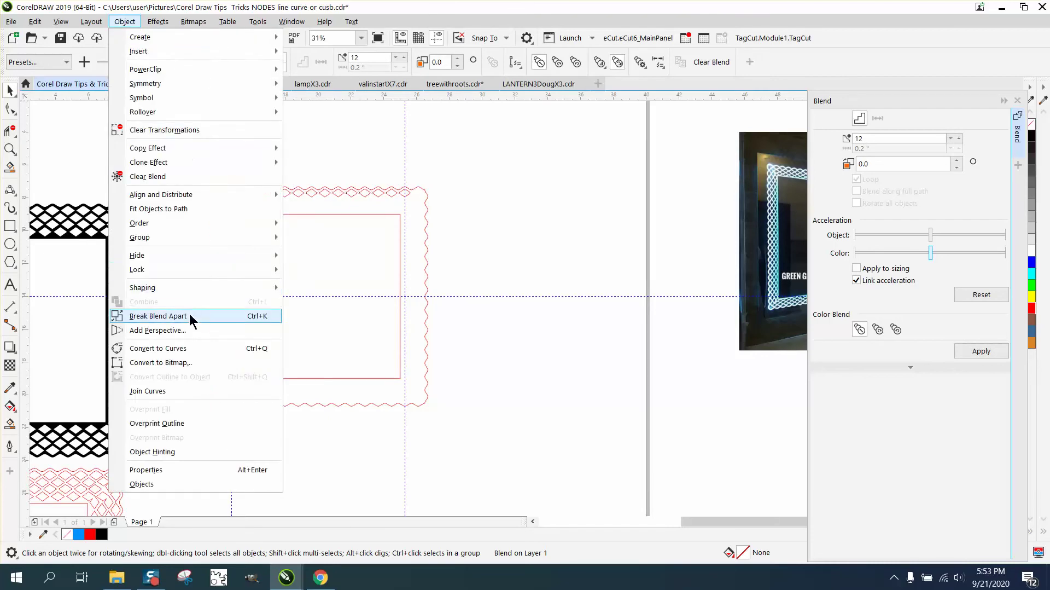
left_click(189, 315)
Recheck the Object menu and reselect the broken-apart row of diamonds
left_click(124, 21)
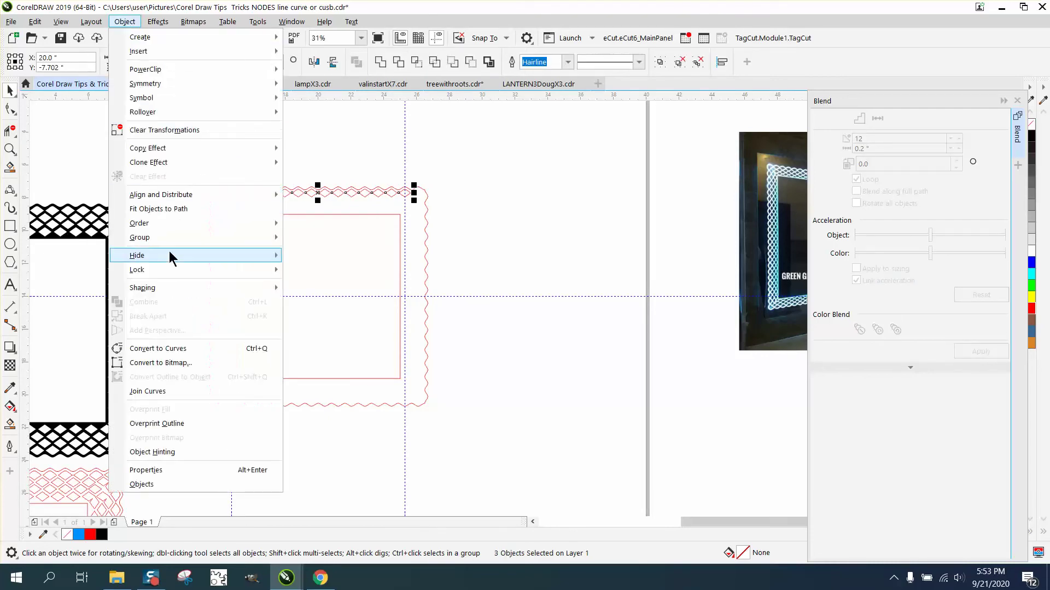
left_click(290, 239)
left_click(244, 208)
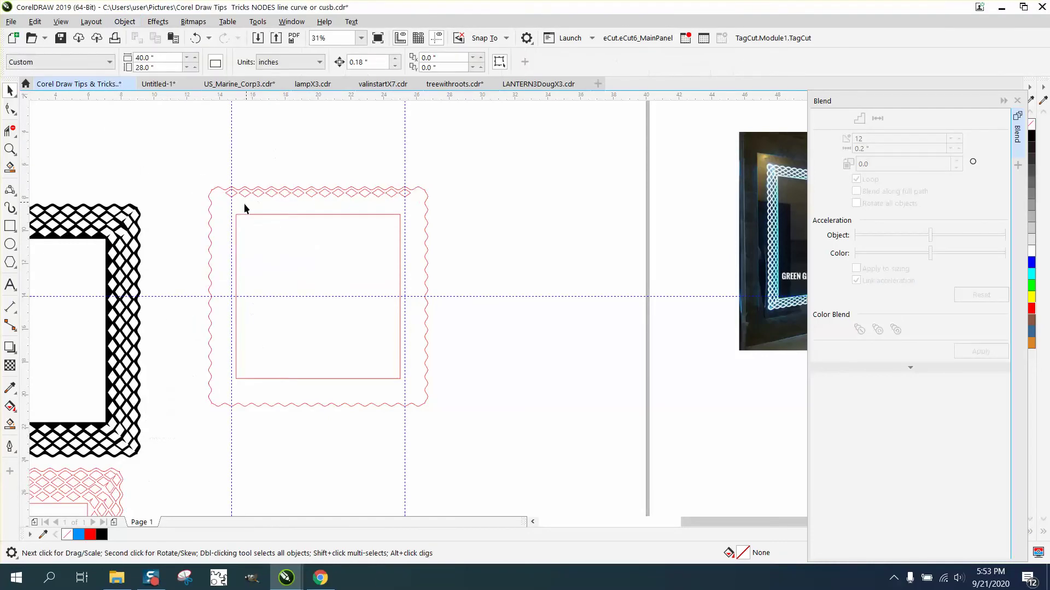
left_click(246, 196)
left_click(250, 173)
left_click(234, 193)
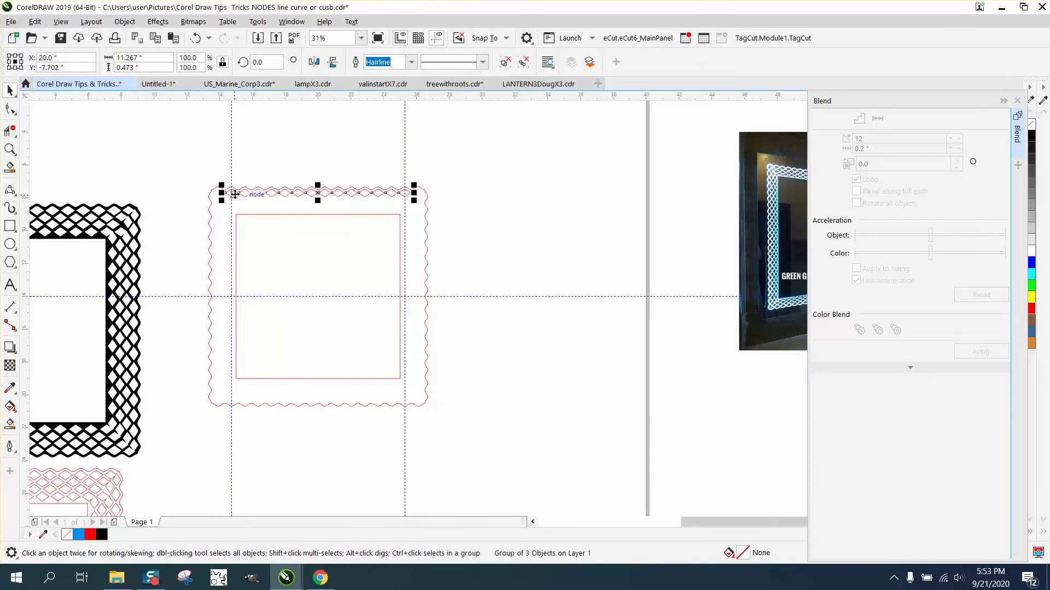
Ungroup the diamond row and move its left-end diamond up out of the row
left_click(127, 23)
mouse_move(162, 241)
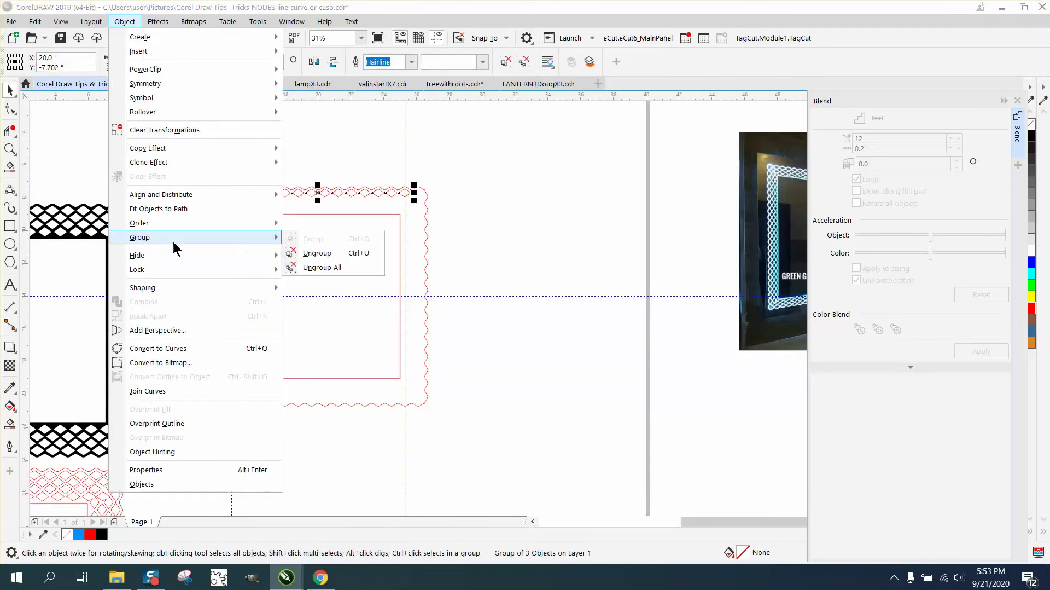
left_click(302, 253)
left_click(222, 159)
left_click(231, 192)
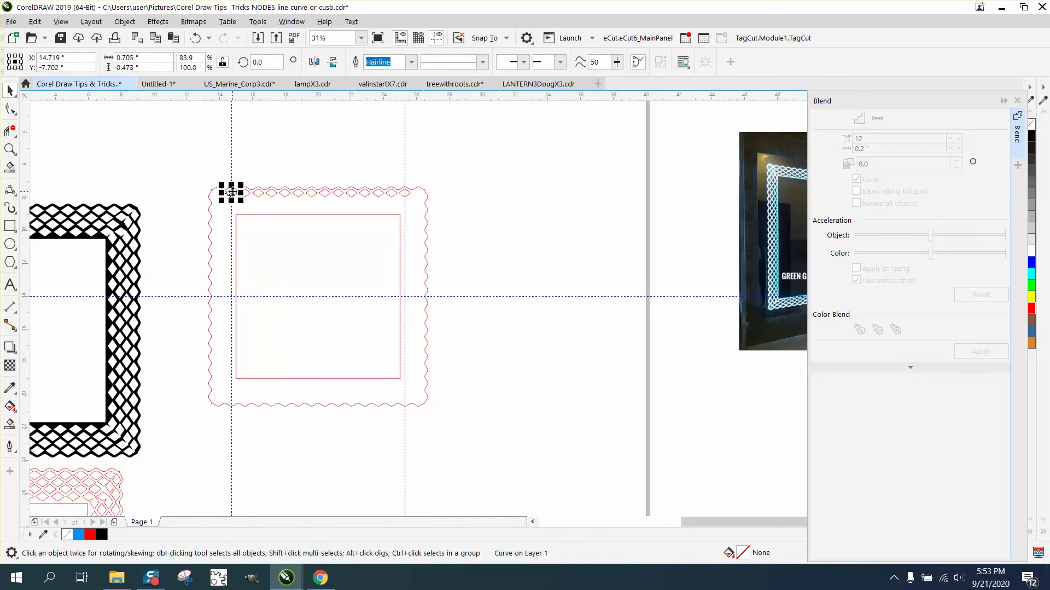
left_click_drag(231, 194, 342, 183)
left_click(10, 149)
left_click(10, 90)
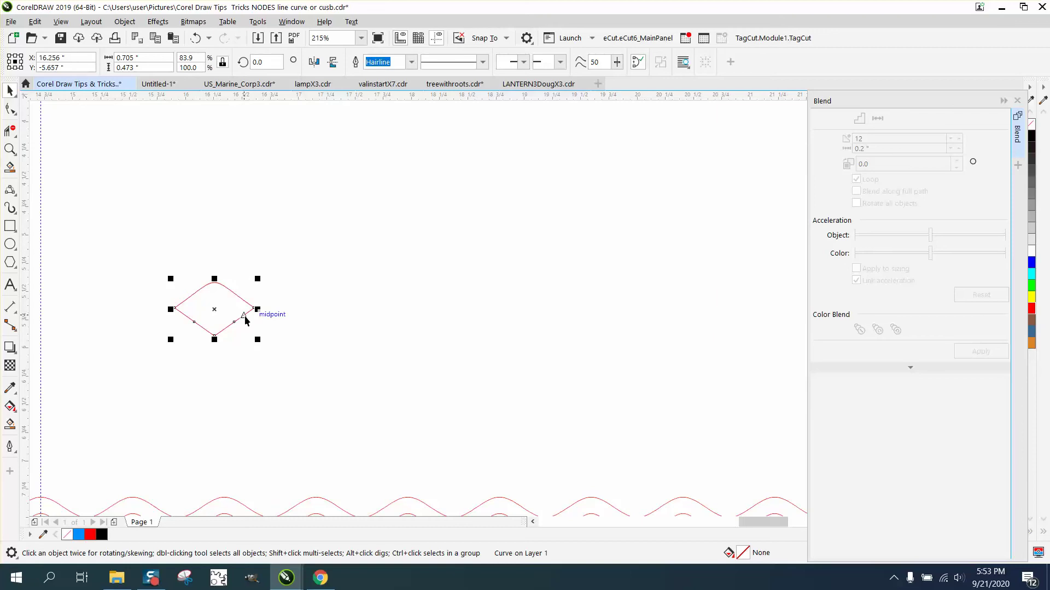
Give the diamond an offset outline, Smart Fill its interior, and move the new diamond aside
left_click(333, 62)
scroll(55, 227, "up", 2)
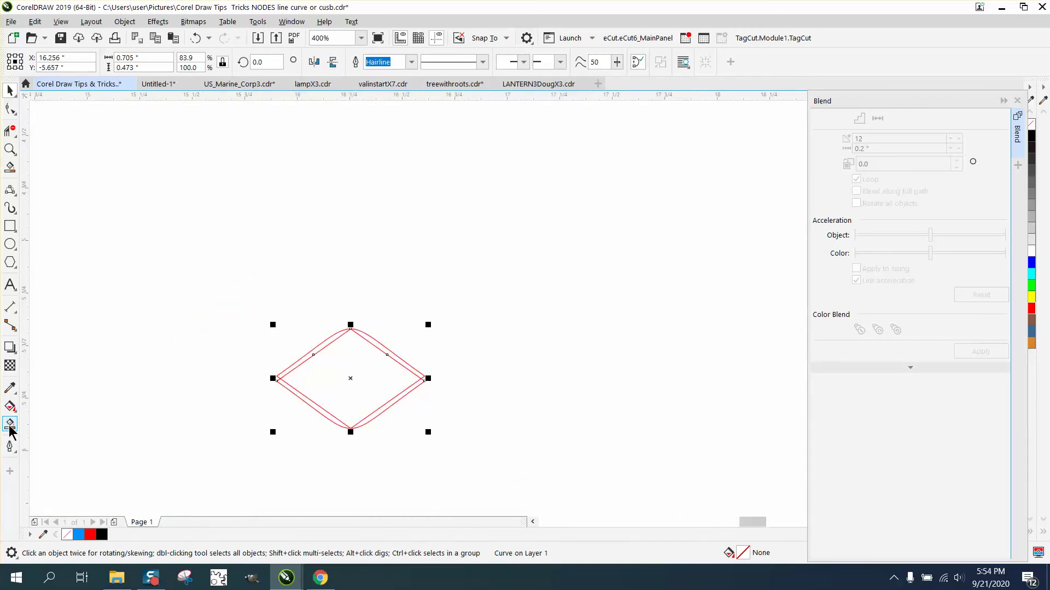
left_click(9, 426)
left_click(357, 395)
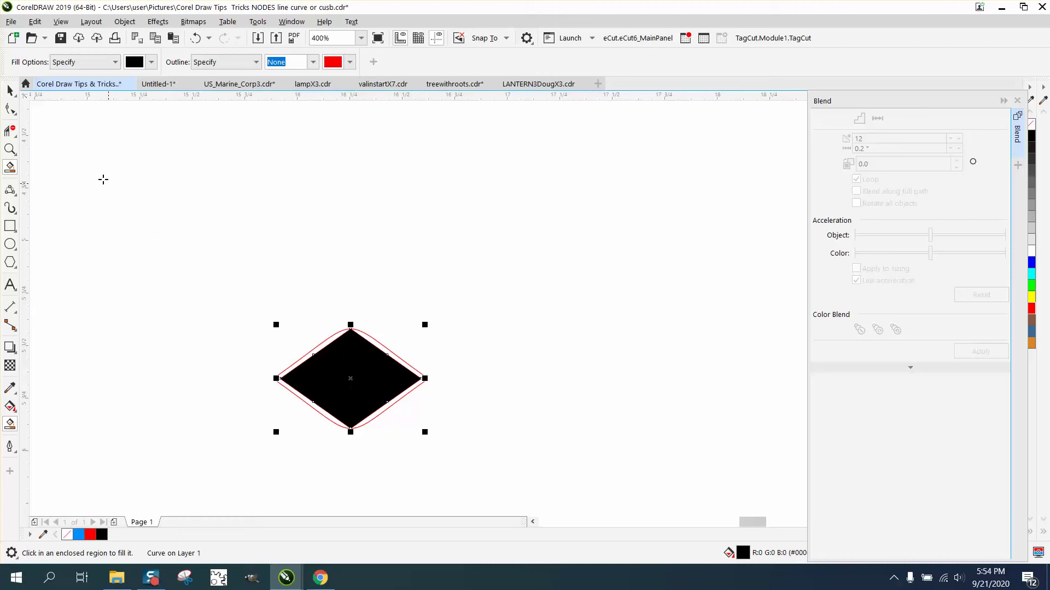
left_click(10, 90)
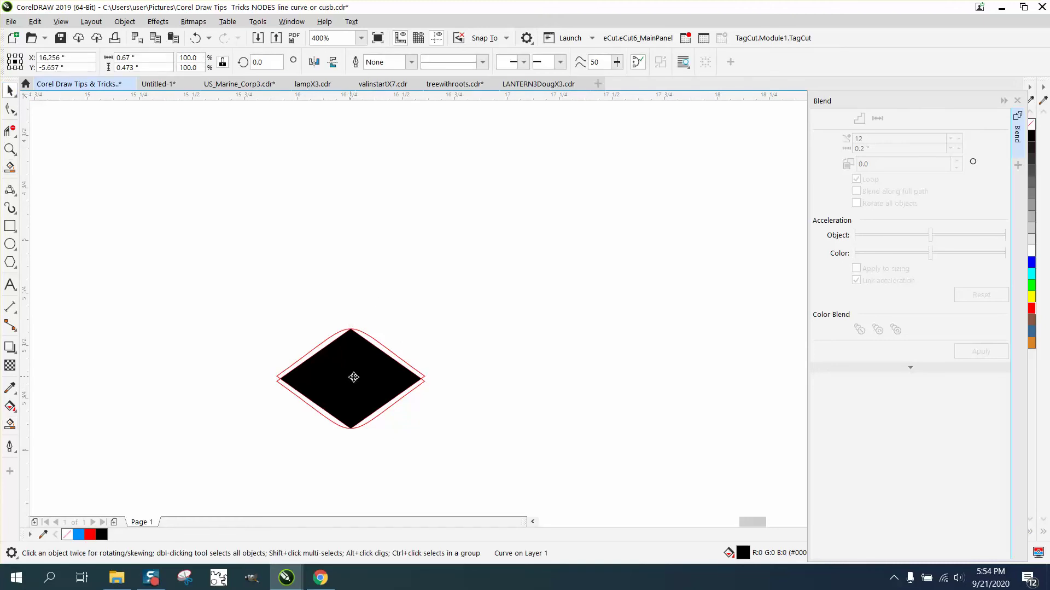
left_click_drag(354, 377, 530, 372)
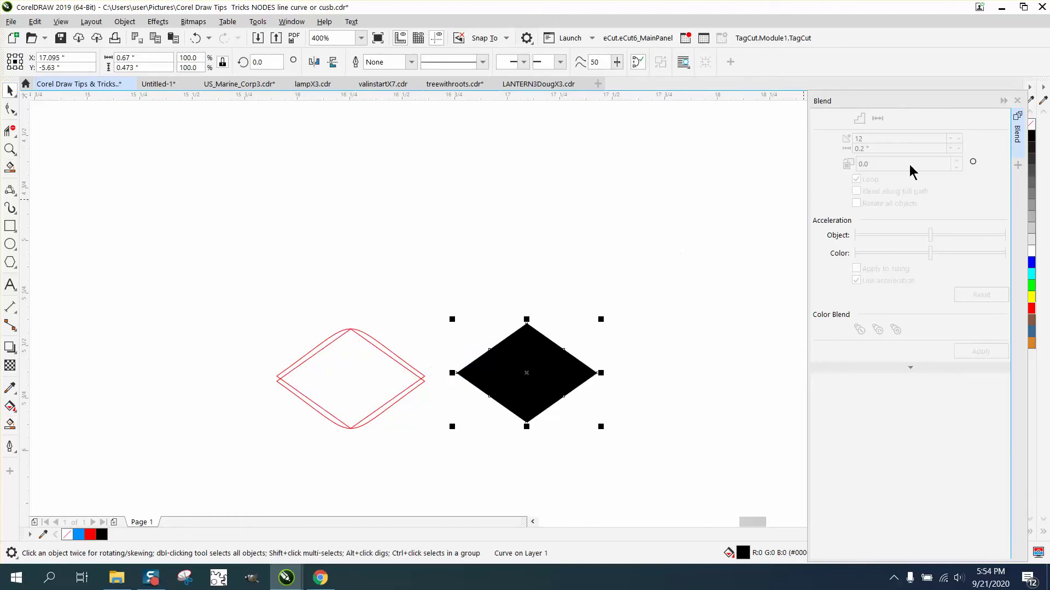
Close the Blend panel, set the new diamond to no fill with a black outline, and select its nodes
left_click(1017, 101)
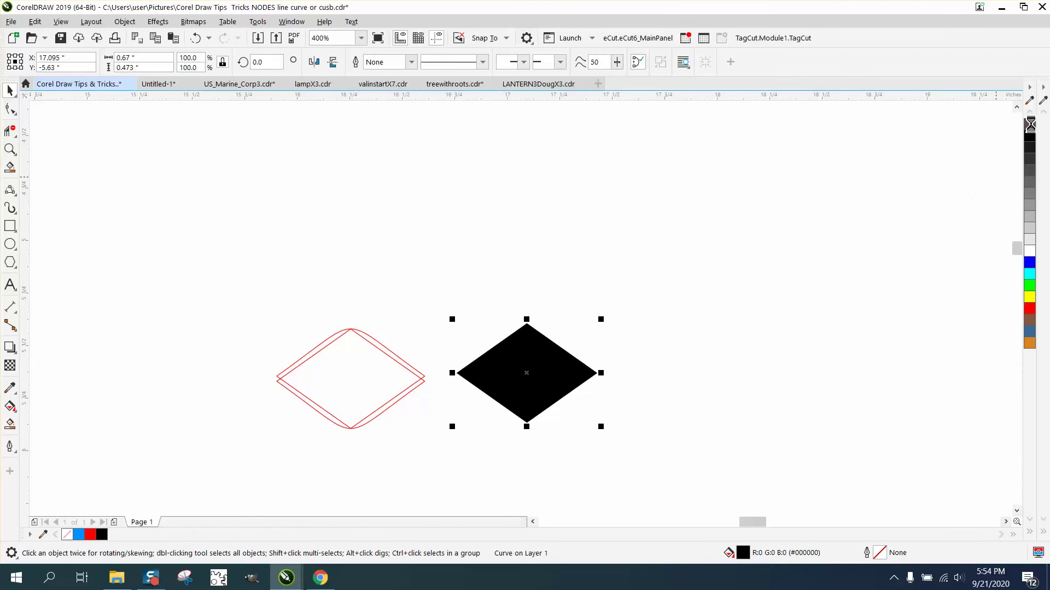
left_click(1031, 124)
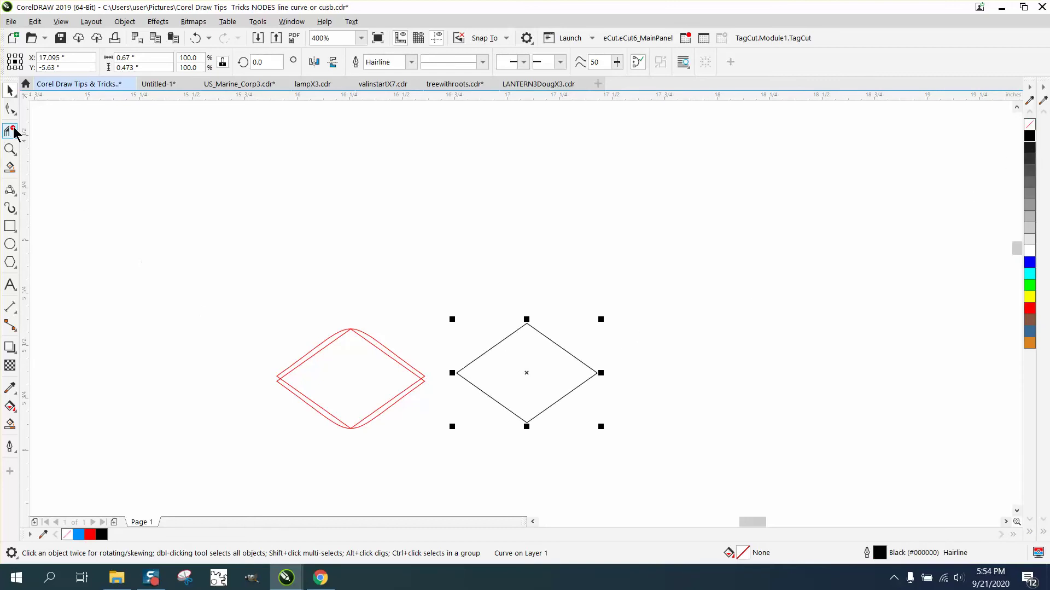
left_click(10, 149)
left_click_drag(400, 291, 678, 456)
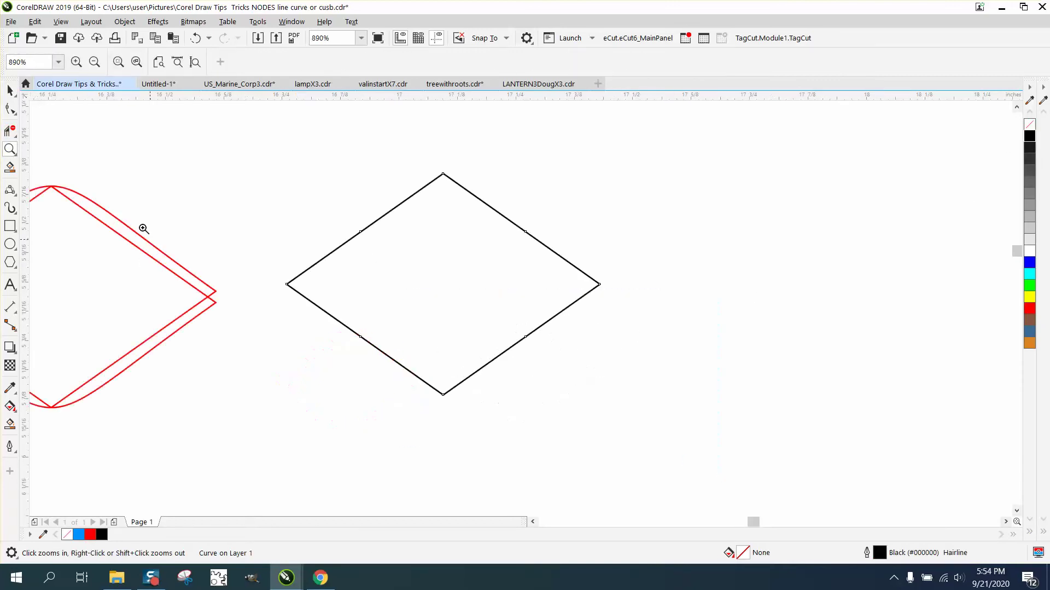
left_click(10, 110)
left_click_drag(320, 173, 561, 366)
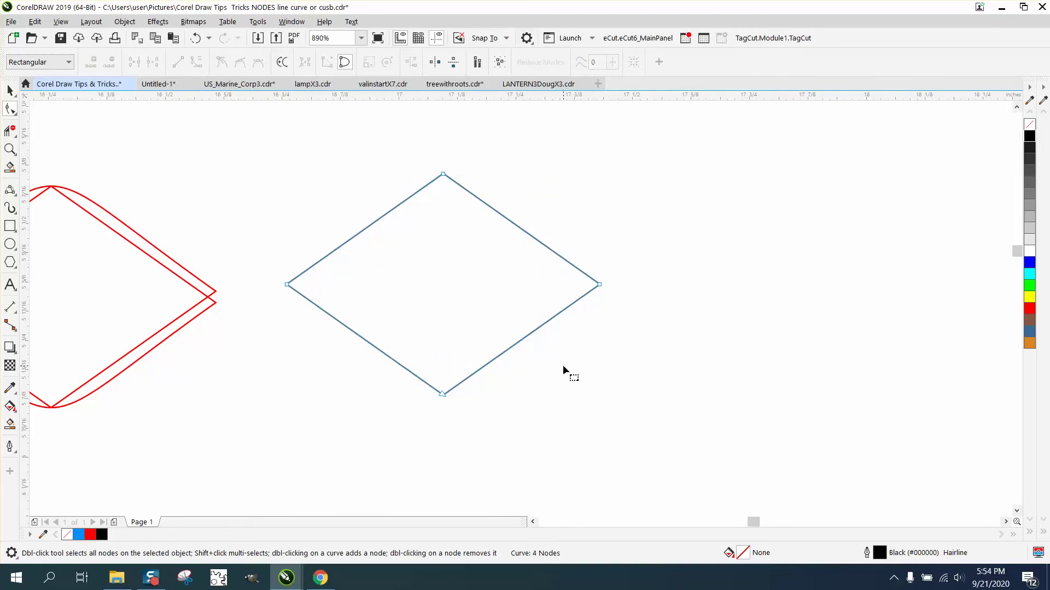
scroll(438, 304, "down", 6)
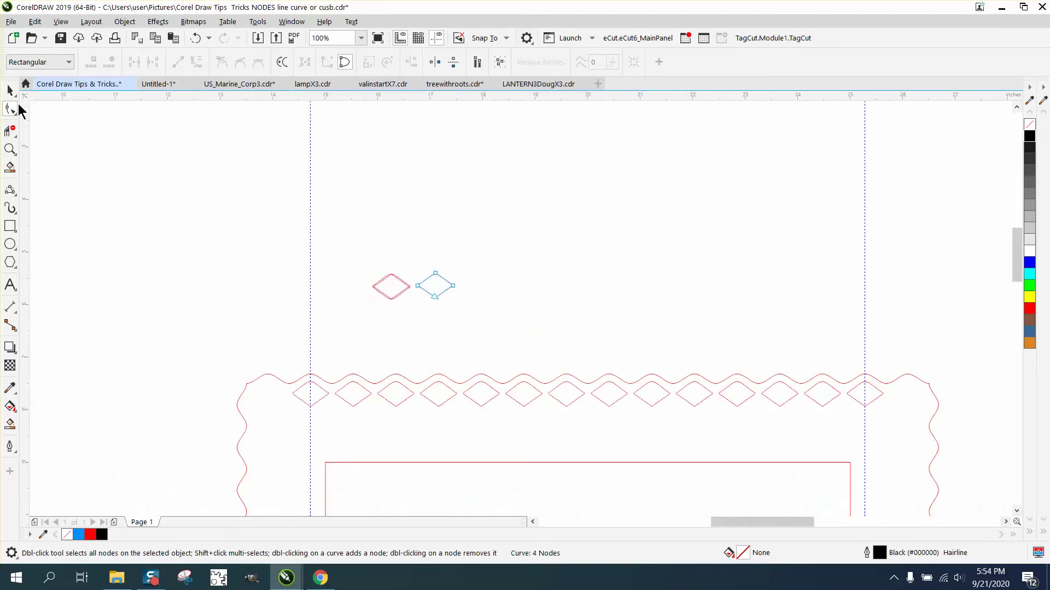
Move the black diamond onto the border, snap a guideline to its node, and nudge it under the row
left_click(10, 90)
scroll(451, 268, "down", 2)
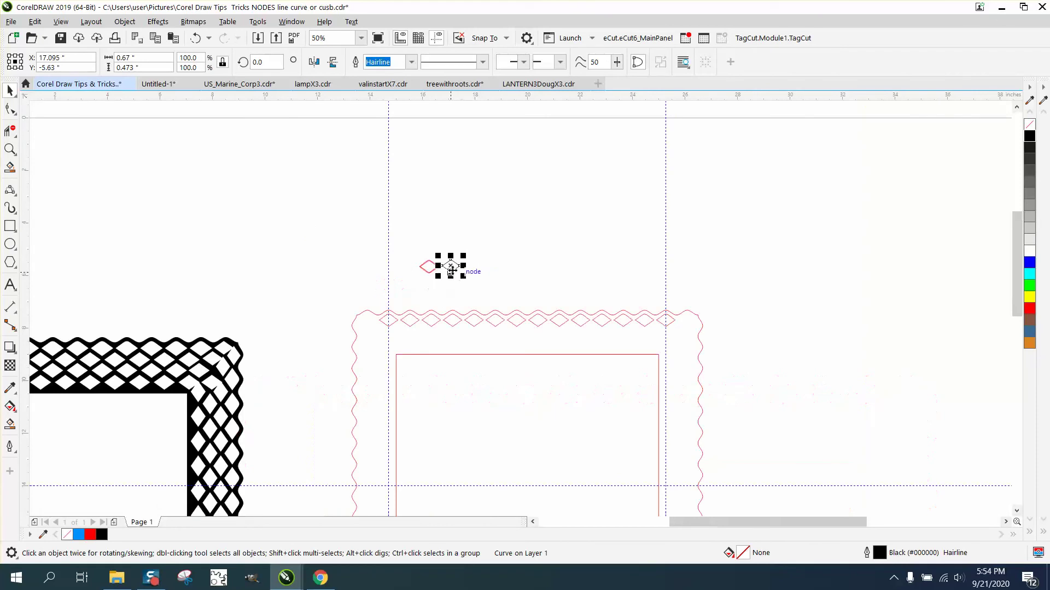
mouse_move(452, 269)
left_mouse_down()
mouse_move(457, 323)
mouse_move(398, 334)
left_mouse_up()
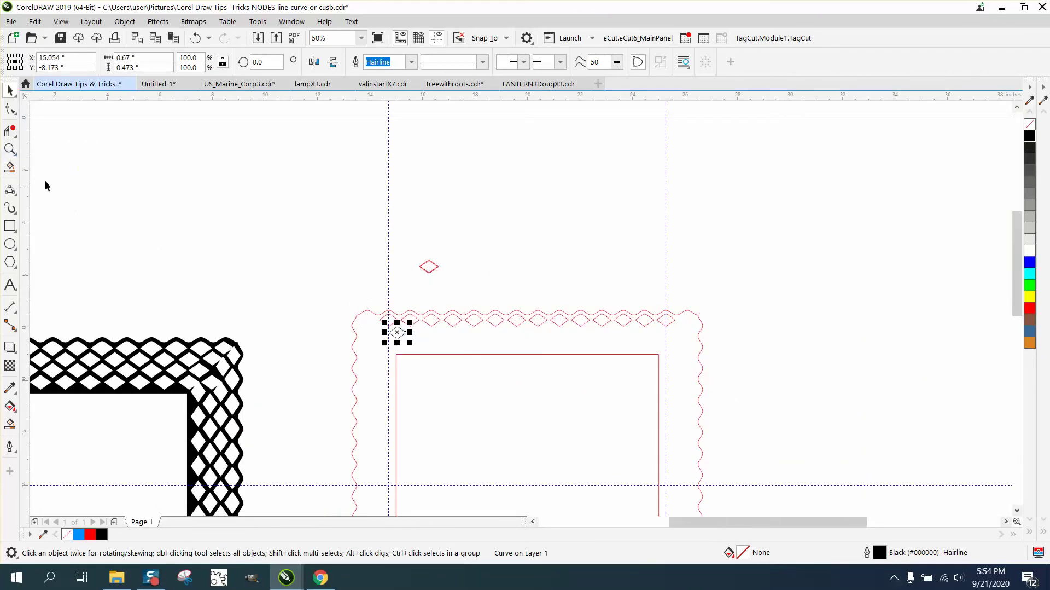
left_click(10, 149)
left_click_drag(360, 289, 528, 394)
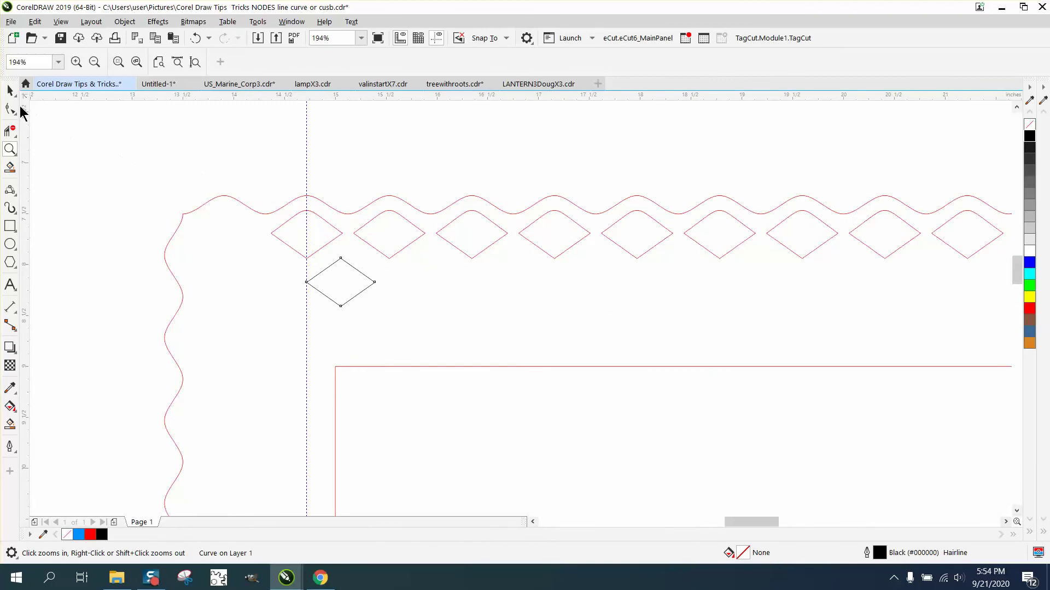
left_click(10, 90)
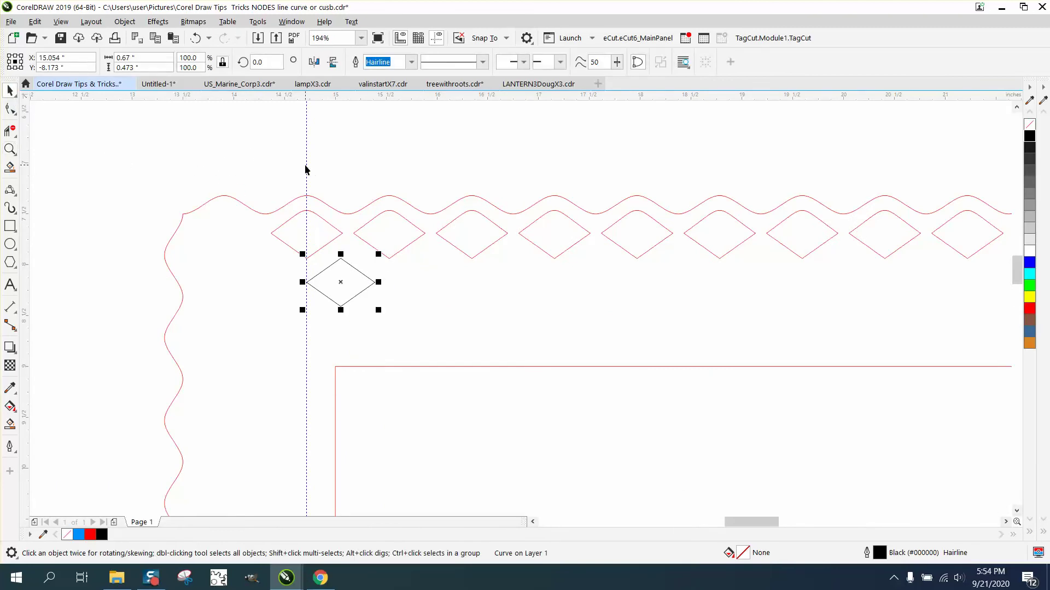
left_click_drag(308, 165, 348, 214)
left_click(365, 278)
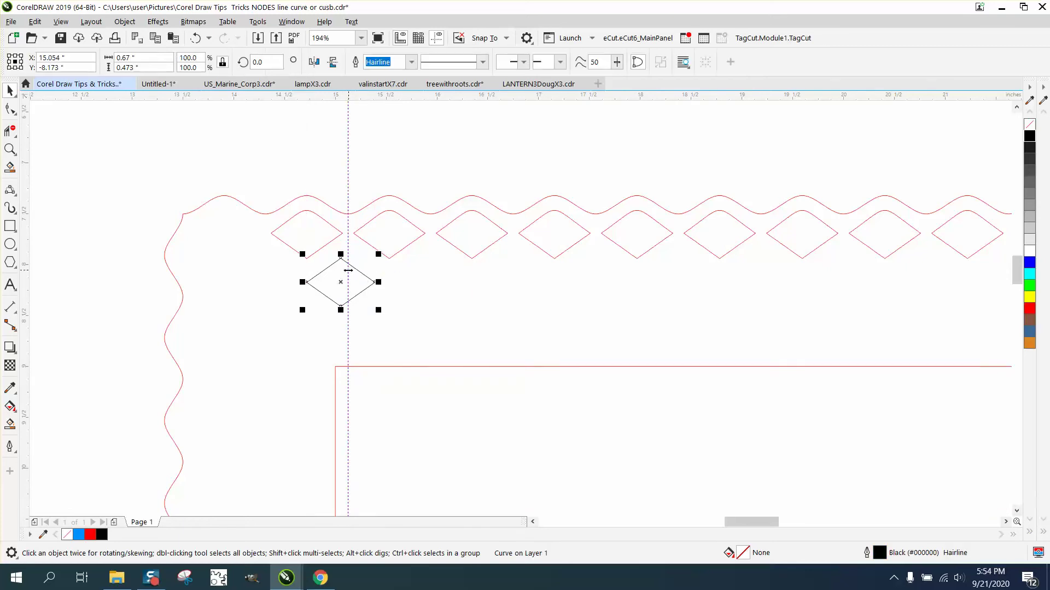
left_click_drag(340, 257, 348, 247)
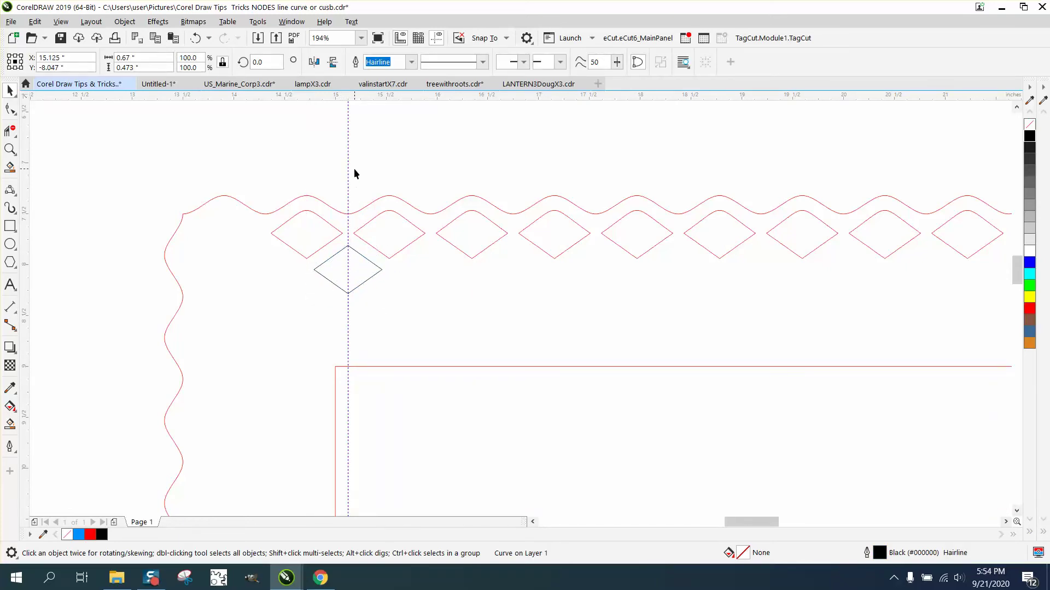
left_click(351, 168)
Reposition the right and left guidelines and snap the black diamond onto the left guide at the corner
scroll(348, 166, "down", 2)
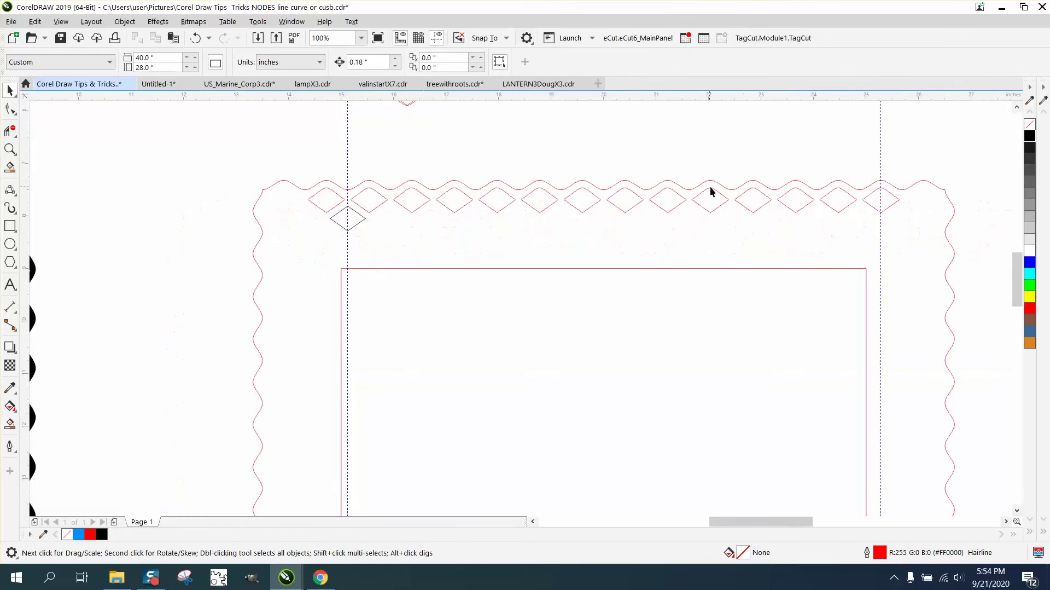
left_click_drag(881, 168, 859, 194)
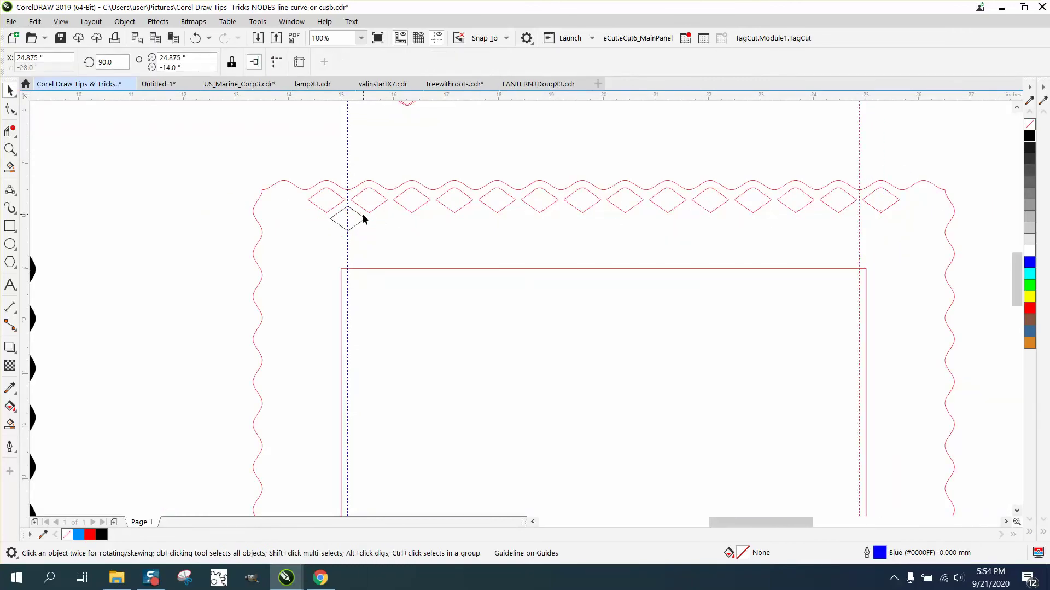
left_click(365, 217)
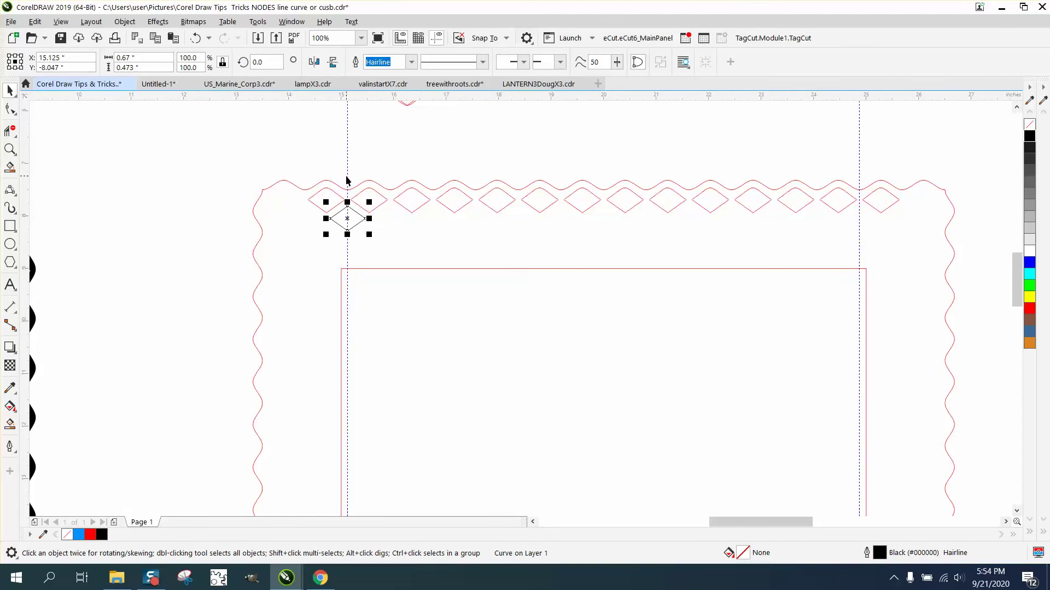
left_click_drag(349, 175, 304, 192)
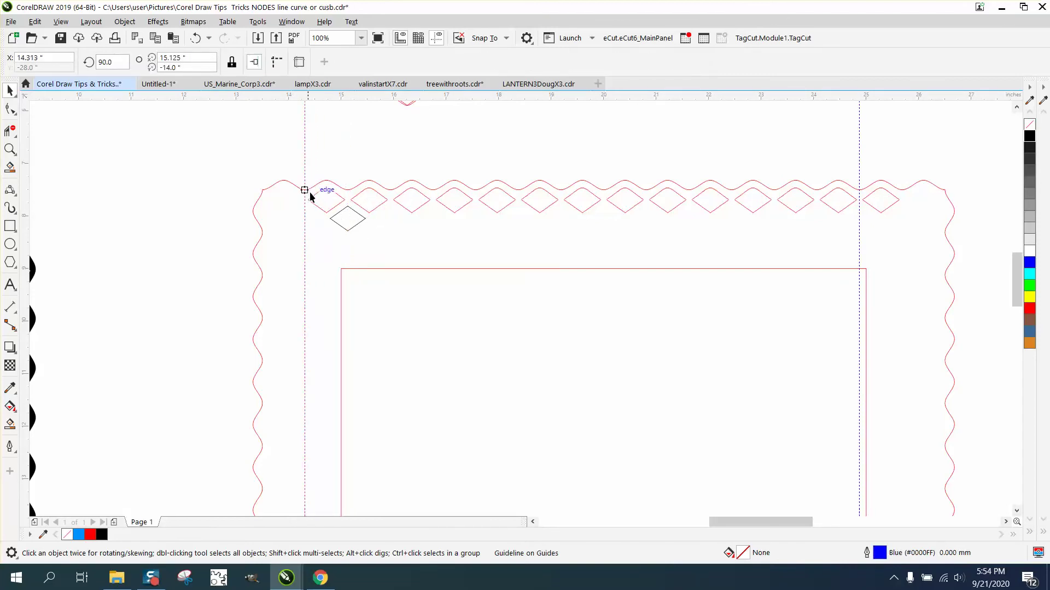
left_click(353, 209)
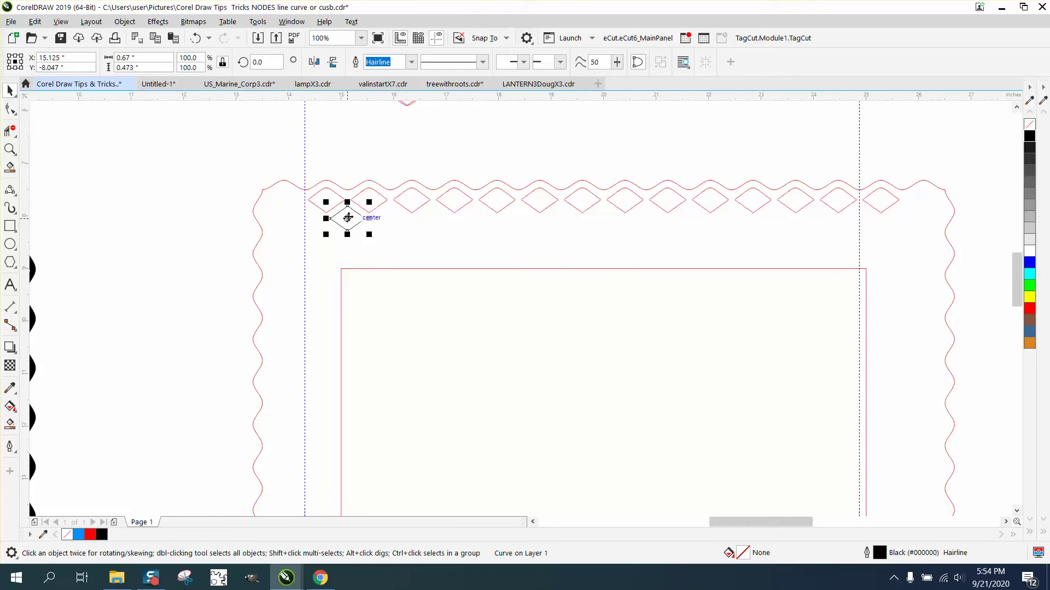
left_click_drag(349, 217, 446, 261)
left_click(10, 149)
right_click(281, 184)
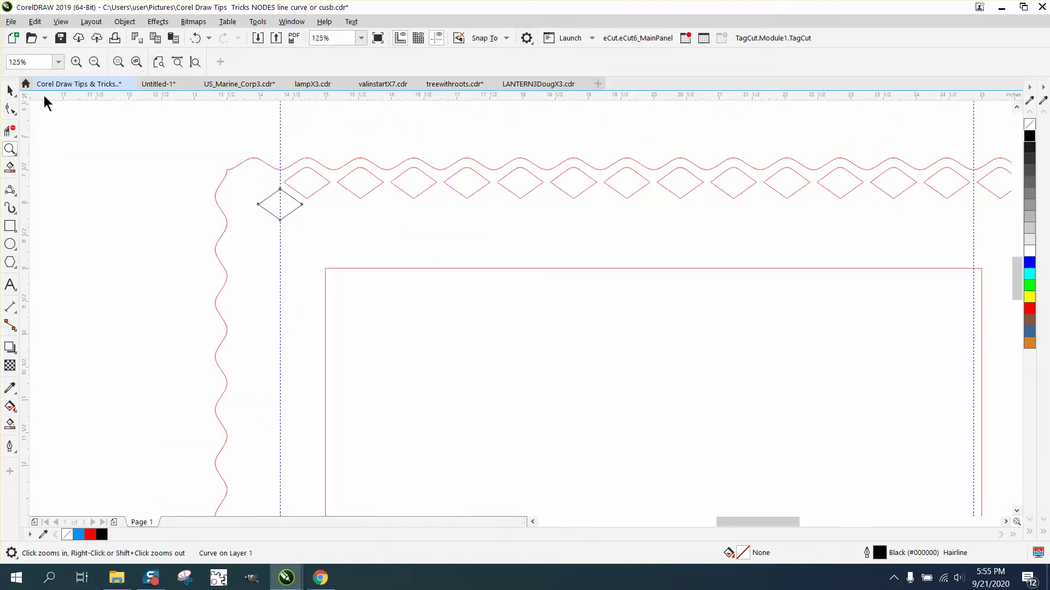
left_click(12, 92)
scroll(121, 124, "down", 2)
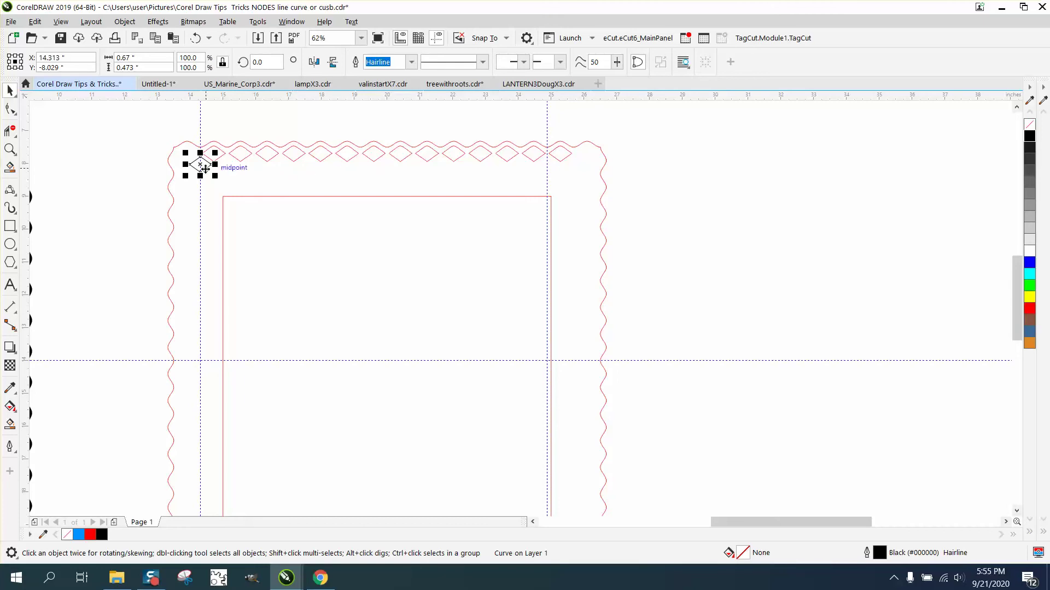
Move the diamond copy to the frame's top-right corner and zoom in on it
left_click_drag(211, 165, 576, 176)
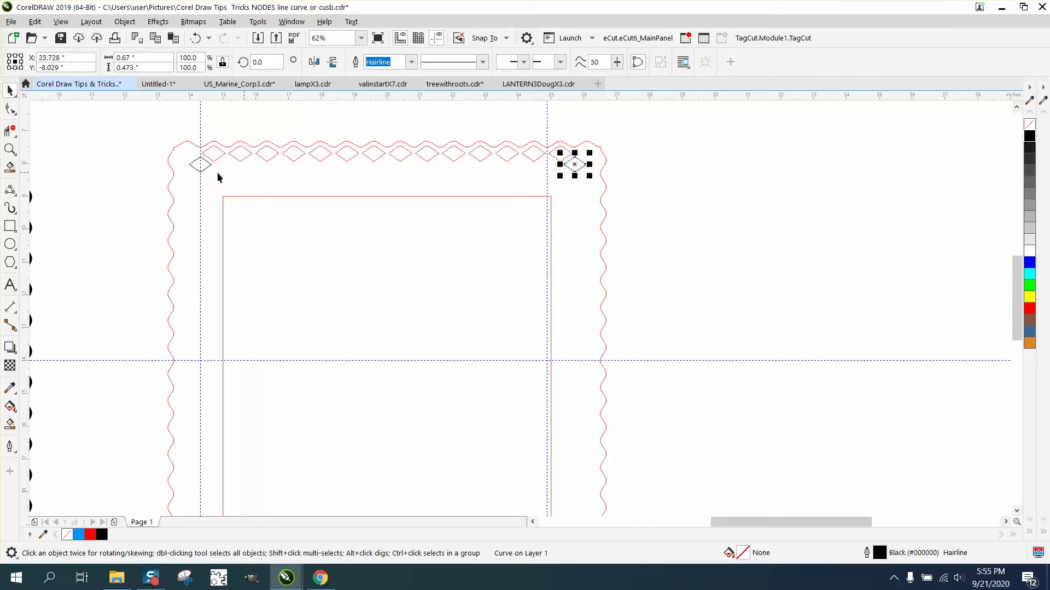
left_click(10, 148)
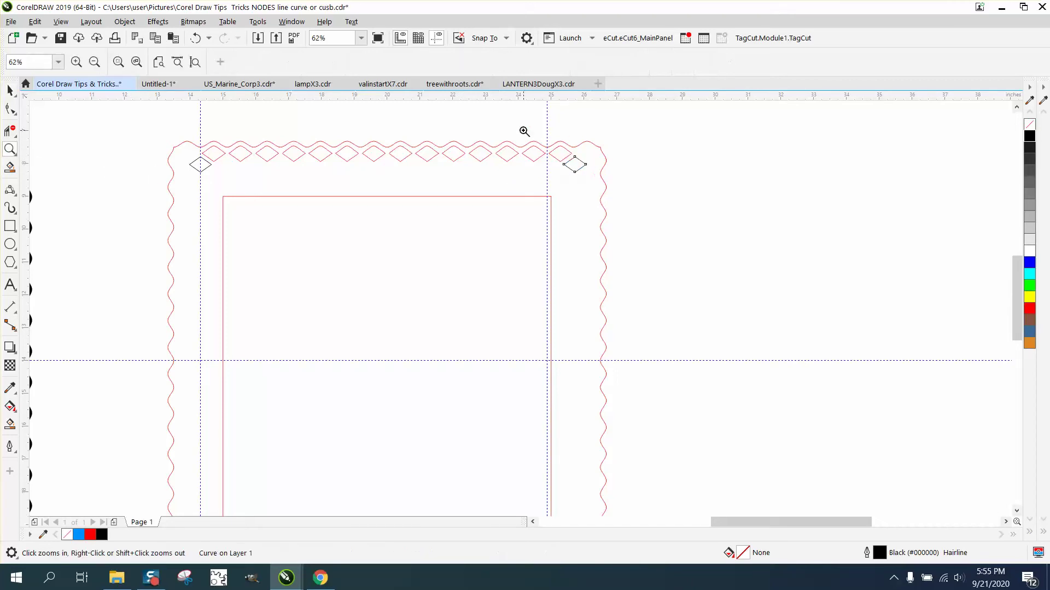
left_click_drag(524, 131, 665, 218)
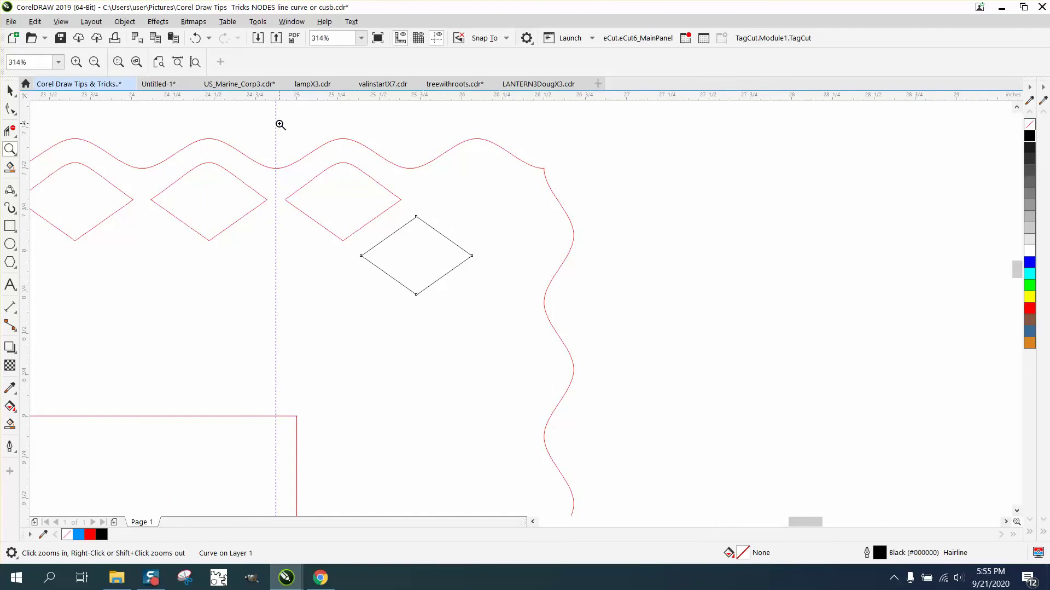
Snap the right diamond's bottom point to a new vertical guide on a wavy-edge node, then select both end diamonds
left_click(10, 90)
left_click_drag(276, 127, 412, 174)
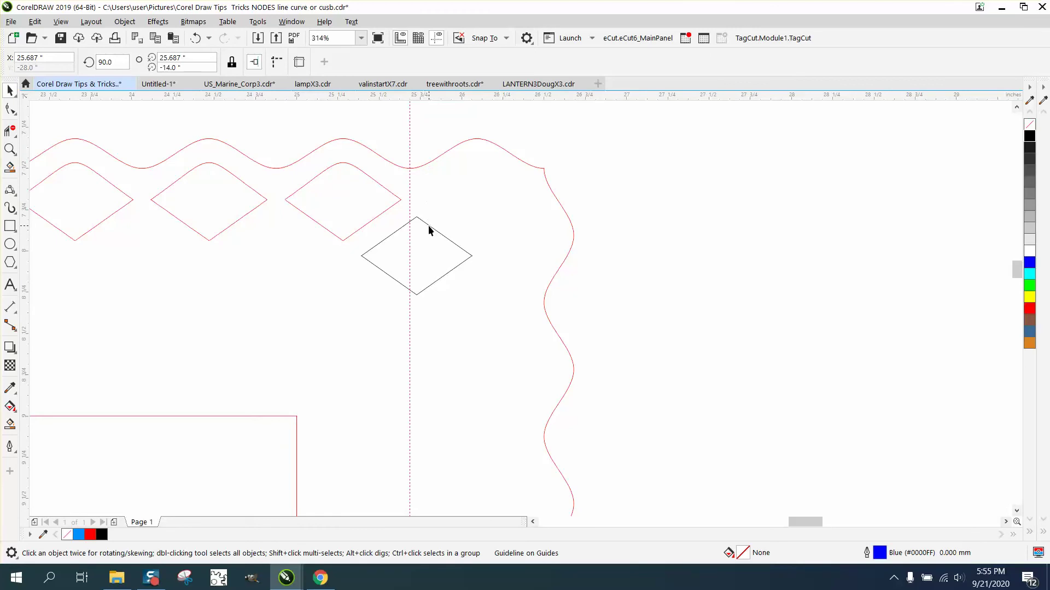
left_click(429, 226)
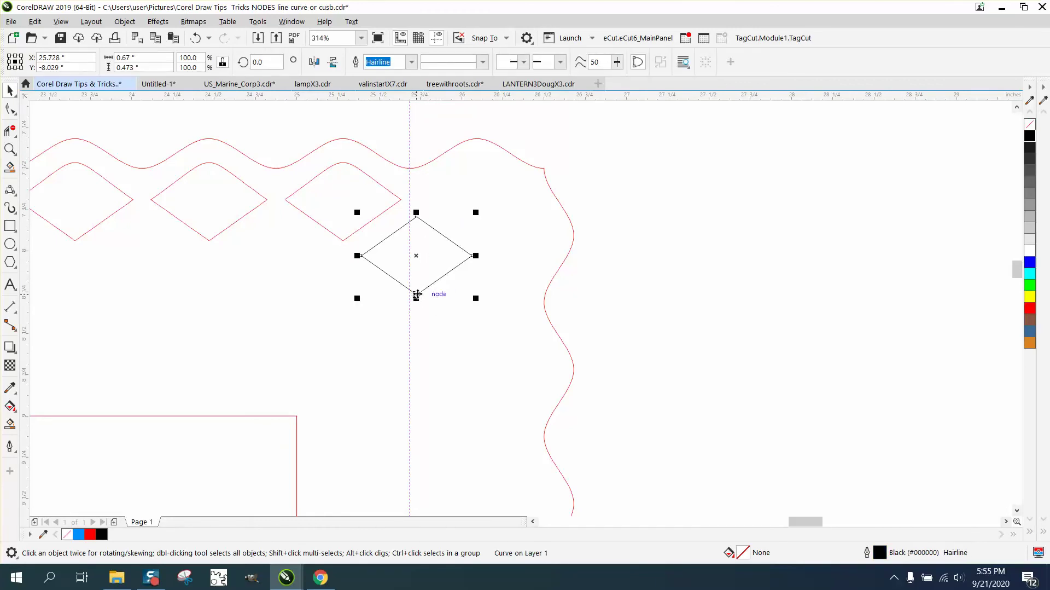
left_click_drag(414, 293, 409, 297)
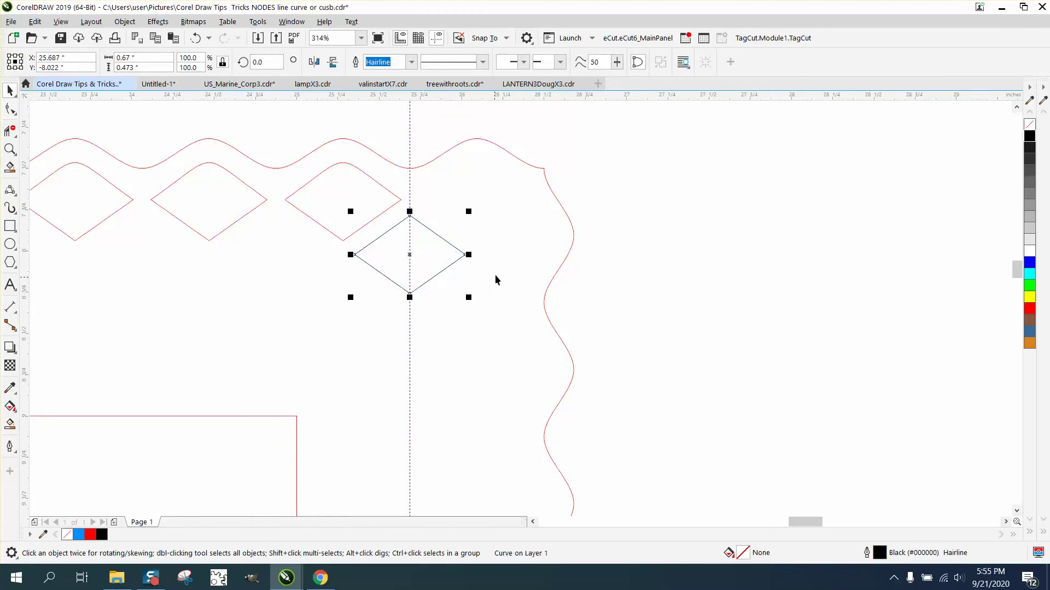
scroll(353, 227, "down", 6)
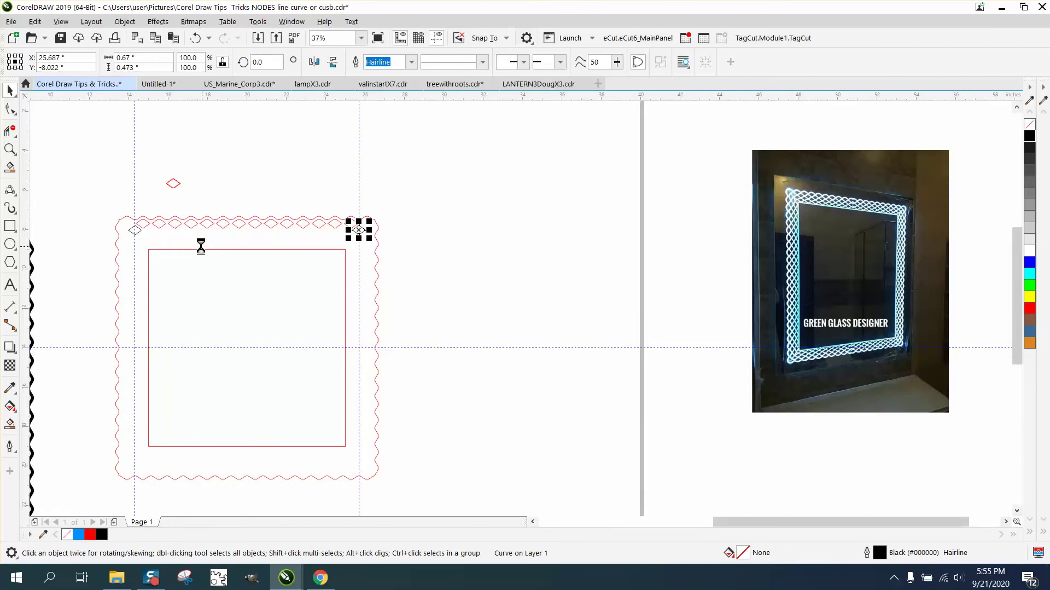
left_click(137, 232, "shift")
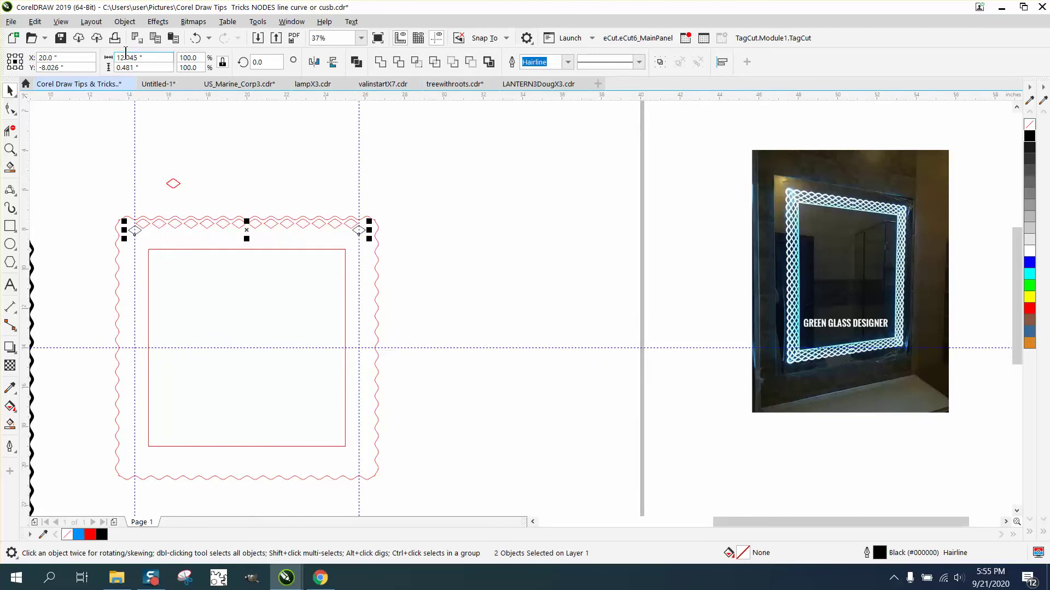
Blend the two end diamonds with 13 steps to form a black diamond row along the top band
left_click(133, 22)
mouse_move(158, 21)
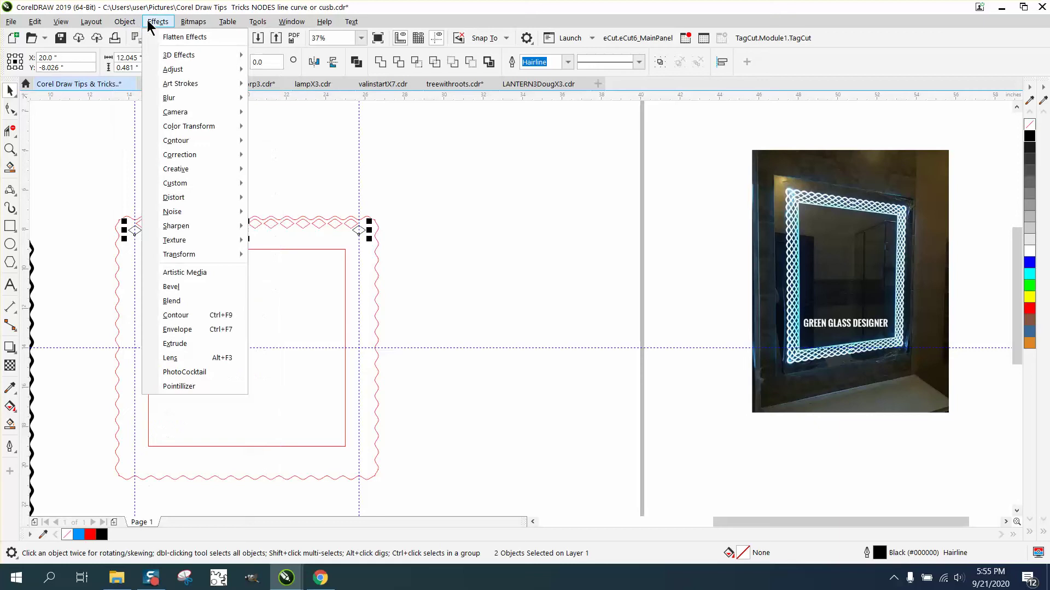
left_click(177, 297)
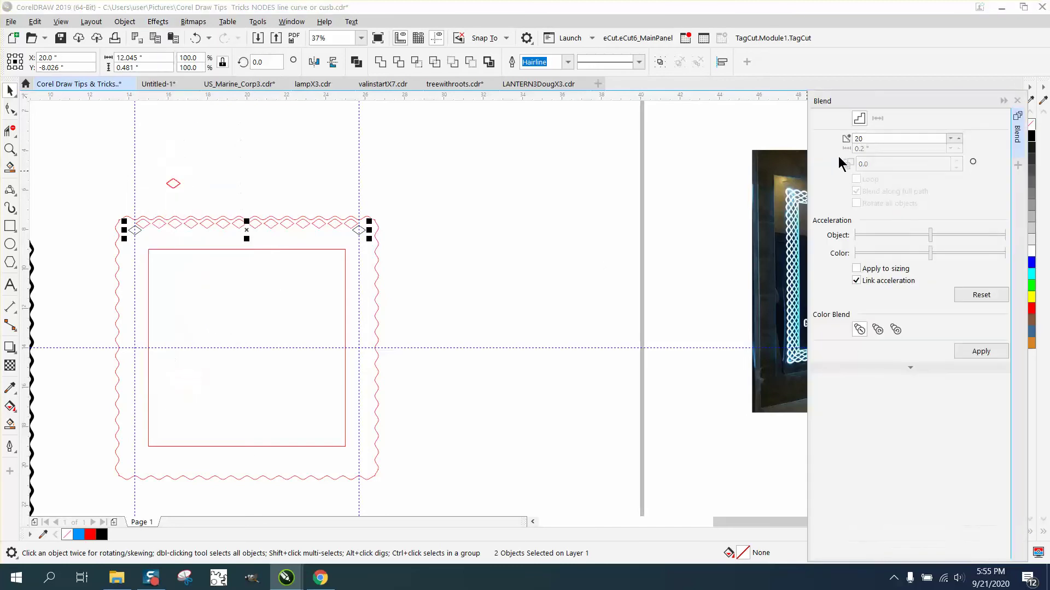
double_click(876, 138)
type("13")
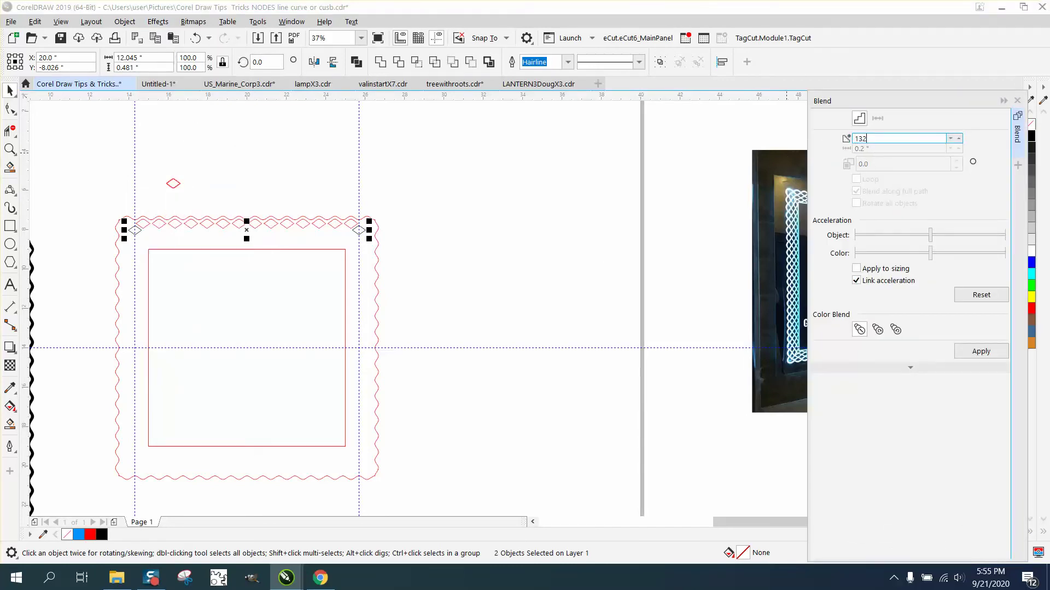
type("2")
key("BackSpace")
left_click(982, 350)
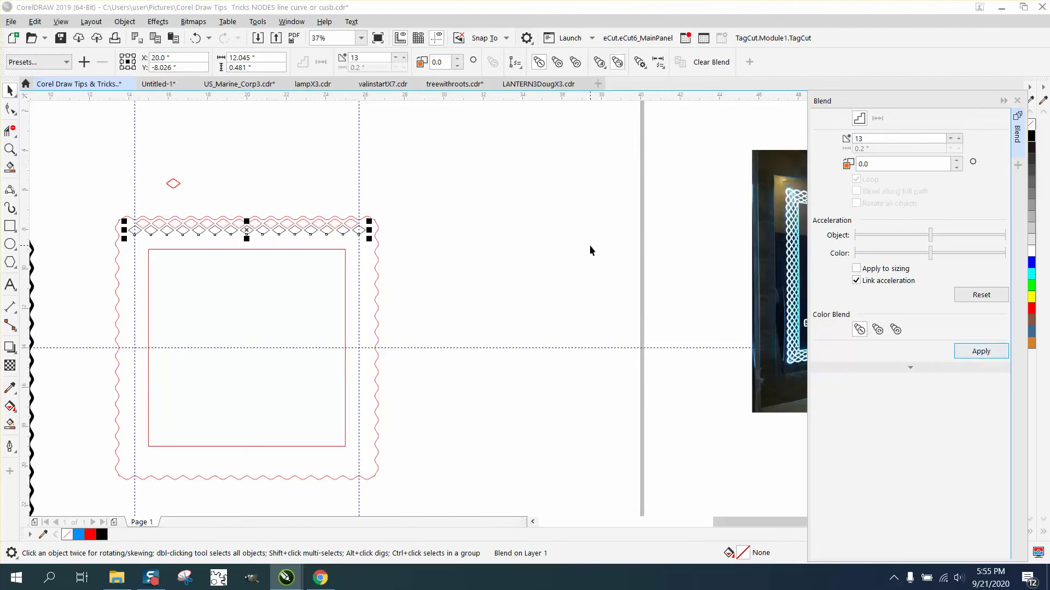
left_click(11, 150)
left_click_drag(113, 191, 402, 298)
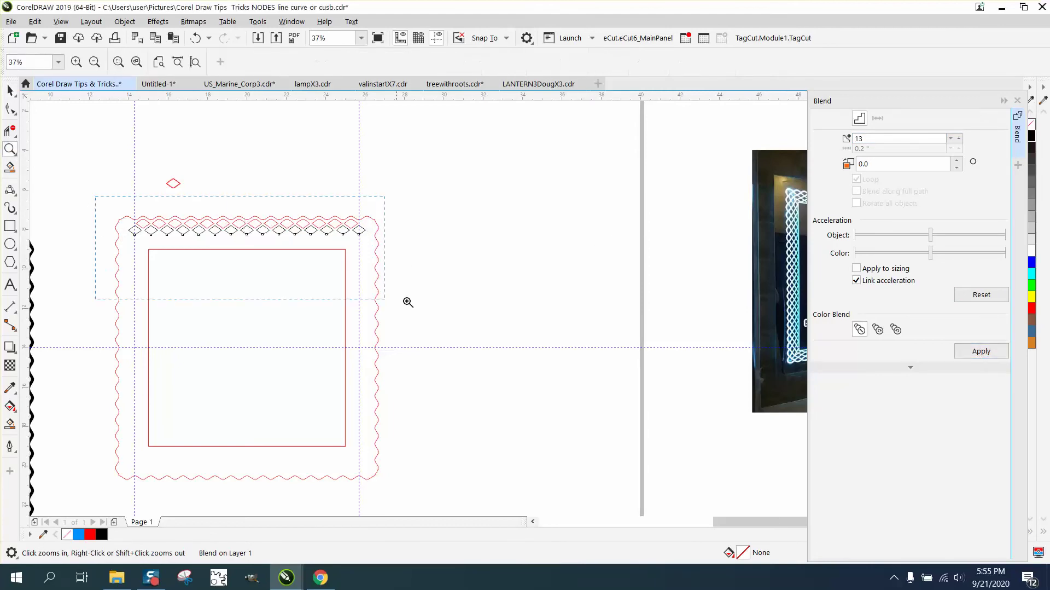
Break the diamond blend apart and ungroup it into plain separate diamonds
left_click(9, 90)
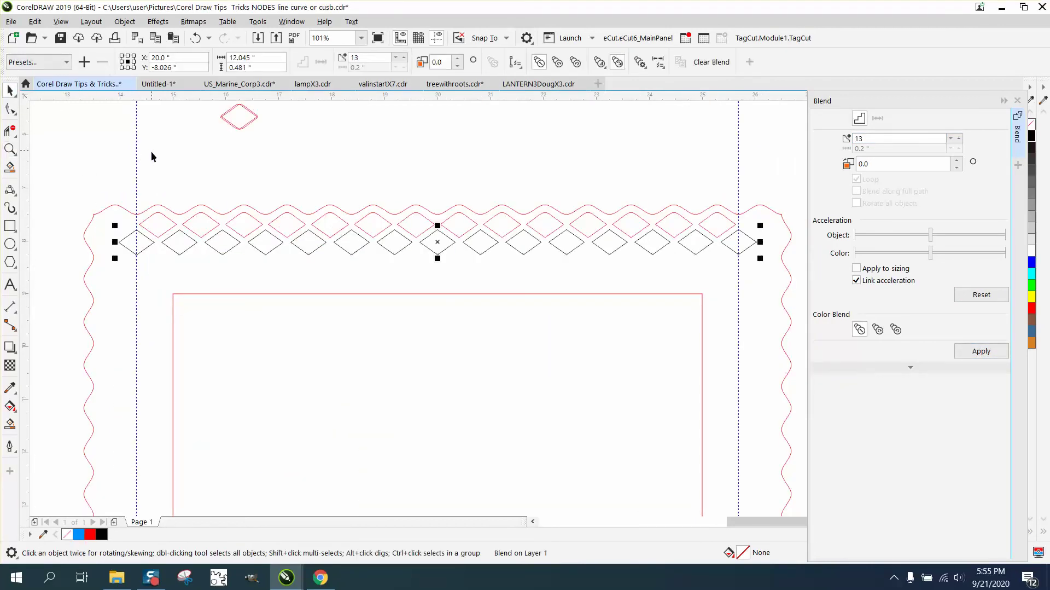
left_click(125, 22)
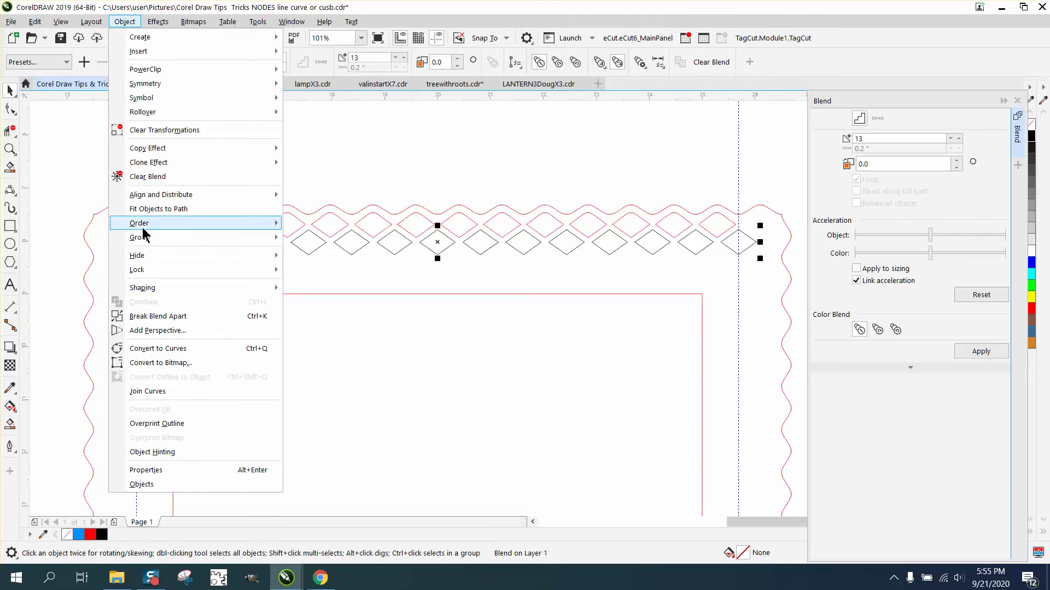
mouse_move(145, 241)
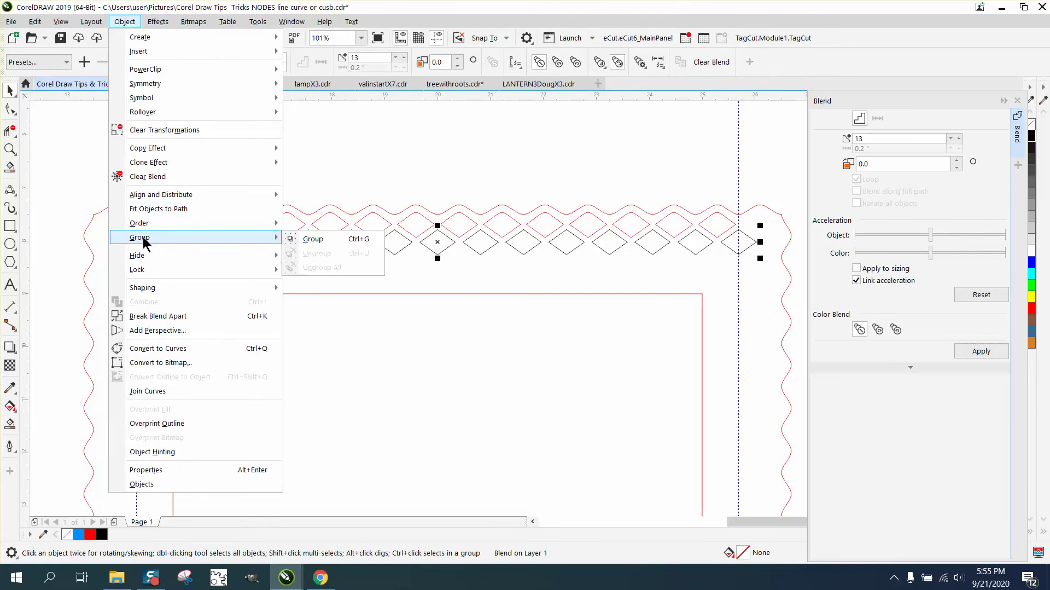
left_click(178, 319)
left_click(125, 21)
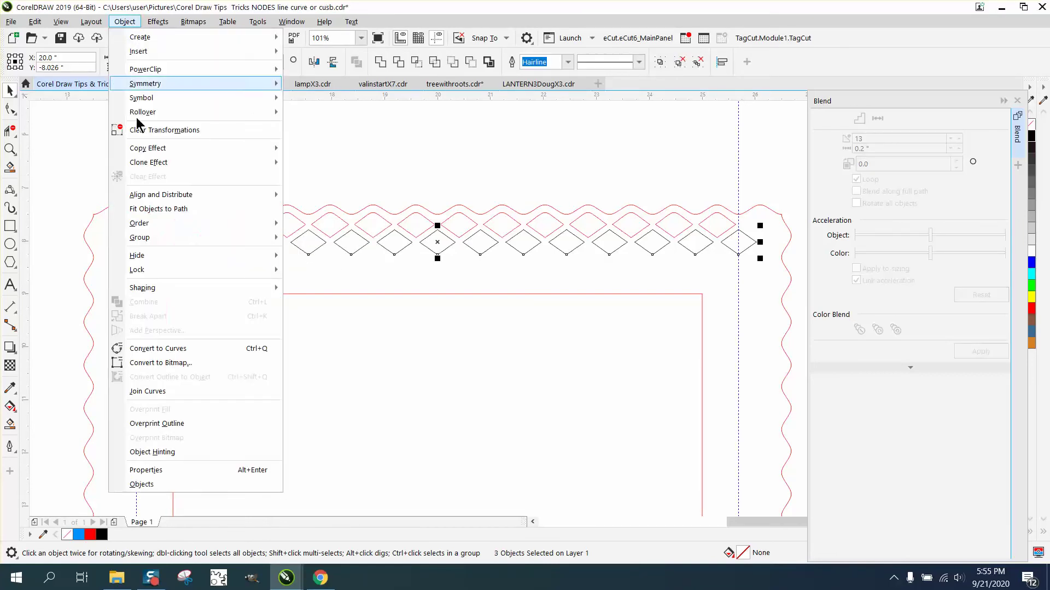
mouse_move(146, 244)
left_click(317, 252)
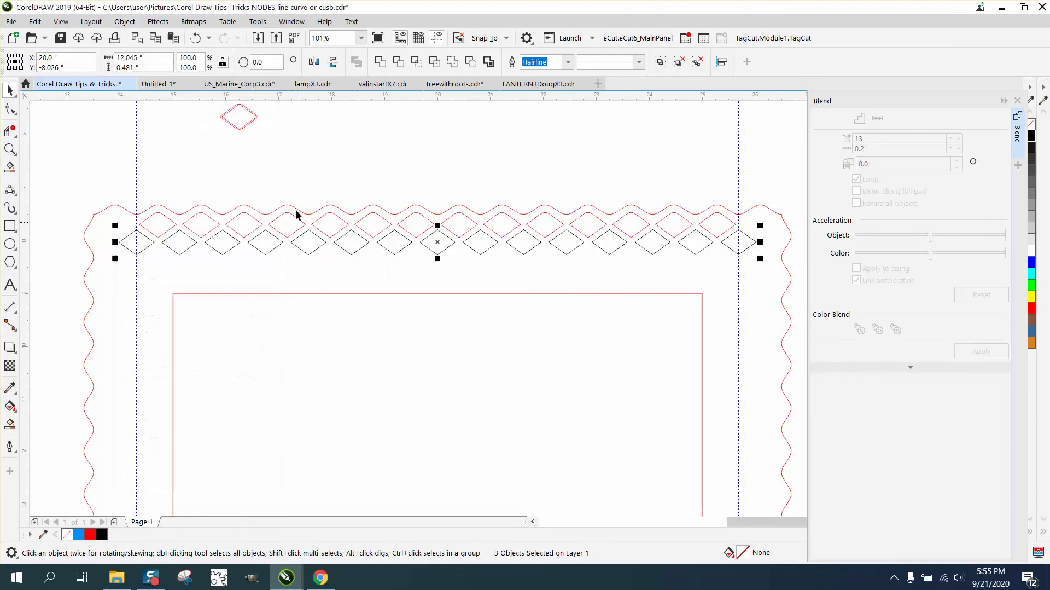
left_click(201, 233)
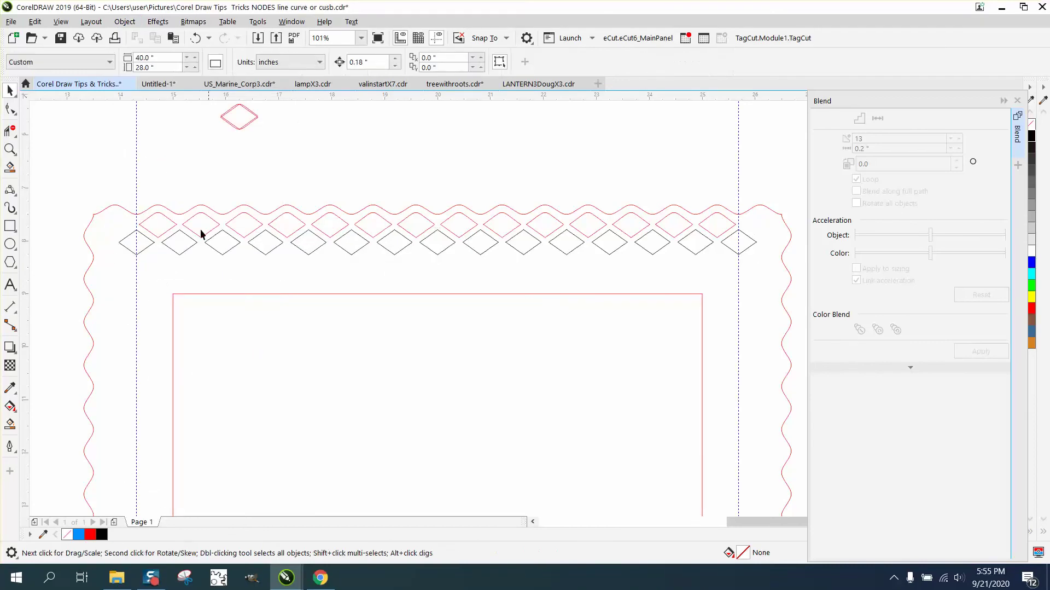
Select the wavy red border, undo its accidental move, and lock it with Object > Lock
left_click(171, 251)
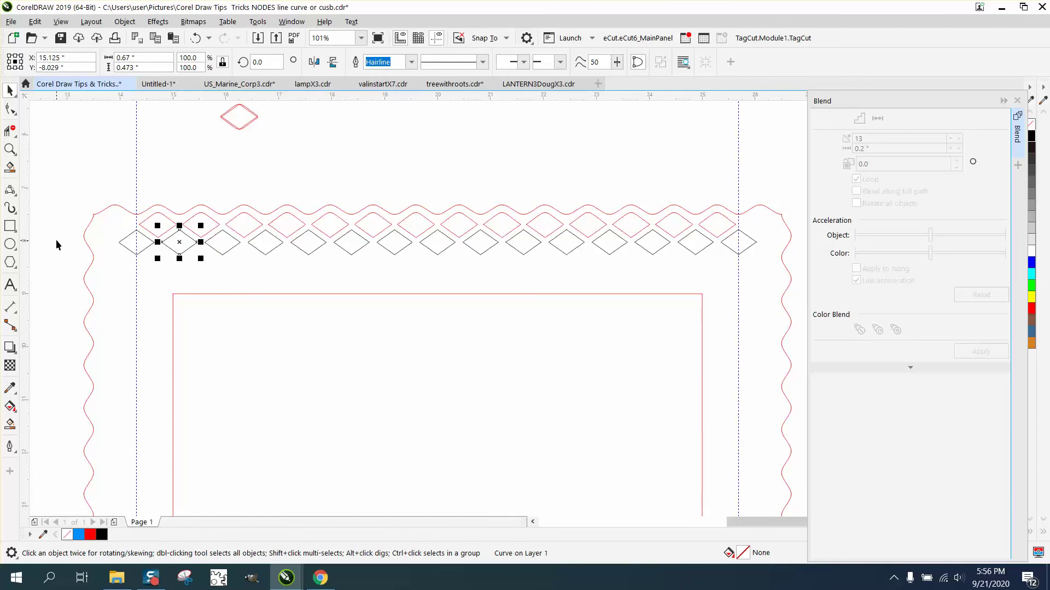
left_click(112, 253)
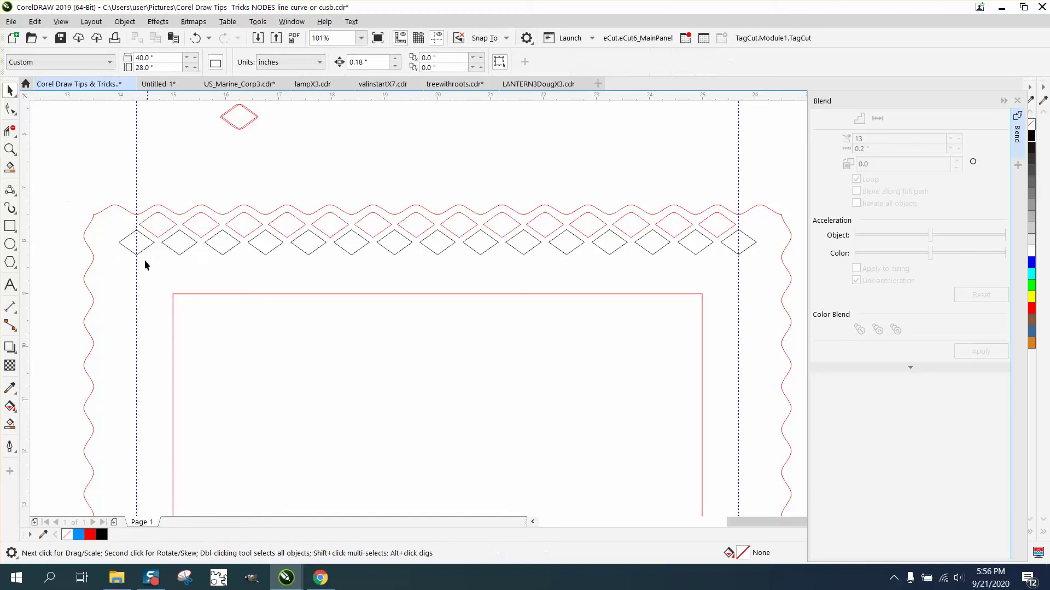
left_click_drag(160, 255, 178, 259)
left_click(195, 38)
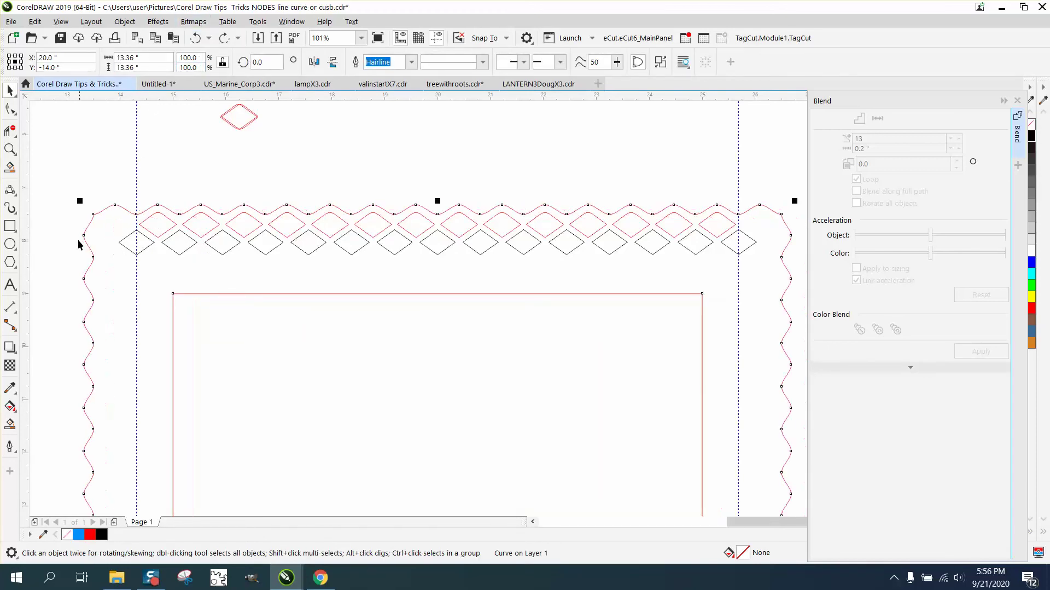
left_click(125, 21)
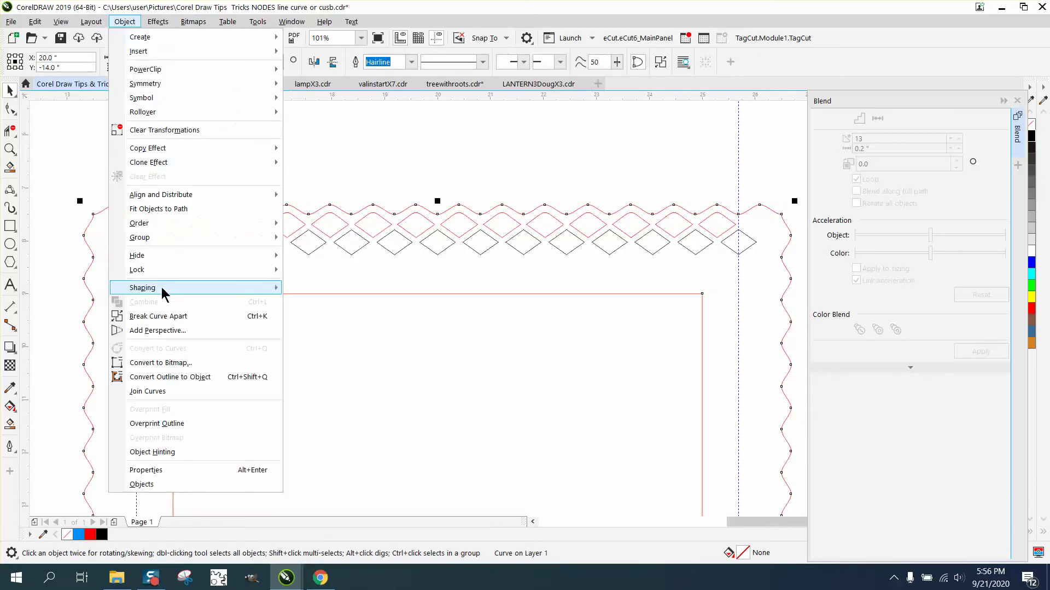
mouse_move(256, 271)
left_click(306, 271)
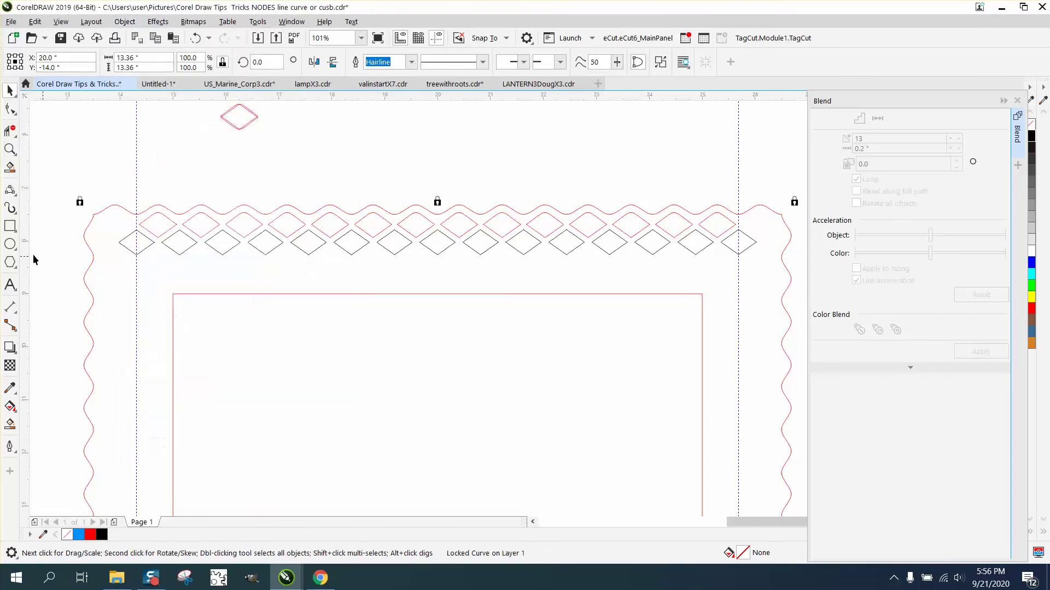
Group the 13-diamond row and drag it down-left half a diamond so the rows interlock
left_click(146, 254)
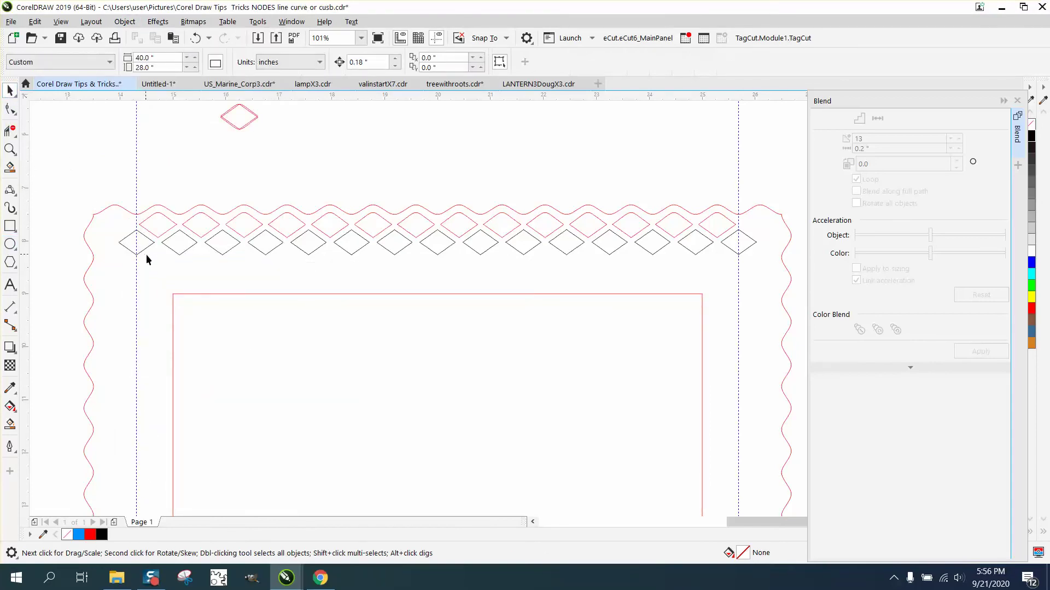
left_click_drag(183, 255, 208, 255)
left_click_drag(280, 256, 712, 257)
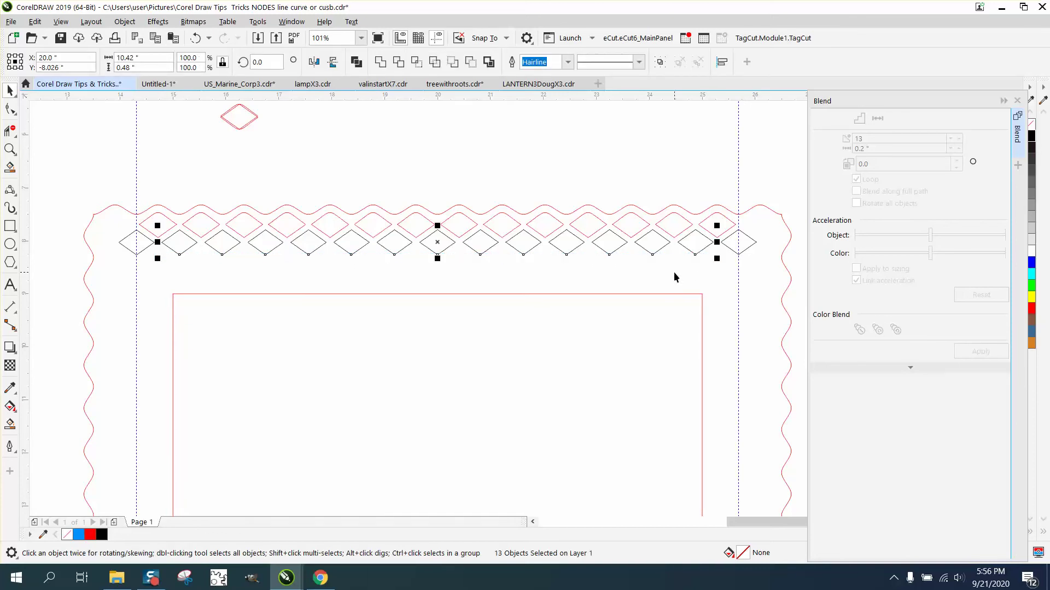
key("ctrl+g")
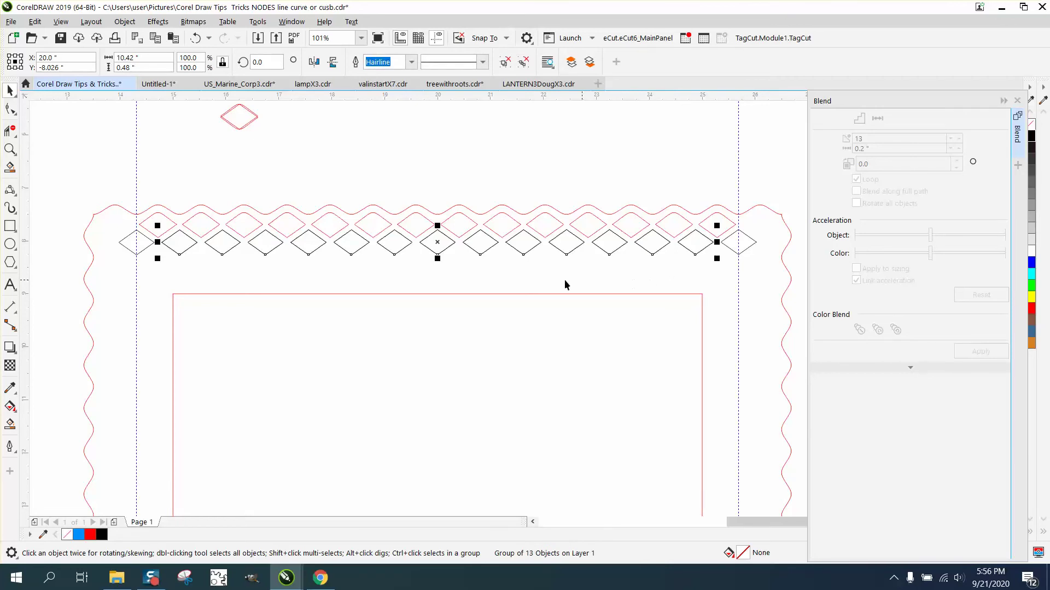
left_click_drag(442, 247, 424, 258)
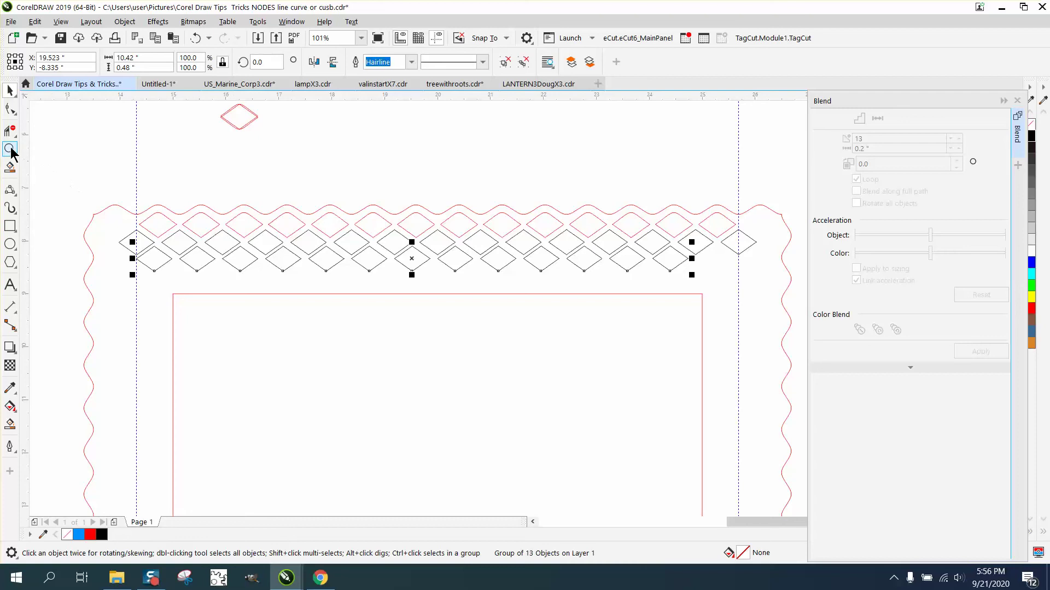
Check the offset row's alignment by moving the vertical guide onto a diamond edge at the left end
left_click(10, 149)
left_click_drag(99, 202, 342, 328)
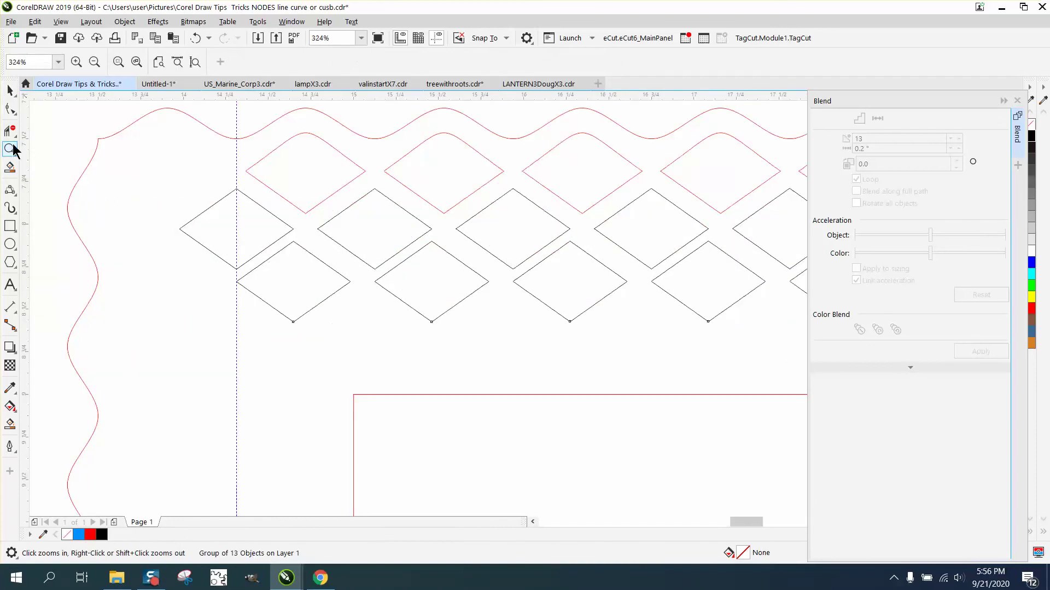
left_click(10, 90)
left_click_drag(236, 173, 309, 251)
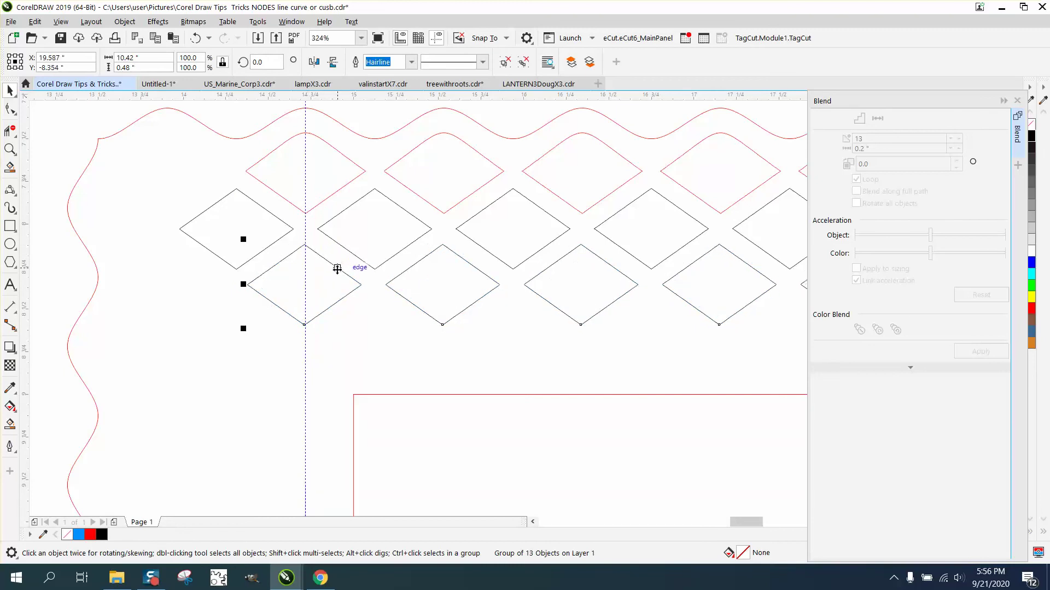
scroll(338, 267, "down", 4)
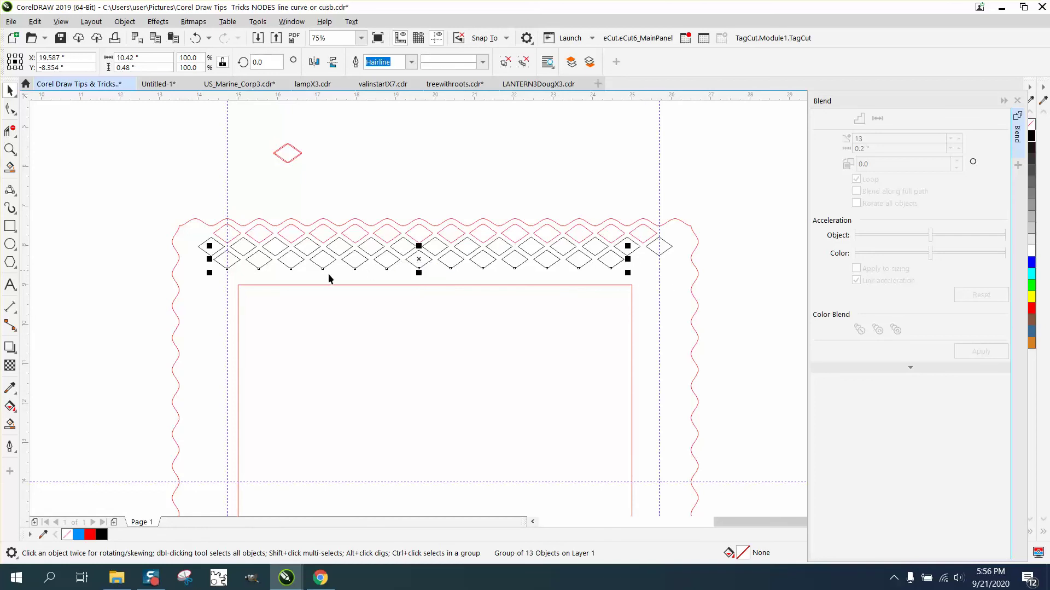
left_click(334, 185)
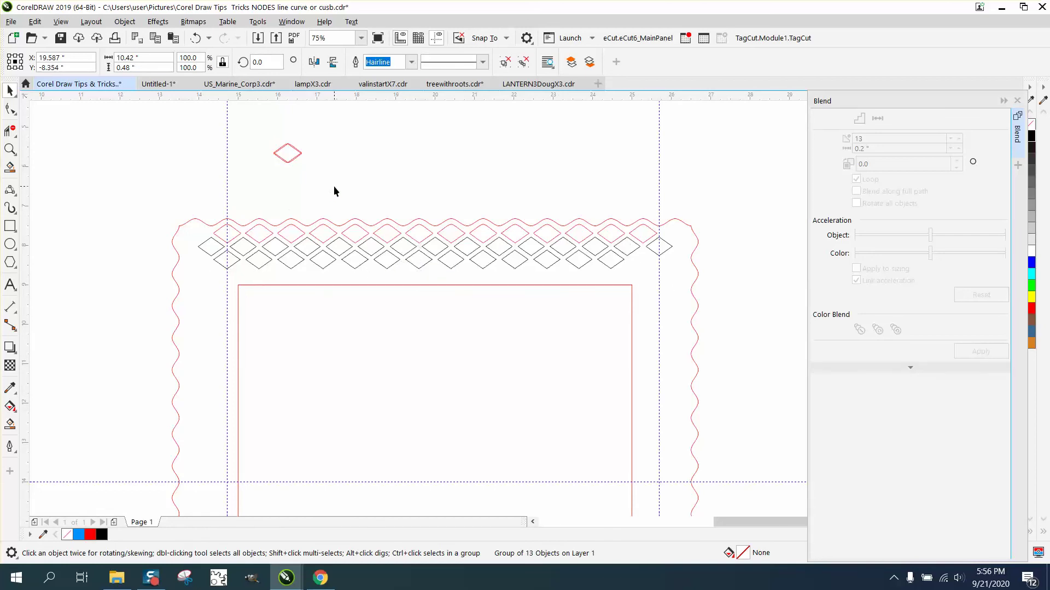
Pull the end diamond of the lower row further out to the right
left_click(615, 262)
left_click(691, 190)
left_click(619, 261, "ctrl")
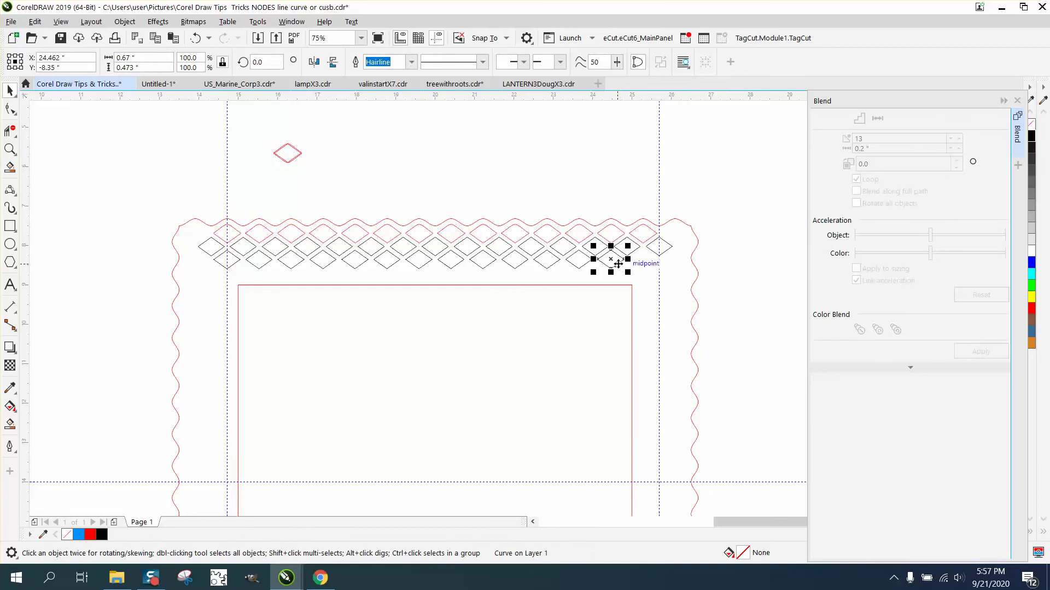
left_click_drag(615, 261, 640, 263)
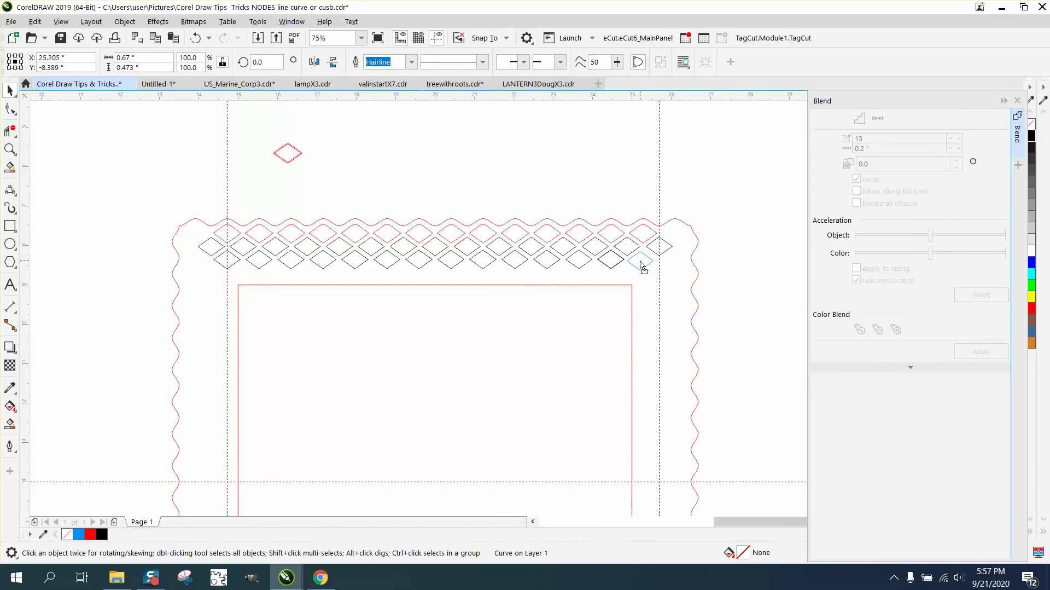
Move the vertical guide to the diamond's tip and snap the end diamond onto the guideline intersection
left_click(13, 155)
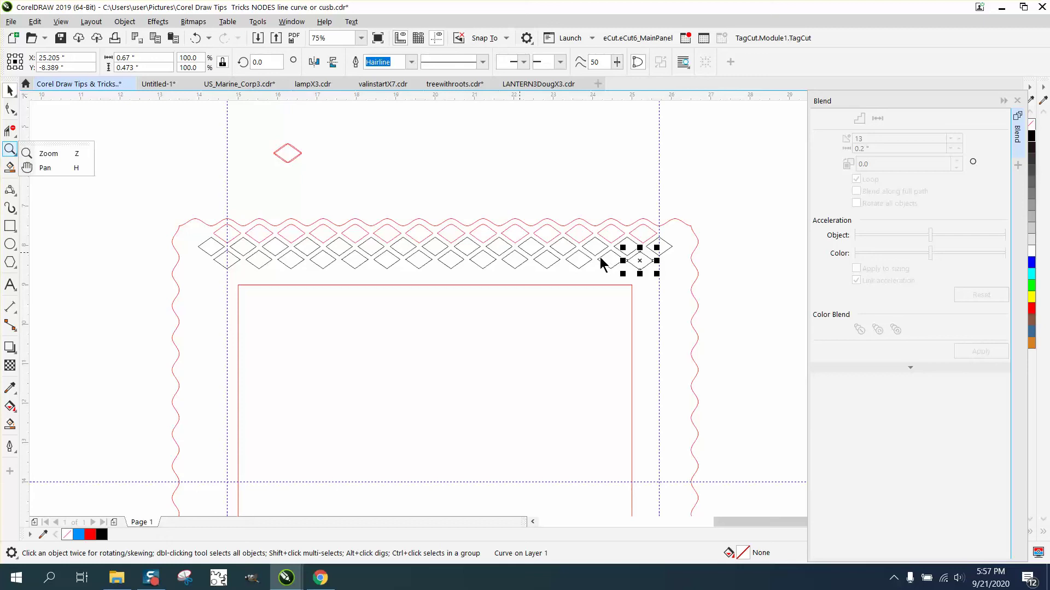
left_click(61, 155)
left_click_drag(500, 215, 893, 383)
left_click(8, 91)
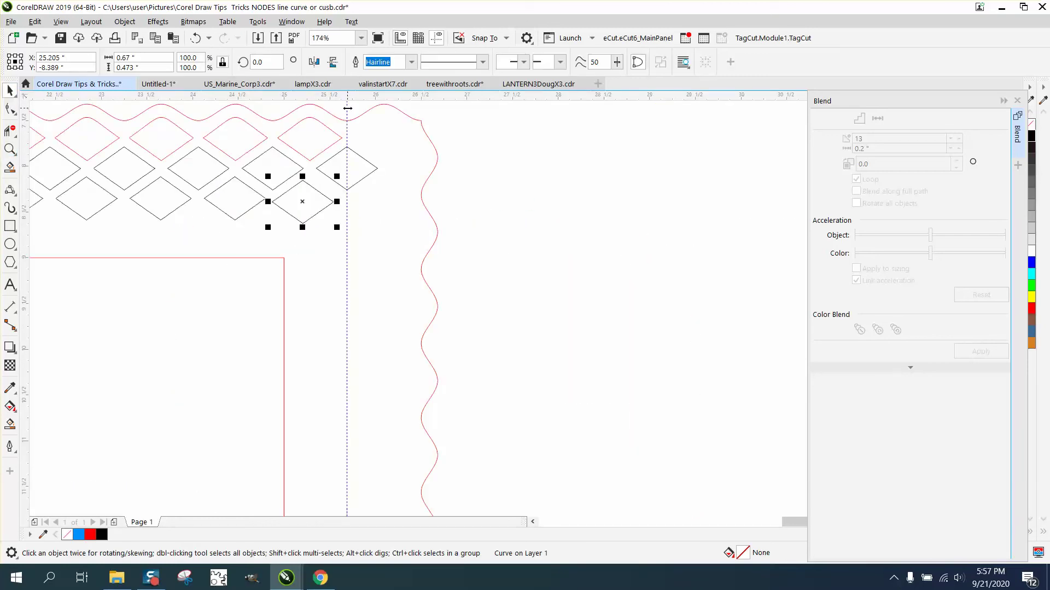
left_click_drag(348, 108, 310, 110)
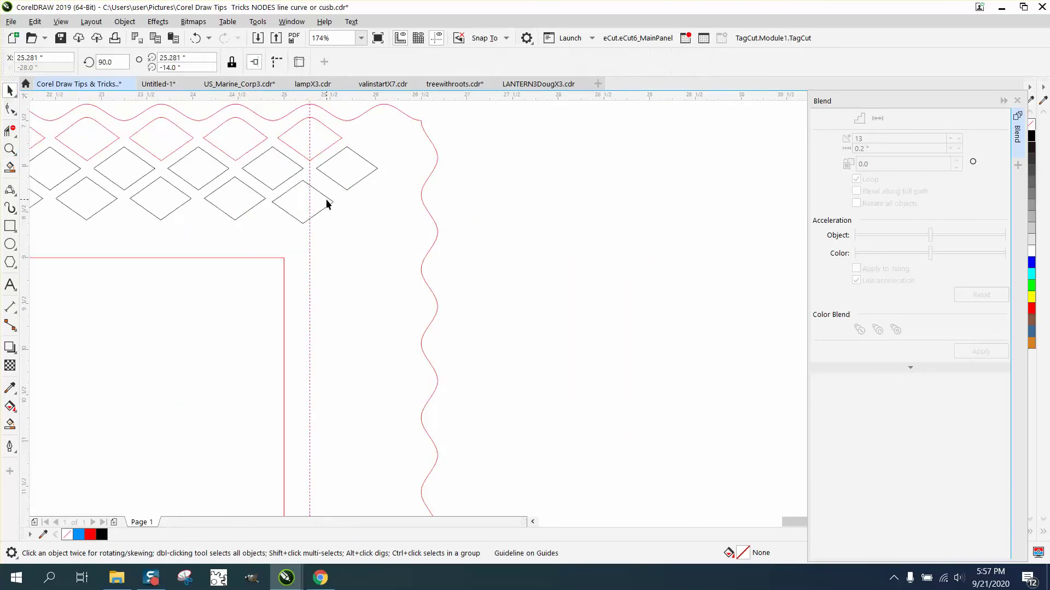
left_click(327, 203)
left_click_drag(301, 179, 310, 186)
scroll(487, 207, "down", 5)
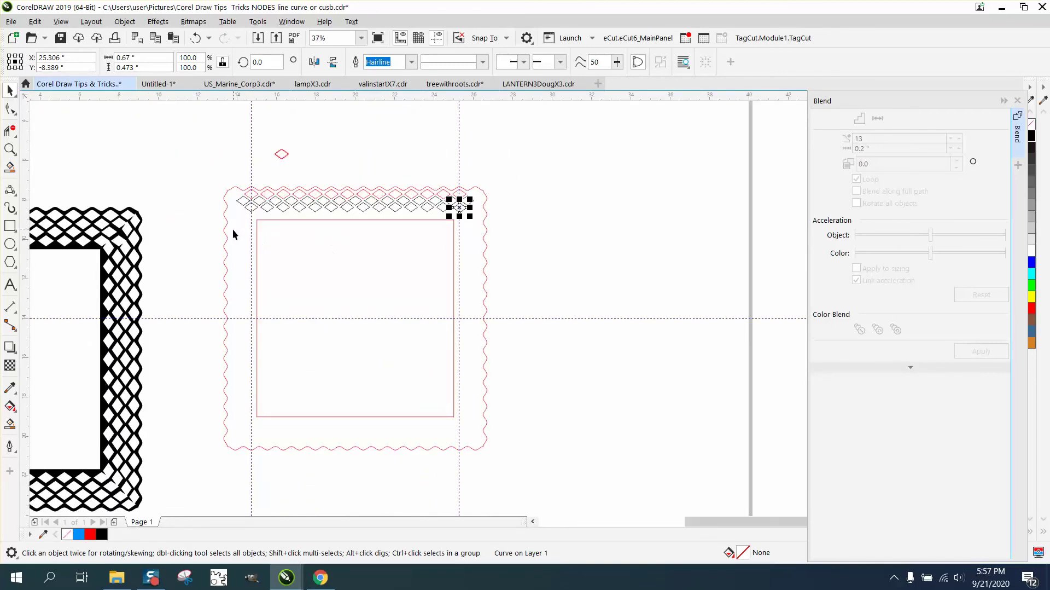
Zoom in on the diamond band and begin marquee-selecting the lower row
left_click(10, 151)
left_click_drag(234, 203, 569, 281)
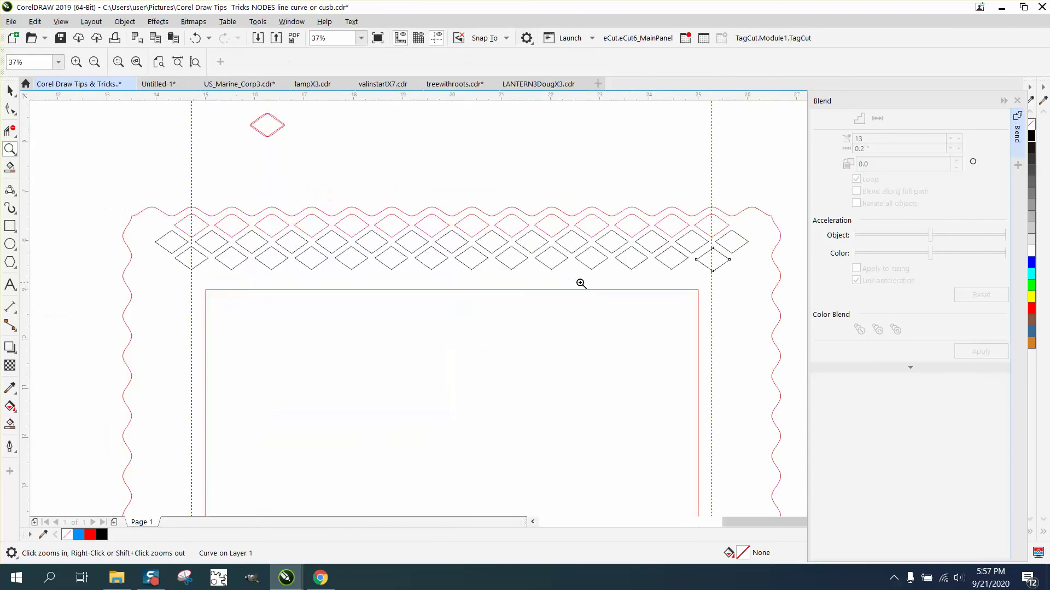
left_click(8, 94)
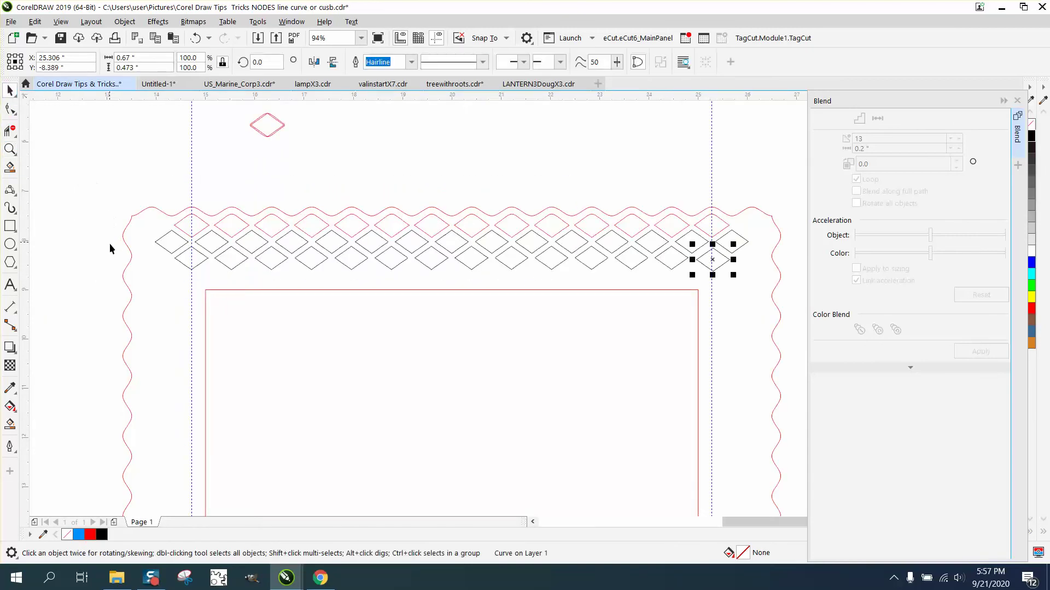
left_click_drag(109, 244, 520, 283)
Group the 14 lower-row diamonds and drag an offset copy of the row beneath it
left_click_drag(708, 283, 742, 284)
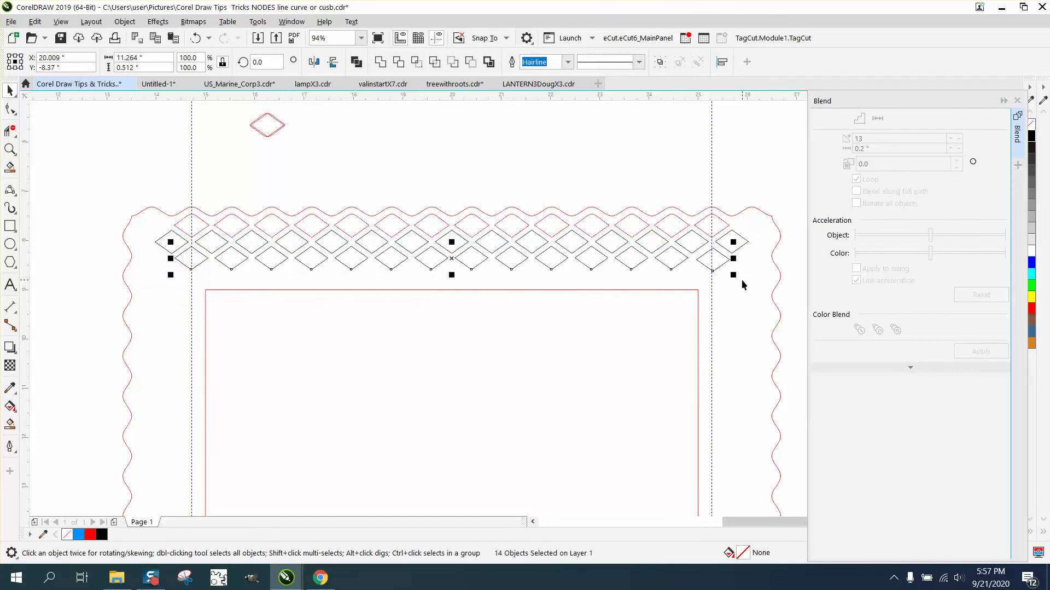
key("ctrl+g")
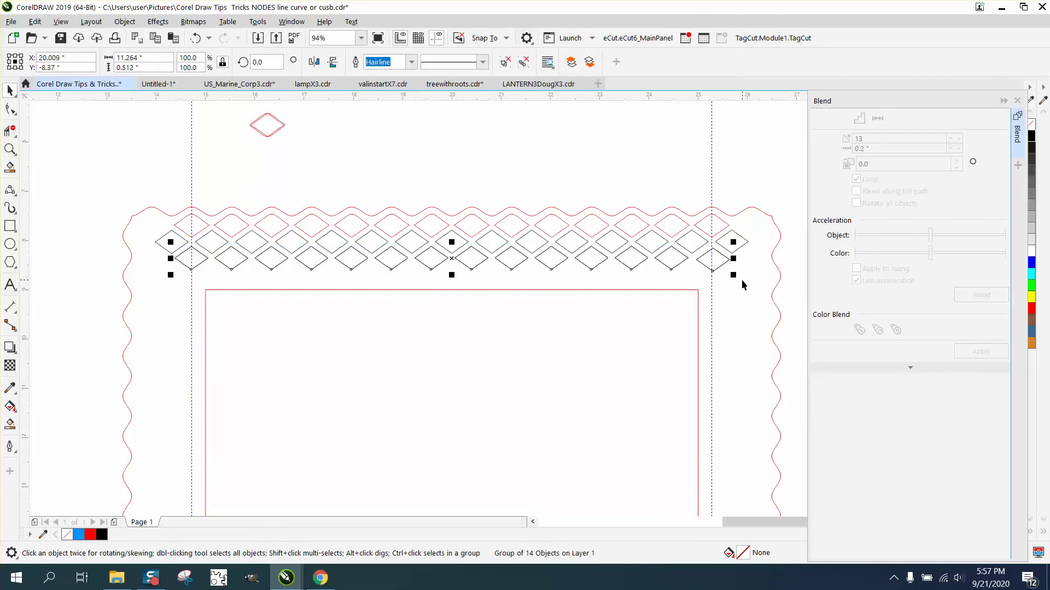
left_click_drag(455, 261, 479, 280)
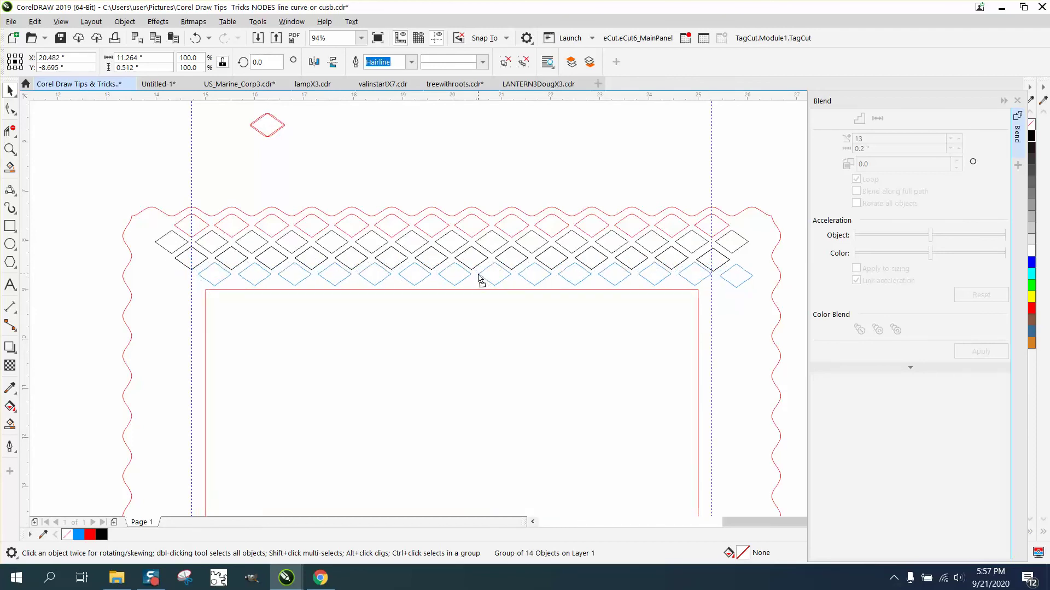
Add a vertical guide through the diamond tips and line the new row up with it
left_click(10, 148)
left_click_drag(386, 221, 547, 330)
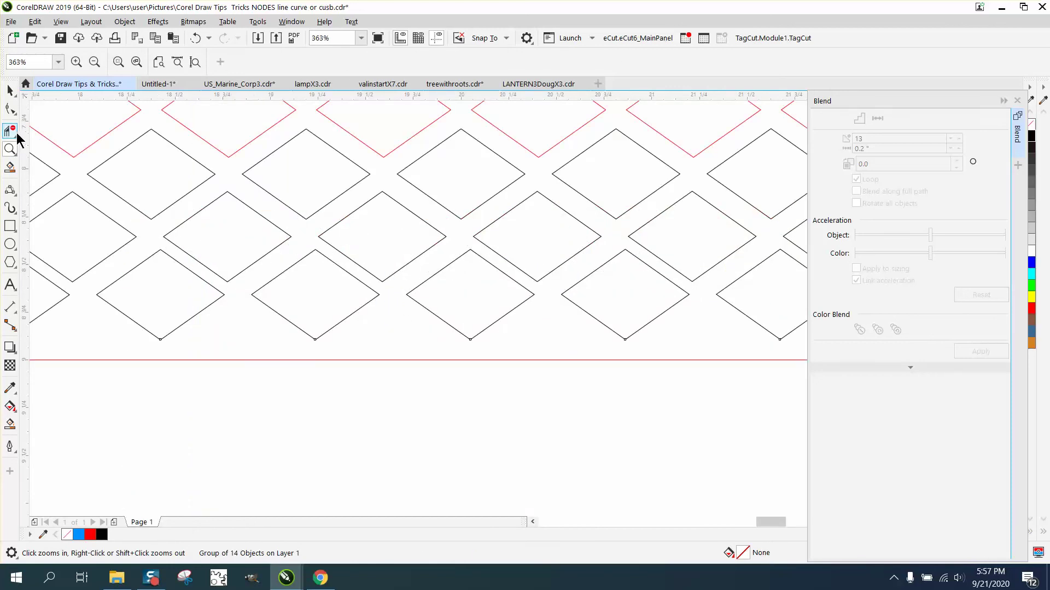
left_click_drag(23, 137, 307, 223)
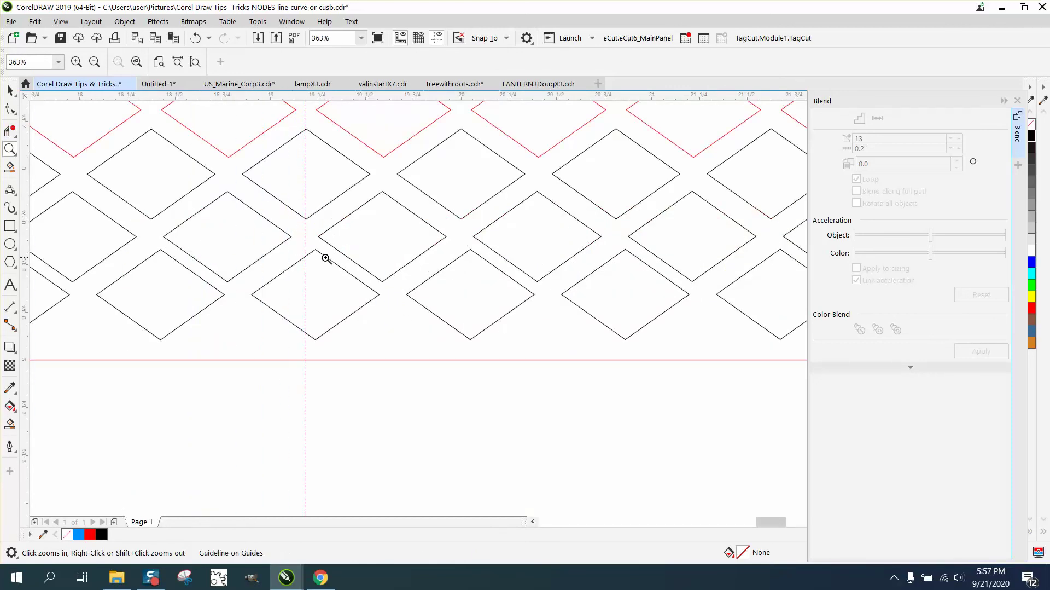
left_click(13, 96)
left_click(10, 90)
left_click_drag(337, 266, 307, 252)
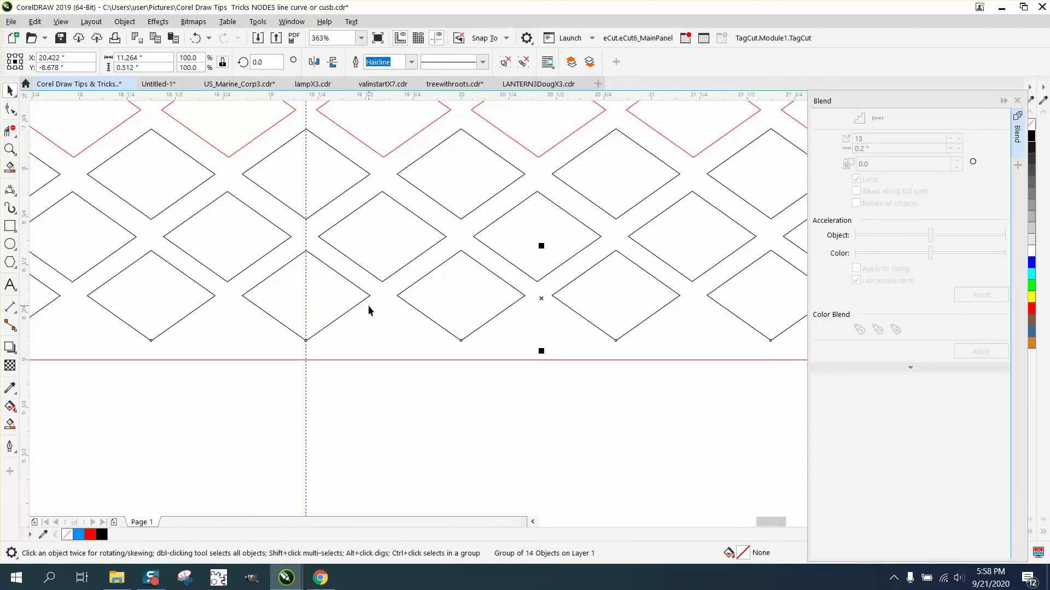
key("Down")
key("Up")
Set the nudge distance to 0.01 inch and nudge the new row down 0.02 inch
left_click(379, 340)
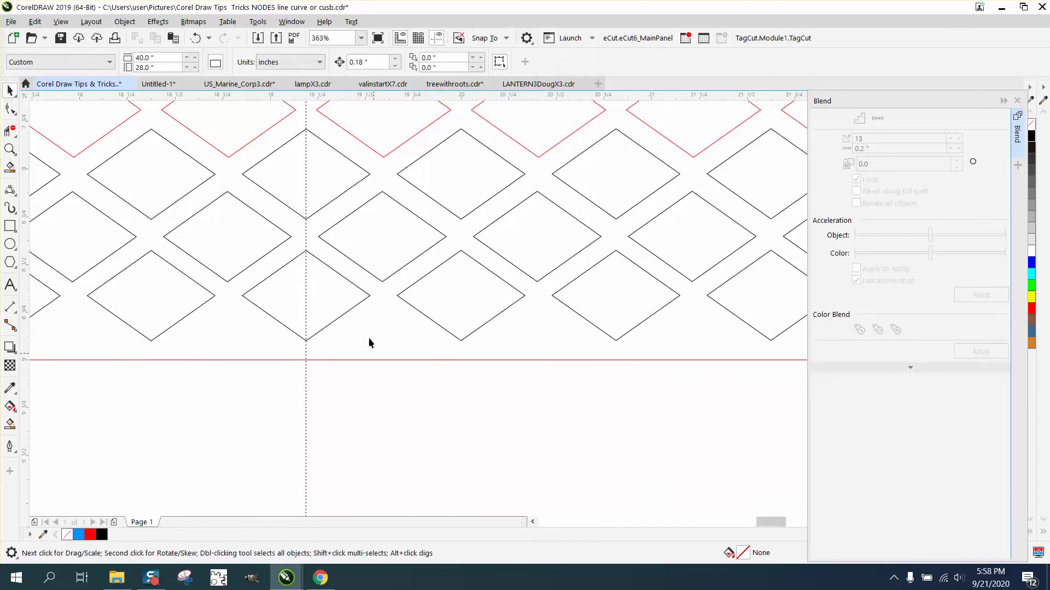
left_click(361, 61)
type(".")
left_click(333, 268)
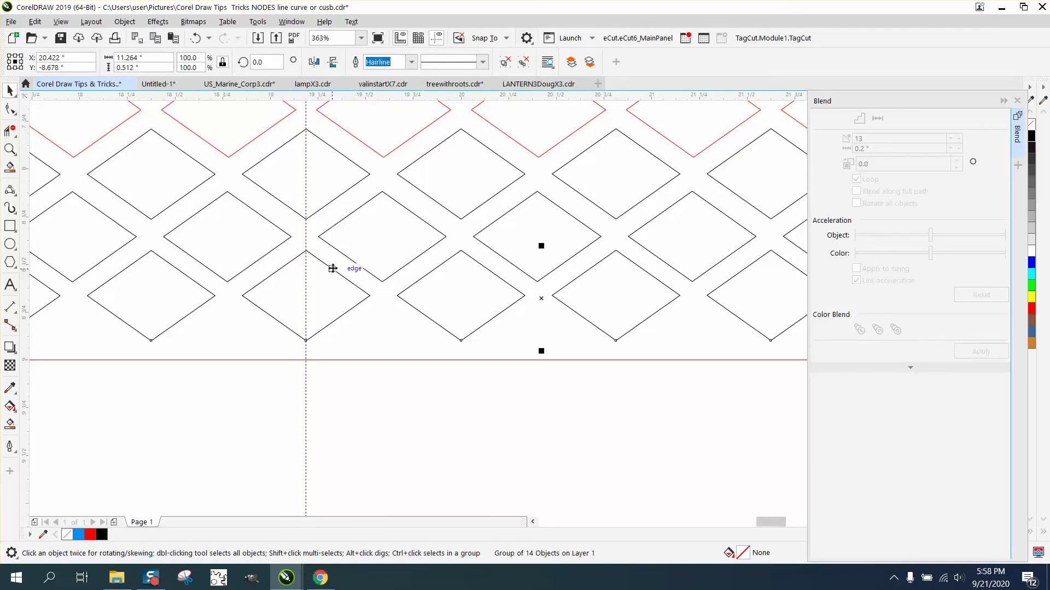
key("Down")
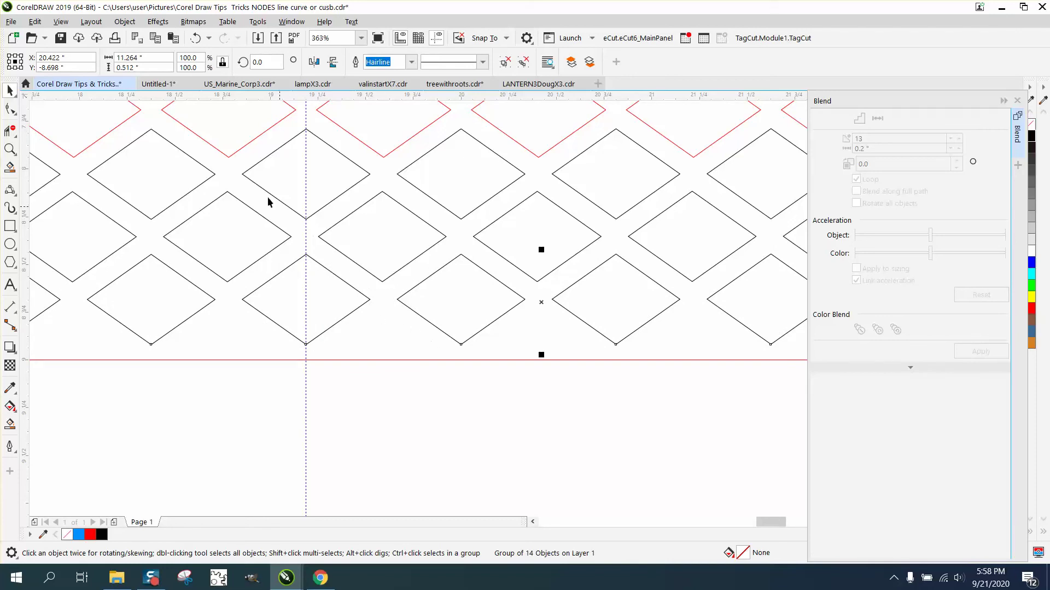
scroll(375, 393, "down", 5)
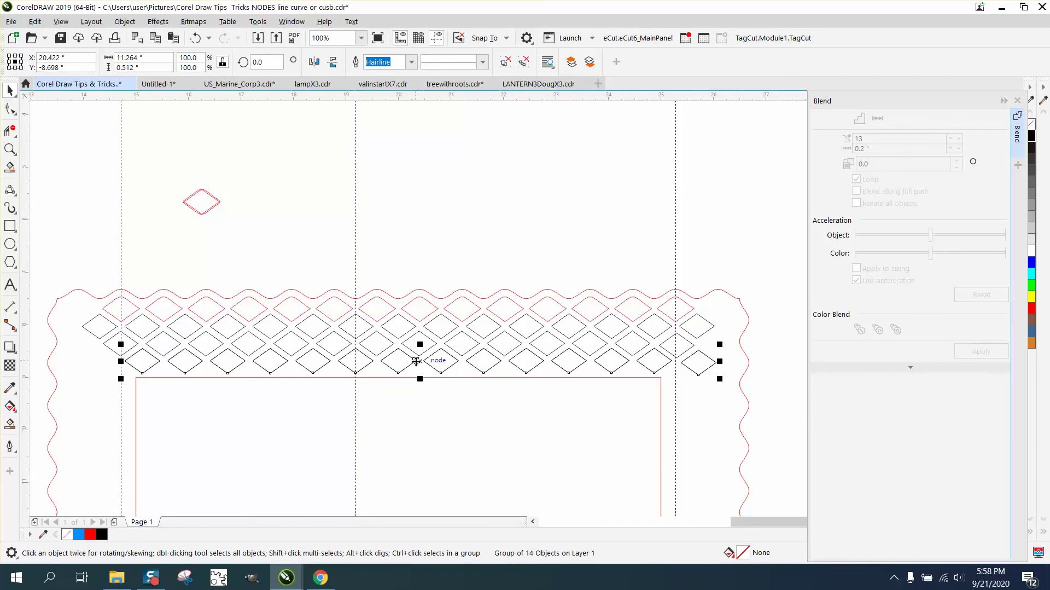
Drag a fourth copy of the row to the bottom and align it to the moved guide at X 20.006 inches
mouse_move(418, 361)
left_mouse_down()
mouse_move(429, 388)
mouse_move(399, 383)
left_mouse_up()
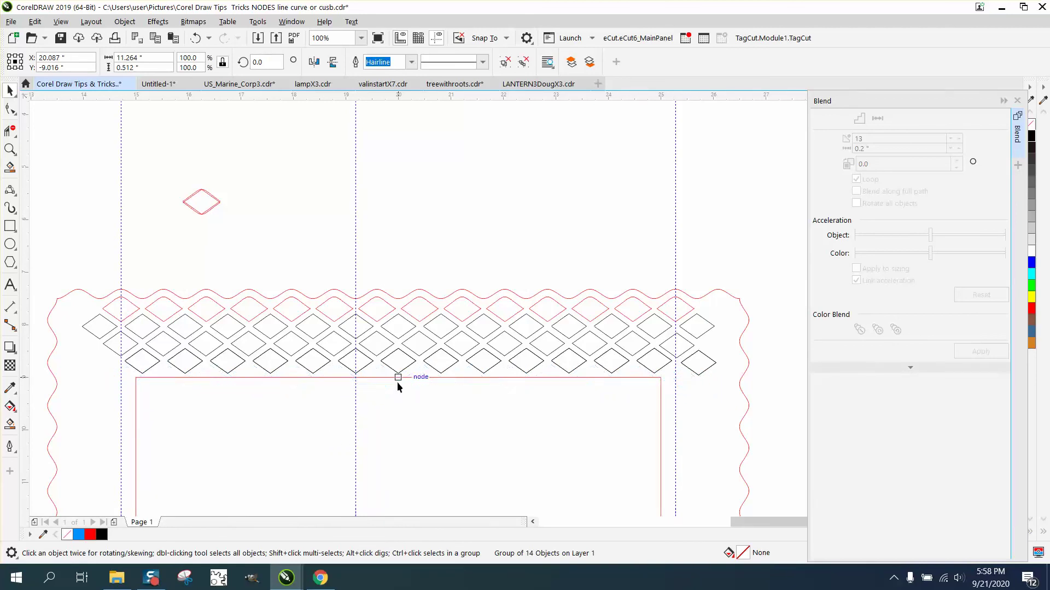
left_click(9, 149)
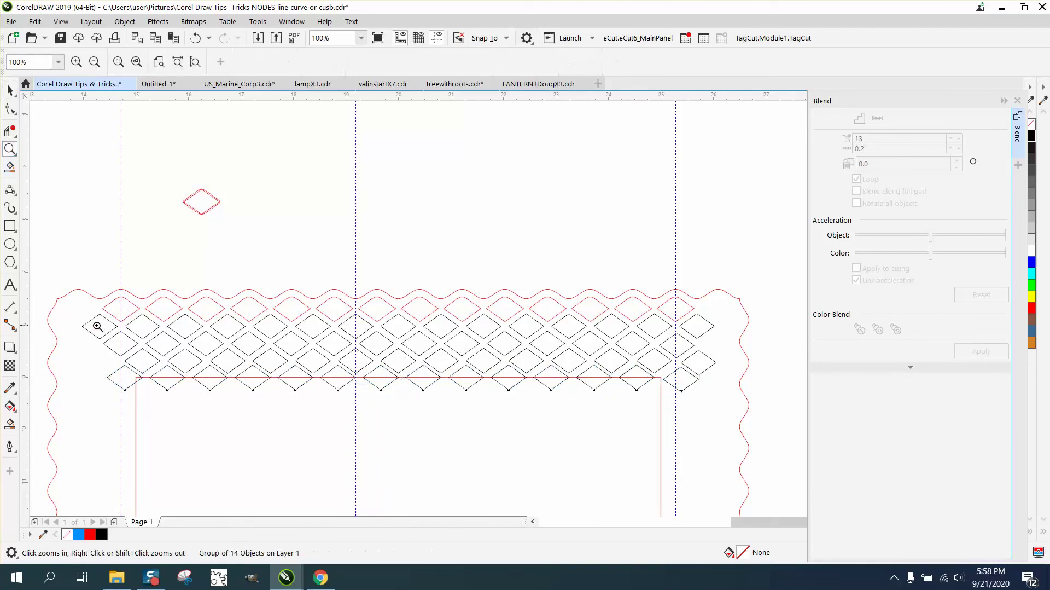
left_click_drag(99, 324, 724, 446)
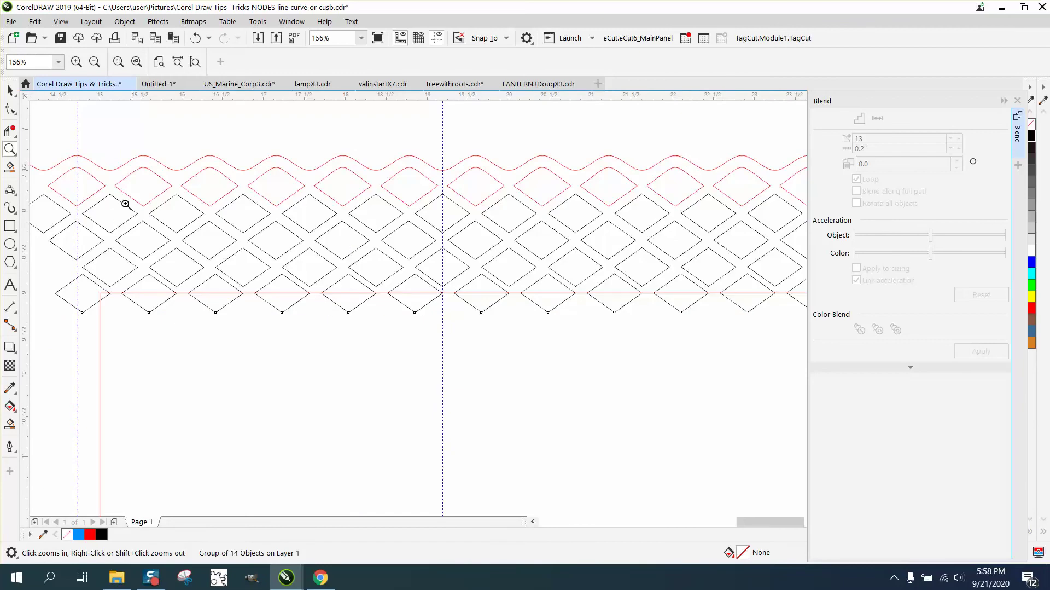
left_click(9, 91)
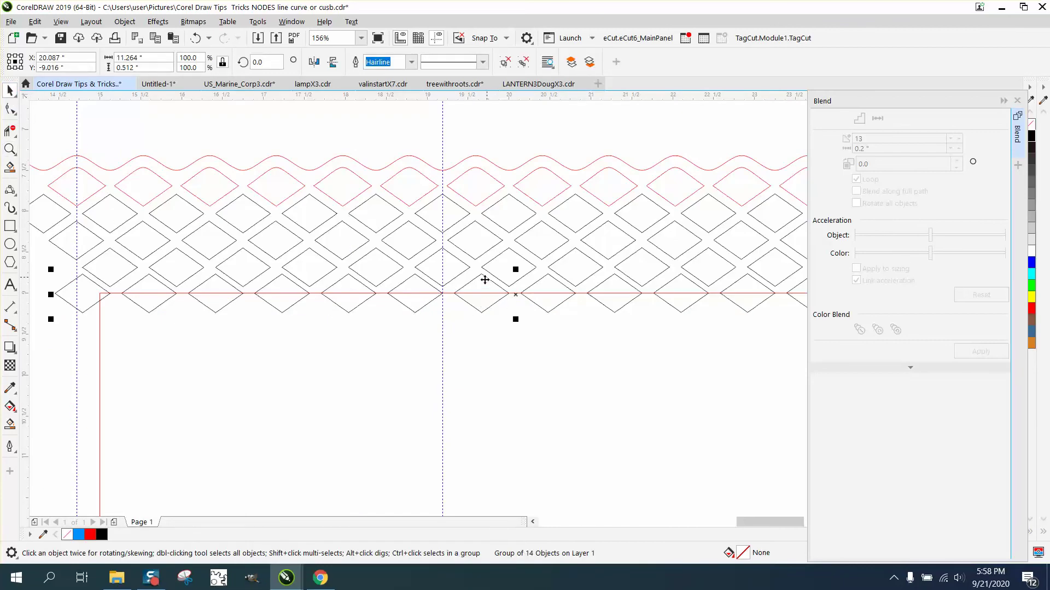
left_click_drag(443, 274, 488, 284)
left_click(487, 283)
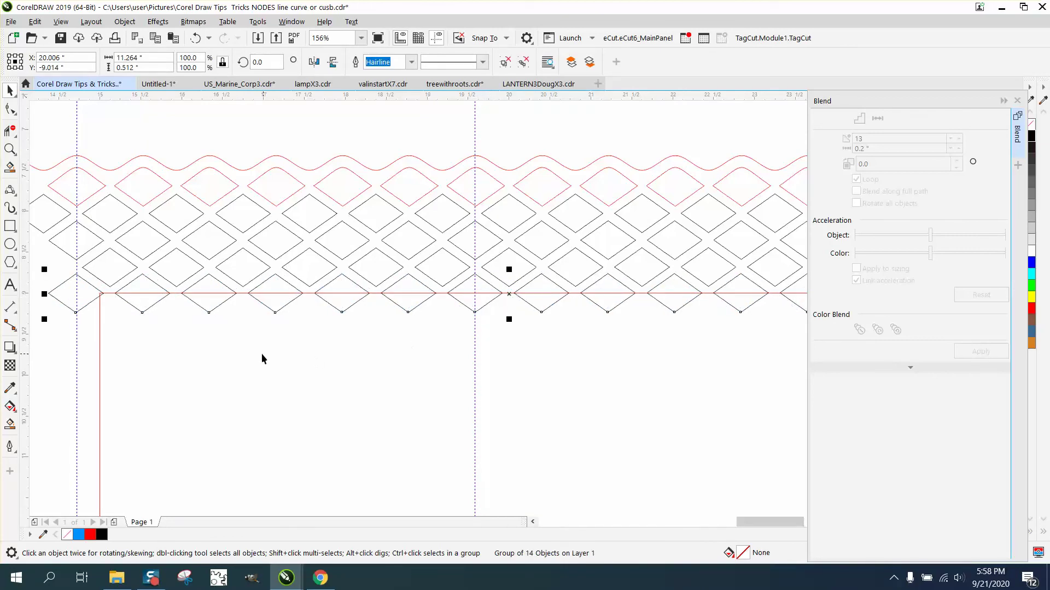
Trim the bottom diamonds' lower halves and the corner end segments with Virtual Segment Delete
left_click(10, 130)
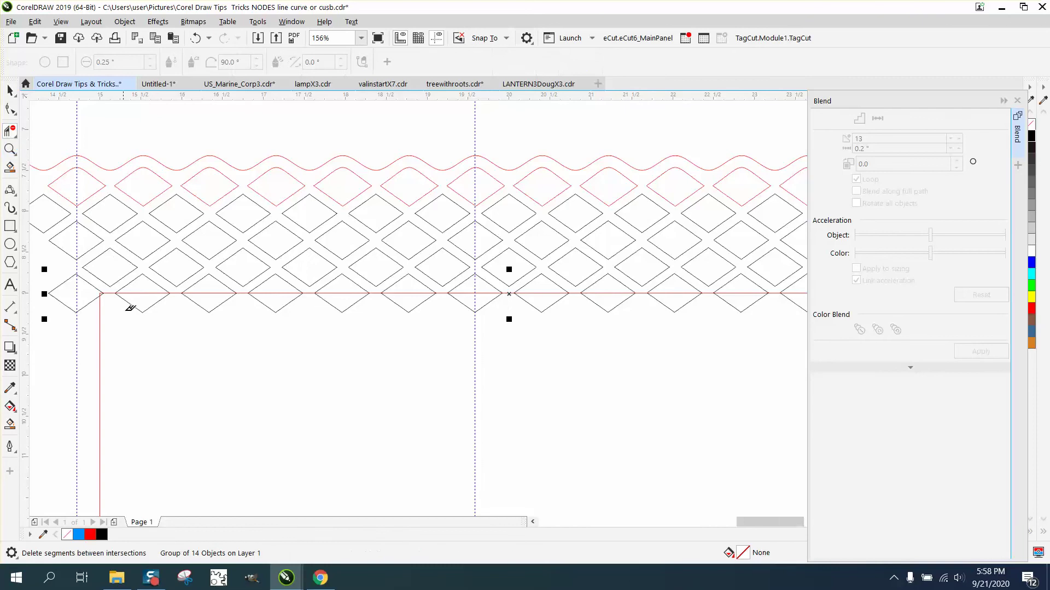
mouse_move(125, 299)
left_mouse_down()
mouse_move(579, 312)
mouse_move(504, 317)
mouse_move(670, 334)
left_mouse_up()
scroll(493, 324, "down", 2)
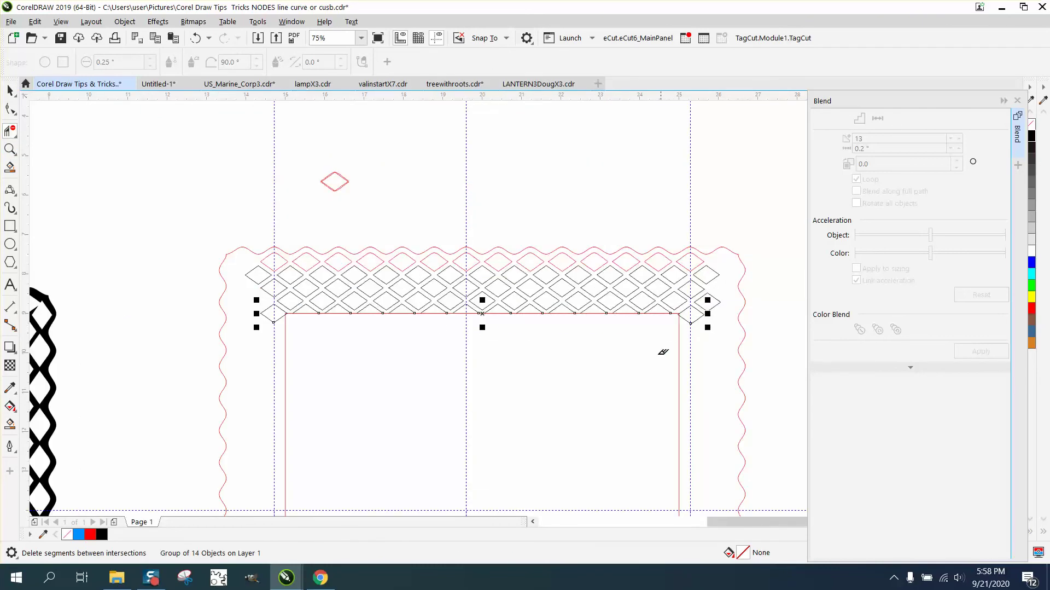
left_click(266, 307)
left_click(282, 315)
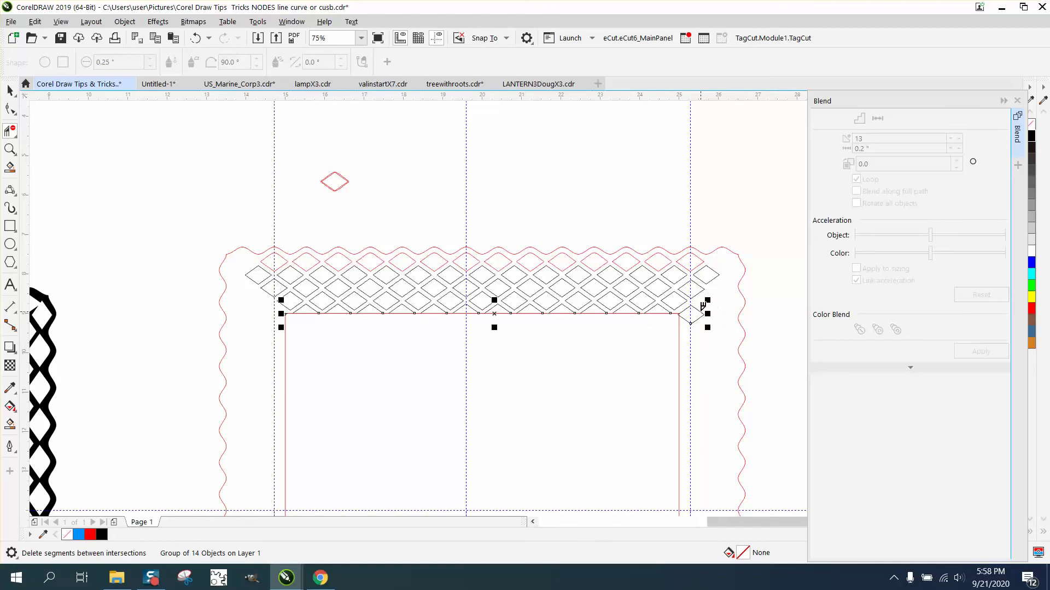
left_click(702, 305)
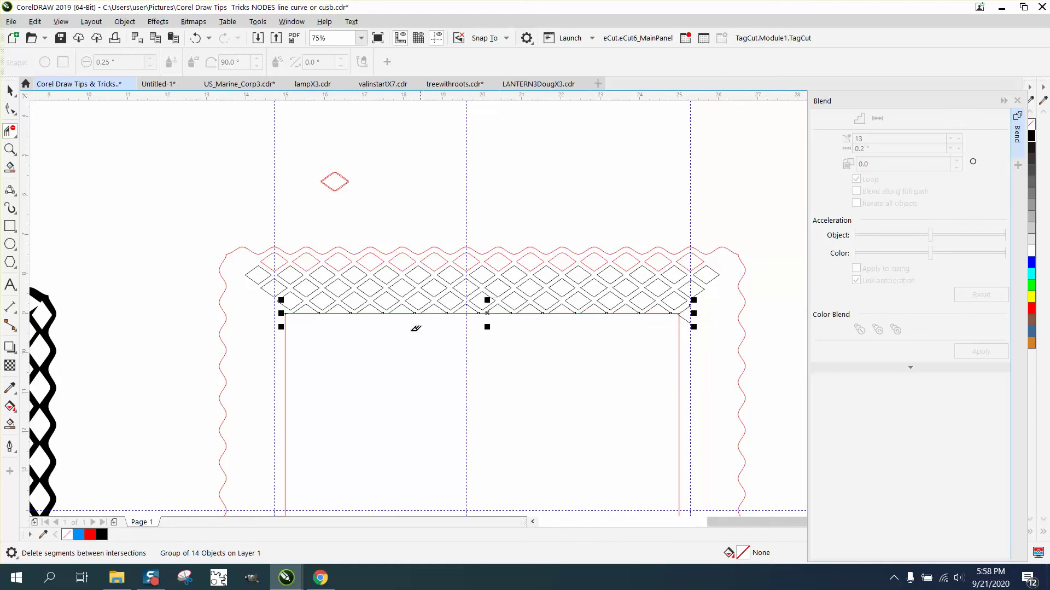
Select the bottom row group and delete the stray segment left at its right end
left_click(10, 90)
left_click(260, 274)
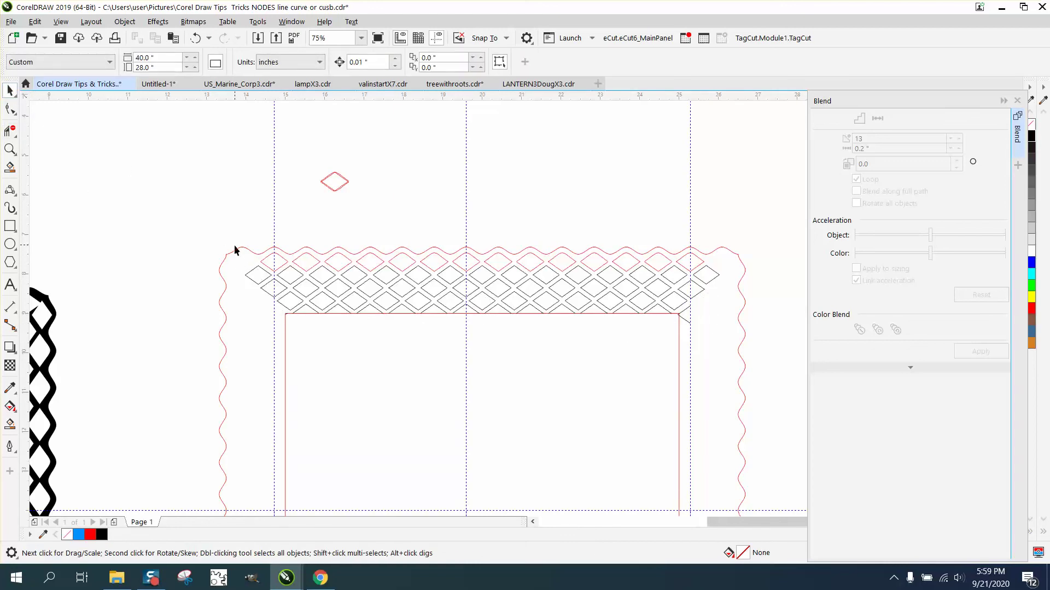
left_click_drag(236, 245, 662, 343)
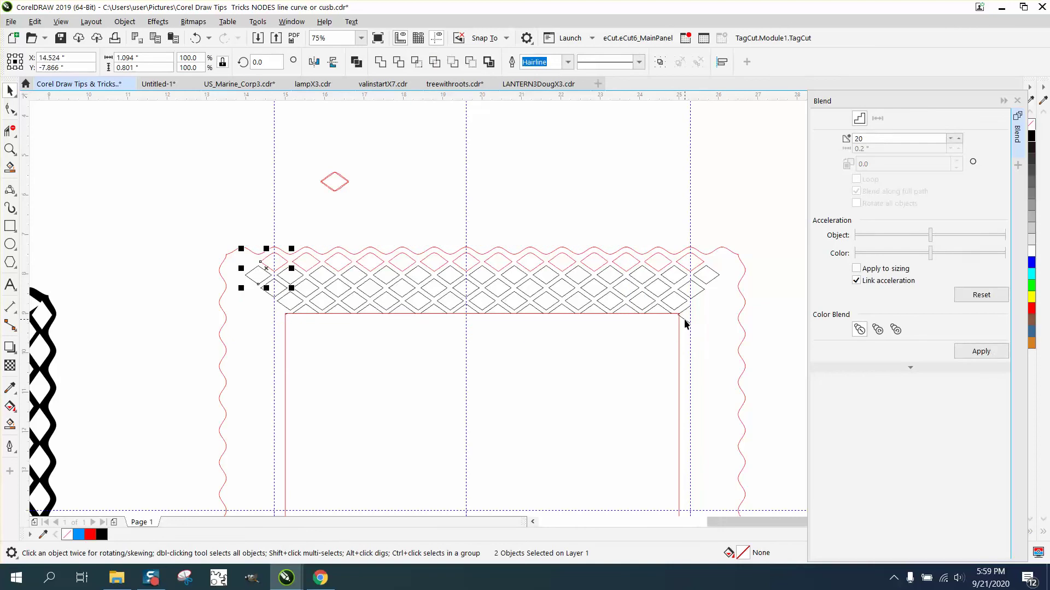
left_click(684, 321)
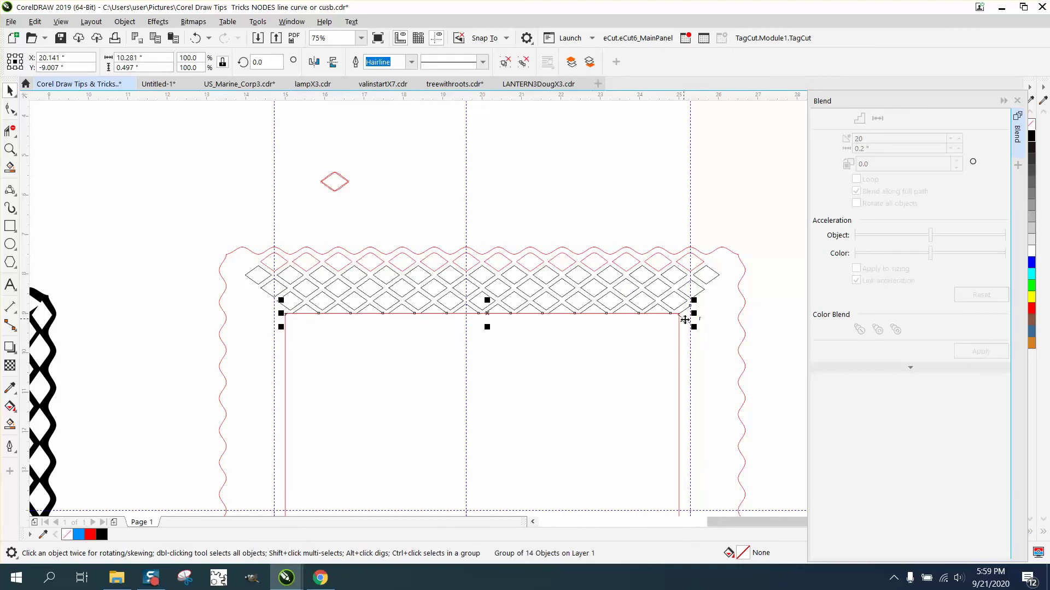
left_click(10, 130)
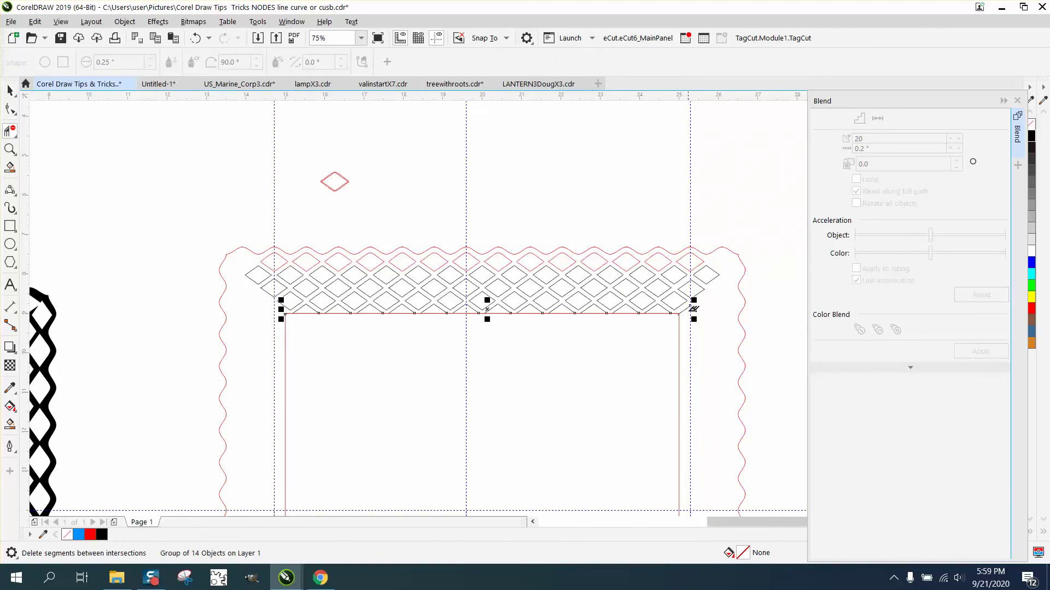
left_click(688, 303)
left_click(10, 90)
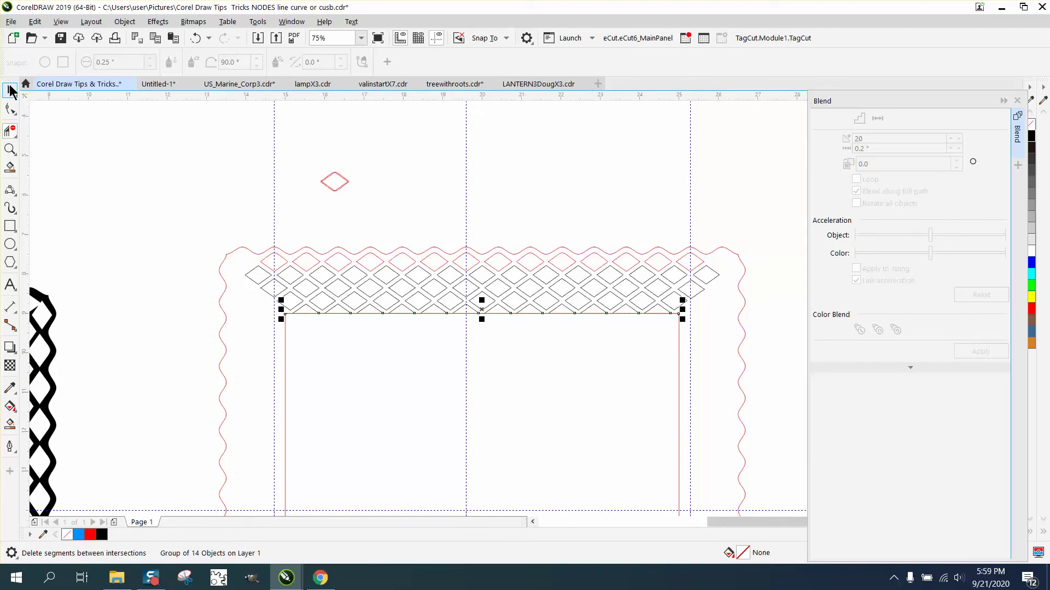
scroll(90, 133, "down", 2)
scroll(418, 244, "down", 2)
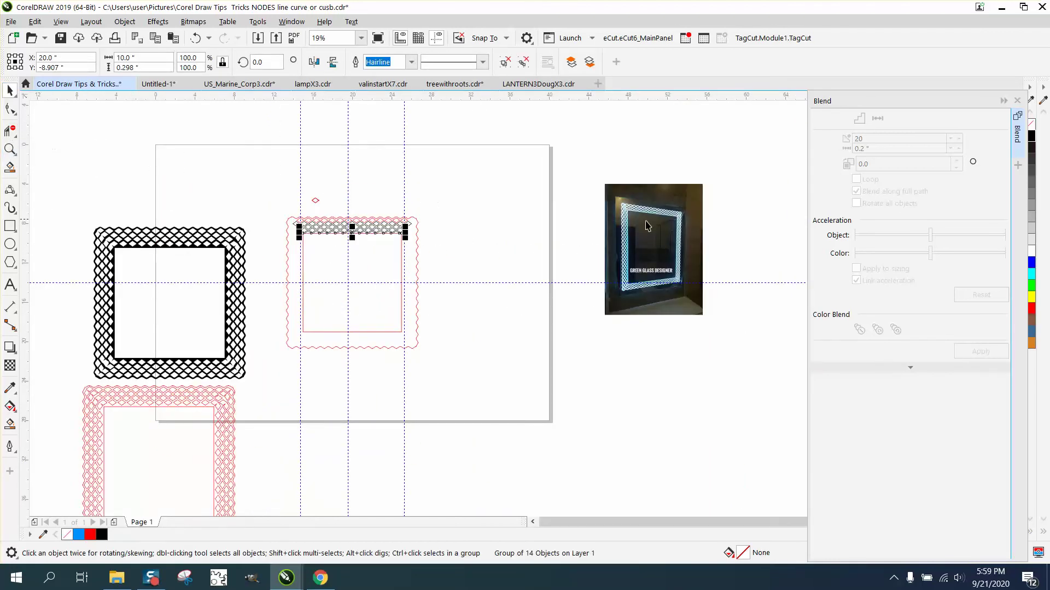
left_click(10, 149)
left_click_drag(614, 184, 681, 226)
scroll(376, 281, "down", 10)
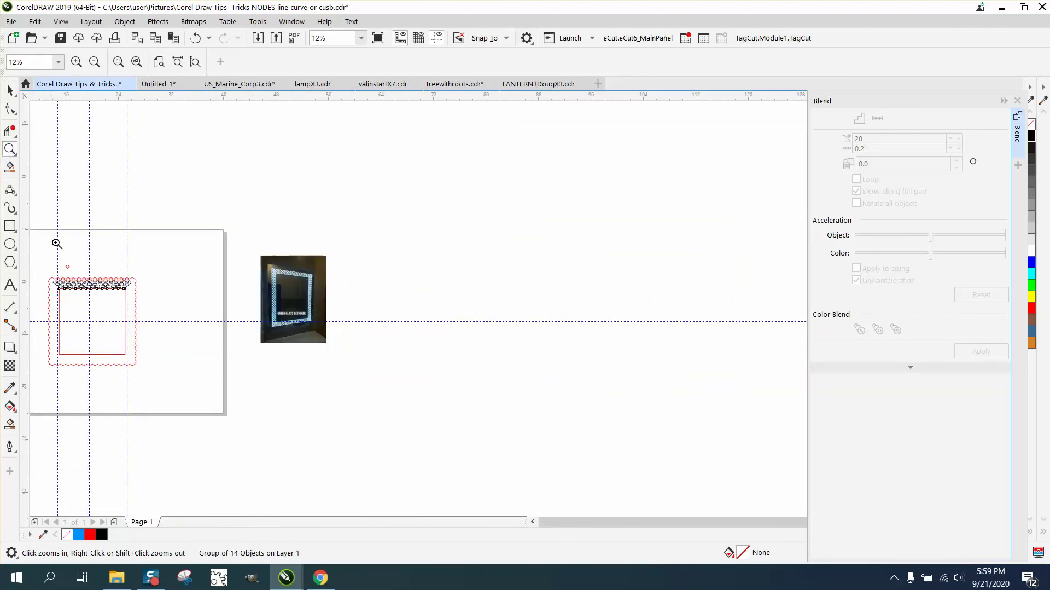
scroll(181, 326, "up", 5)
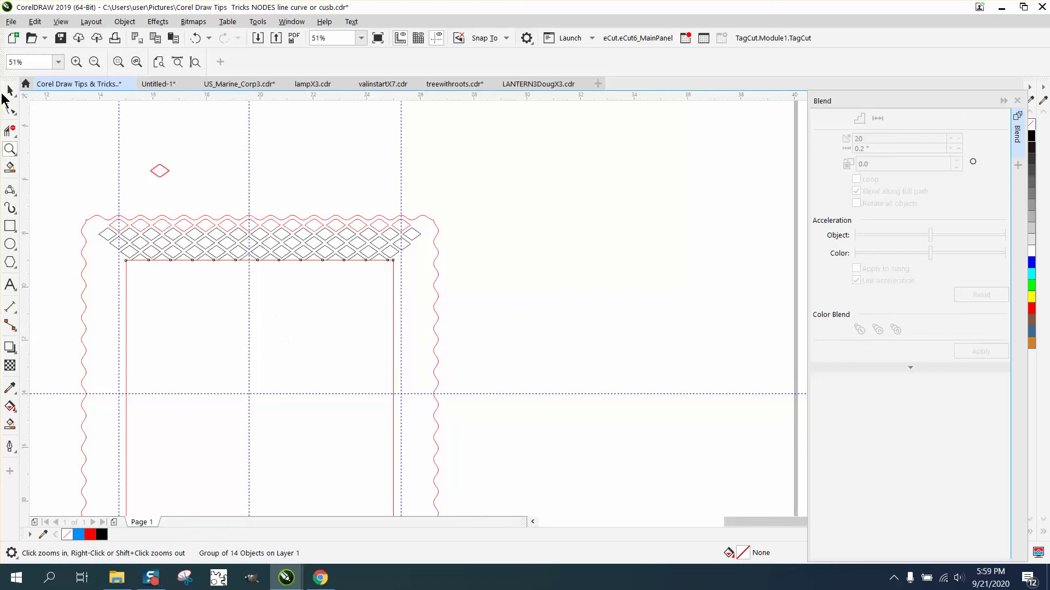
left_click(10, 91)
Unlock the wavy border curve and undo an accidental drag of it
left_click(304, 175)
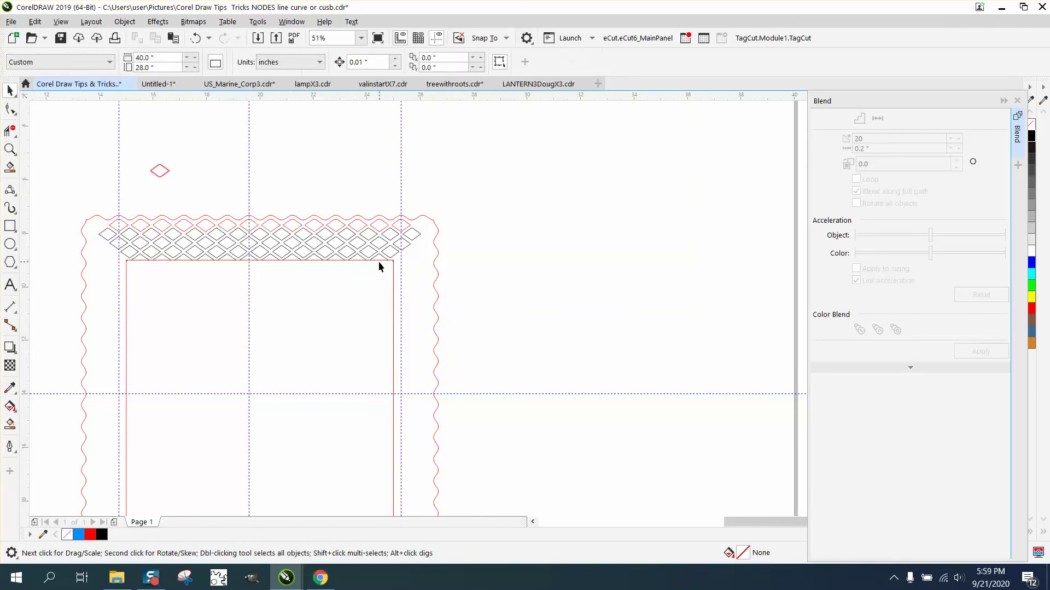
left_click(394, 265)
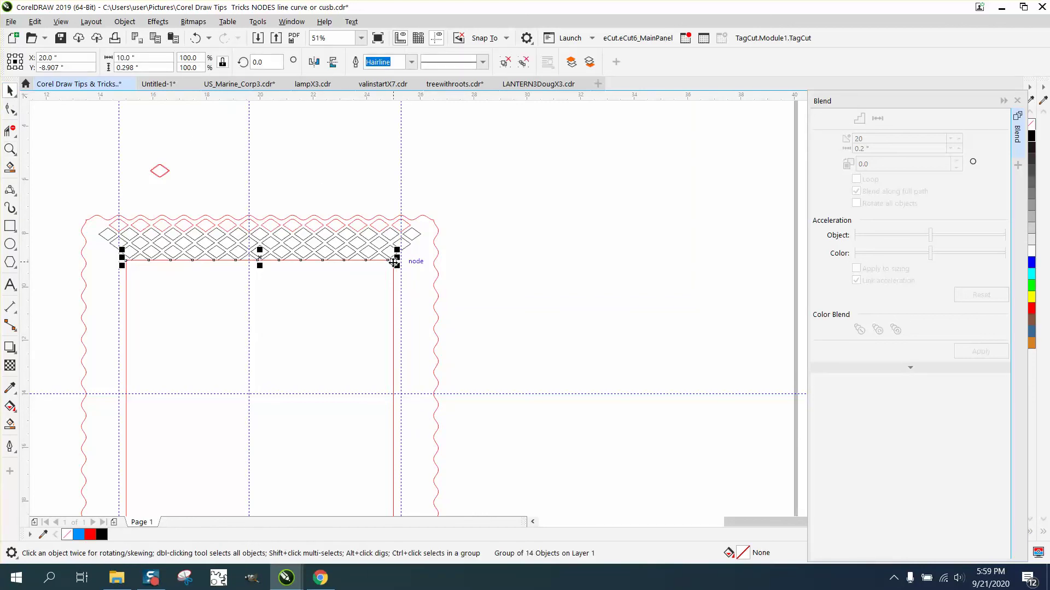
left_click(393, 277)
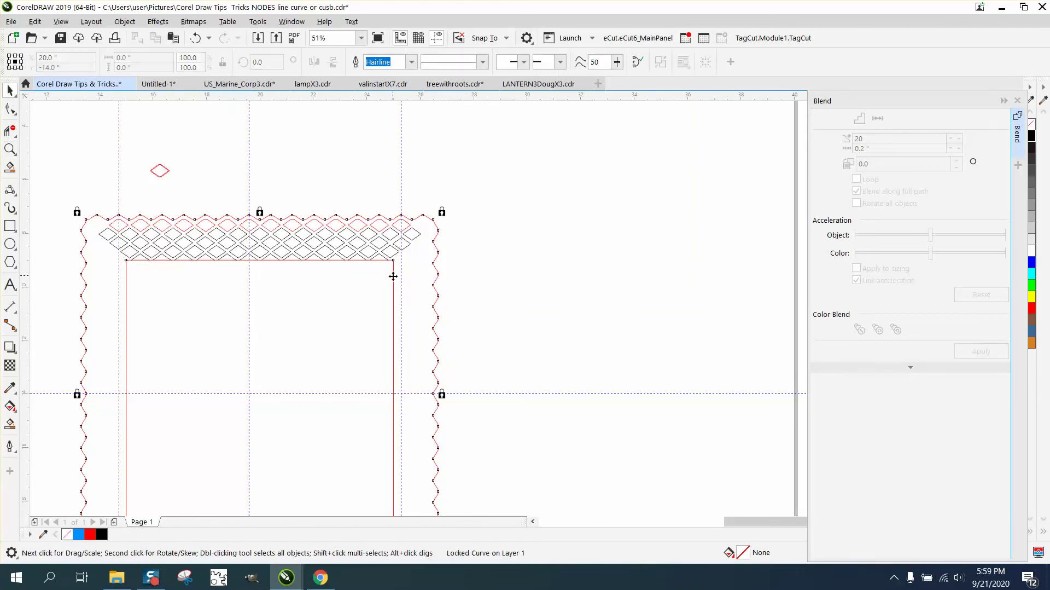
left_click(125, 21)
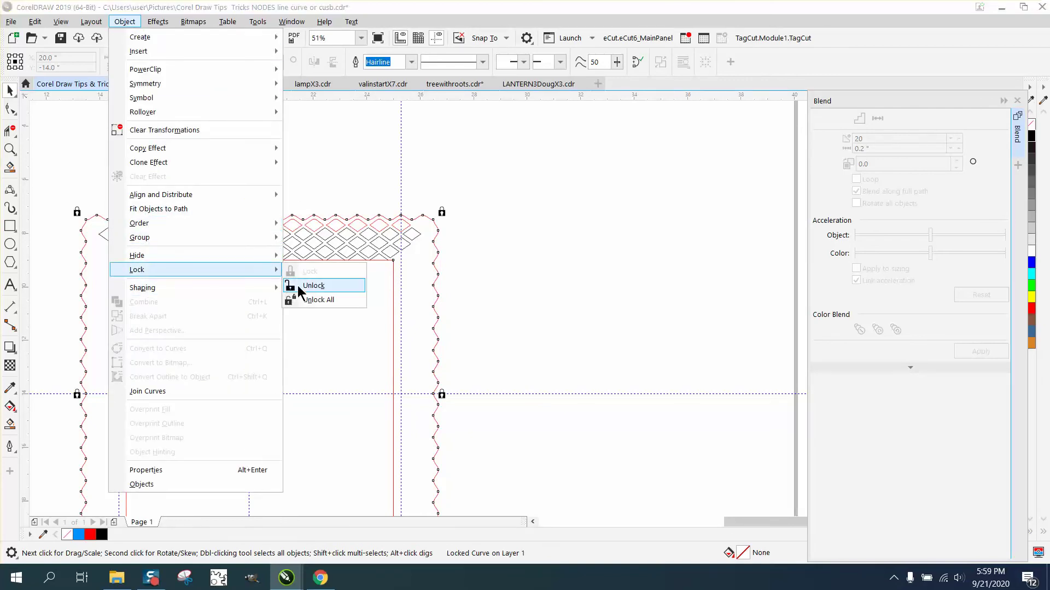
left_click(298, 284)
left_click(387, 256)
left_click(392, 261)
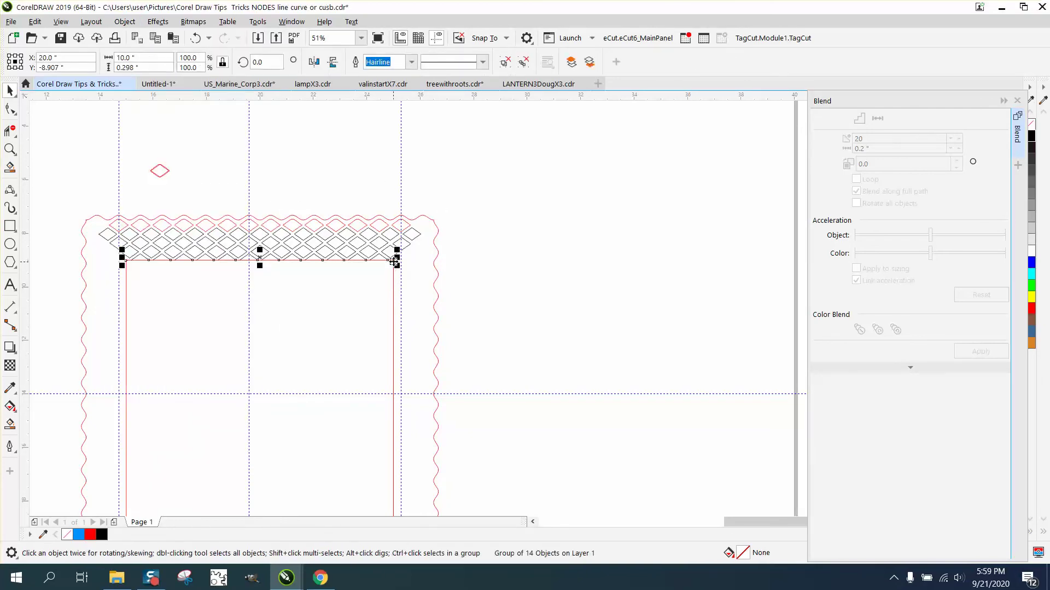
left_click(393, 282)
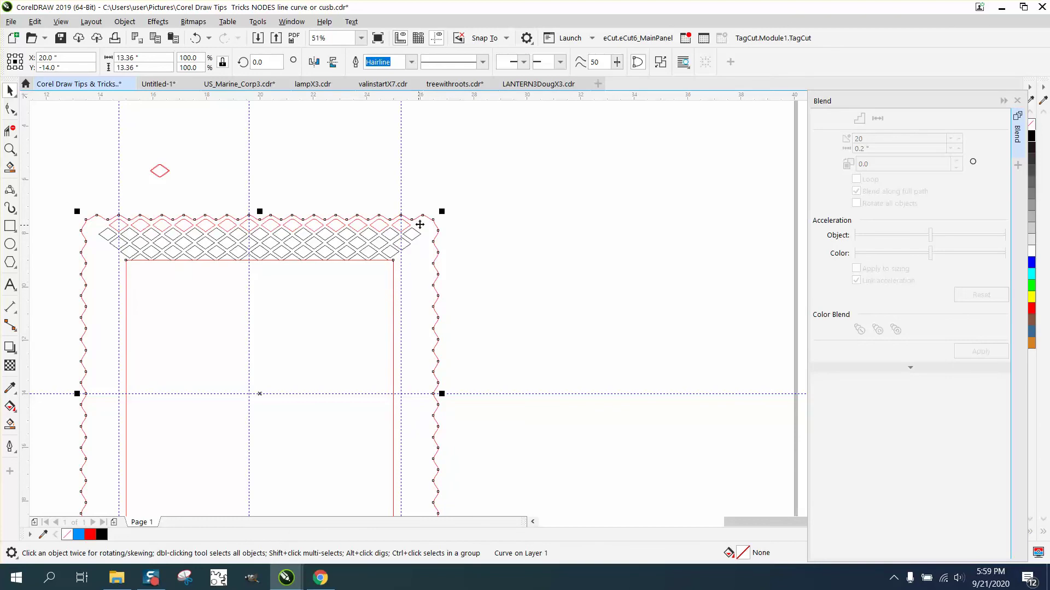
left_click(412, 285)
left_click(394, 288)
left_click_drag(394, 289, 609, 297)
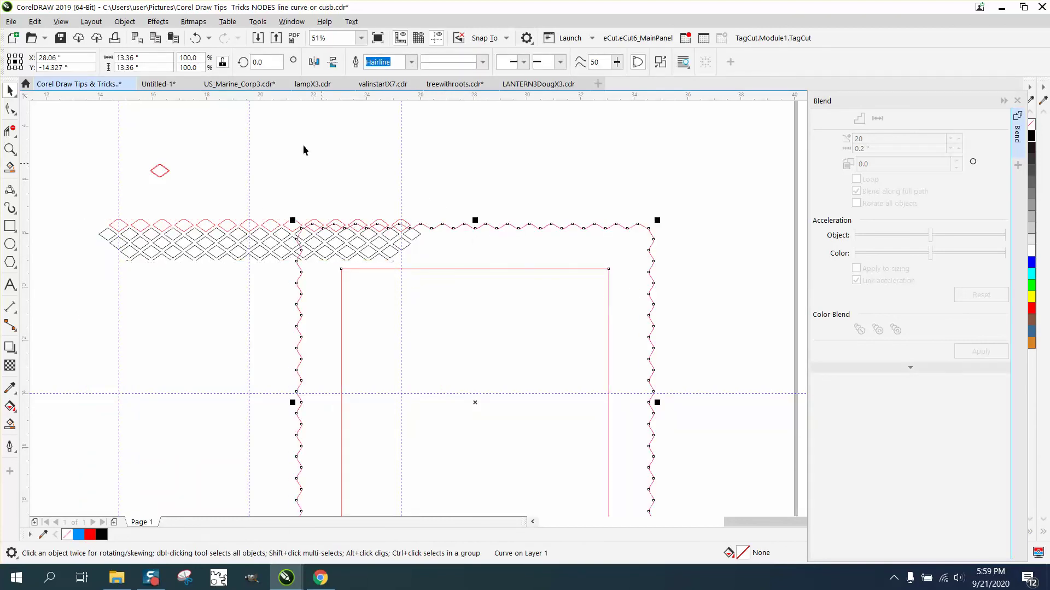
left_click(196, 38)
Break the border curve apart and resize the inner square to 9.75 inches wide
left_click(125, 21)
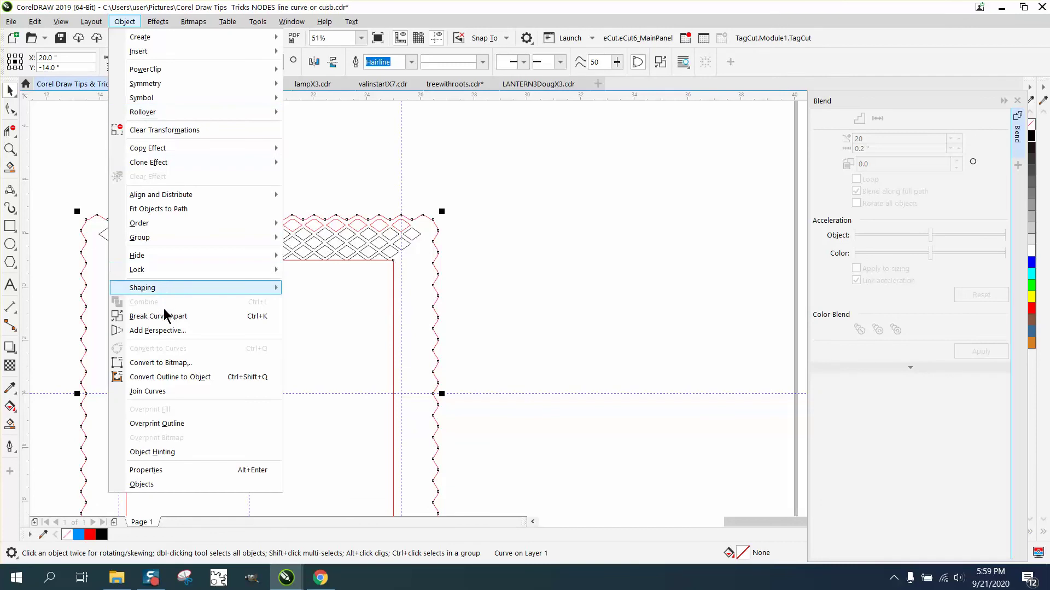
left_click(181, 316)
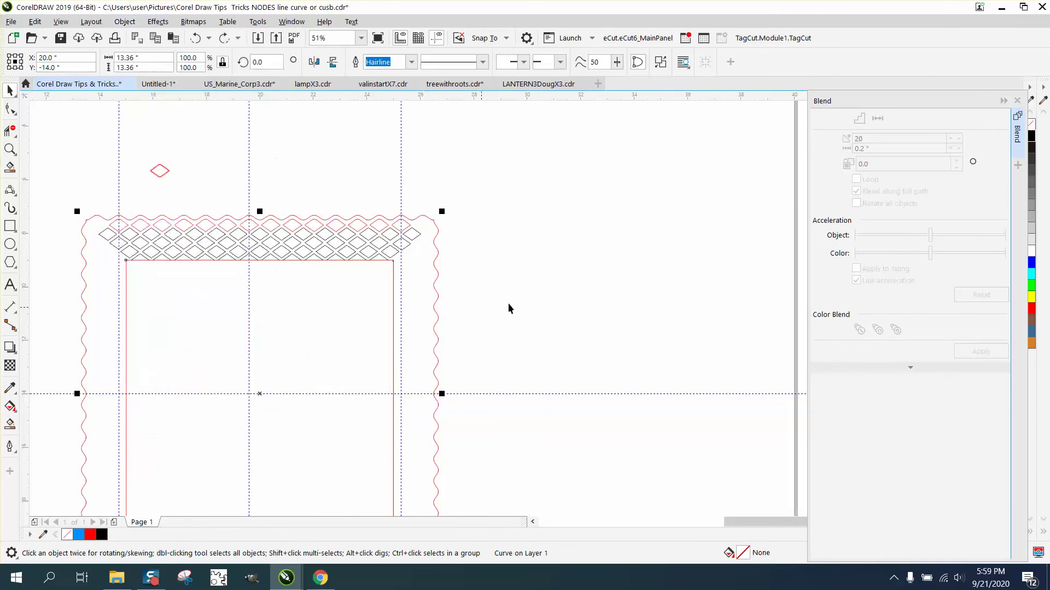
left_click(394, 273)
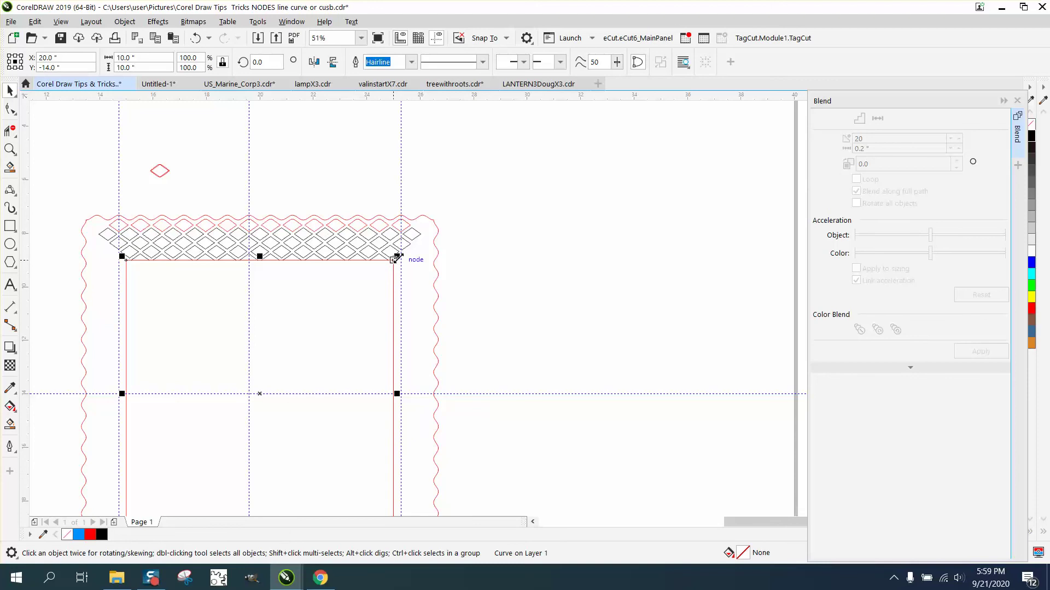
left_click(137, 58)
type("9.75")
key("Return")
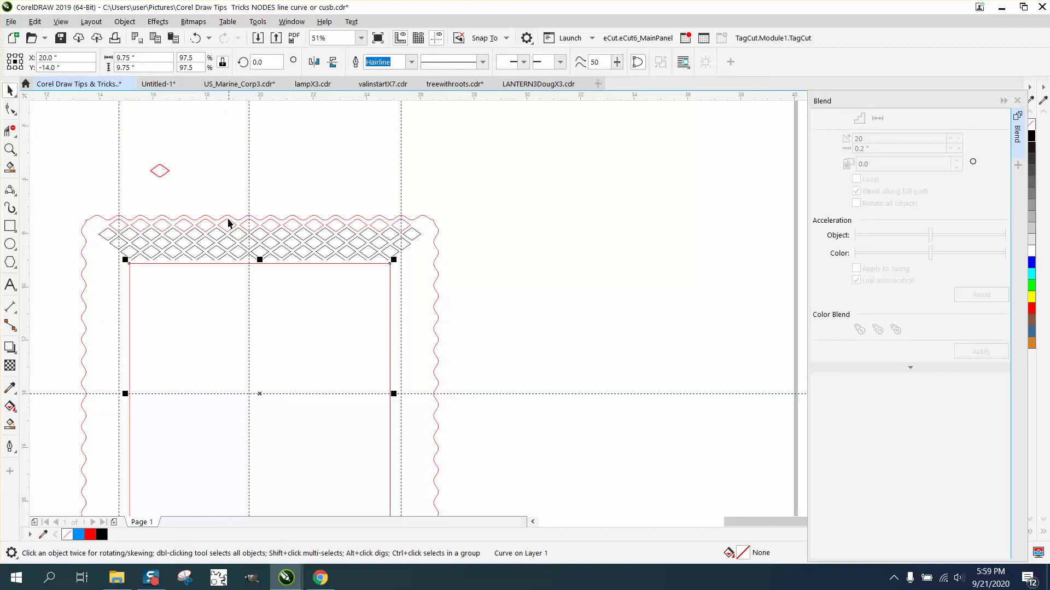
left_click(10, 149)
left_click_drag(107, 227, 415, 303)
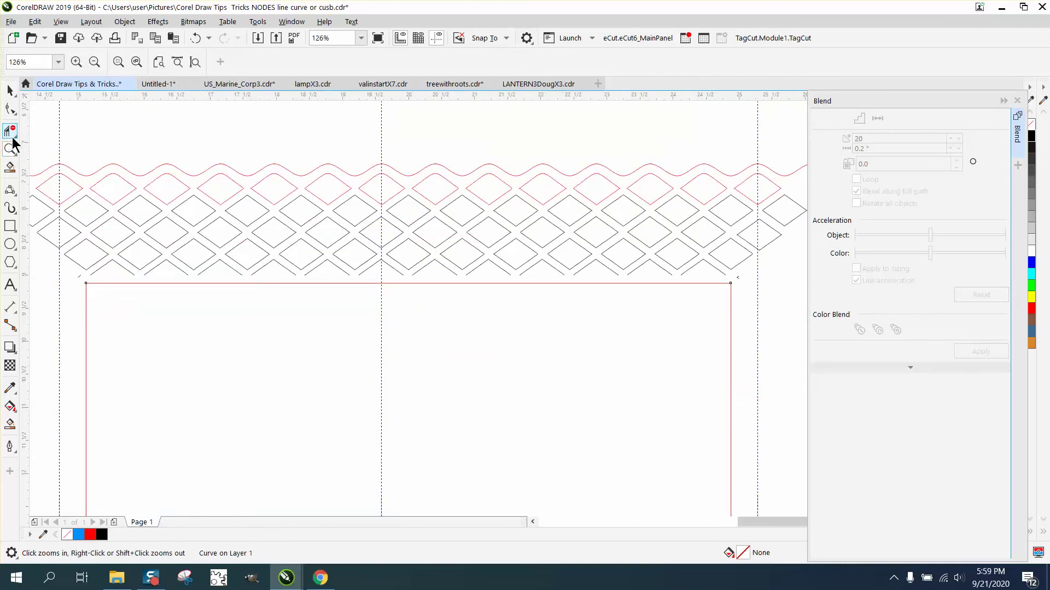
left_click(14, 195)
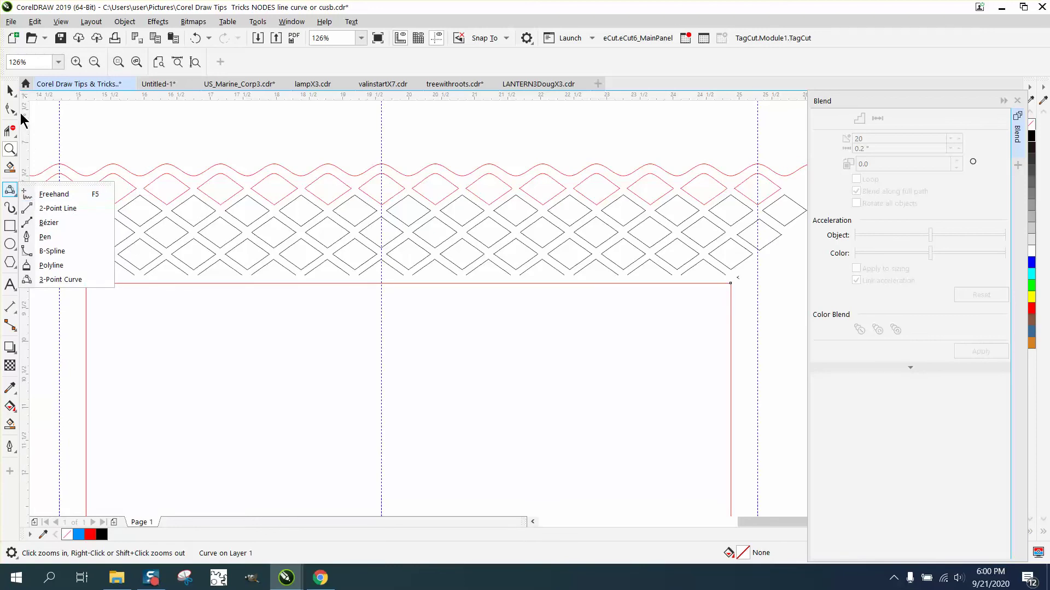
left_click(10, 90)
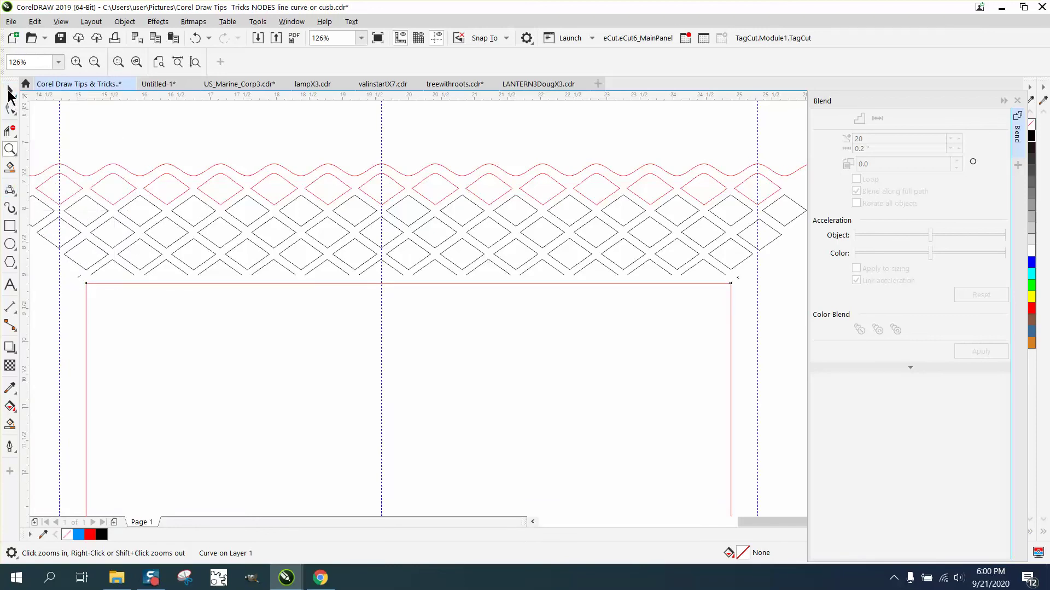
Undo the inner square's resize and Smart Fill the gap under the lattice's left end black
left_click(197, 38)
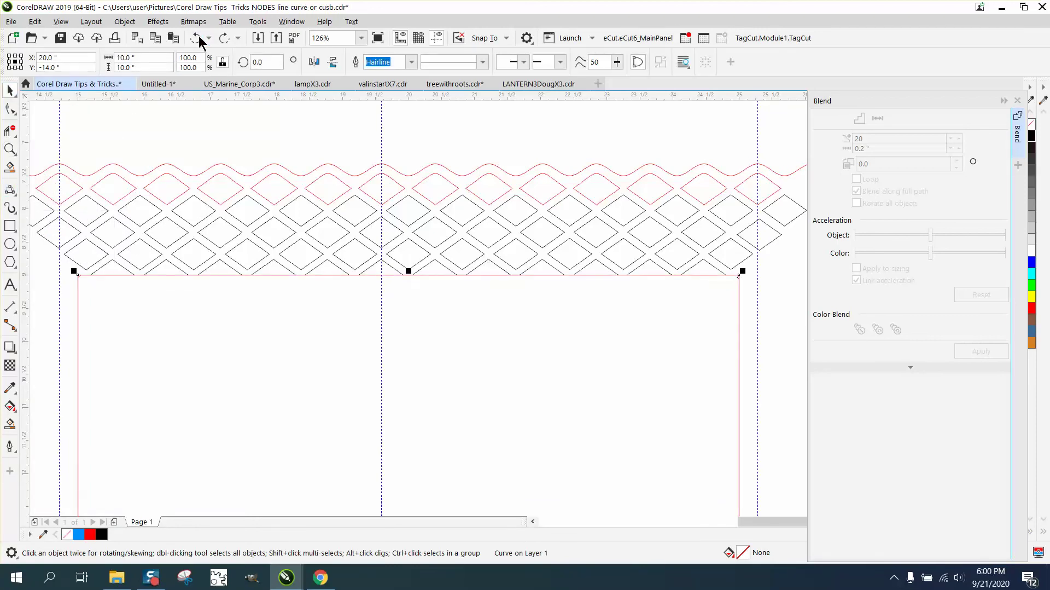
left_click(10, 423)
left_click(110, 274)
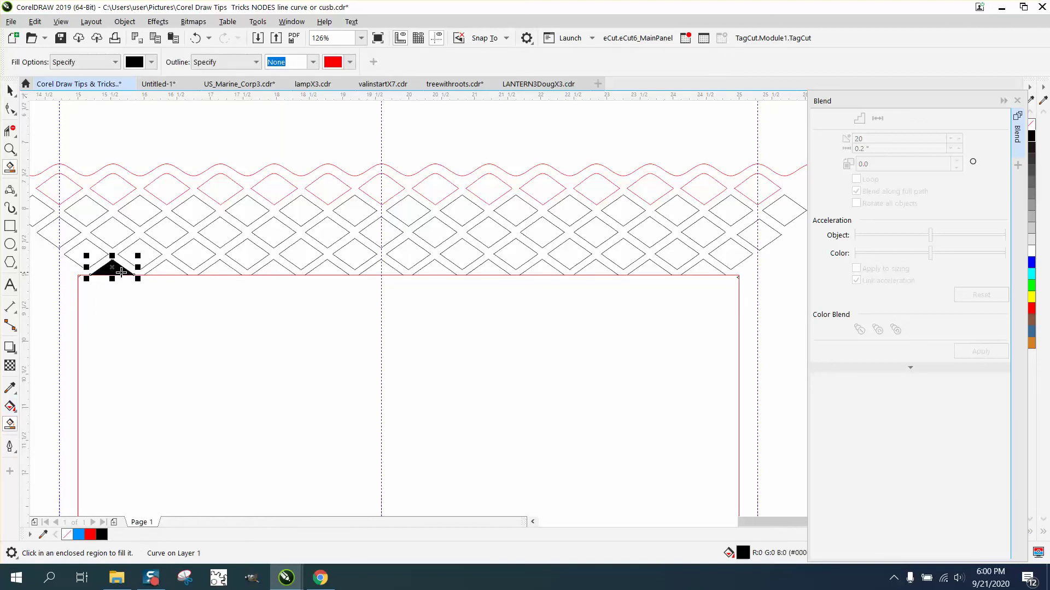
key("F4")
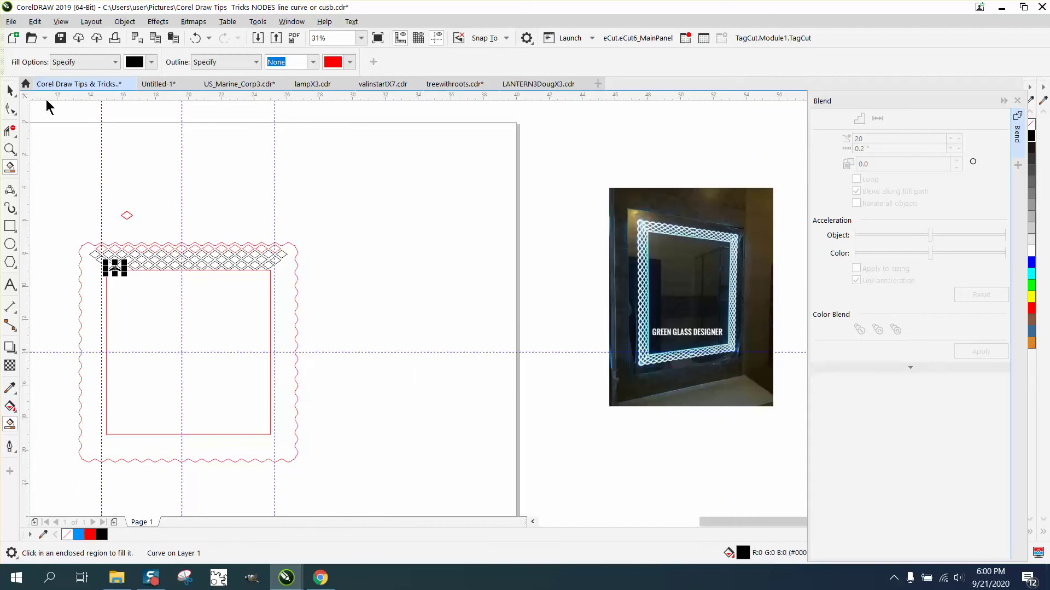
Set the nudge distance to 15 and nudge the black triangle 15 inches to the right
left_click(9, 90)
left_click(146, 153)
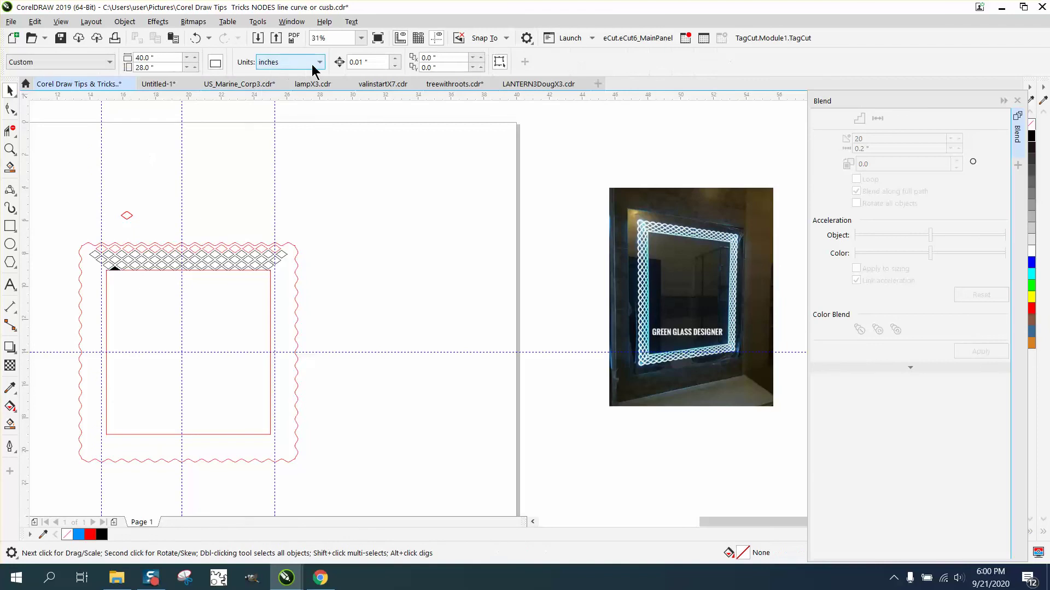
double_click(361, 62)
type("15")
left_click(115, 268)
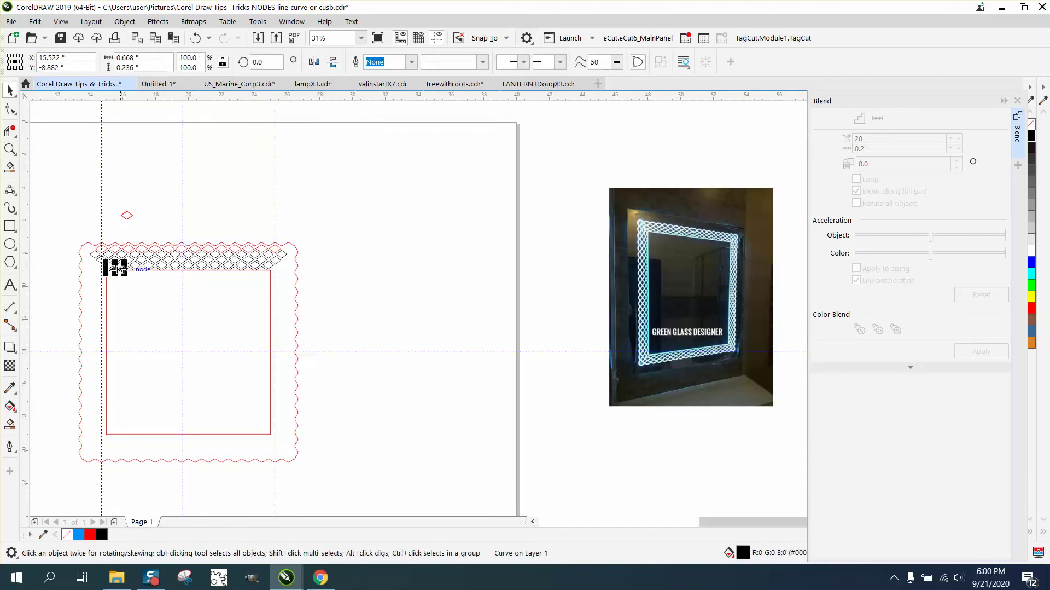
key("Right")
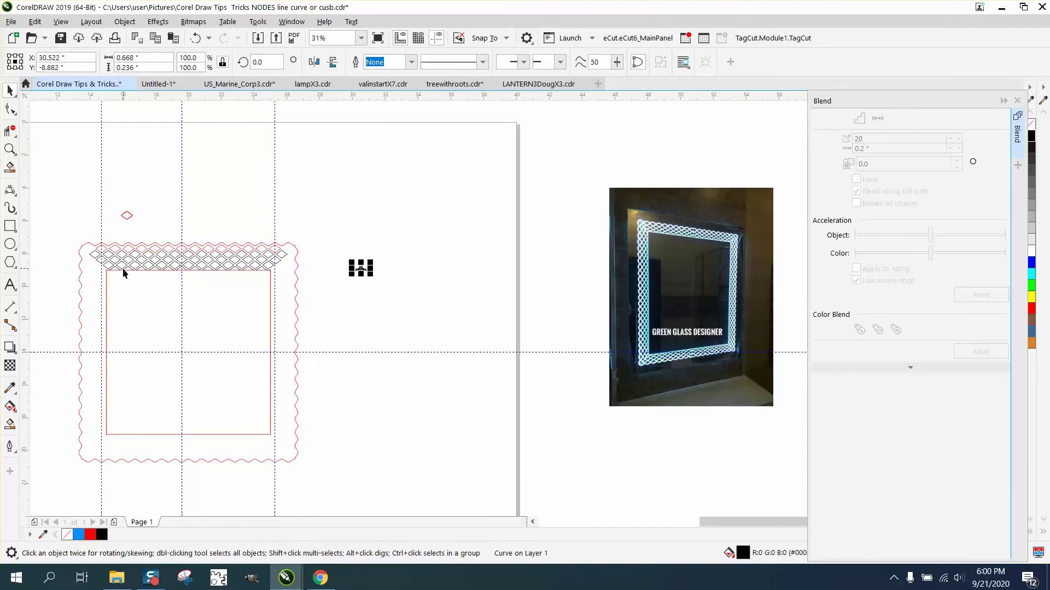
Zoom to the top of the frame and try Smart Filling the wavy border region, undoing it
left_click(10, 149)
left_click_drag(47, 211, 429, 313)
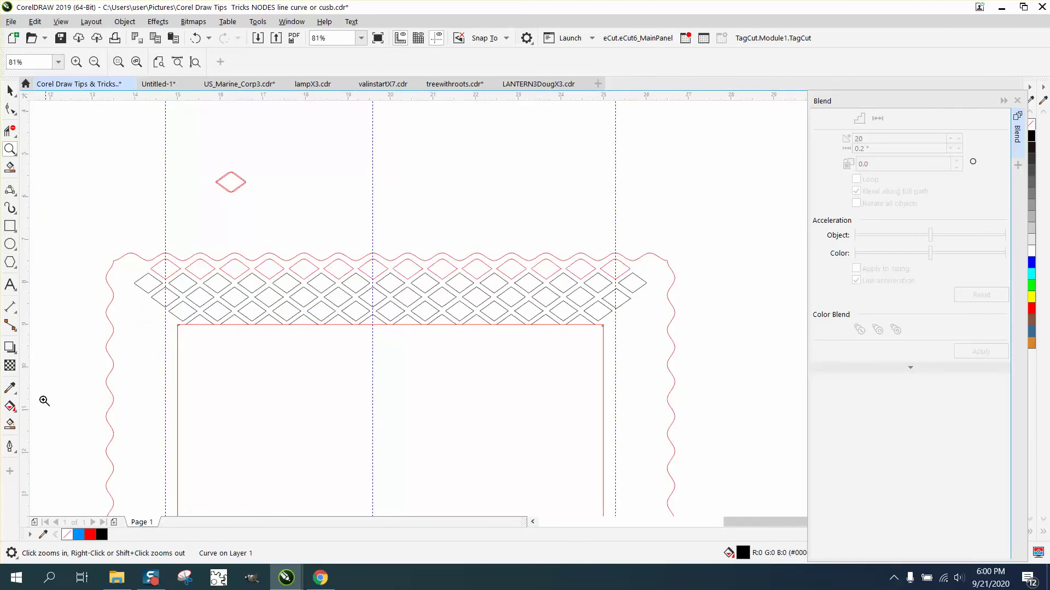
left_click(10, 424)
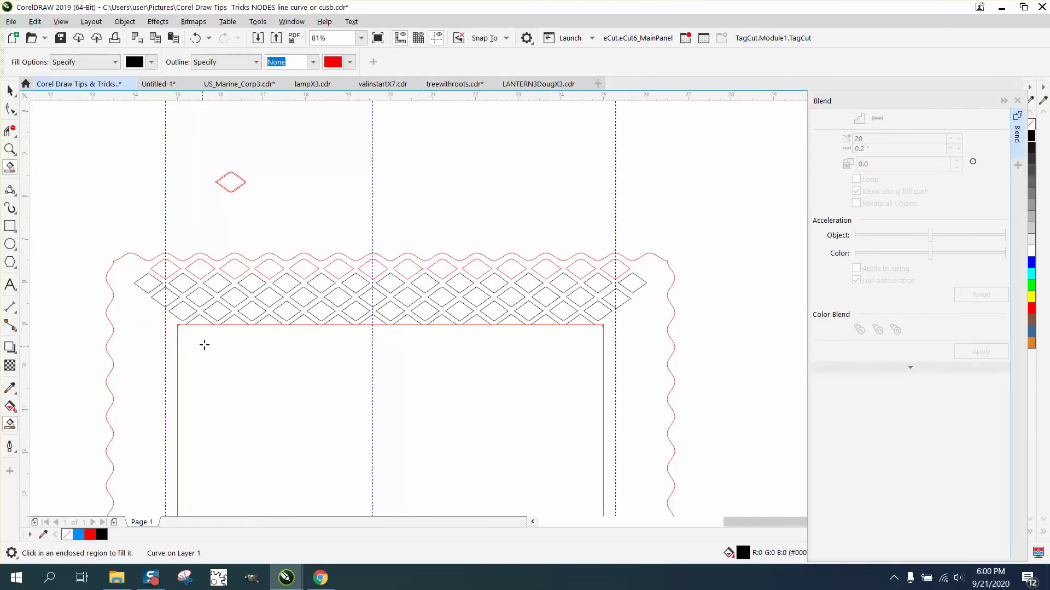
left_click(271, 322)
key("Right")
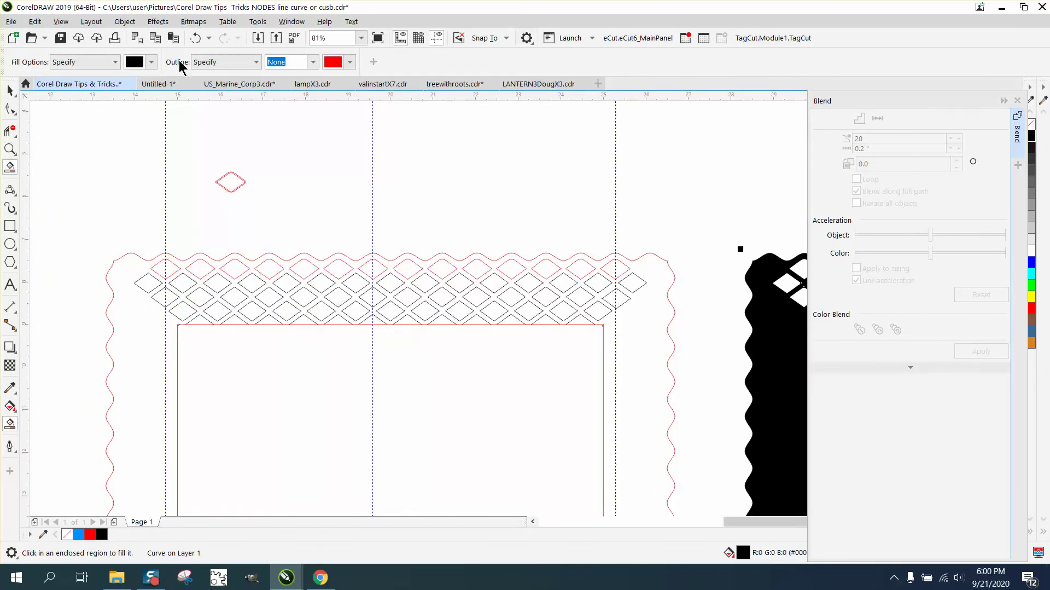
left_click(195, 38)
left_click(196, 38)
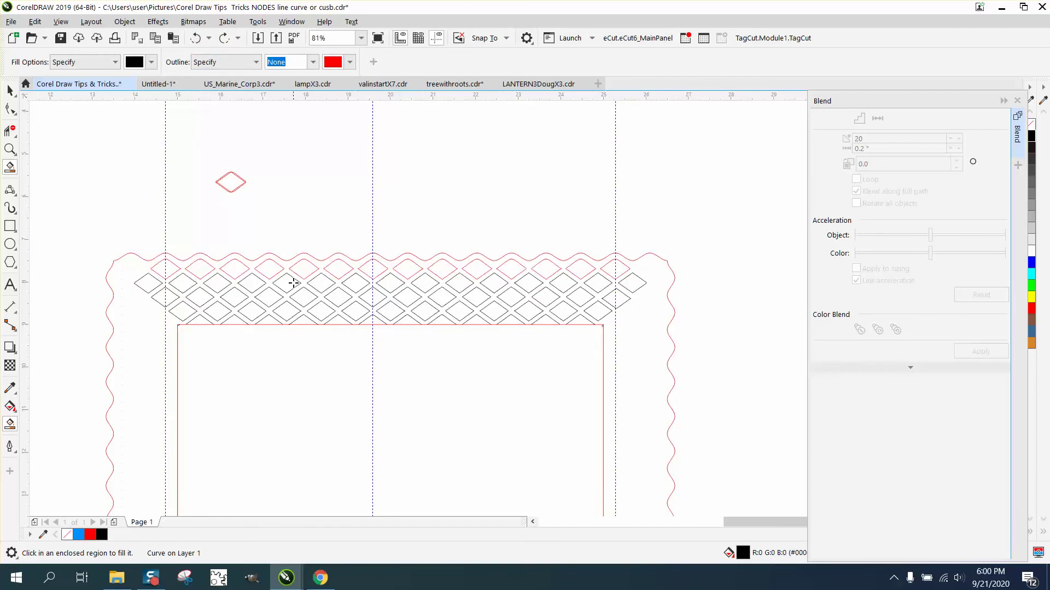
left_click(274, 323)
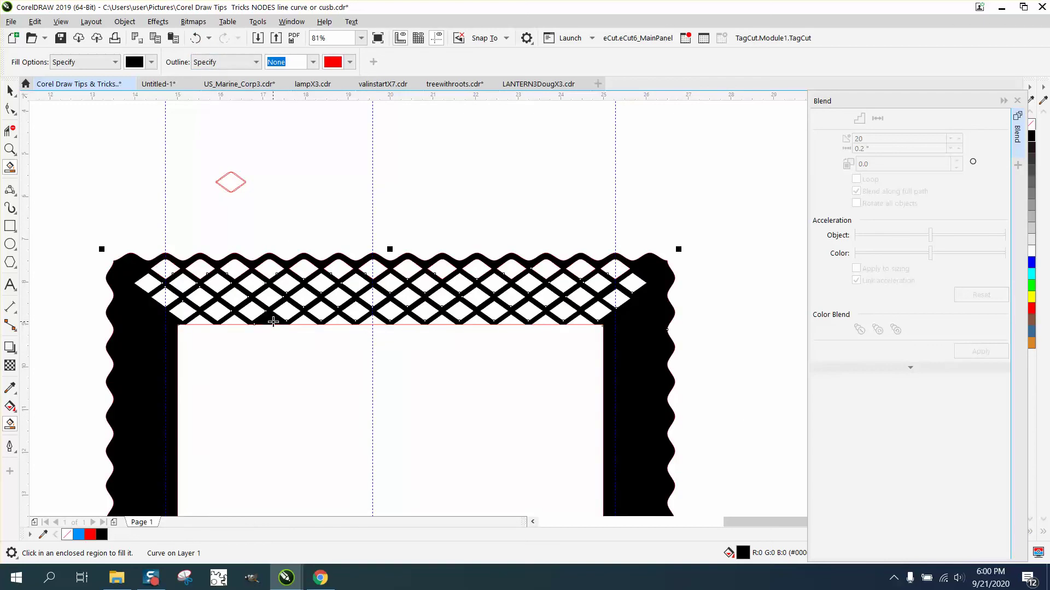
left_click(195, 38)
Smart Fill the half-diamond regions along the band's bottom edge black, then zoom out to 37%
left_click(307, 320)
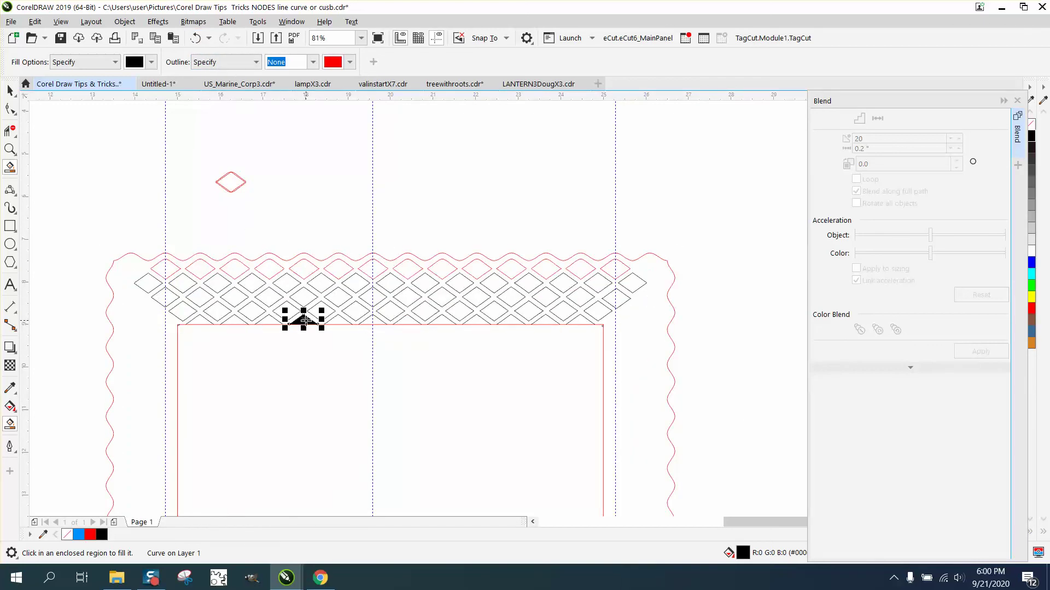
left_click(337, 320)
left_click(377, 323)
left_click(407, 321)
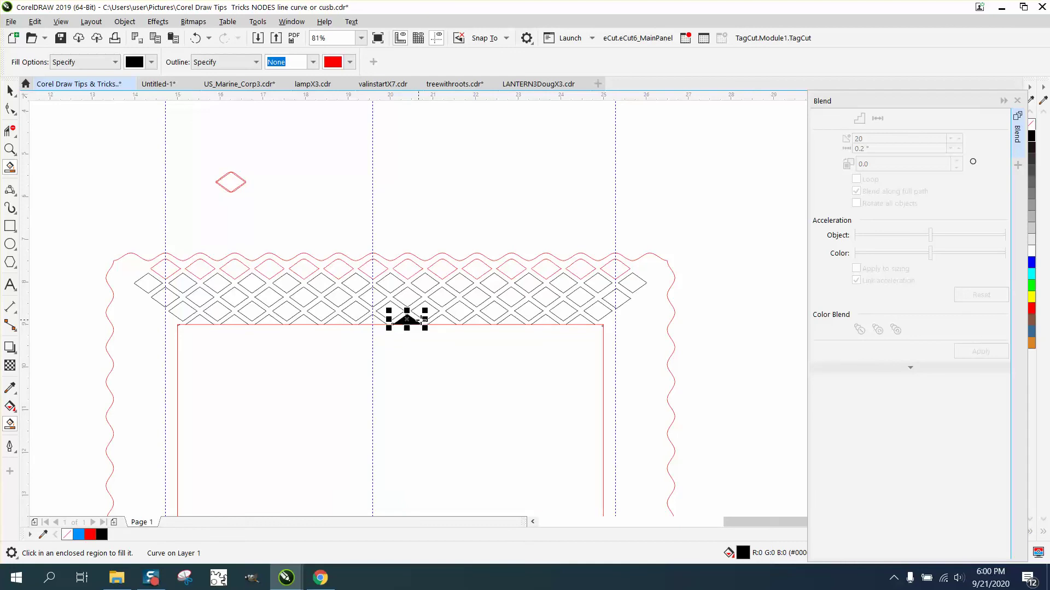
left_click(474, 323)
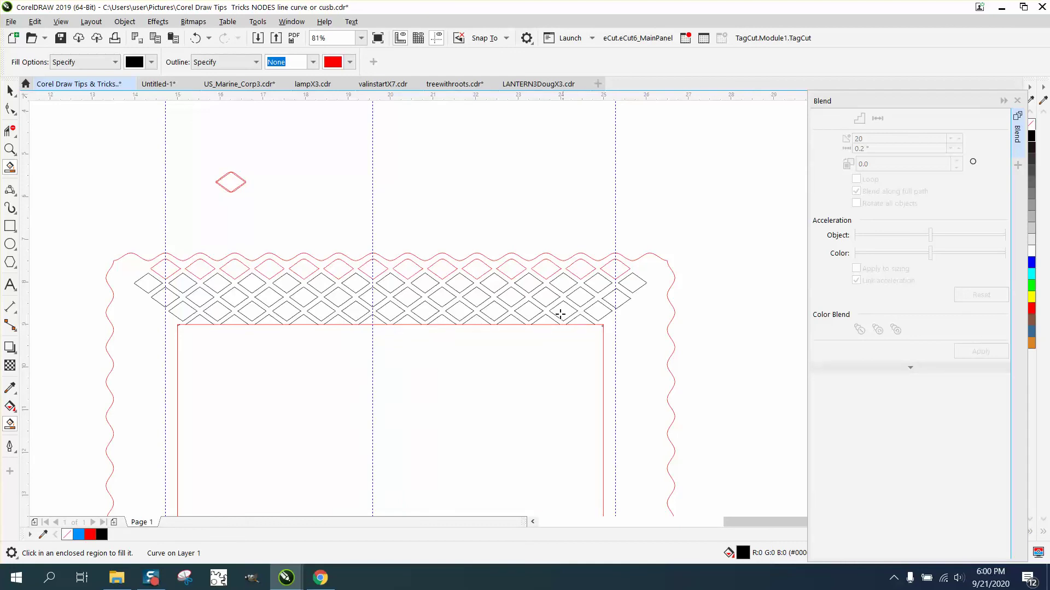
scroll(367, 260, "down", 3)
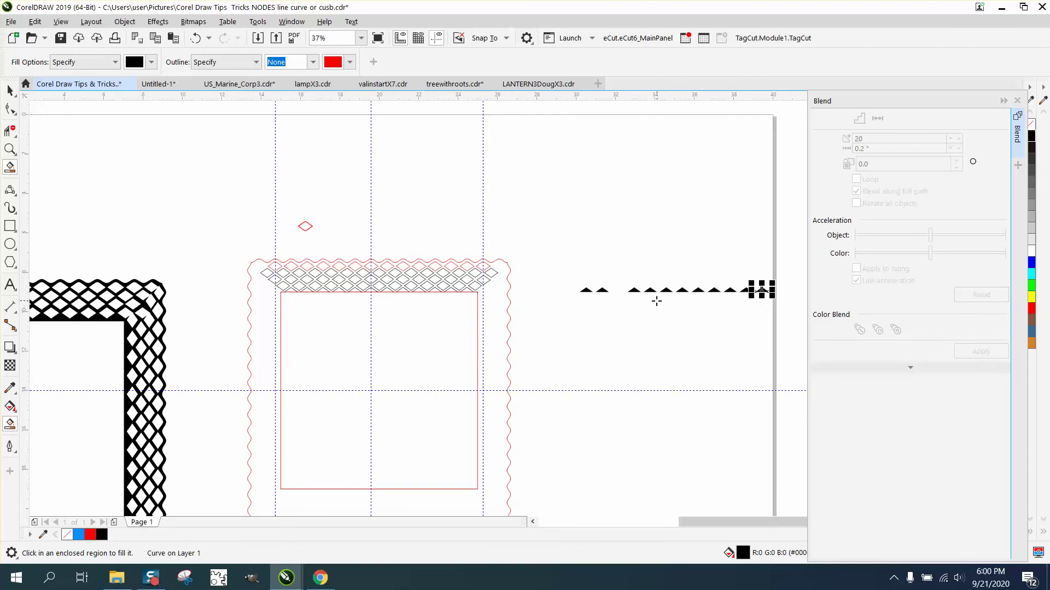
Zoom to the band's bottom edge and Virtual Segment Delete bottom-row segments, undoing an over-deletion
left_click(7, 148)
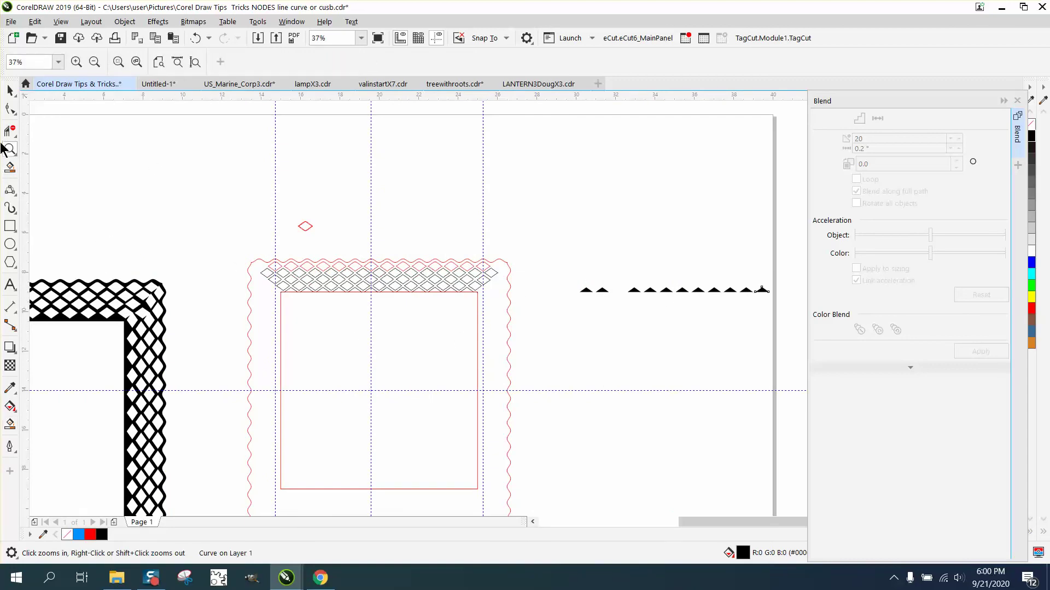
left_click_drag(257, 257, 536, 362)
left_click(10, 108)
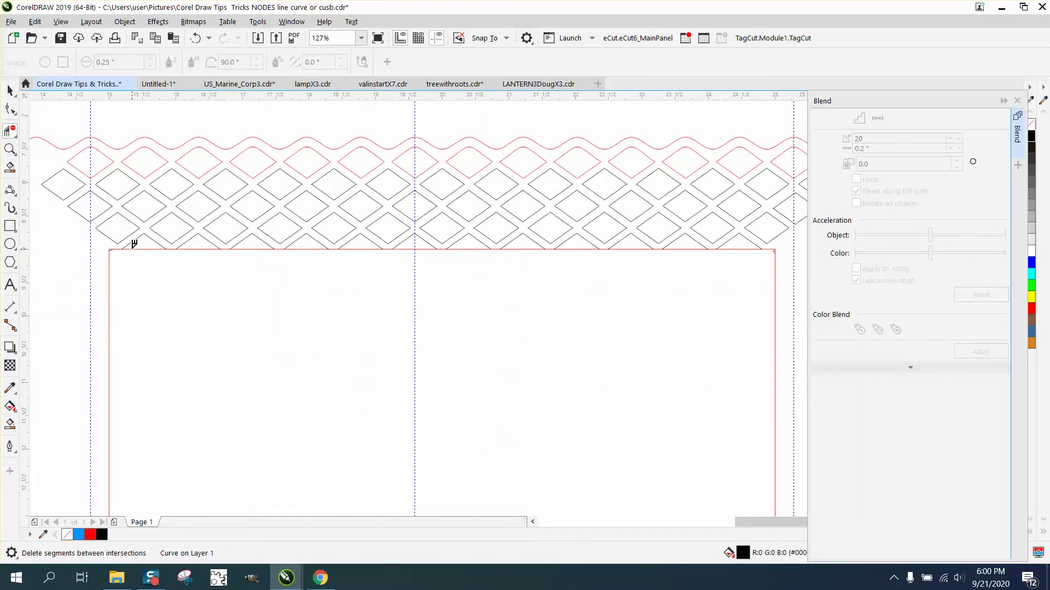
left_click_drag(129, 242, 669, 255)
left_click_drag(760, 253, 774, 257)
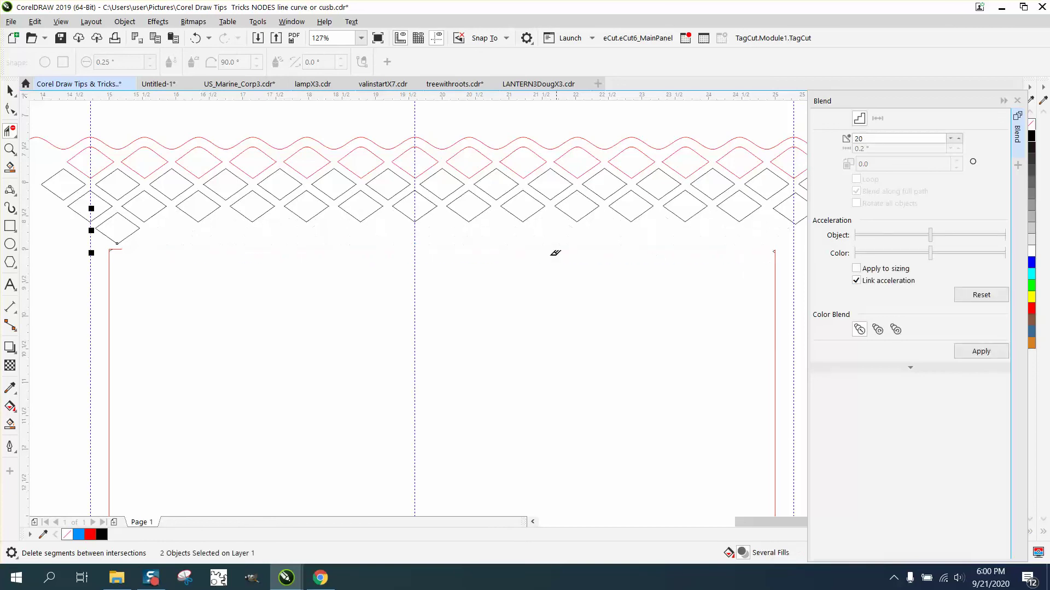
left_click(195, 38)
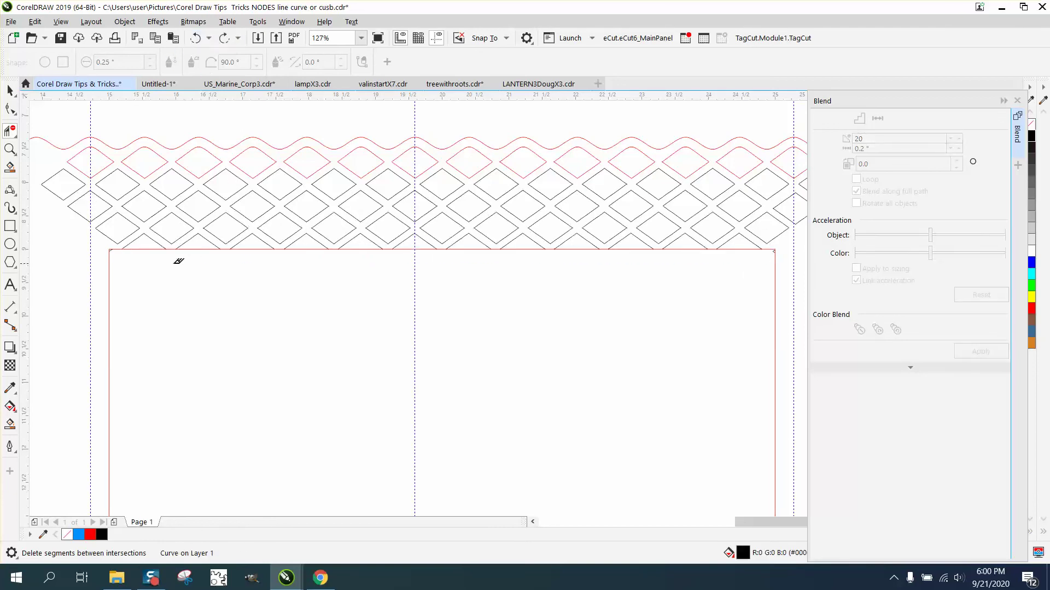
Delete the remaining partial-diamond segments and select the 11-object bottom-row group
left_click(165, 241)
left_click(203, 232)
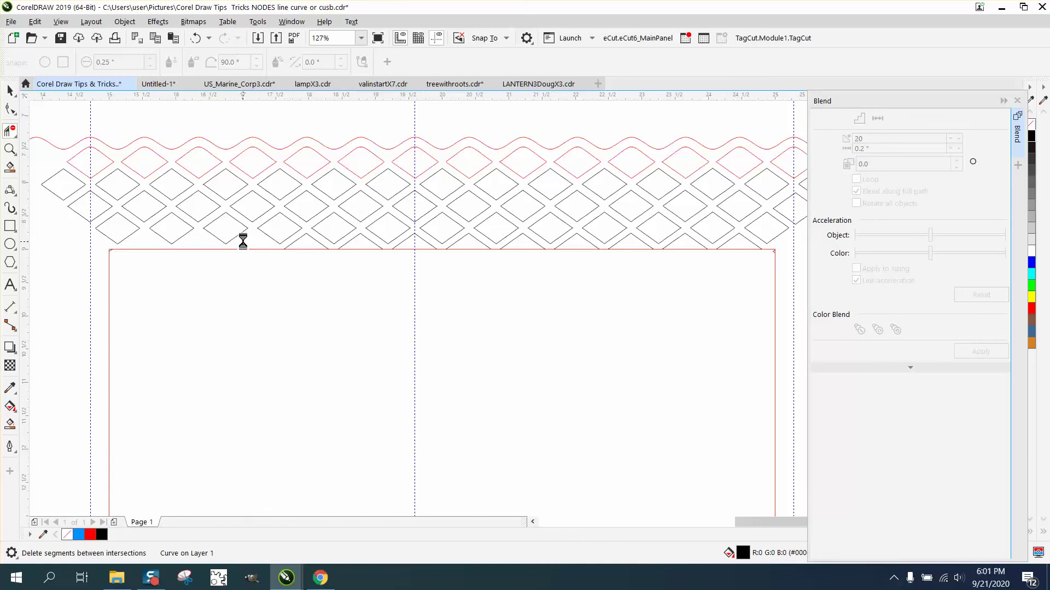
left_click(10, 90)
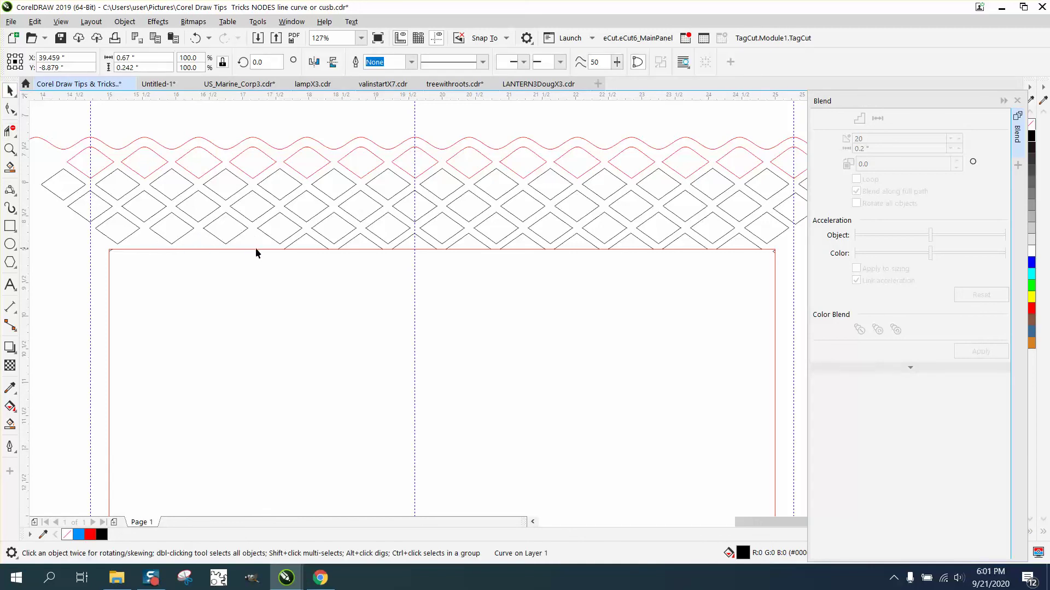
left_click(315, 241)
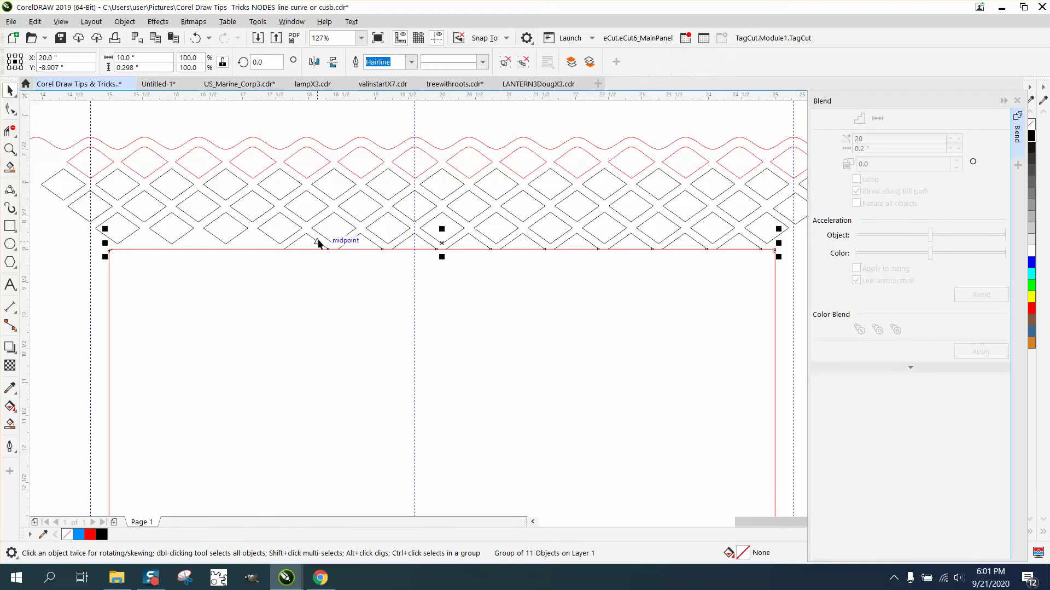
Ungroup the bottom-row pieces and move the small partial diamond piece to the right
left_click(125, 22)
mouse_move(151, 238)
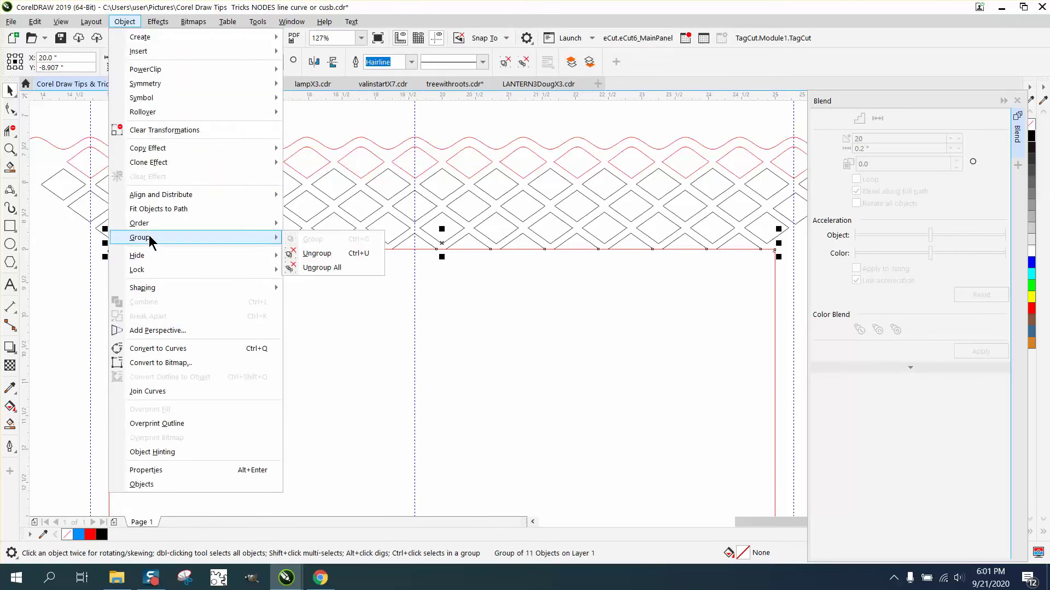
left_click(310, 253)
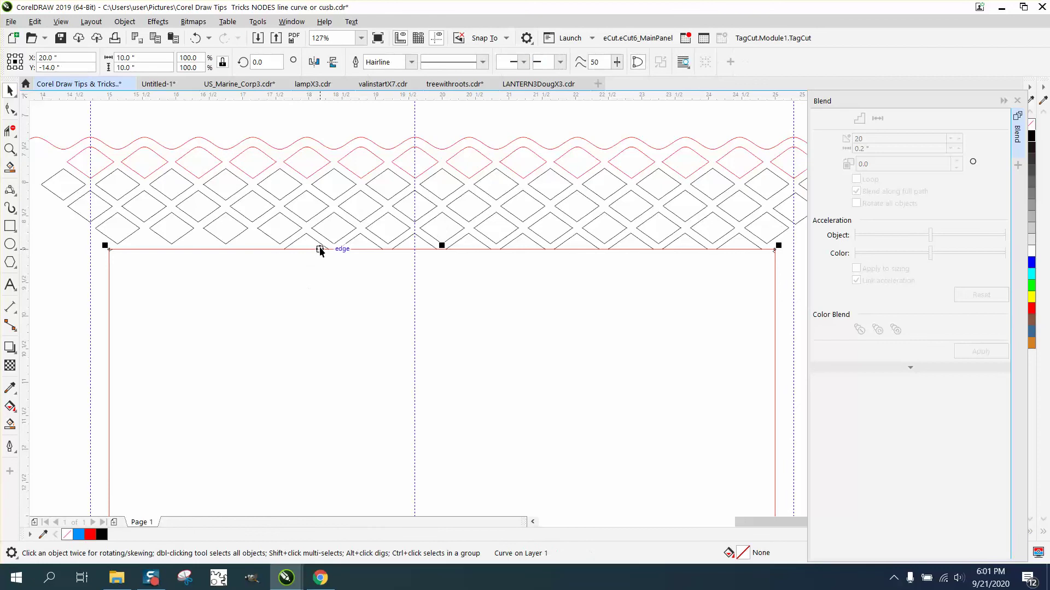
left_click(320, 244)
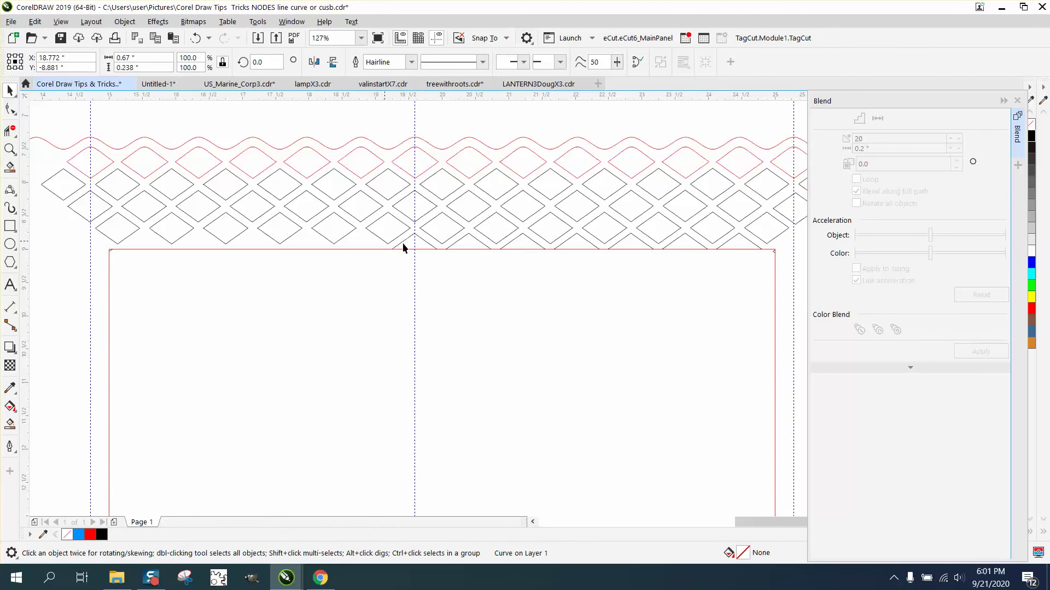
left_click_drag(403, 243, 623, 245)
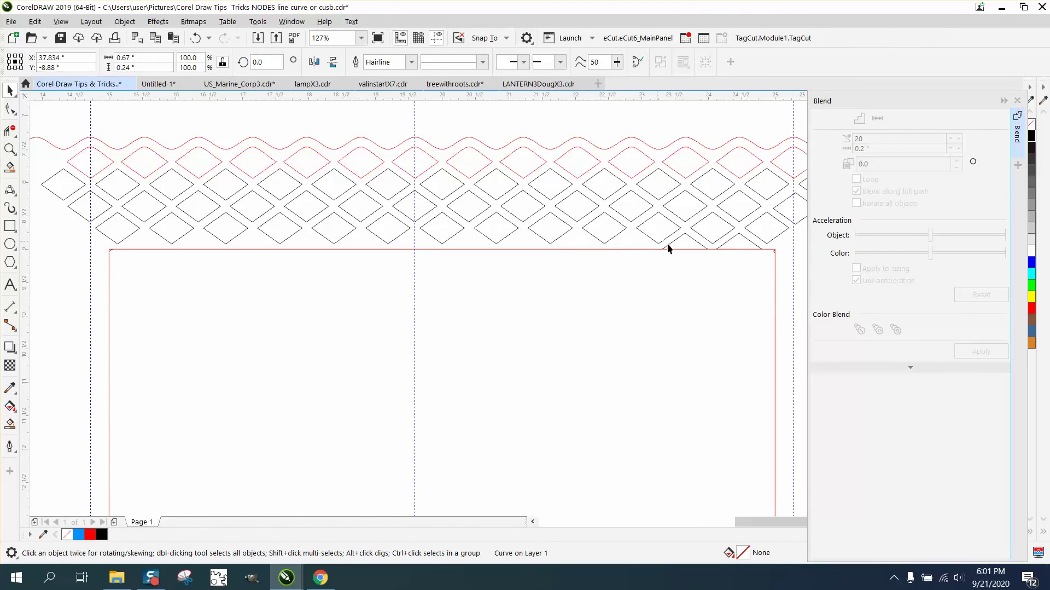
Resize the red inner square to 9.75 inches wide
left_click(783, 257)
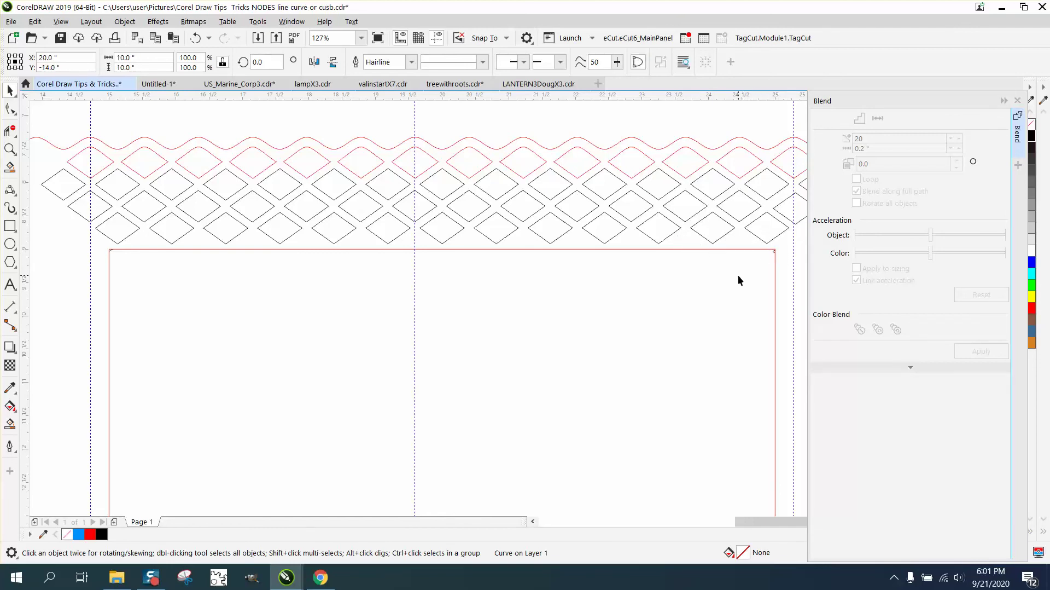
left_click(737, 250)
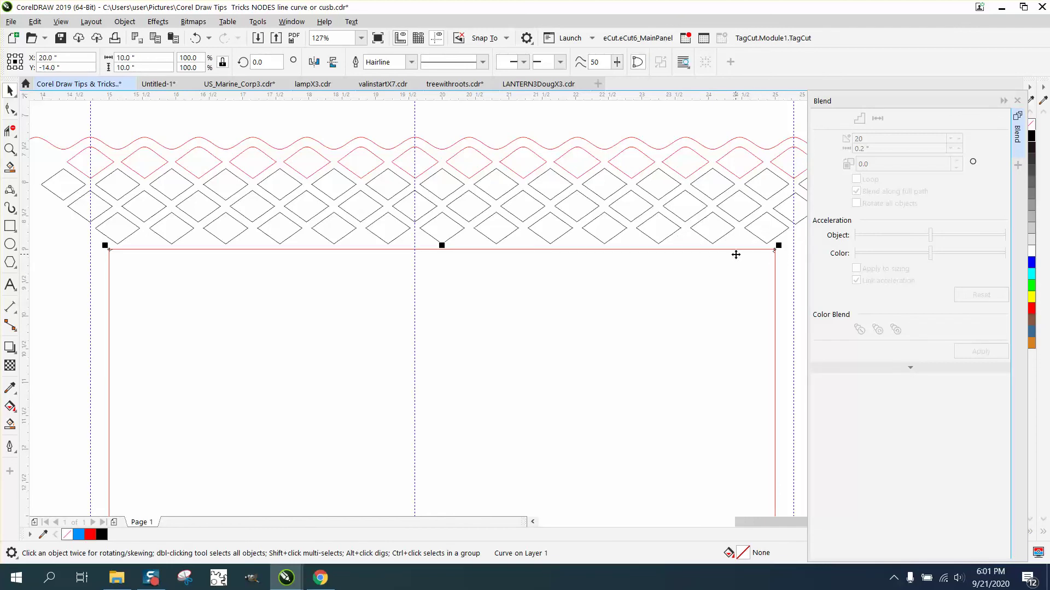
left_click(143, 56)
type("9")
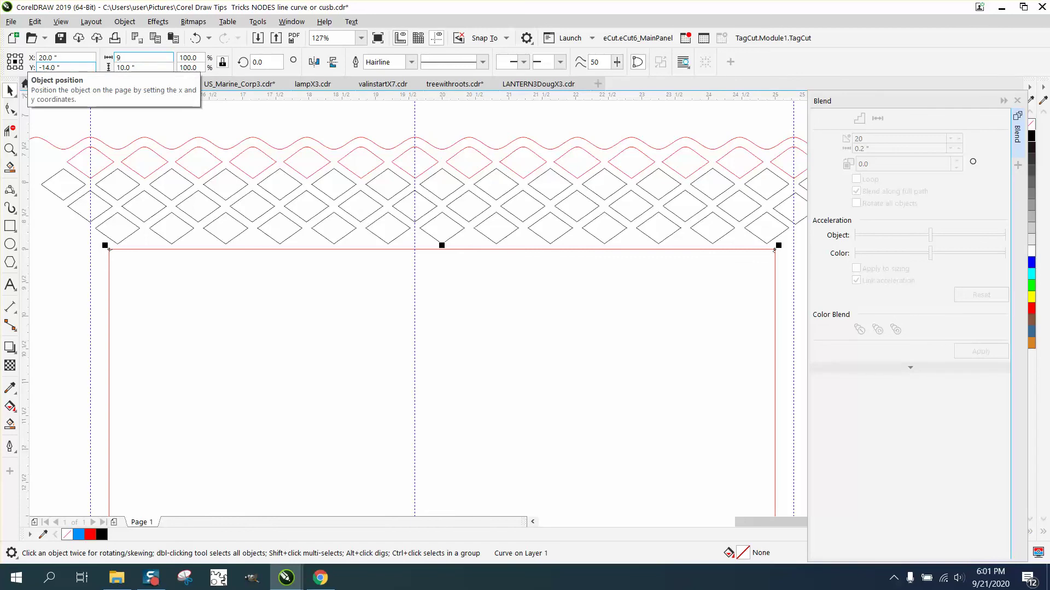
type(".75")
key("Return")
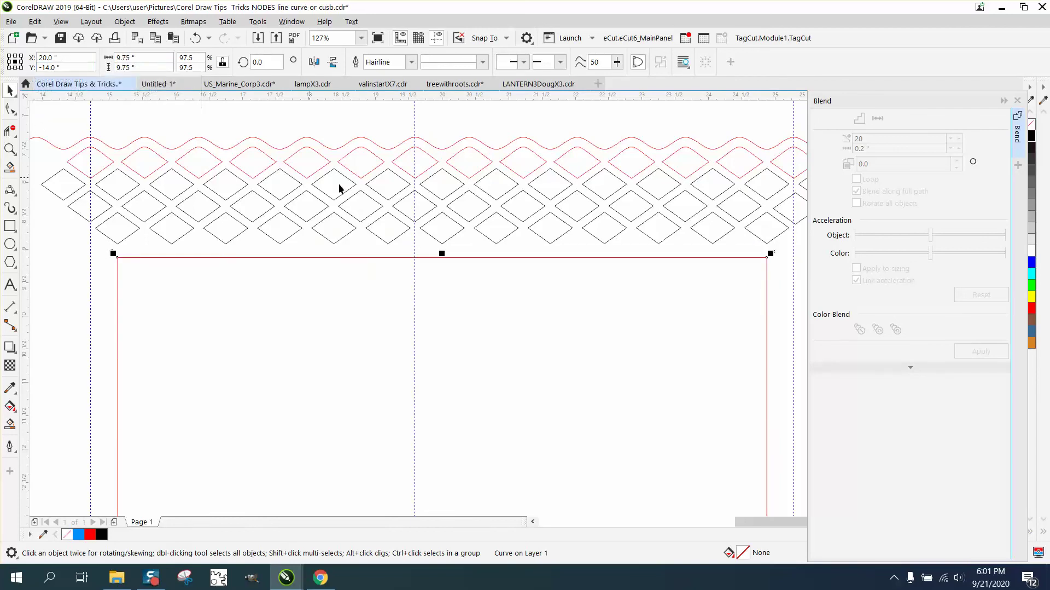
Zoom to the black triangle row and move the second triangle right to close the gap
scroll(382, 204, "down", 2)
left_click(10, 149)
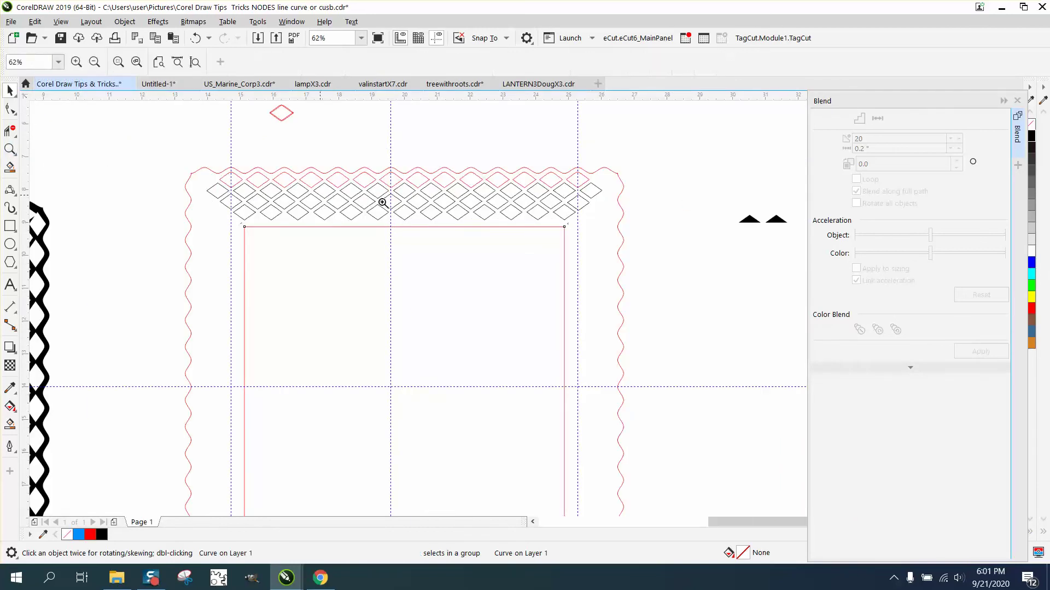
right_click(502, 219)
left_click_drag(618, 199, 705, 244)
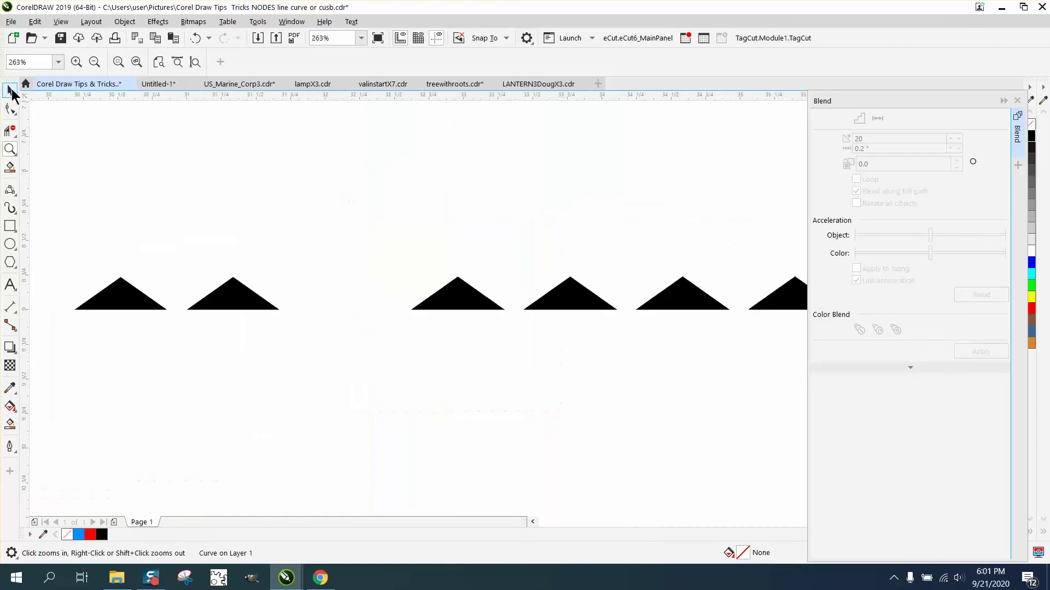
left_click(9, 89)
left_click(248, 294)
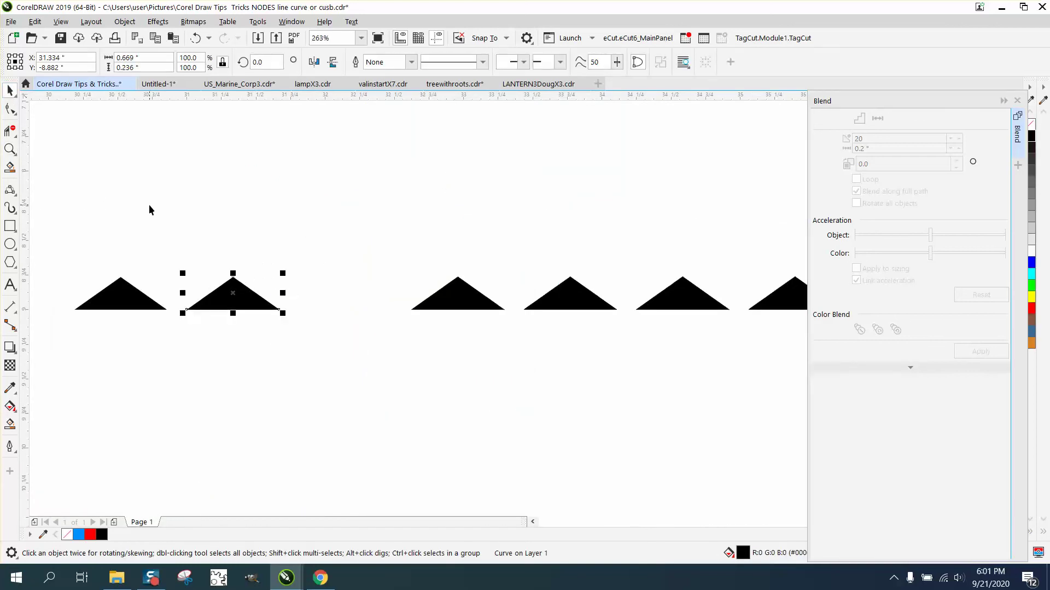
left_click_drag(233, 295, 347, 306)
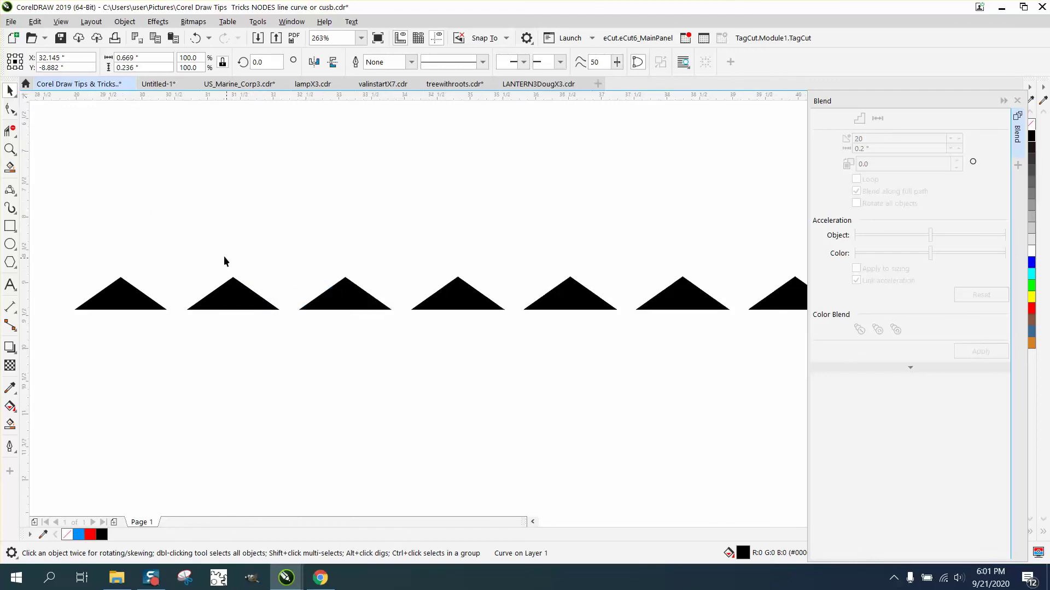
Select the whole triangle row, place it onto the diamond band, and zoom in on the band's bottom edge
scroll(208, 254, "down", 5)
left_click_drag(172, 237, 409, 300)
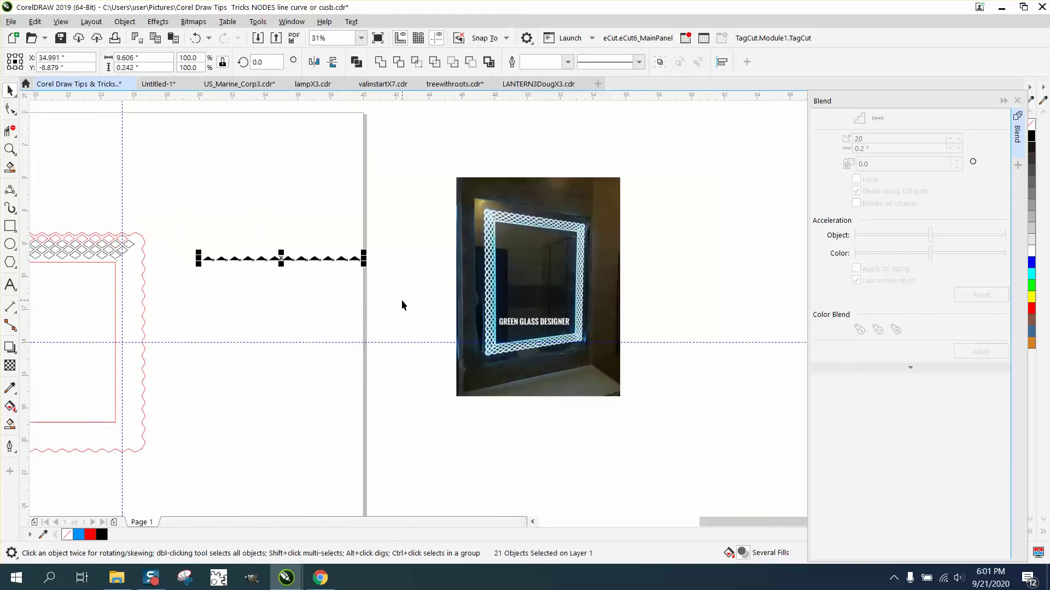
key("ctrl+z")
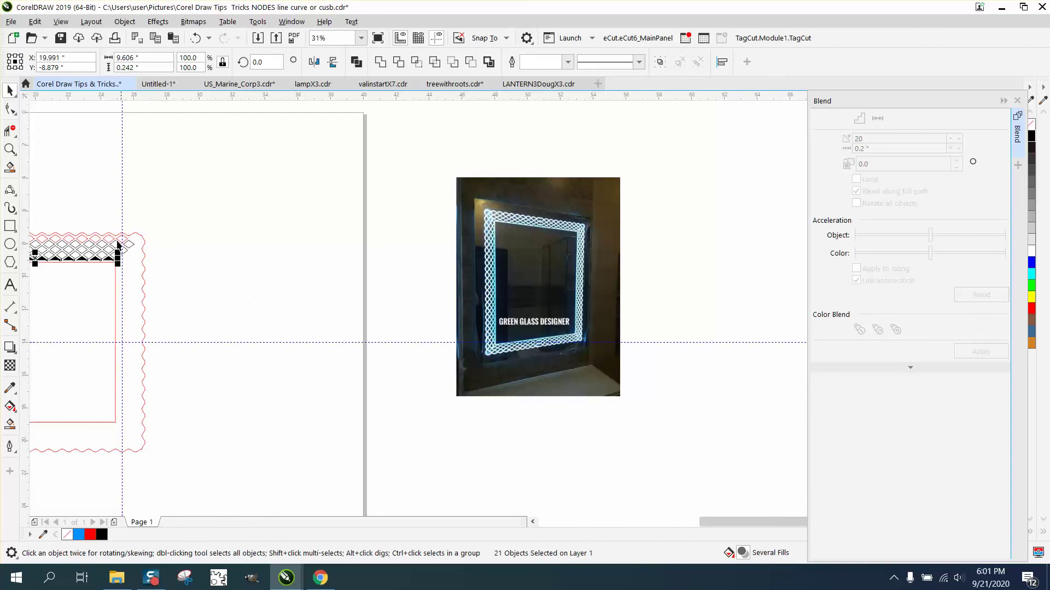
left_click(10, 149)
left_click(239, 246)
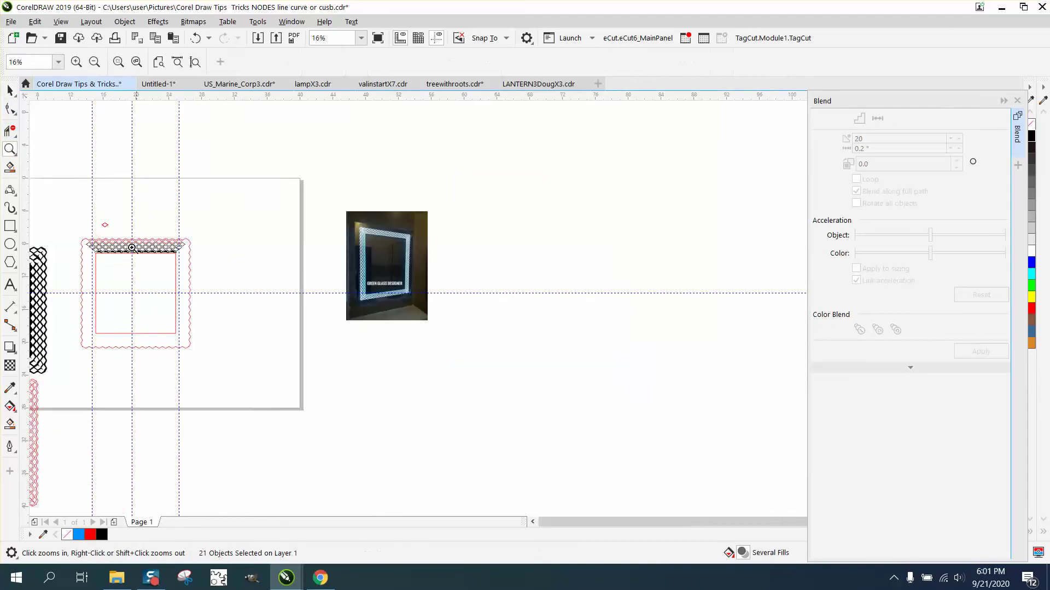
left_click(272, 299)
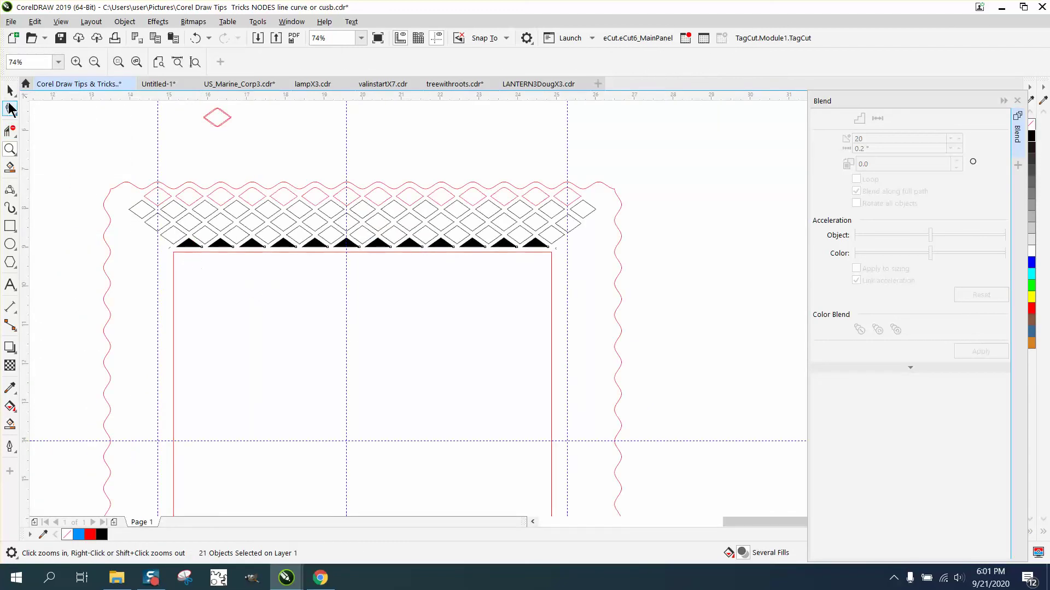
left_click(10, 91)
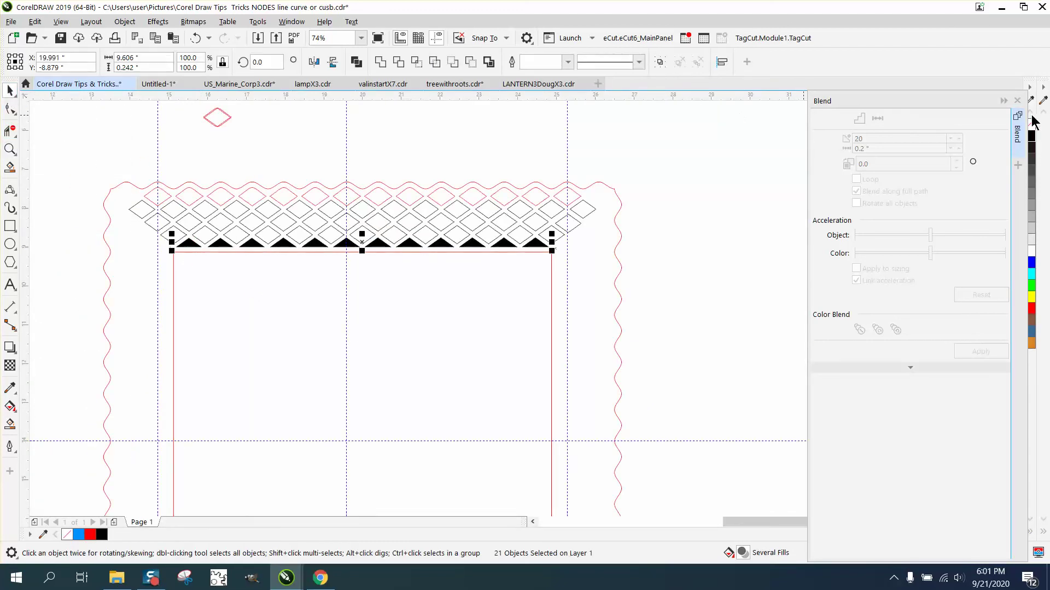
Close the Blend docker and give the triangles no fill with a black hairline outline
left_click(1018, 101)
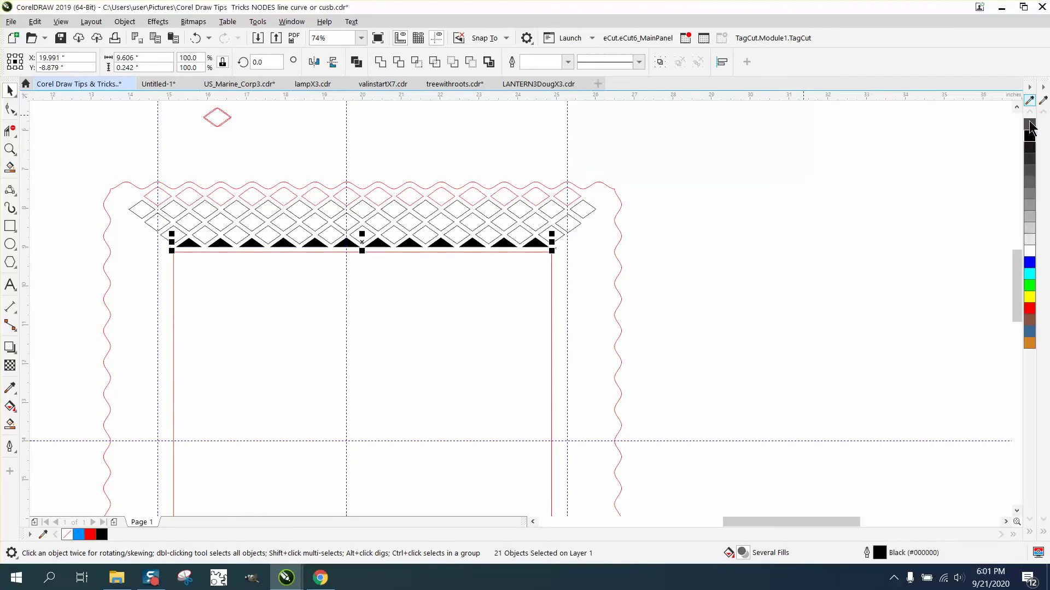
left_click(1031, 125)
right_click(1031, 138)
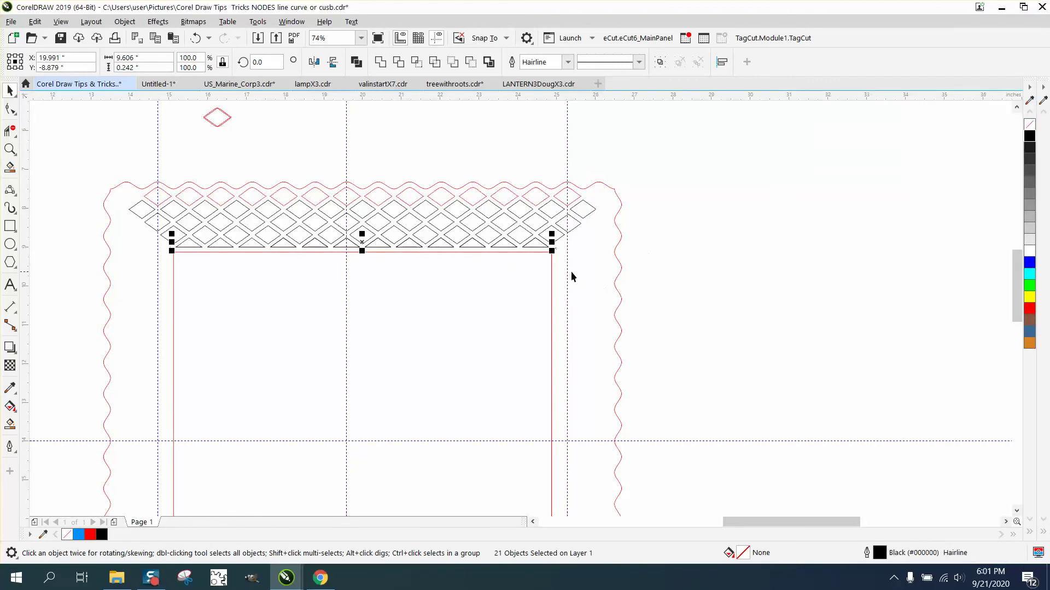
Select all 31 frame pieces and group them
left_click_drag(119, 173, 138, 226)
left_click_drag(521, 271, 614, 285)
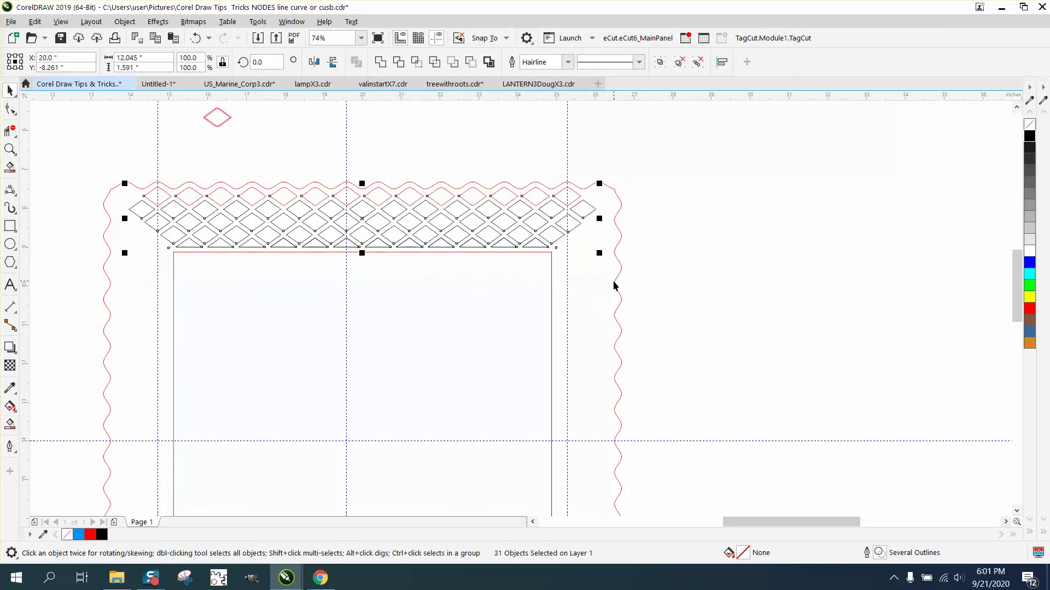
key("ctrl+g")
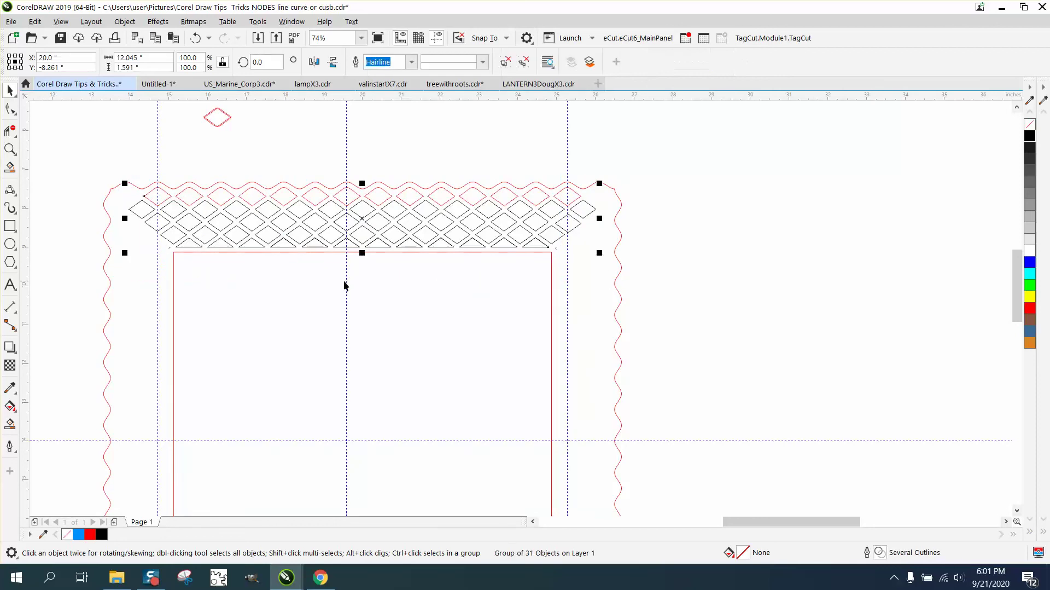
Align the vertical guide to the group's centre and drag the lattice group's rotation centre to the guide intersection
left_click(361, 219)
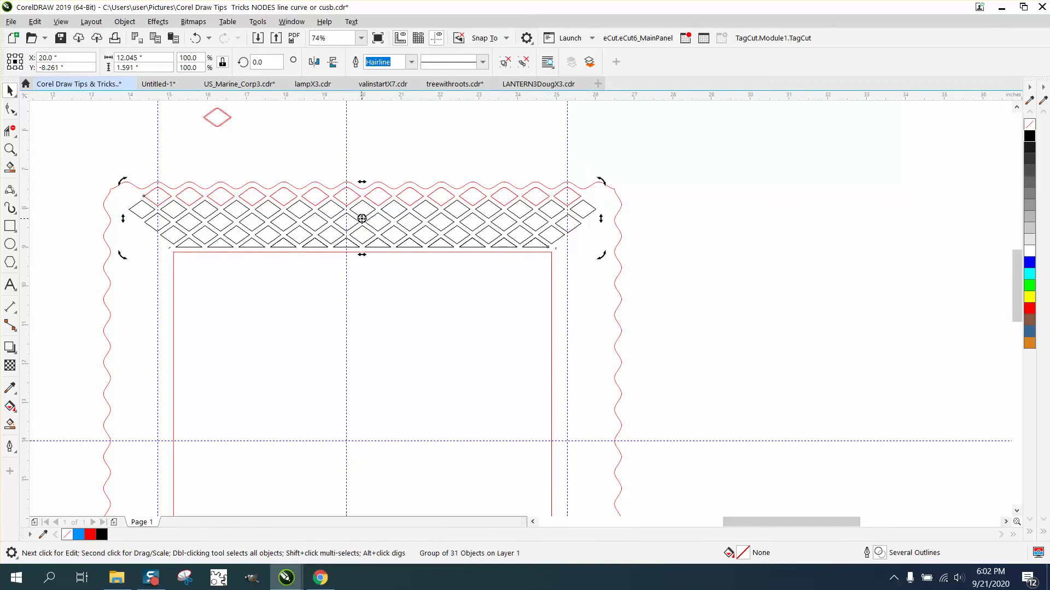
left_click_drag(346, 276, 349, 271)
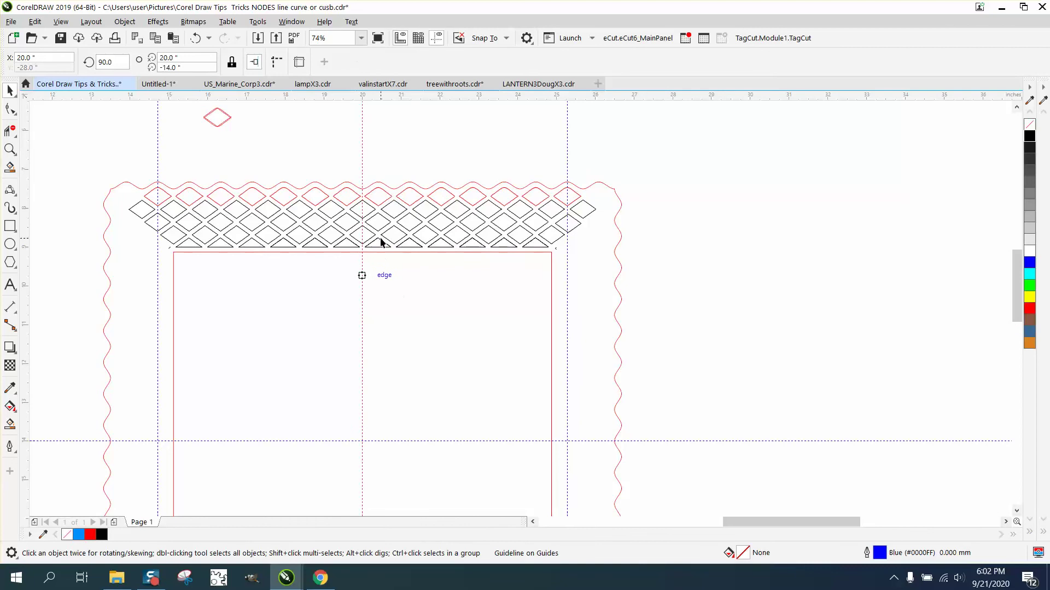
left_click(364, 222)
left_click(363, 218)
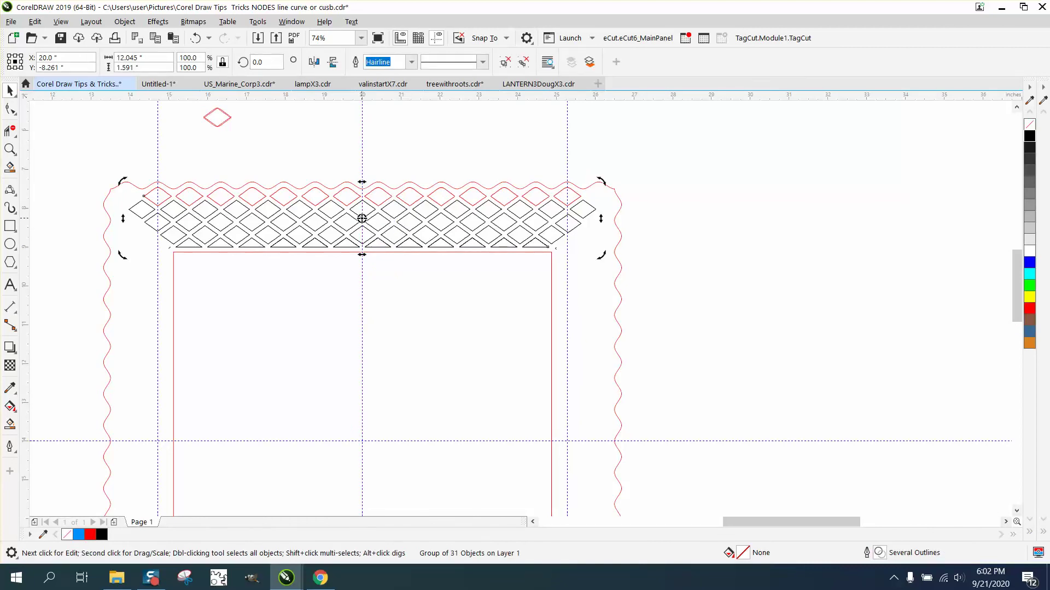
left_click_drag(362, 218, 362, 437)
left_click(399, 182)
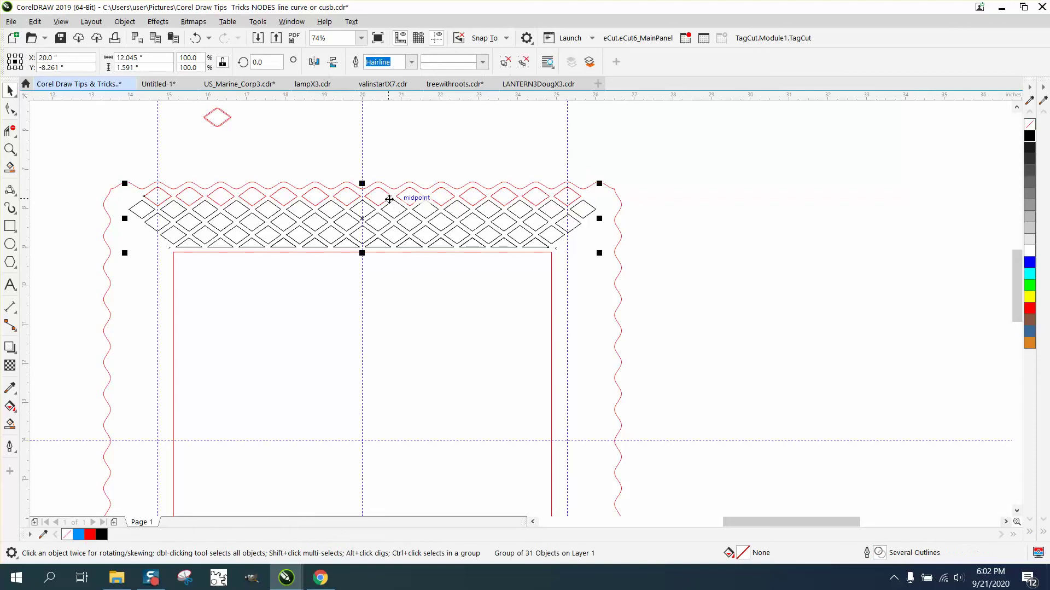
left_click(389, 198)
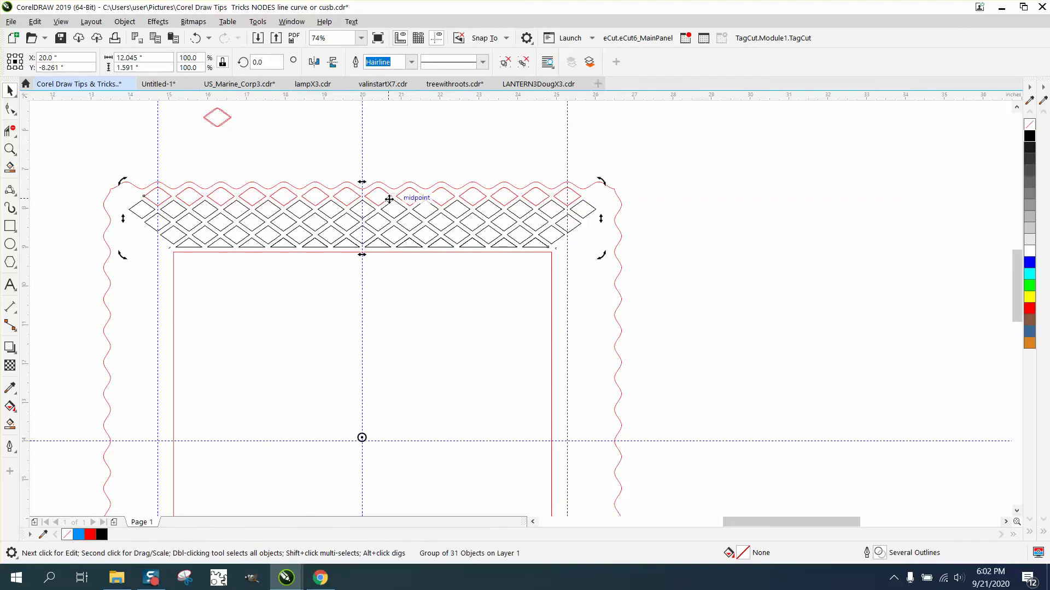
mouse_move(363, 437)
left_mouse_down()
mouse_move(382, 454)
mouse_move(363, 440)
left_mouse_up()
left_click(363, 438)
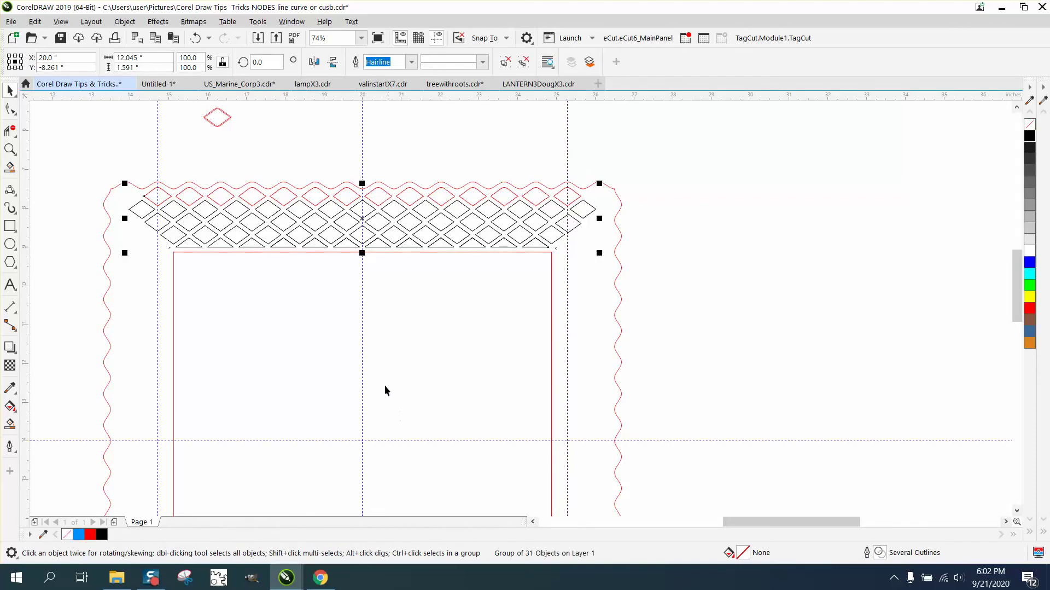
left_click(368, 224)
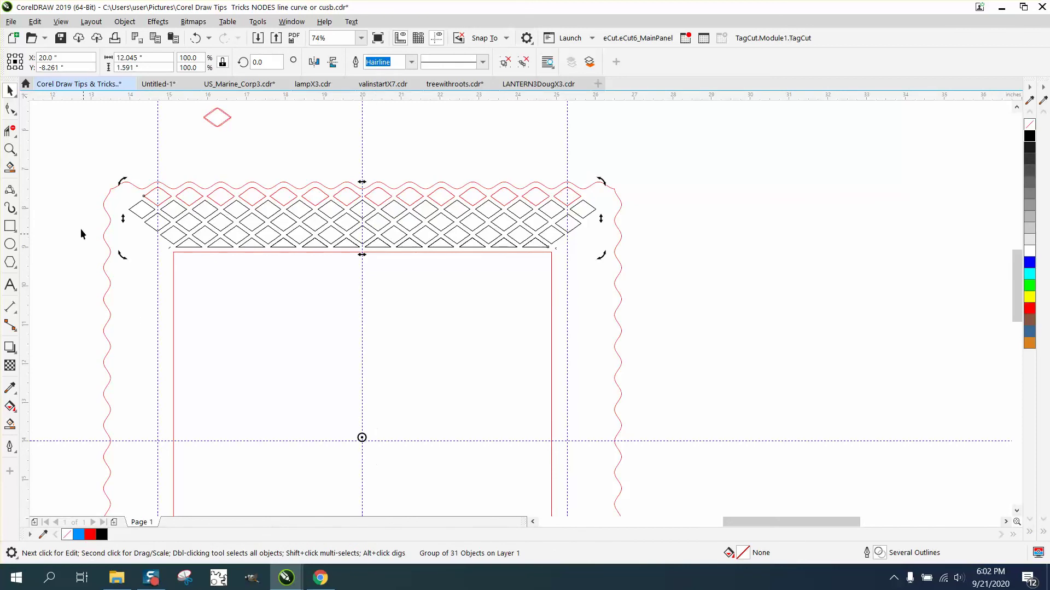
Zoom in and snap the rotation centre precisely onto the guideline intersection
left_click(10, 149)
left_click_drag(244, 183, 479, 479)
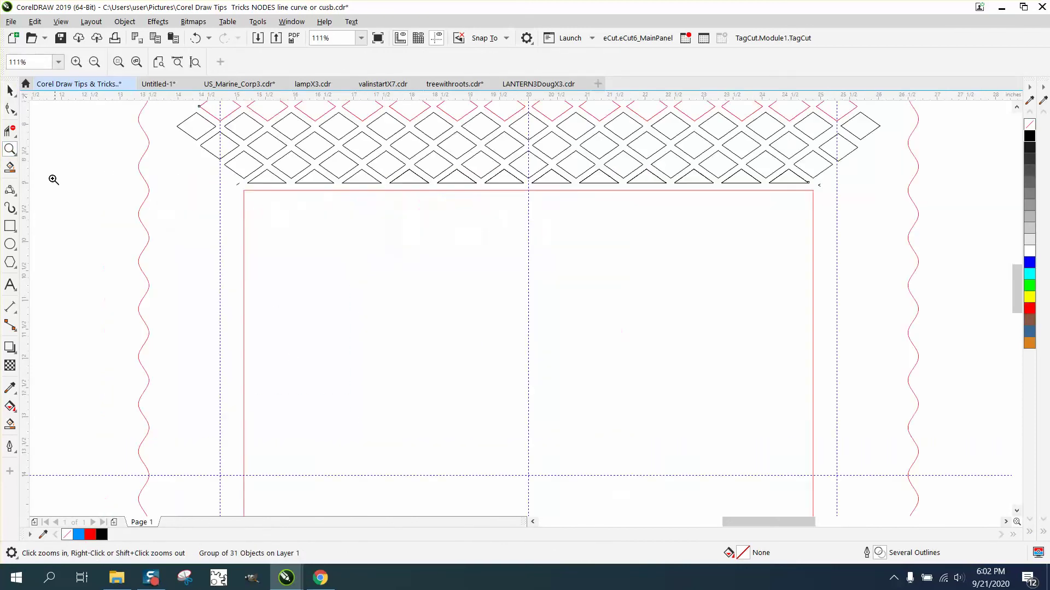
left_click(11, 91)
left_click(528, 144)
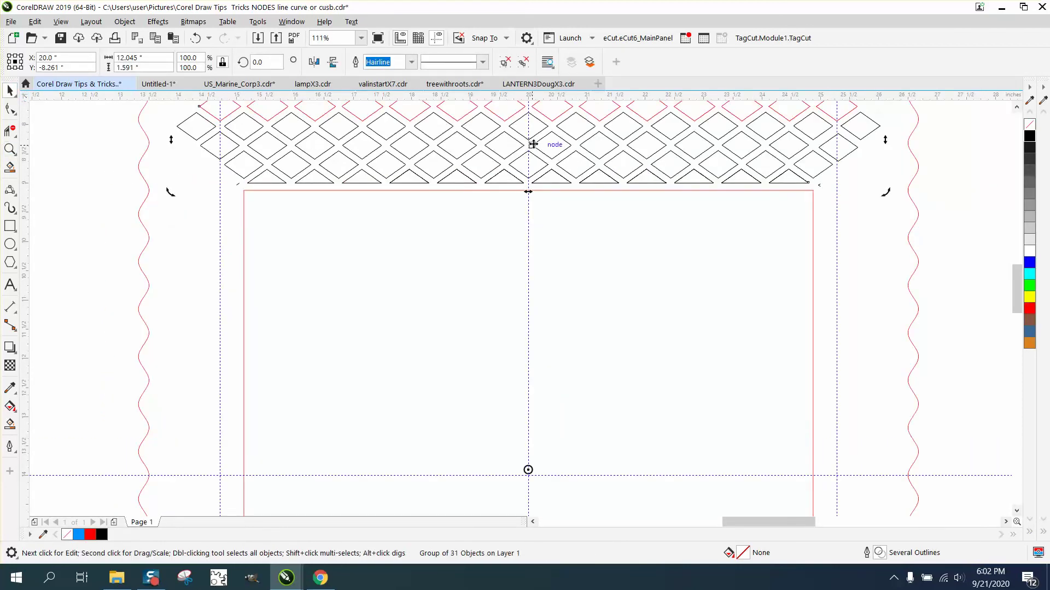
left_click_drag(529, 470, 528, 472)
left_click(569, 476)
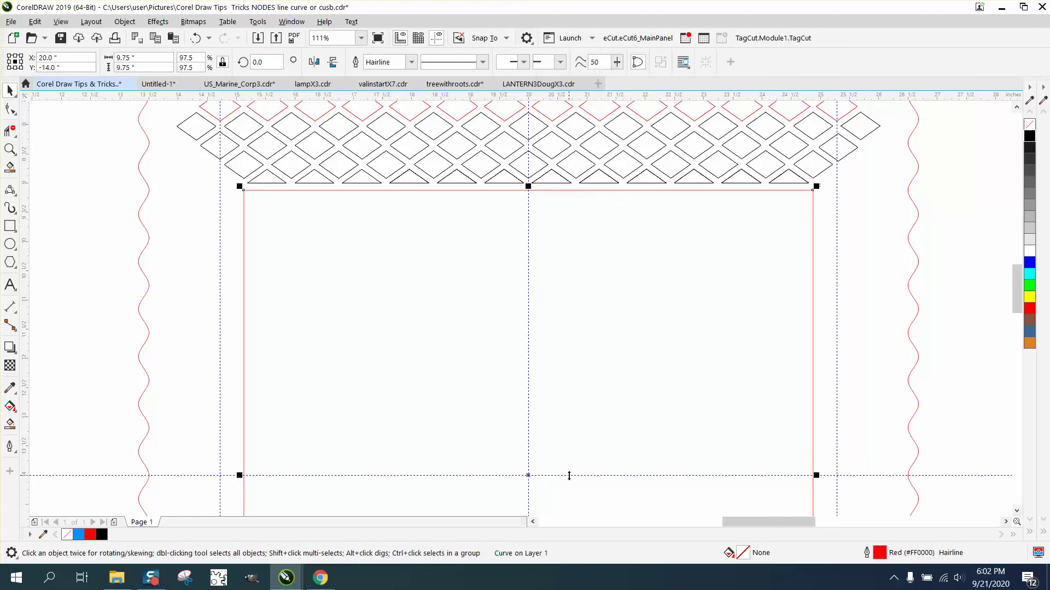
left_click(572, 474)
left_click(501, 144)
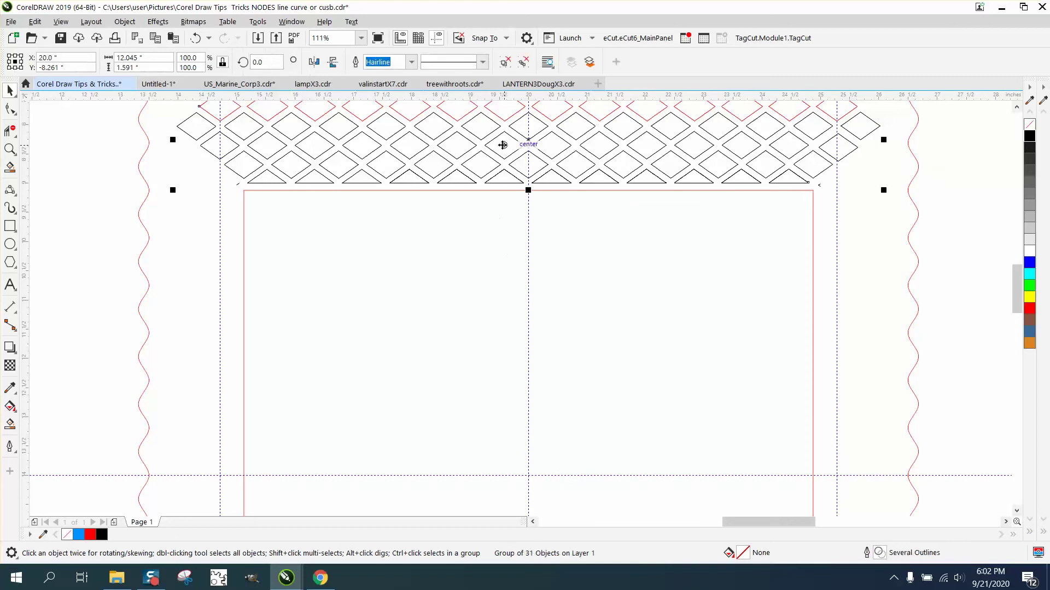
left_click(501, 143)
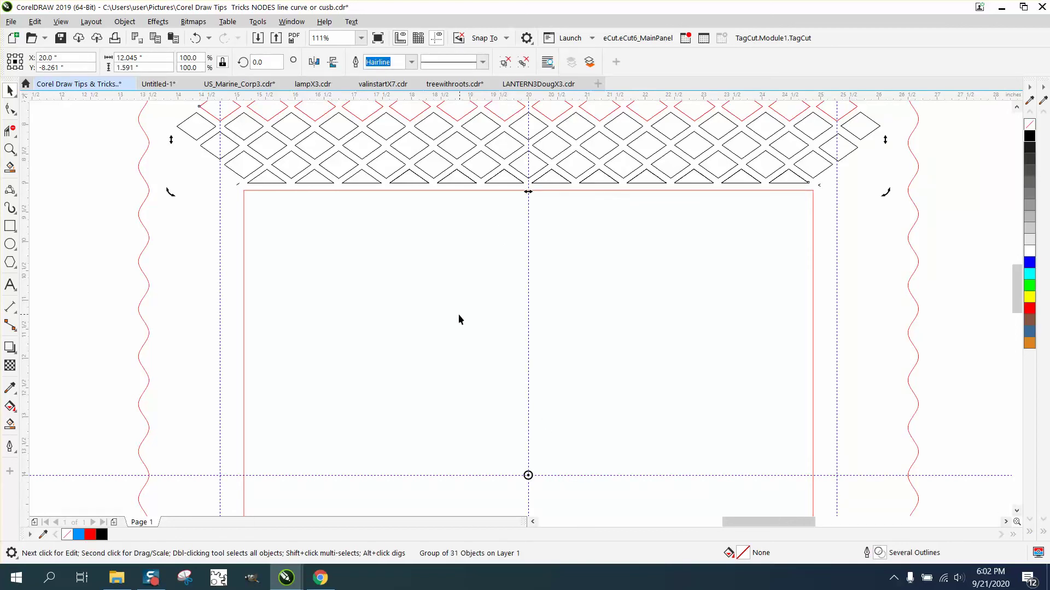
Place copies of the lattice band rotated 90°, 180° and 270° on the left, bottom and right sides
scroll(447, 292, "down", 3)
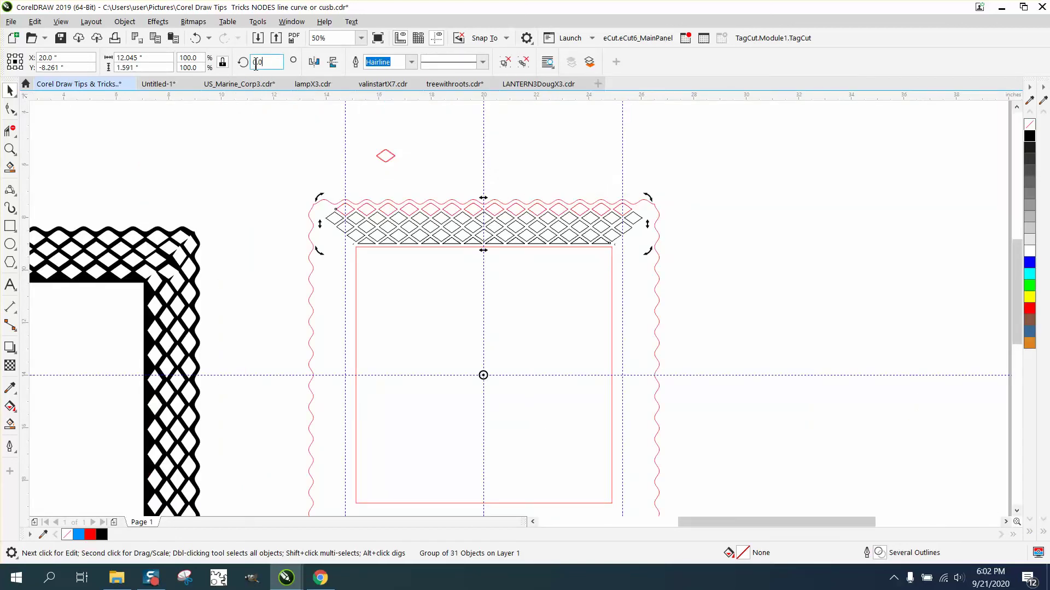
type("90")
key("Return")
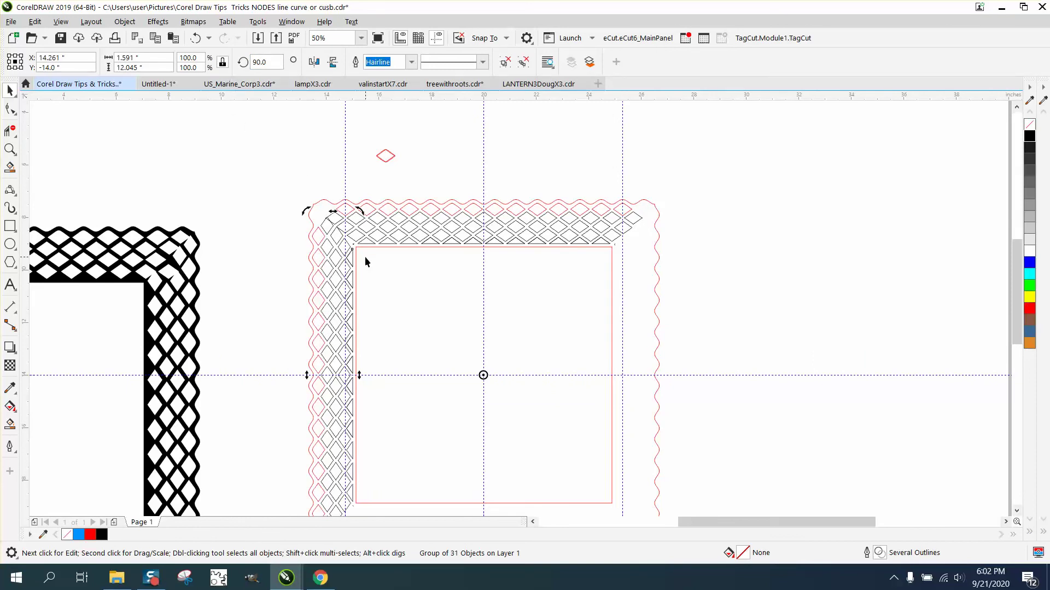
left_click(273, 62)
double_click(268, 62)
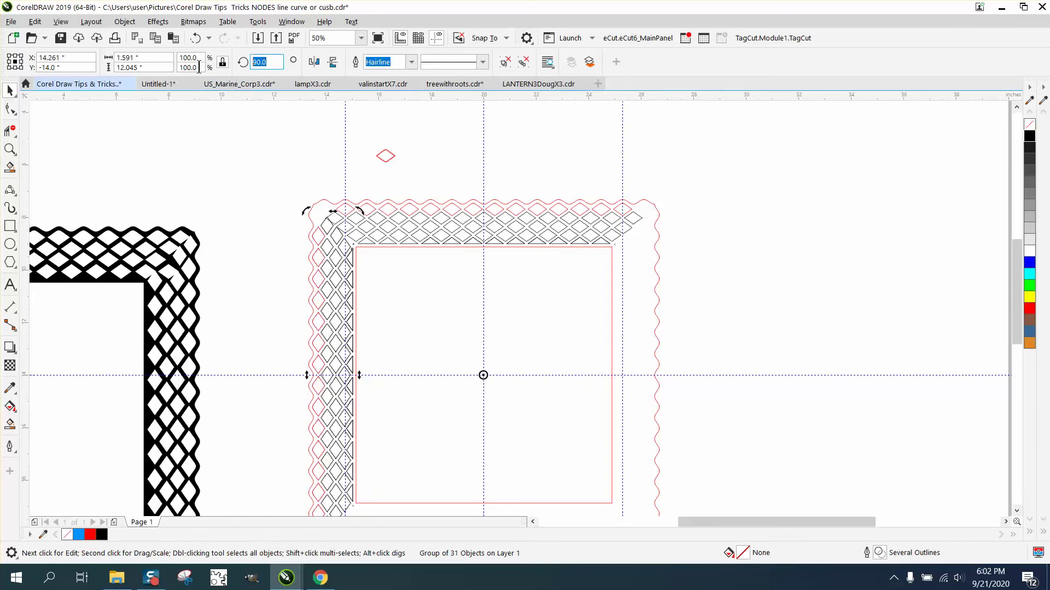
type("180")
key("Return")
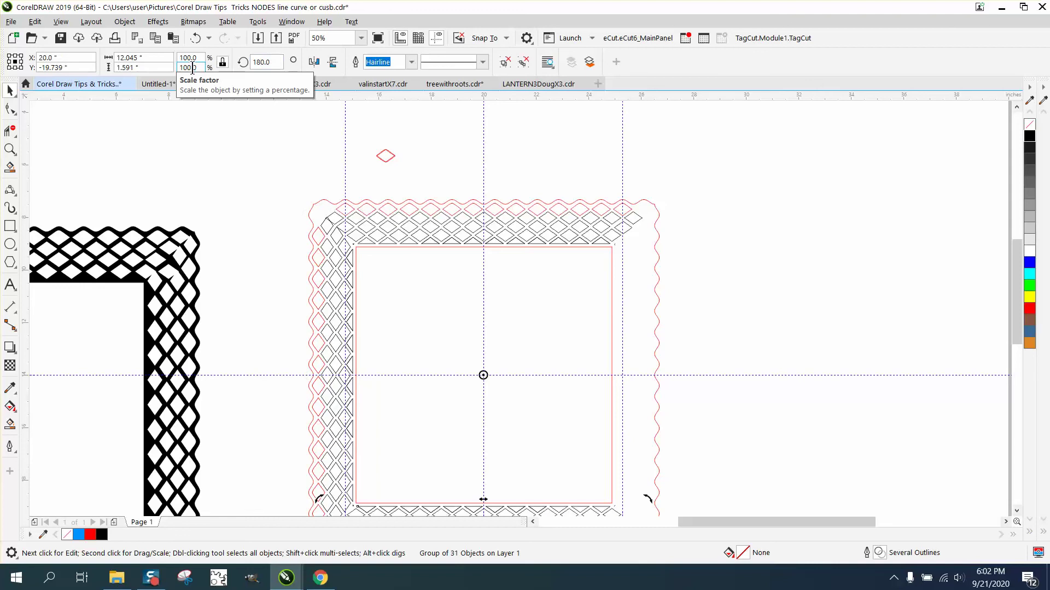
key("ctrl+r")
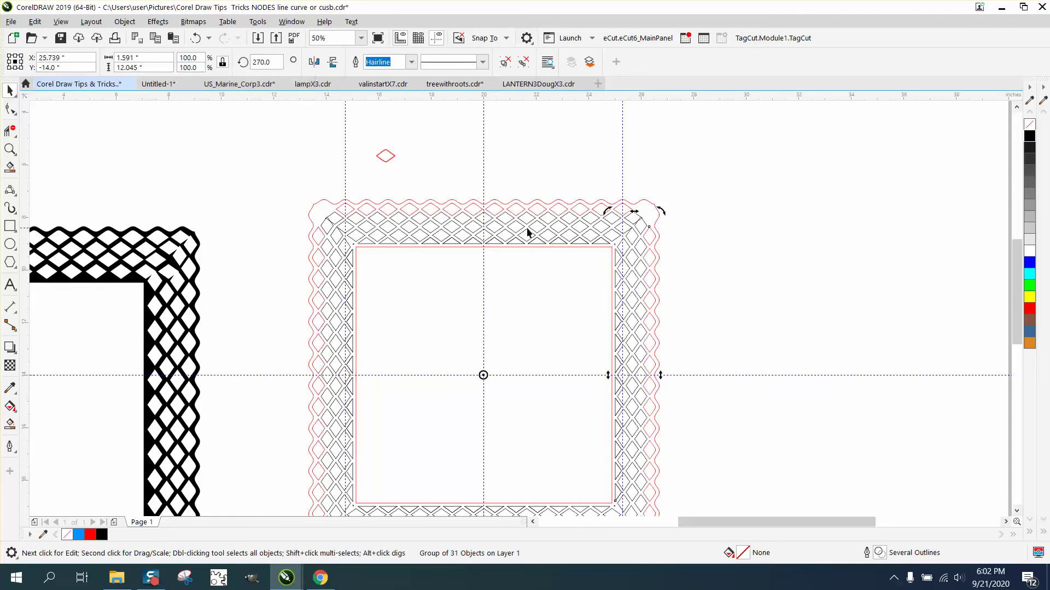
left_click(10, 149)
left_click_drag(285, 189, 452, 313)
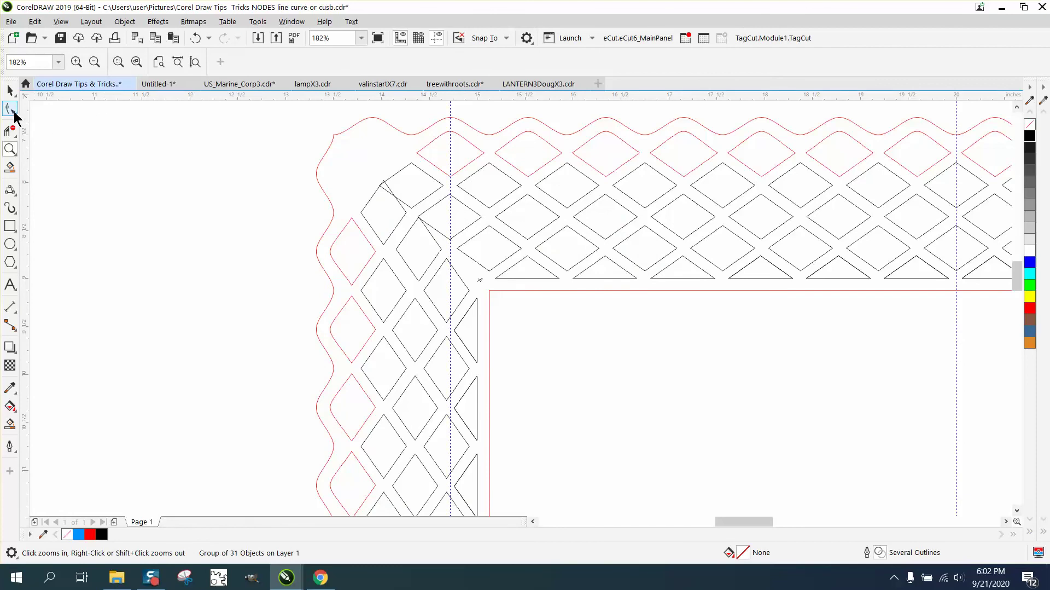
Select the red wavy outline and inner square and centre the square inside the outline
left_click(11, 90)
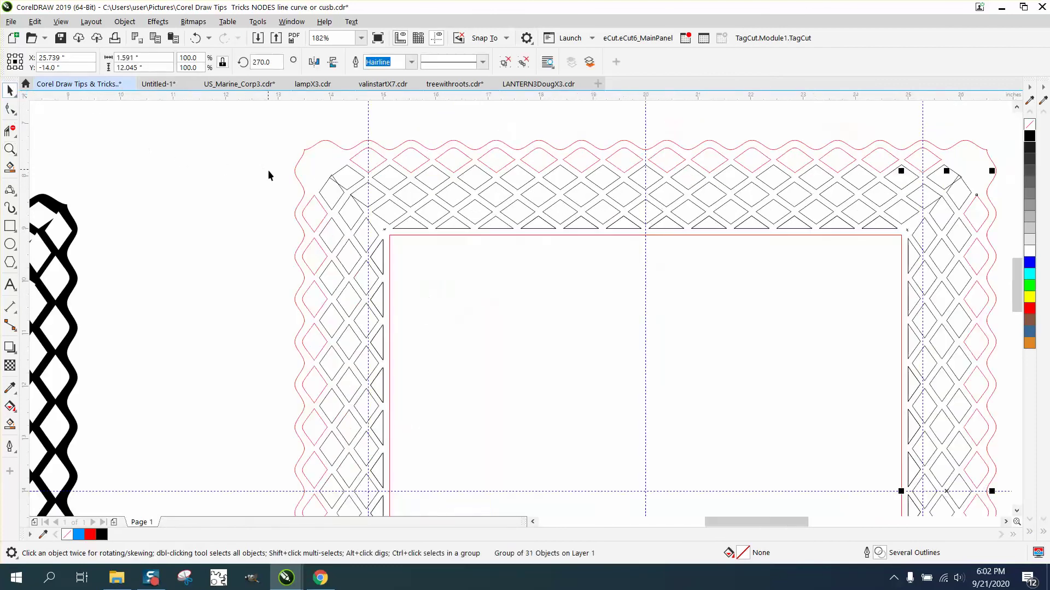
scroll(270, 172, "down", 2)
left_click(340, 153)
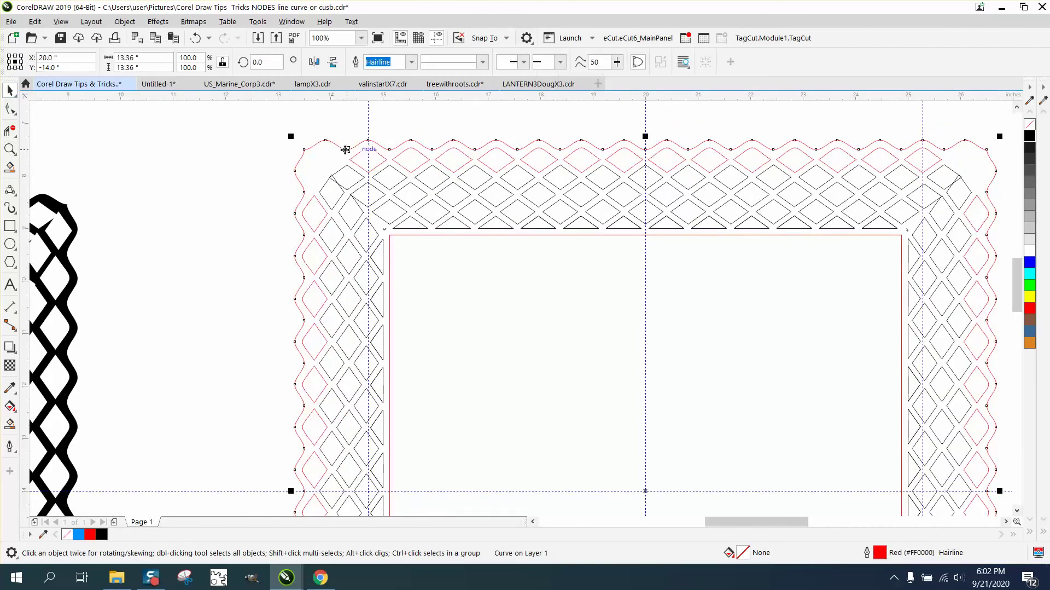
scroll(345, 154, "down", 2)
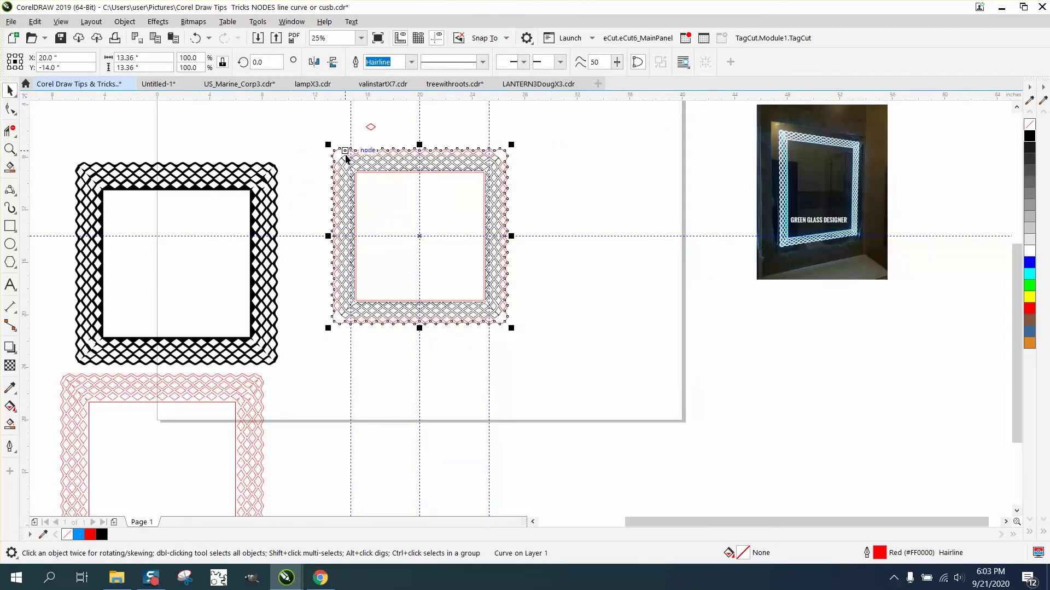
left_click(467, 174)
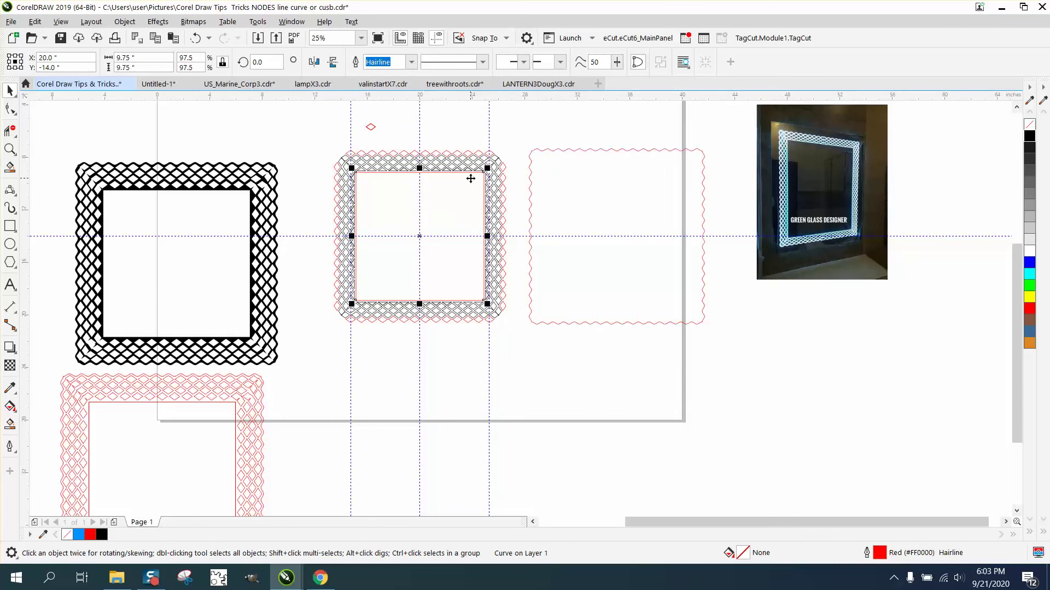
key("ctrl+r")
Combine the lattice bands into one red curve and centre the wavy outline and square over it
left_click_drag(323, 140, 520, 341)
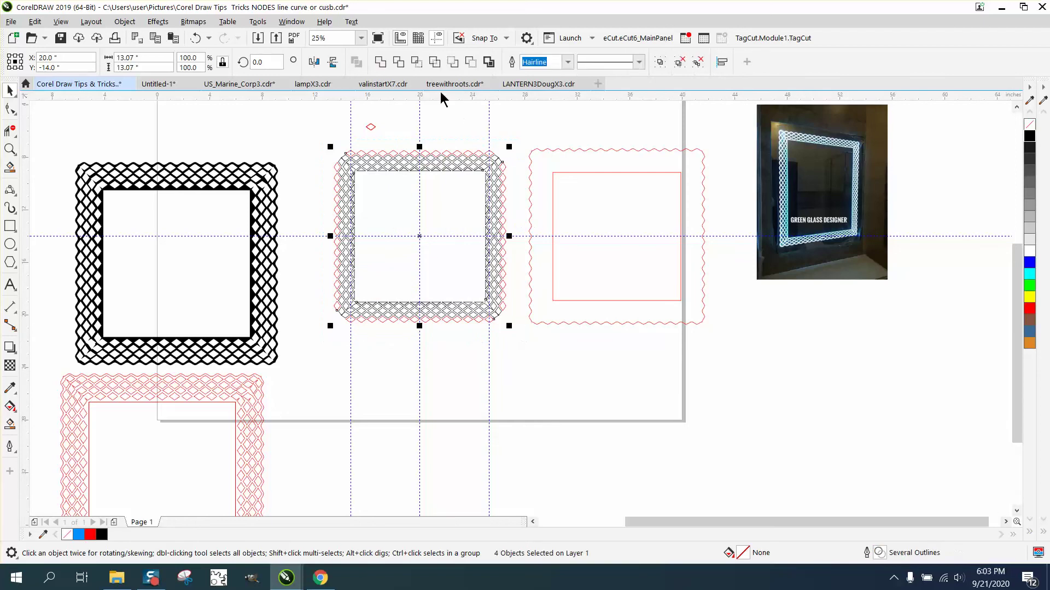
left_click(386, 66)
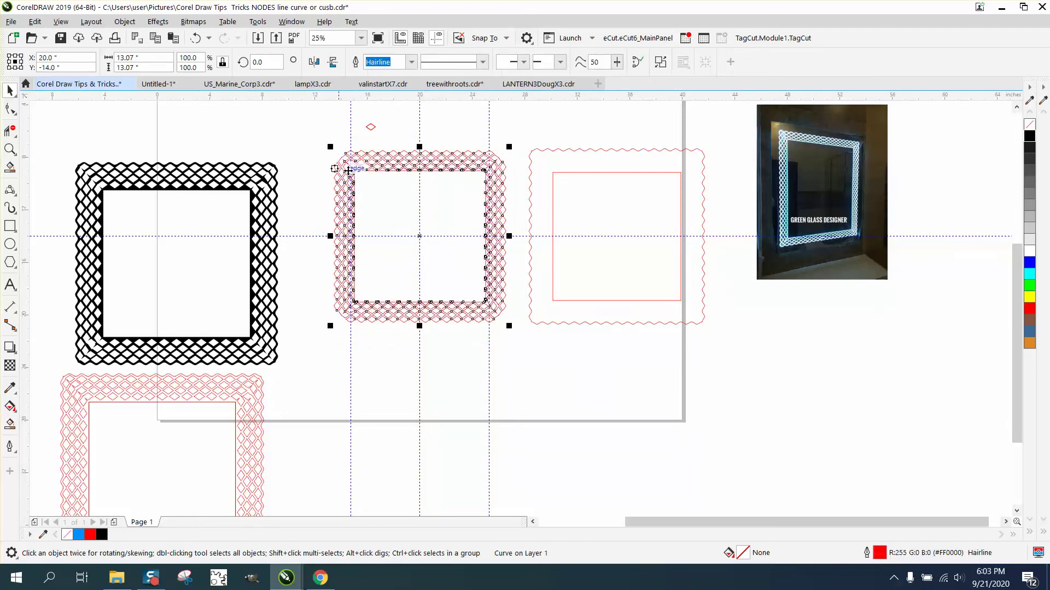
left_click(9, 130)
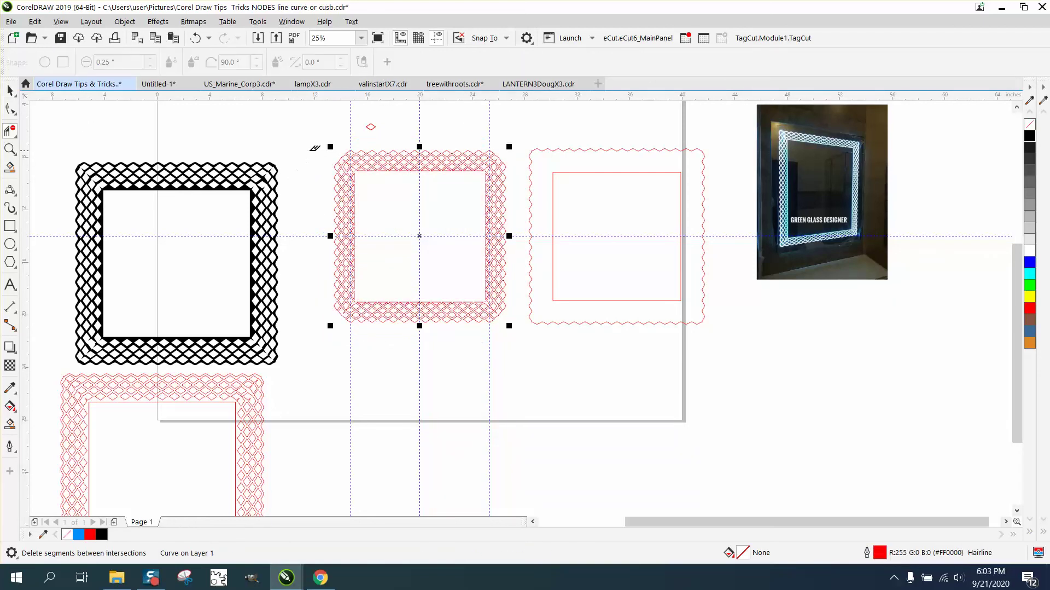
left_click(10, 90)
mouse_move(518, 140)
left_mouse_down()
mouse_move(700, 336)
mouse_move(735, 359)
left_mouse_up()
key("p")
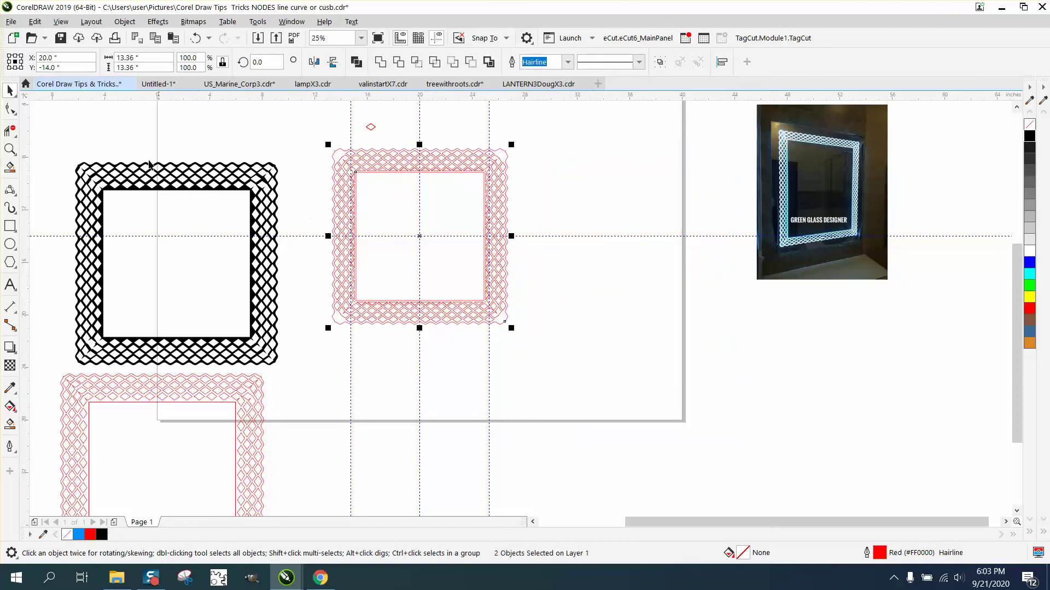
Zoom to the top-left corner, try breaking the combined lattice curve apart, then undo it
key("z")
left_click_drag(321, 142, 446, 203)
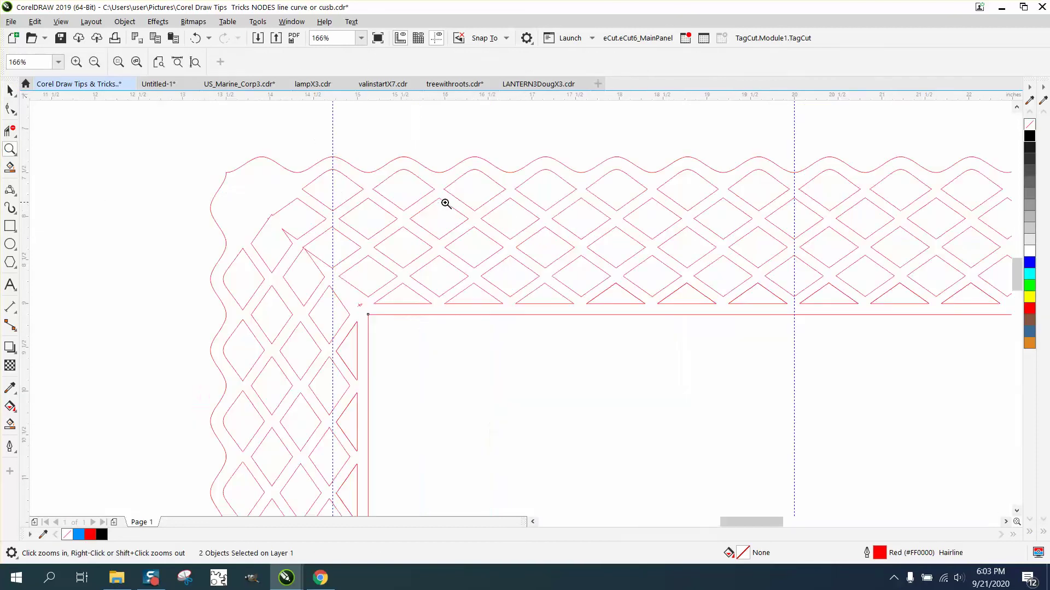
left_click(10, 90)
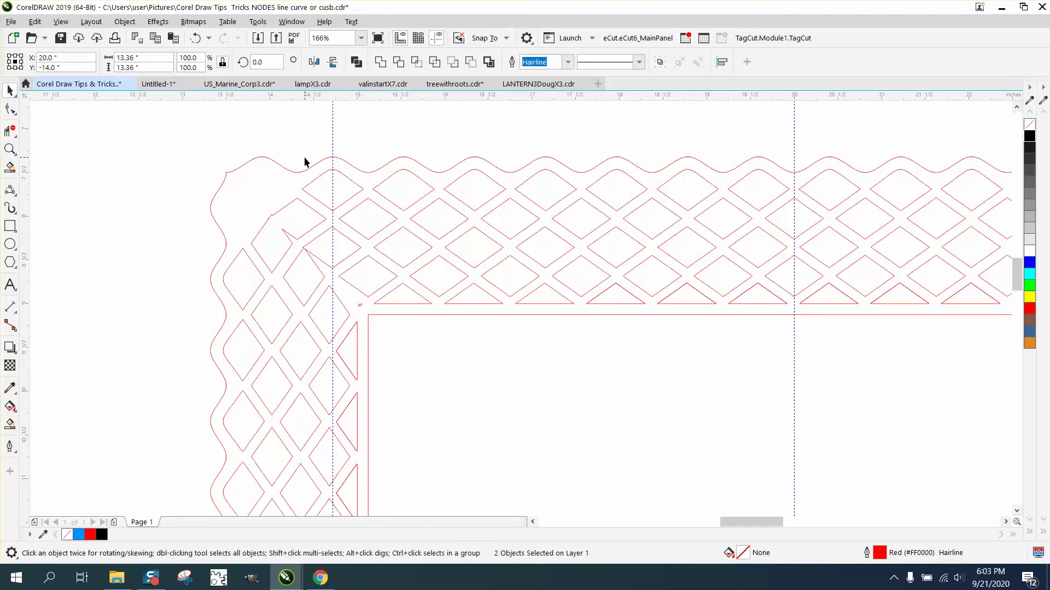
left_click(305, 161)
left_click(305, 208)
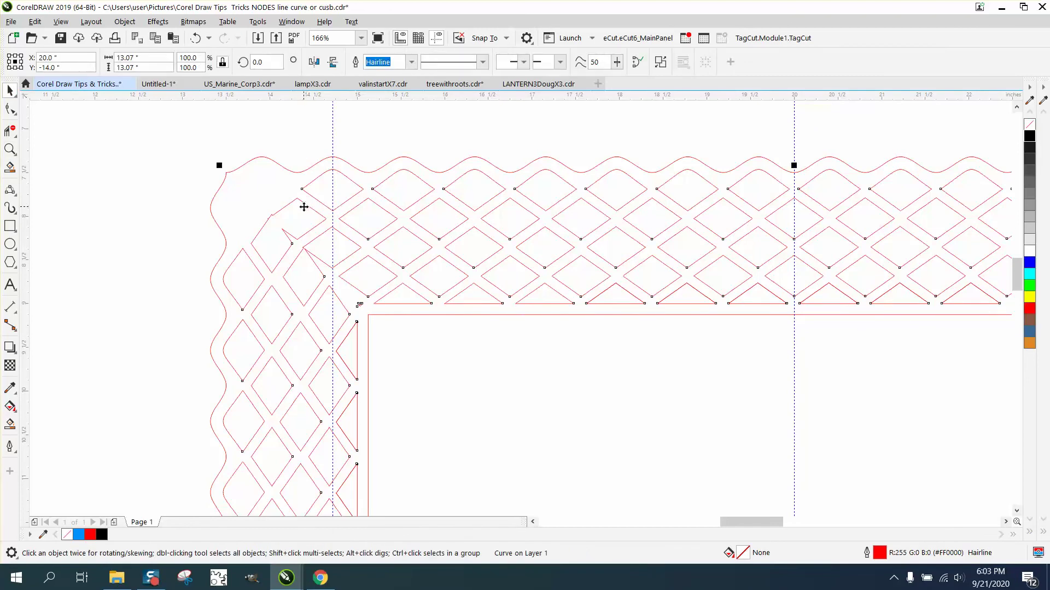
left_click(305, 207)
left_click(125, 21)
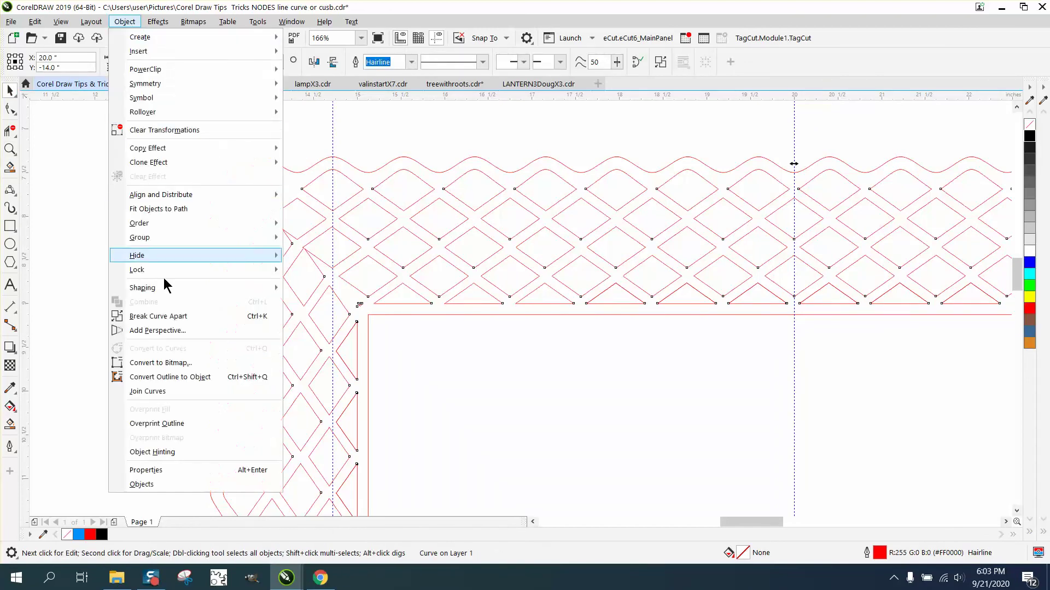
left_click(165, 315)
left_click(306, 212)
left_click(308, 210)
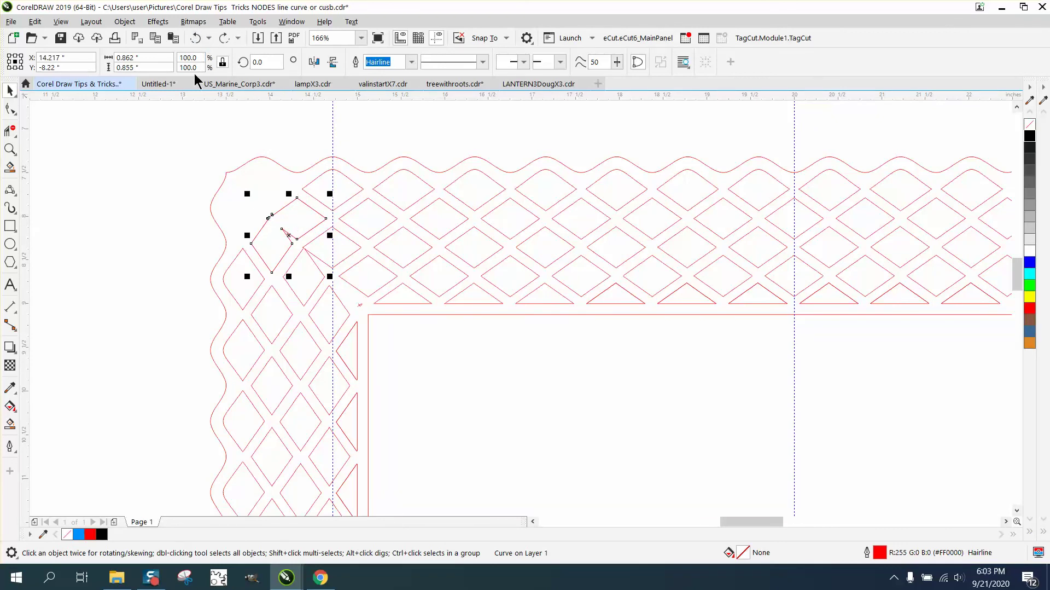
left_click(196, 37)
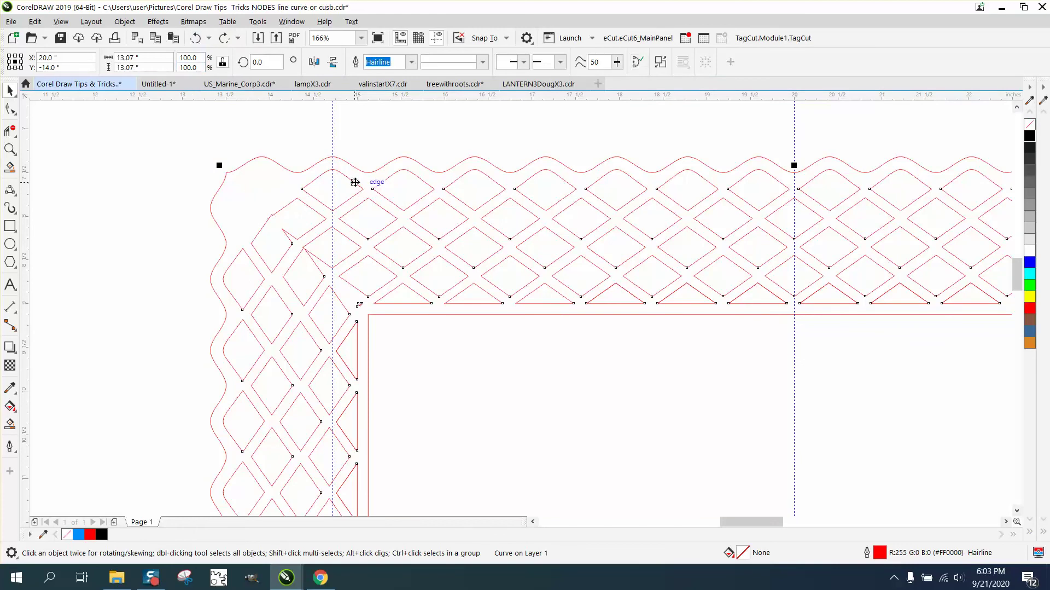
scroll(354, 180, "down", 4)
Rotate the whole red lattice border to 90°, then to 45° so it stands as a diamond
left_click_drag(304, 177, 714, 482)
double_click(268, 61)
type("90")
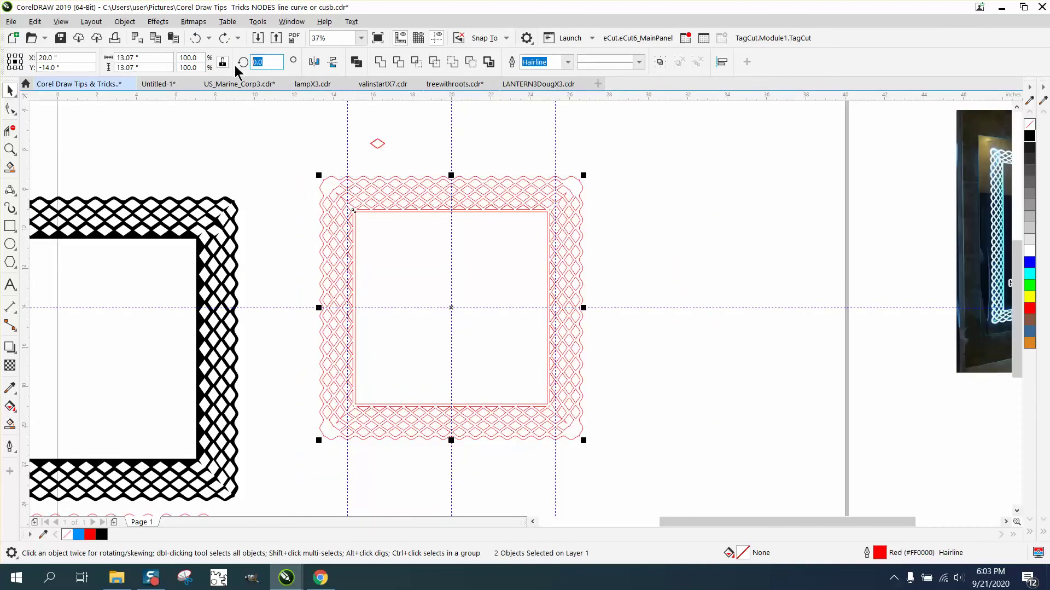
key("Return")
double_click(264, 62)
type("45")
key("Return")
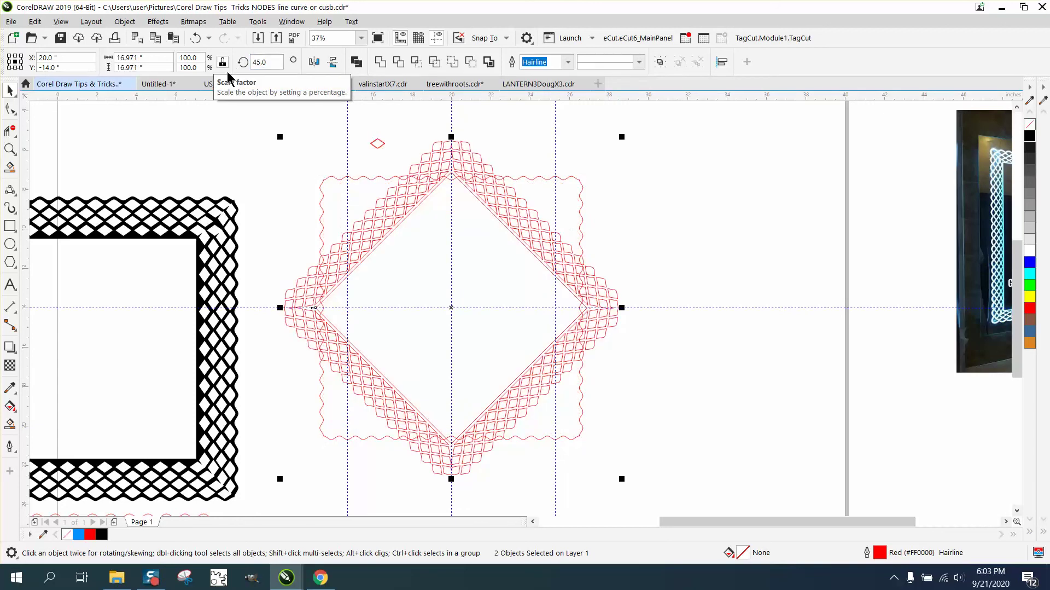
Rotate the wavy square outline 45° to match the diamond border
left_click(545, 181)
double_click(258, 62)
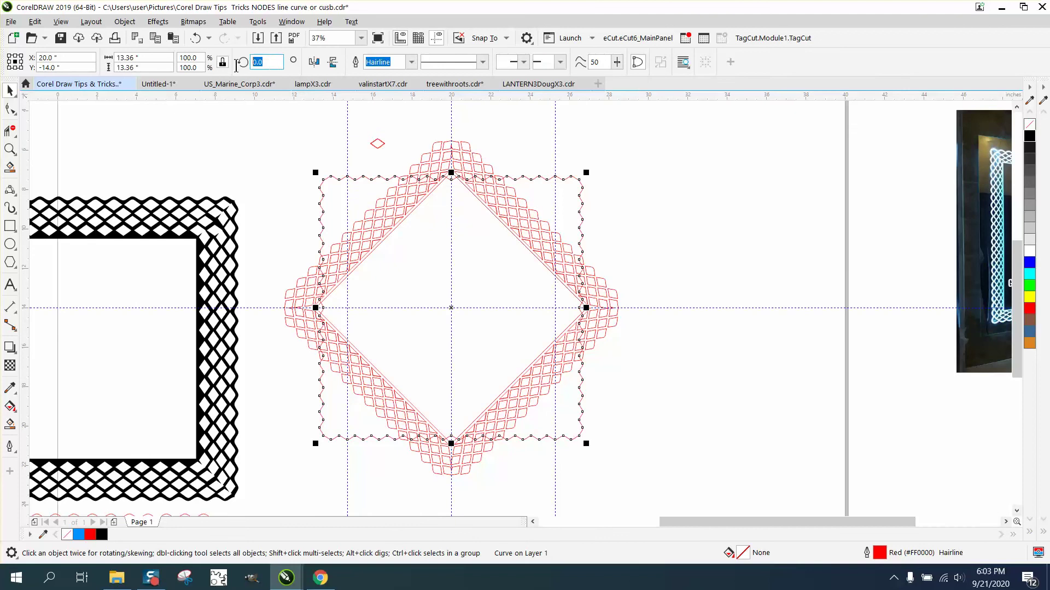
type("45")
key("Return")
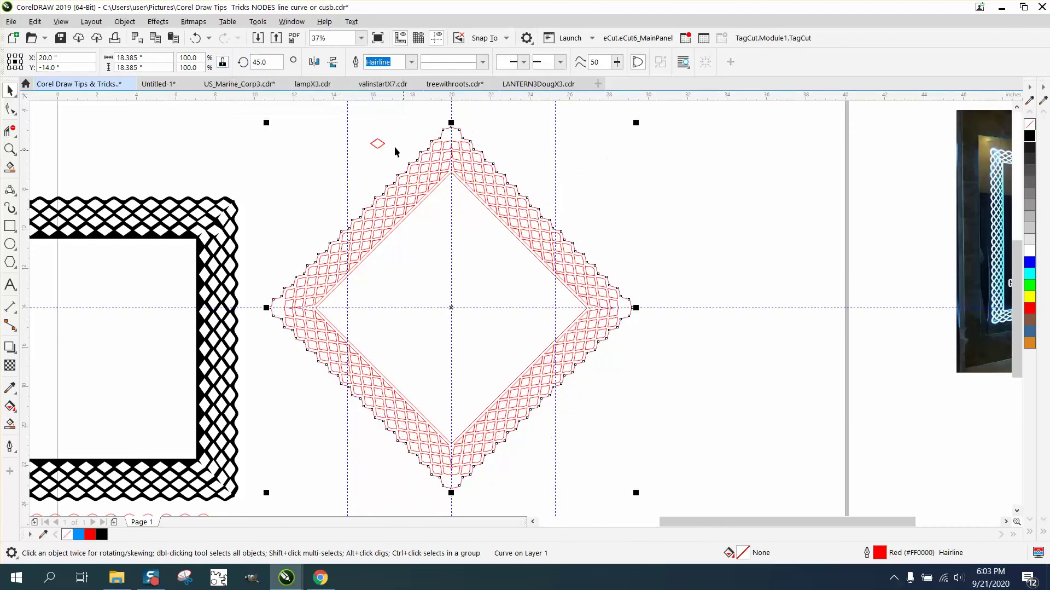
key("Escape")
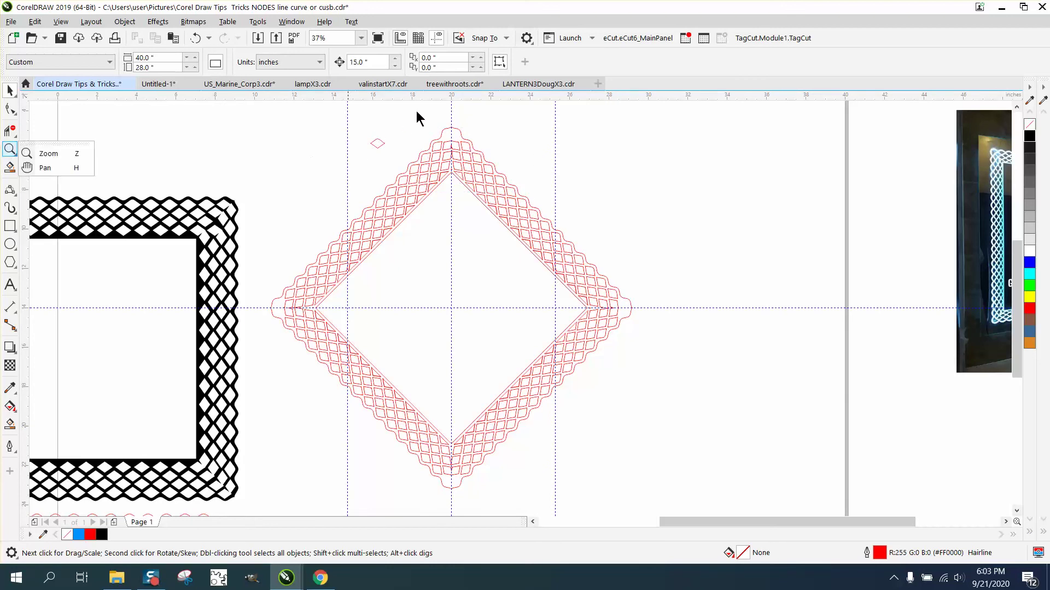
Break the wavy outline curve apart and move the top cell piece up to snap onto a node
left_click(6, 149)
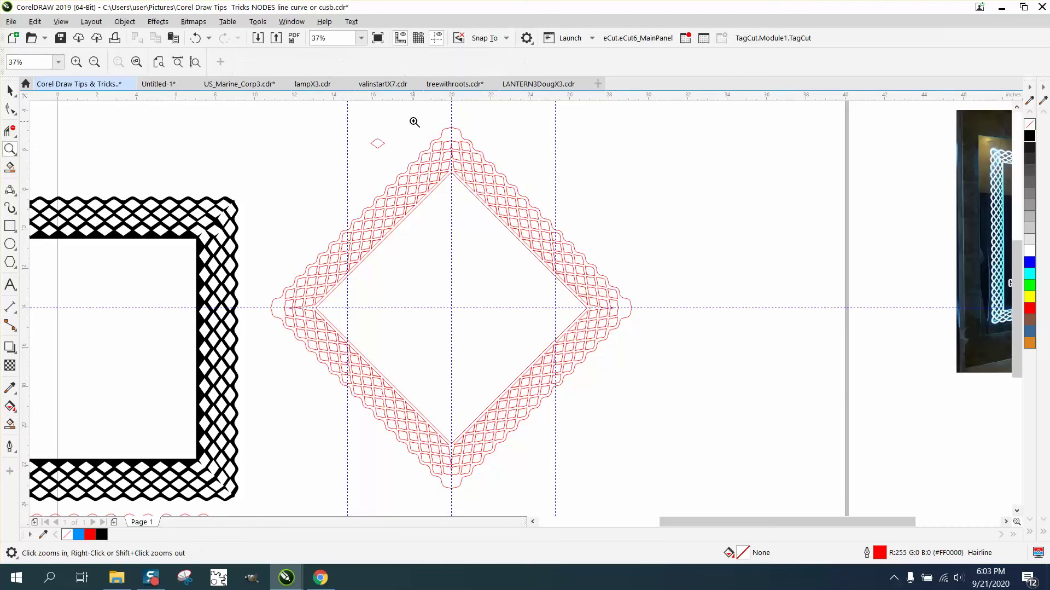
left_click_drag(415, 122, 550, 178)
key("space")
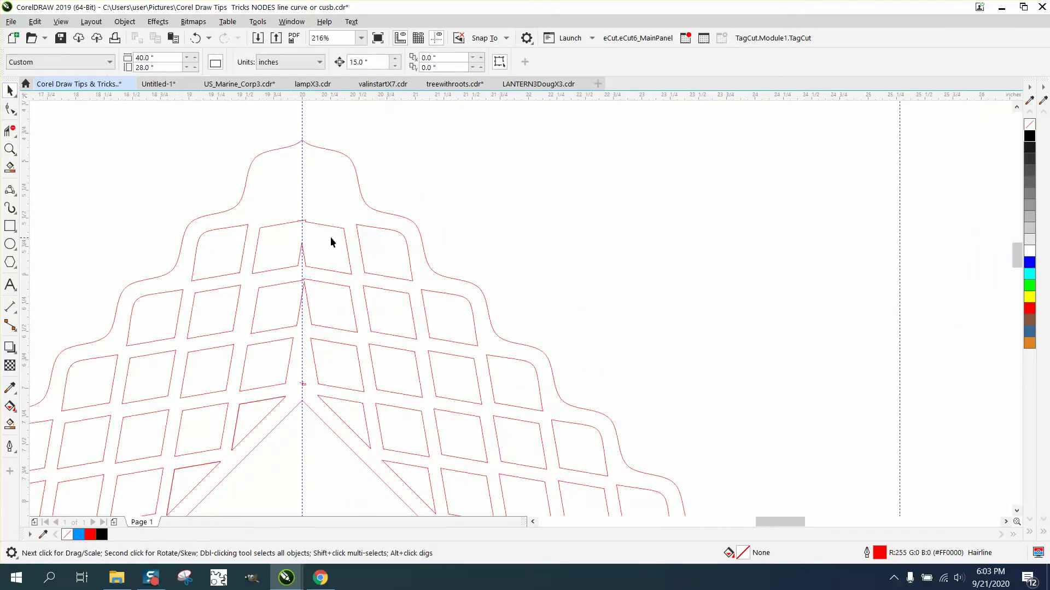
left_click(332, 230)
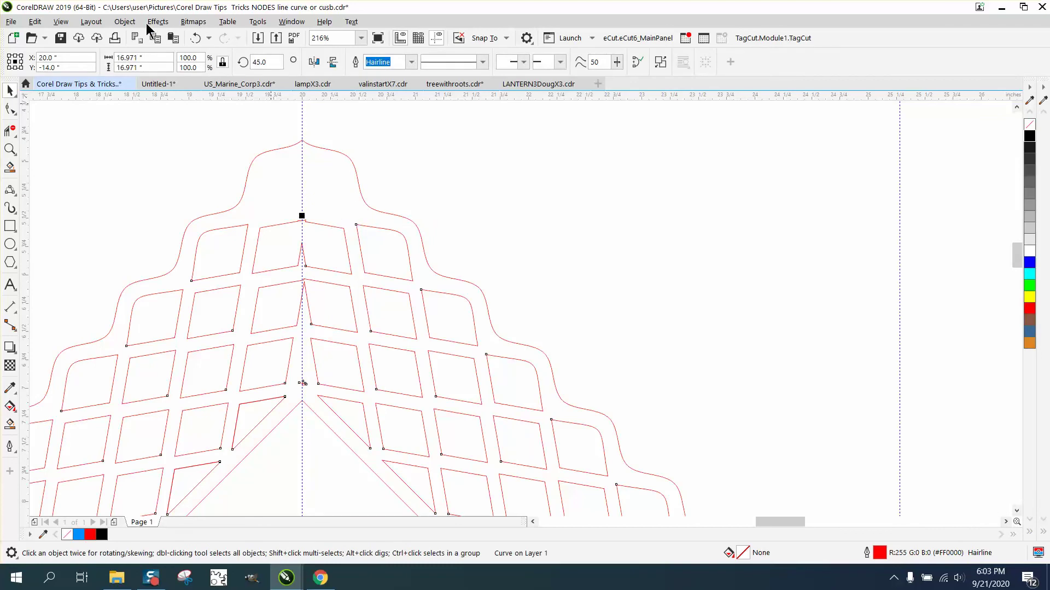
left_click(124, 21)
left_click(217, 316)
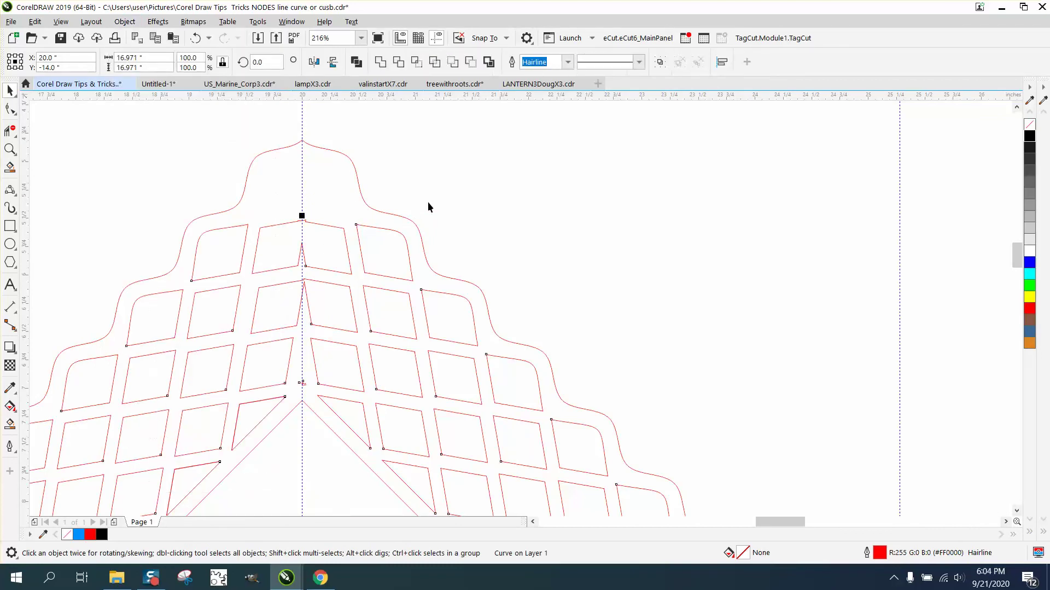
left_click(340, 228)
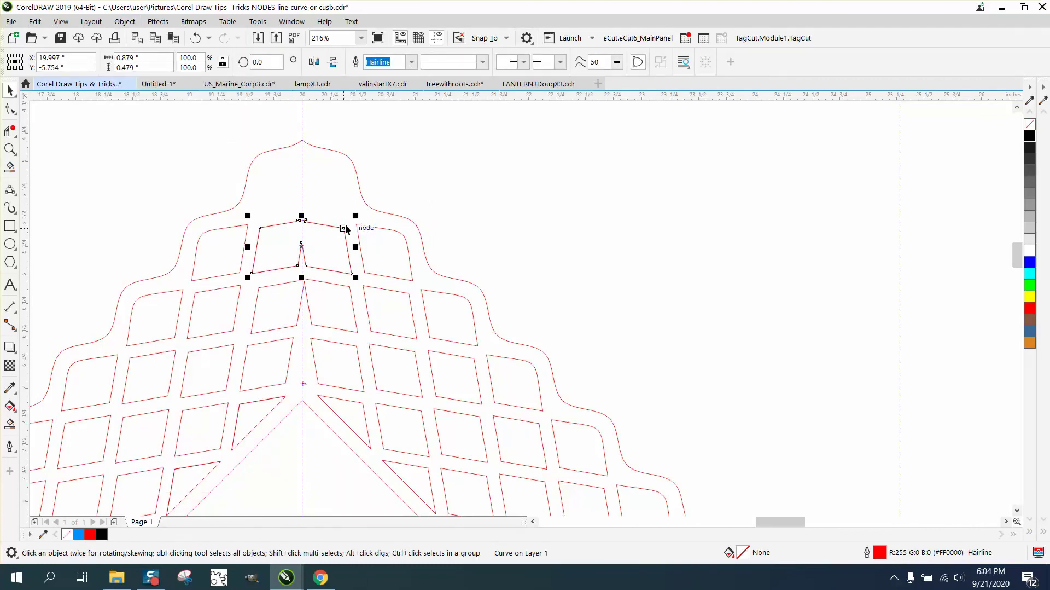
left_click_drag(301, 244, 302, 186)
Try moving the small corner piece onto the small diamond, then undo it and deselect
scroll(450, 137, "down", 5)
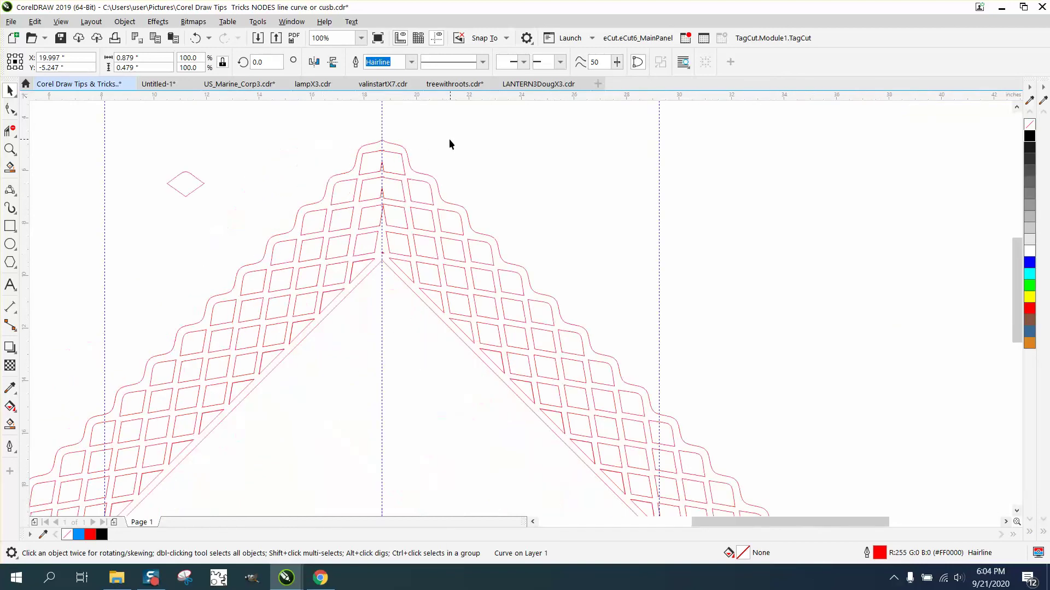
left_click_drag(426, 153, 329, 164)
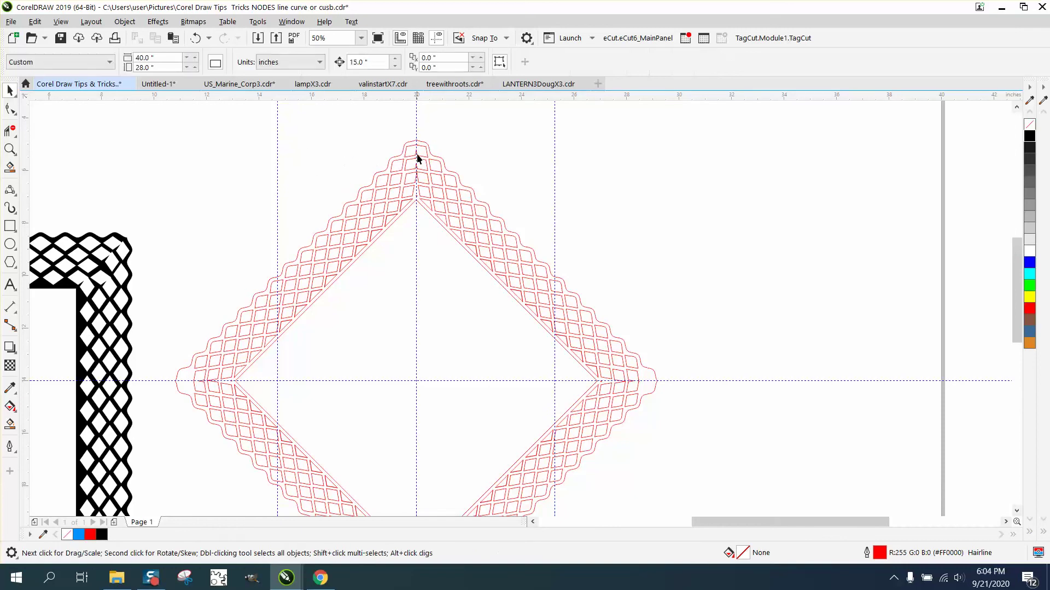
key("ctrl+z")
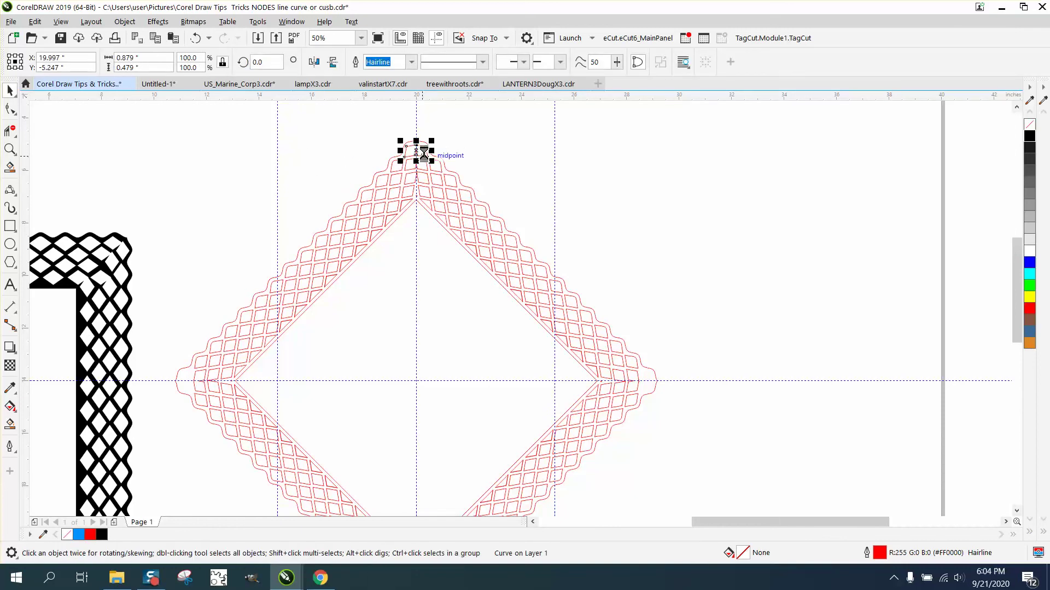
left_click(416, 155)
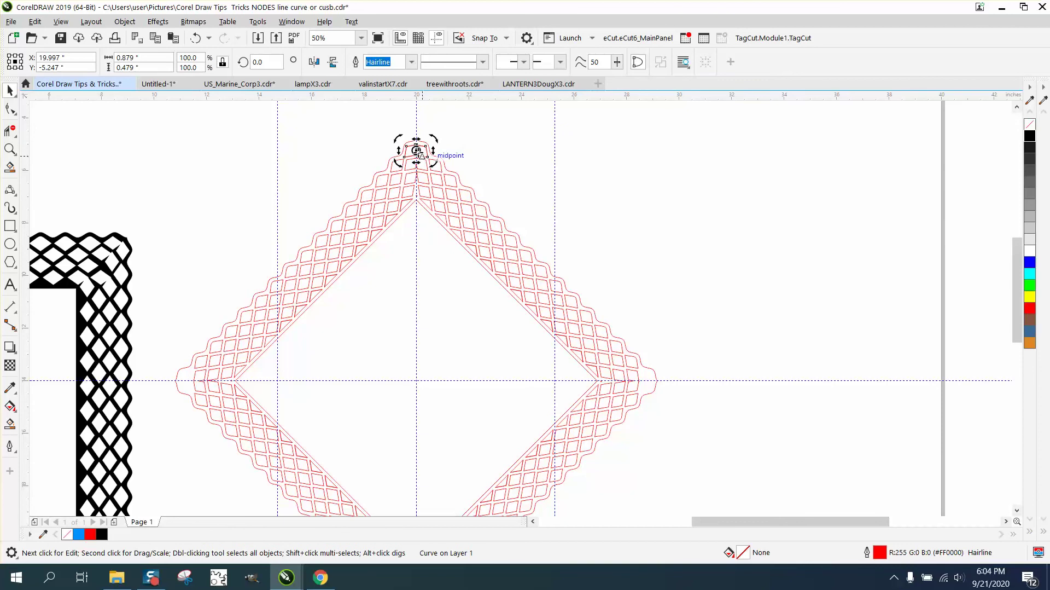
left_click(493, 176)
Rotate the small corner curve to 90° and then 270°, placing cells at the diamond's left and right tips
left_click(426, 155)
left_click(418, 148)
double_click(267, 62)
type("90")
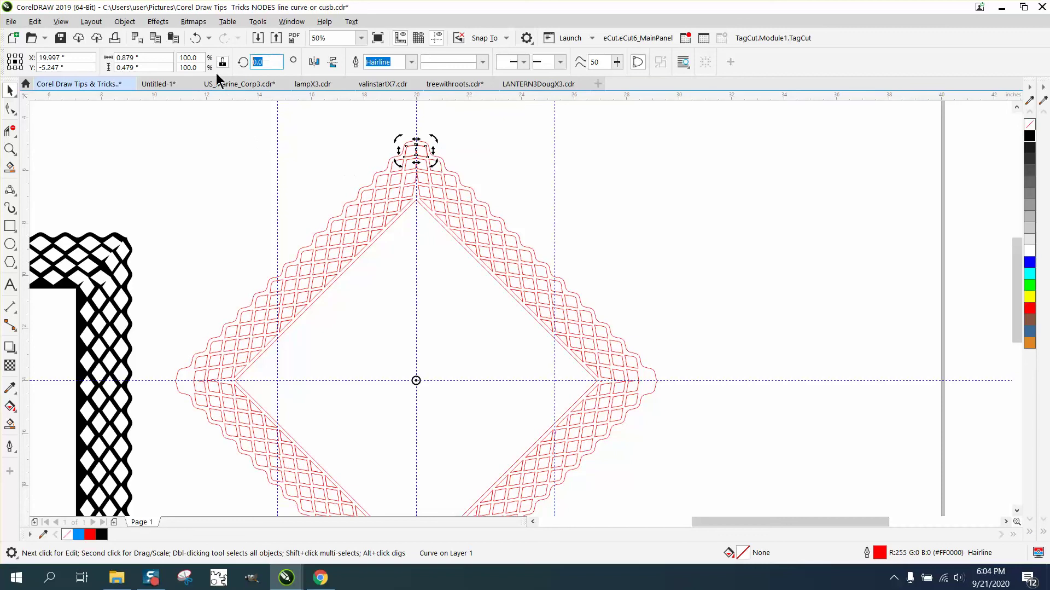
key("Return")
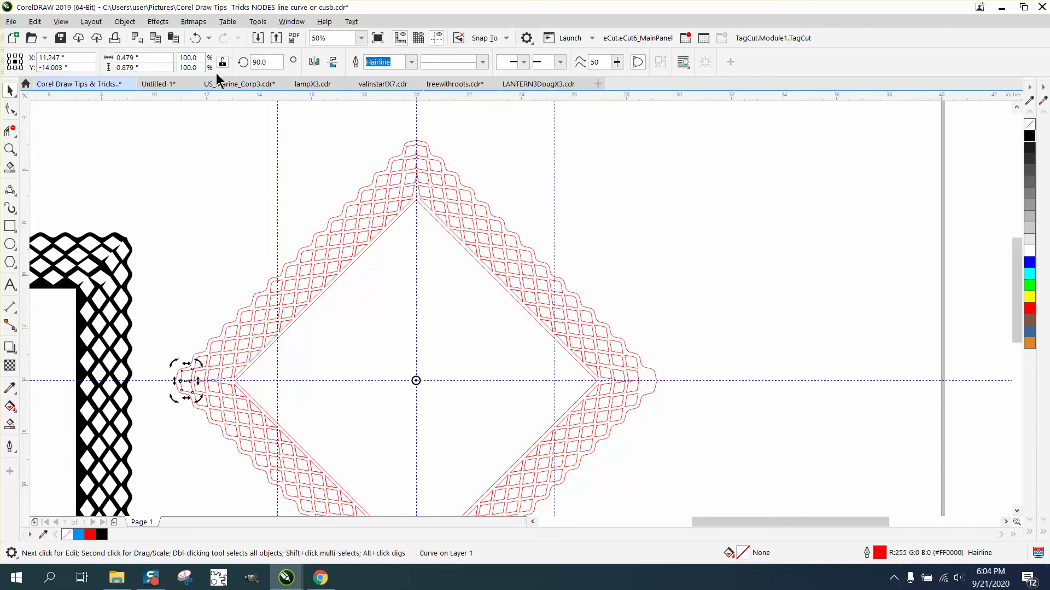
left_click(267, 62)
type("270")
key("Return")
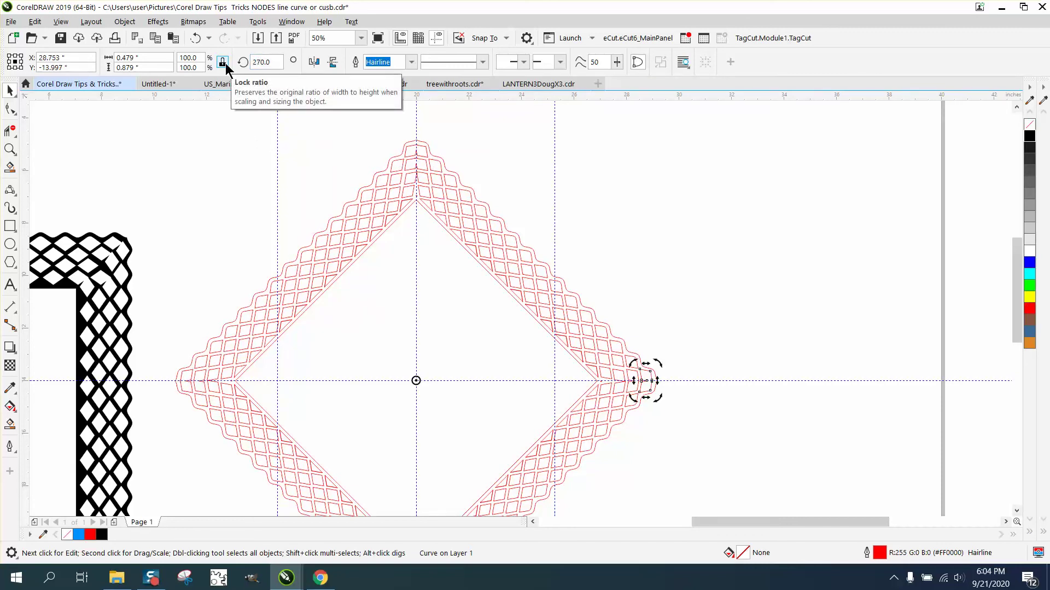
Group all 314 lattice pieces and rotate the group 45° into an upright square frame
scroll(289, 118, "down", 1)
left_click_drag(220, 111, 476, 343)
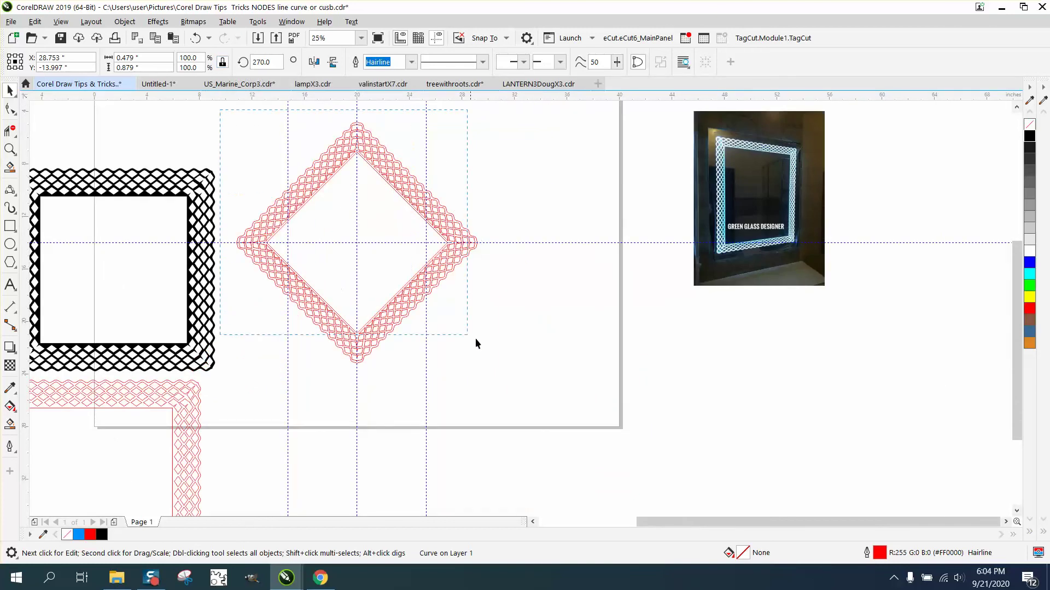
left_click_drag(545, 373, 546, 374)
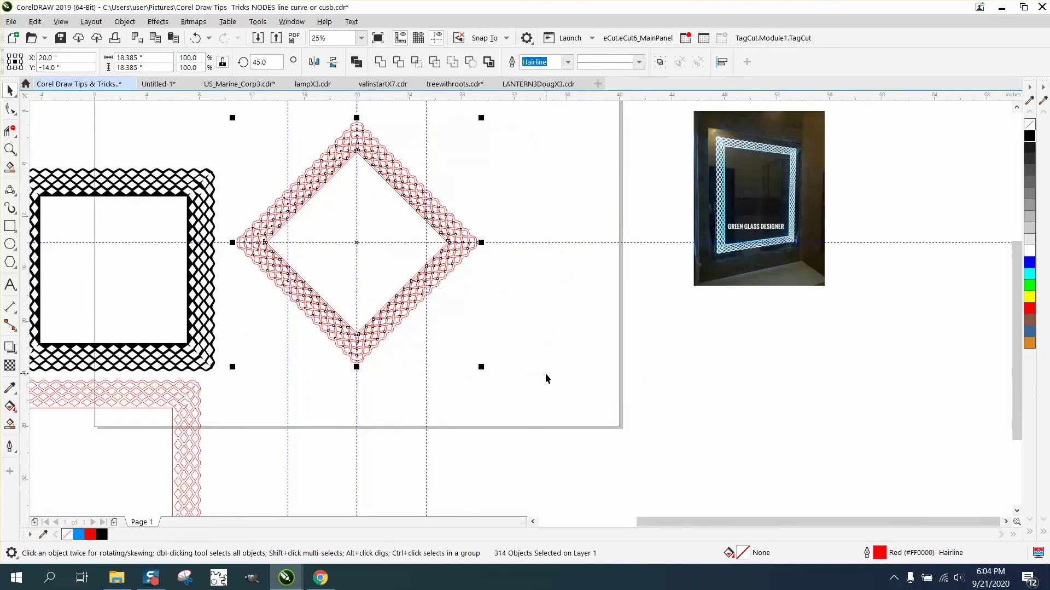
key("ctrl+g")
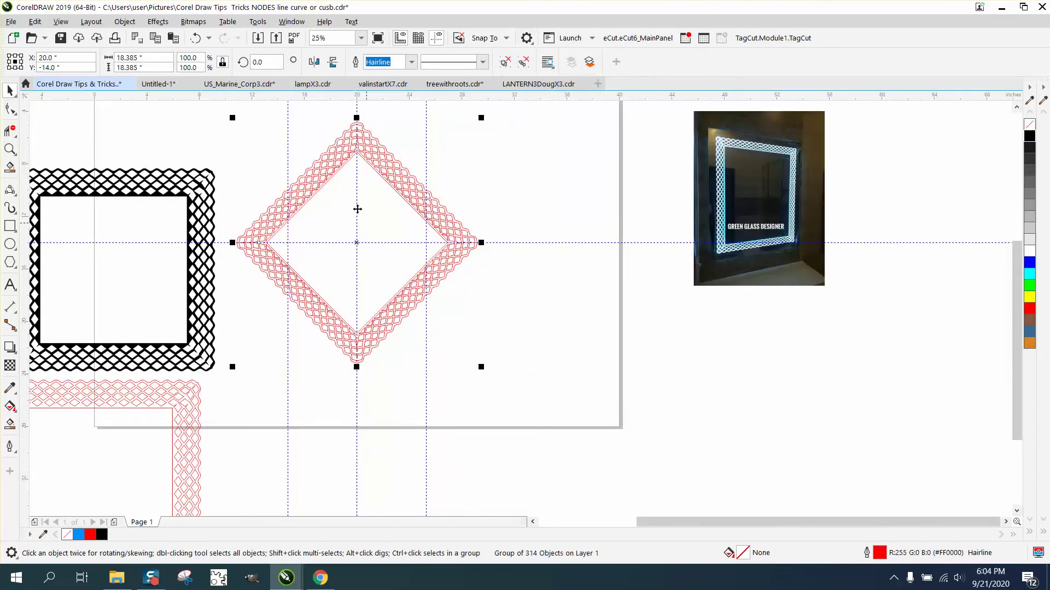
double_click(267, 62)
type("45")
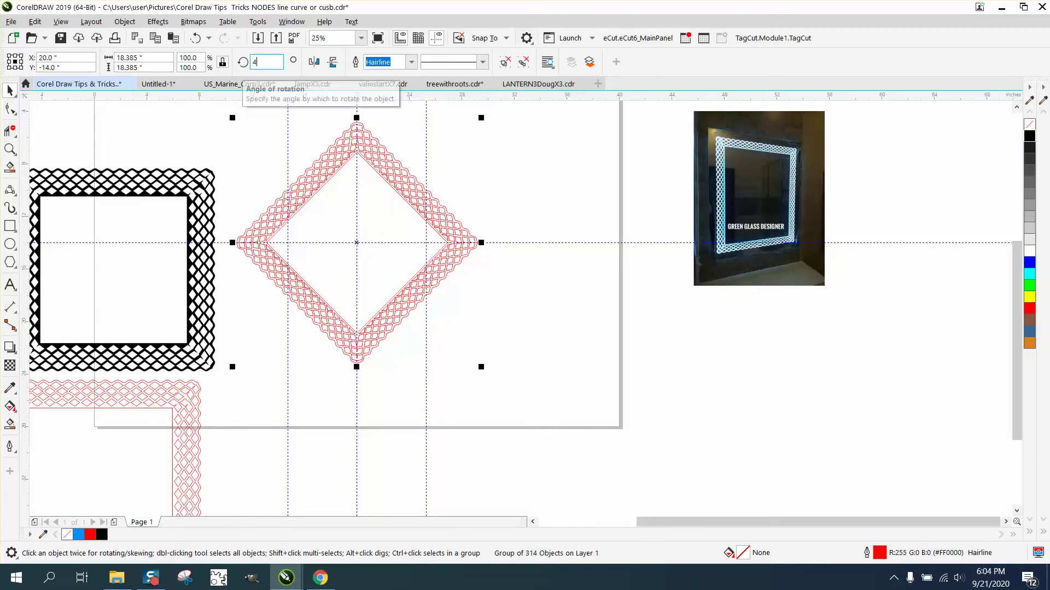
key("Return")
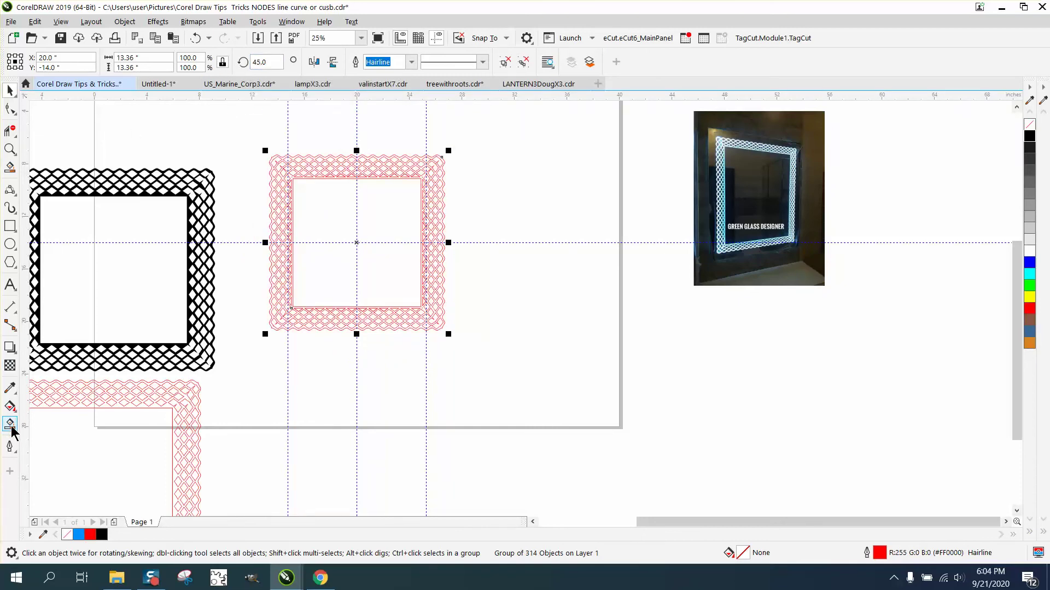
Smart Fill the lattice frame's enclosed area black, keeping the holes and inner square open
left_click(10, 149)
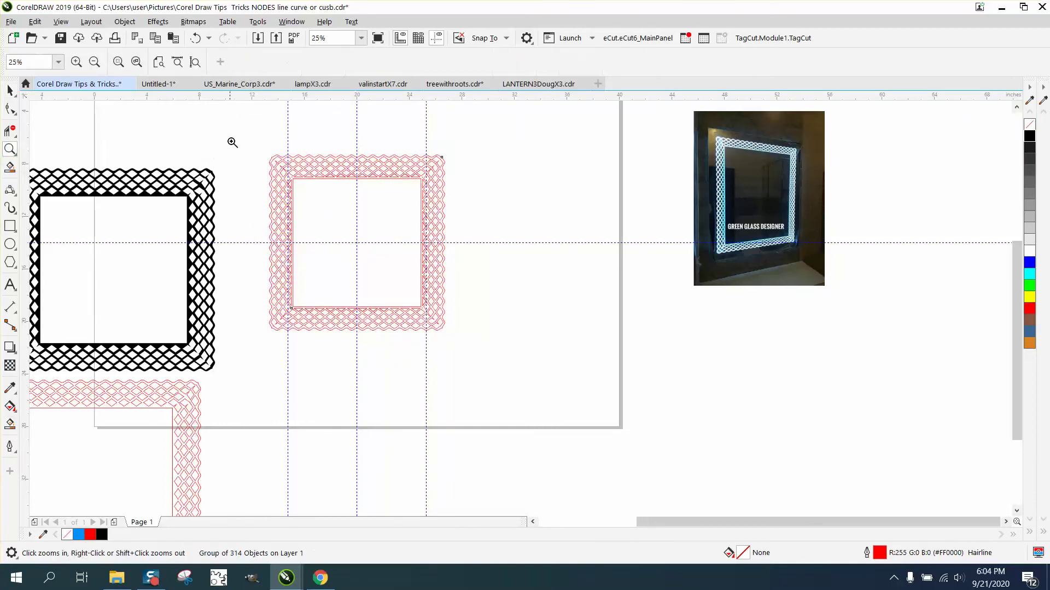
scroll(228, 189, "up", 2)
left_click(10, 424)
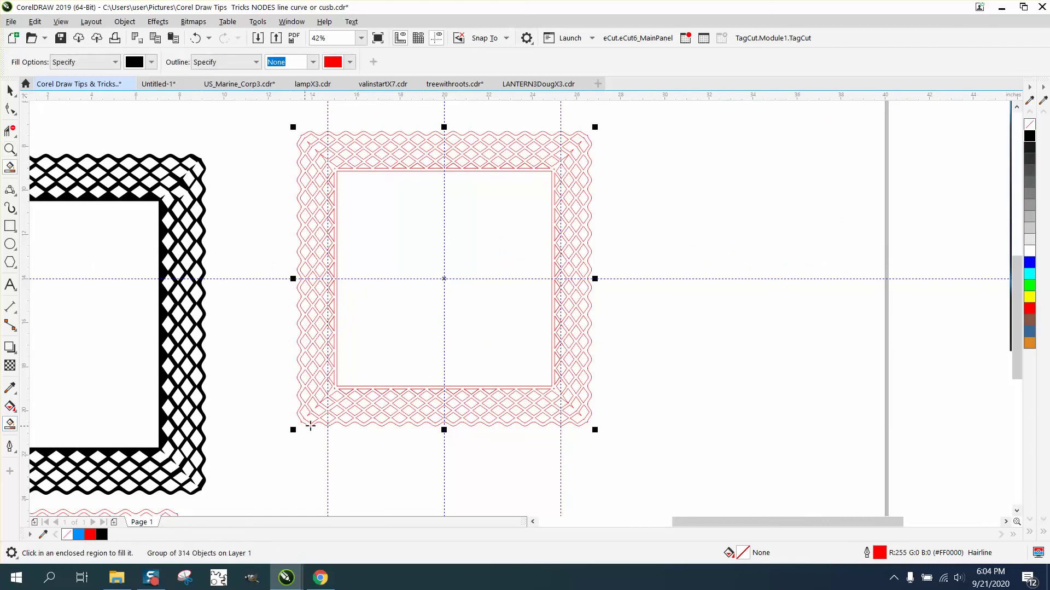
left_click(305, 371)
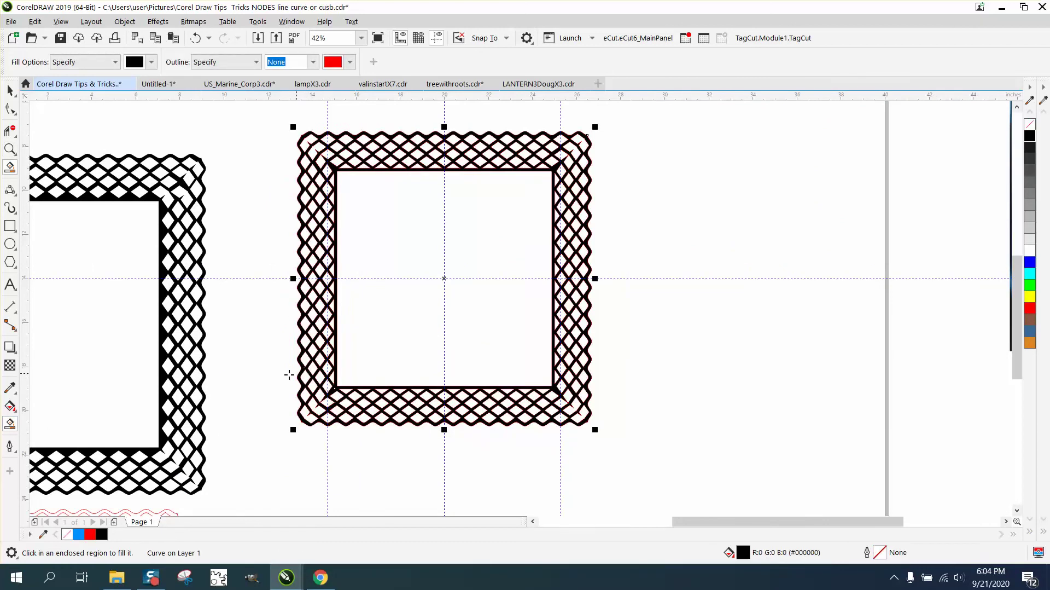
left_click(10, 90)
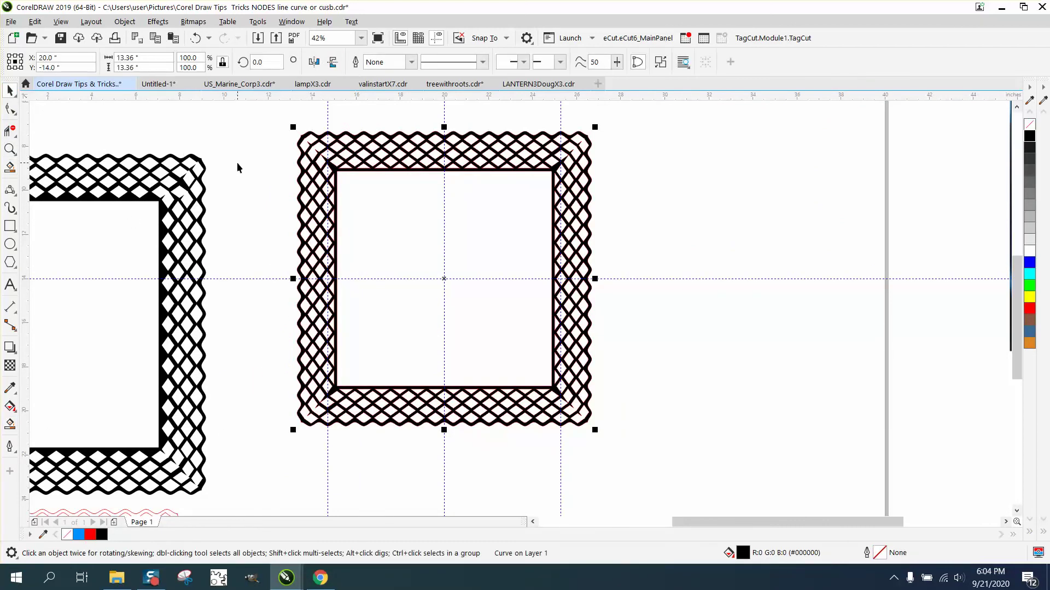
Zoom in on the frame's top-left corner, the reference photo and the new black frame to compare them
left_click(10, 146)
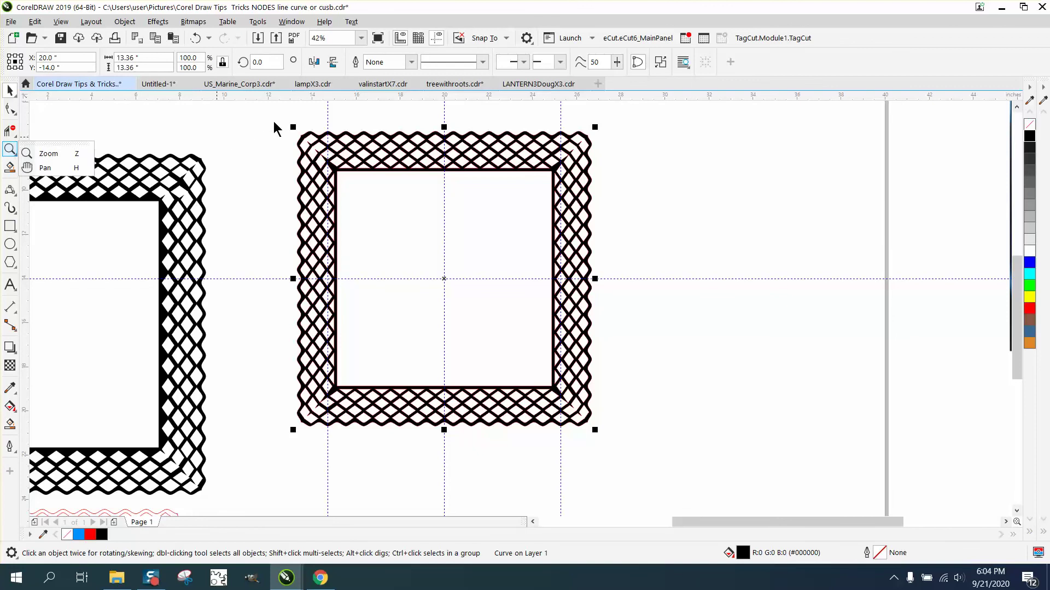
left_click(74, 153)
left_click_drag(273, 131, 413, 211)
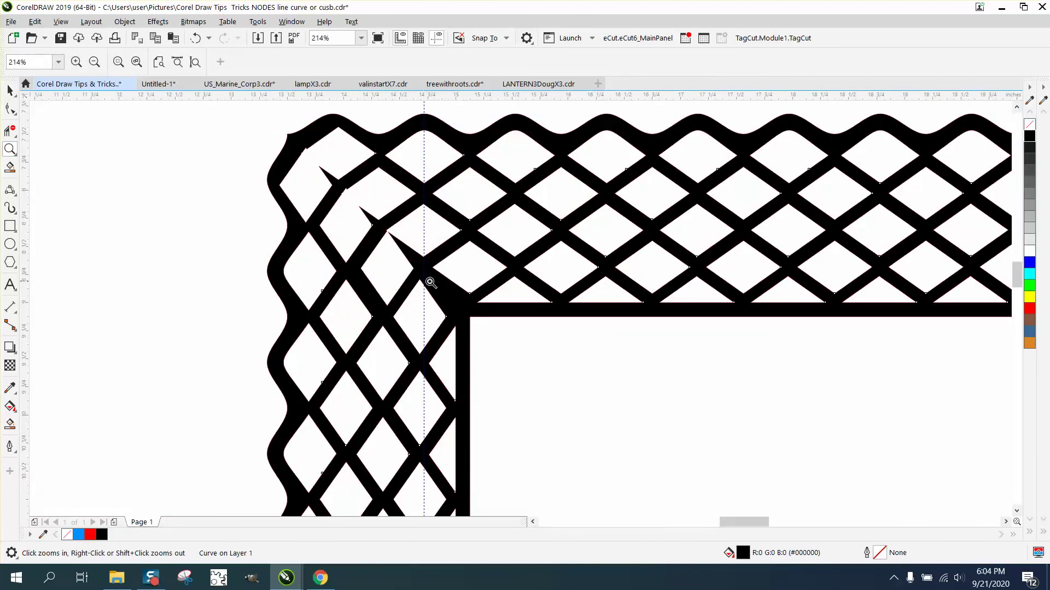
right_click(387, 259)
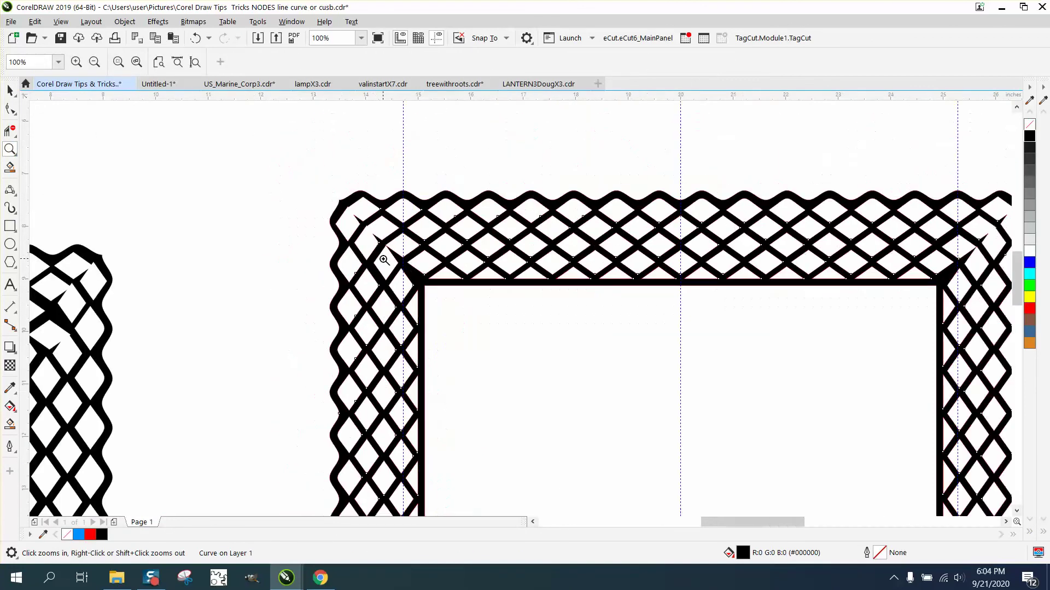
right_click(517, 227)
right_click(444, 226)
left_click_drag(891, 195, 963, 334)
right_click(604, 319)
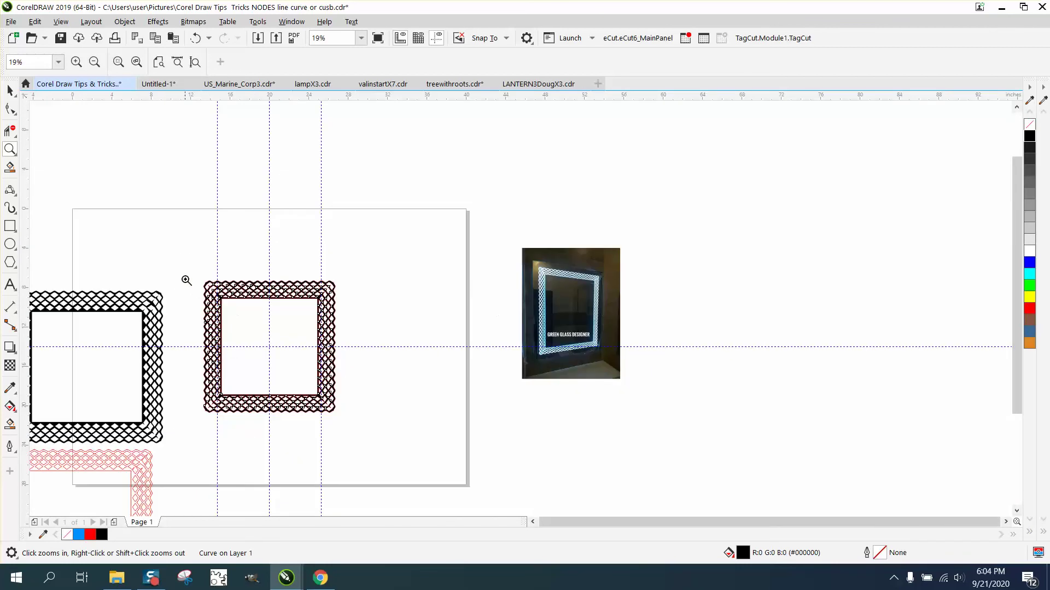
left_click_drag(184, 278, 420, 415)
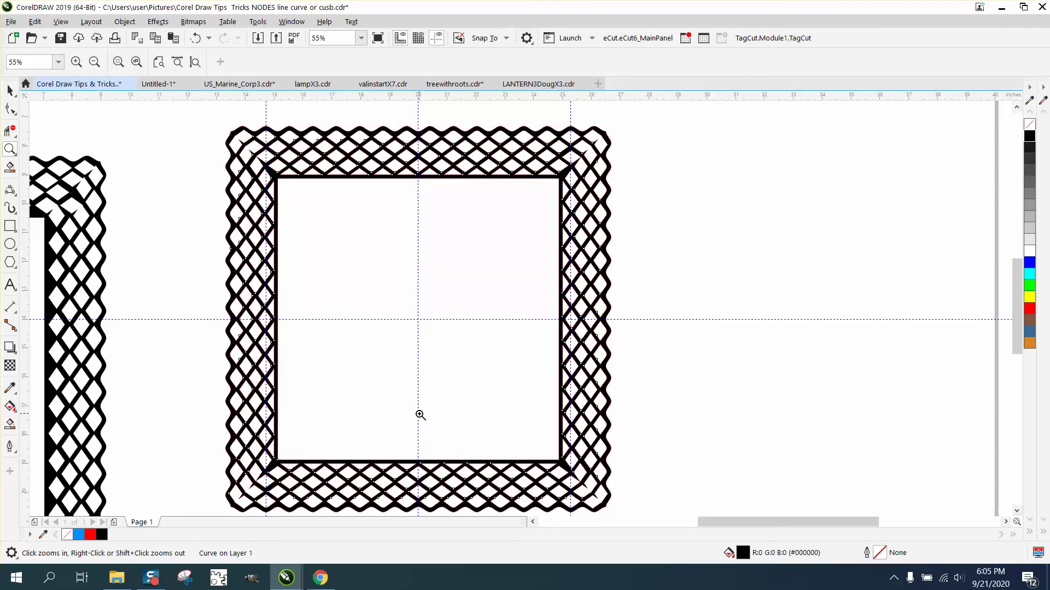